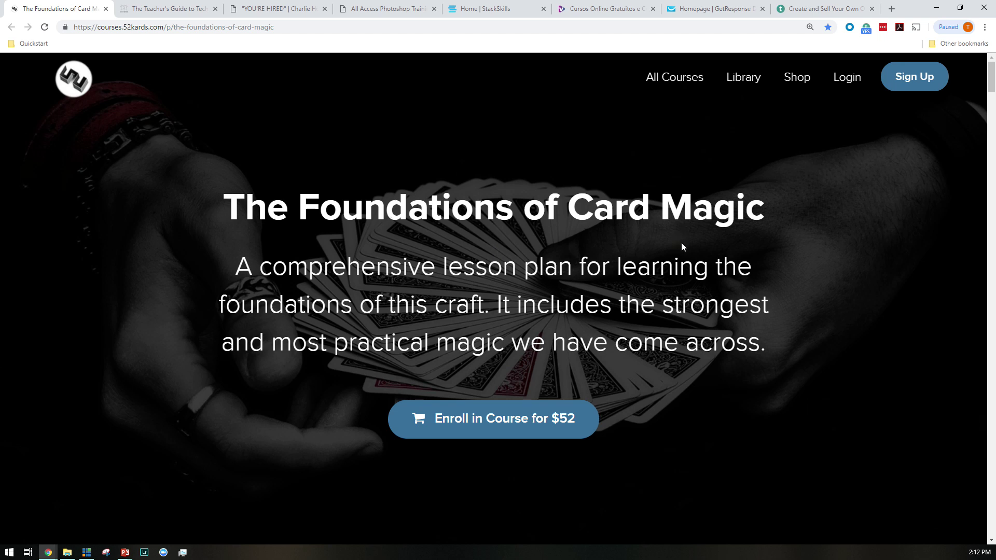
Scroll down the card magic course page and follow its 'funded with Kickstarter' badge to the campaign
scroll(659, 283, down, 15)
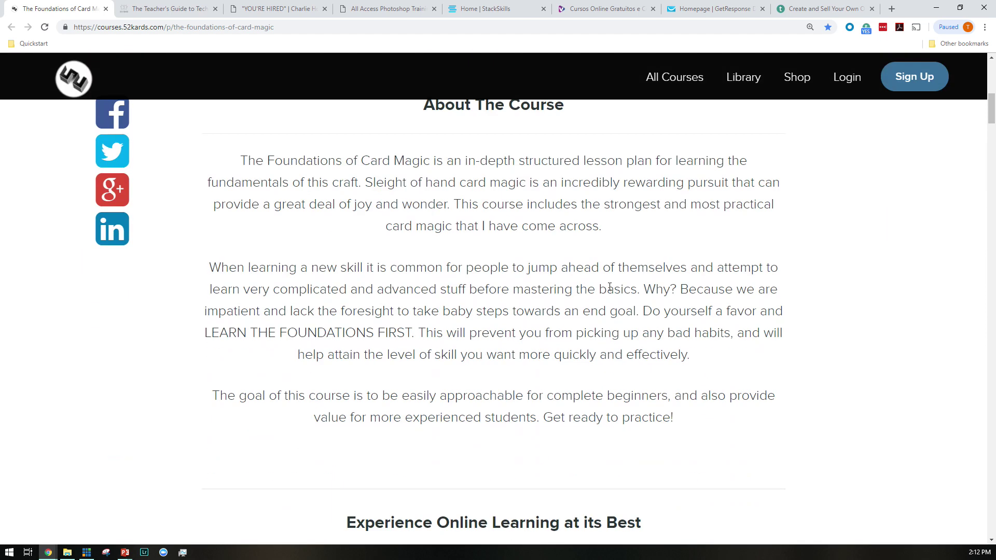
scroll(594, 312, down, 12)
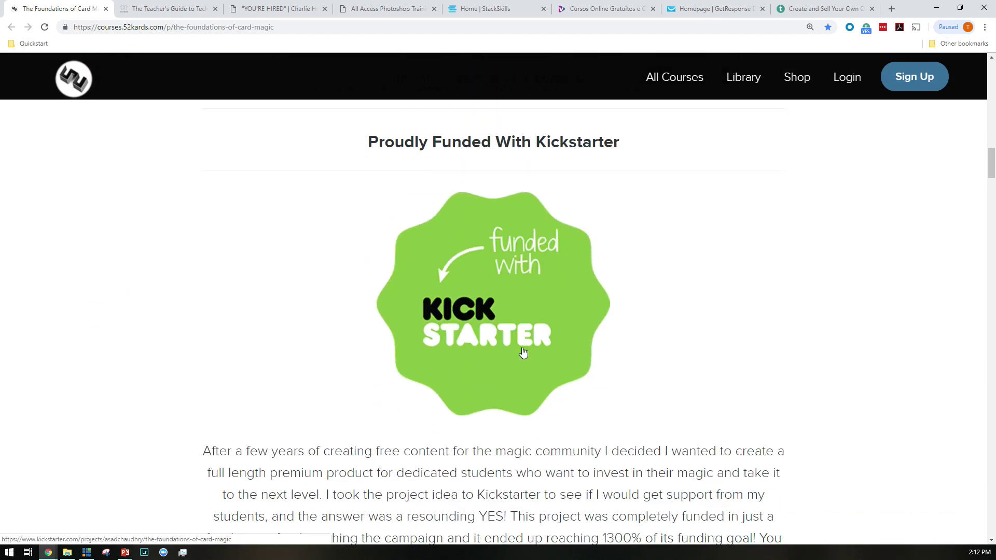
click(491, 330)
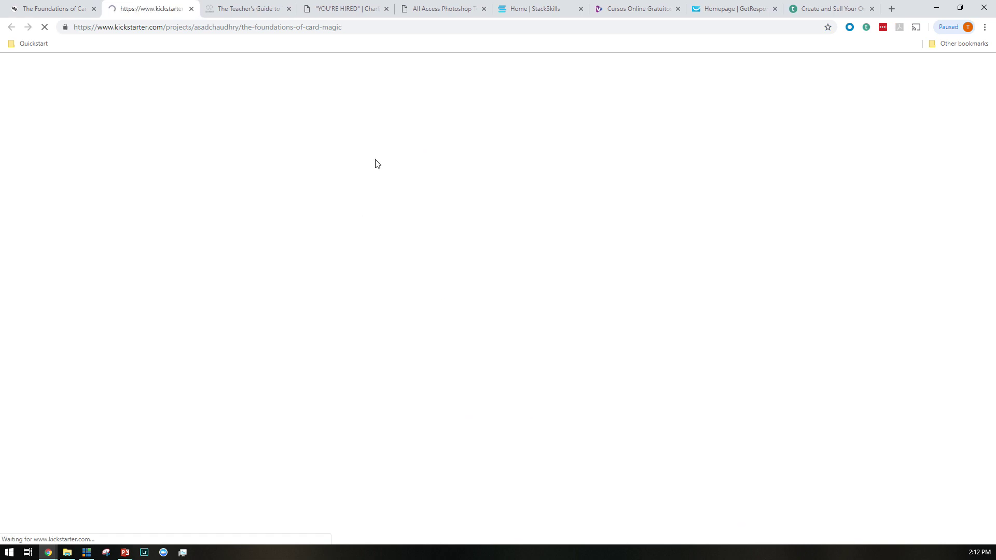
Select the campaign's $66,556 pledged total, then close the Kickstarter tab
scroll(485, 297, down, 8)
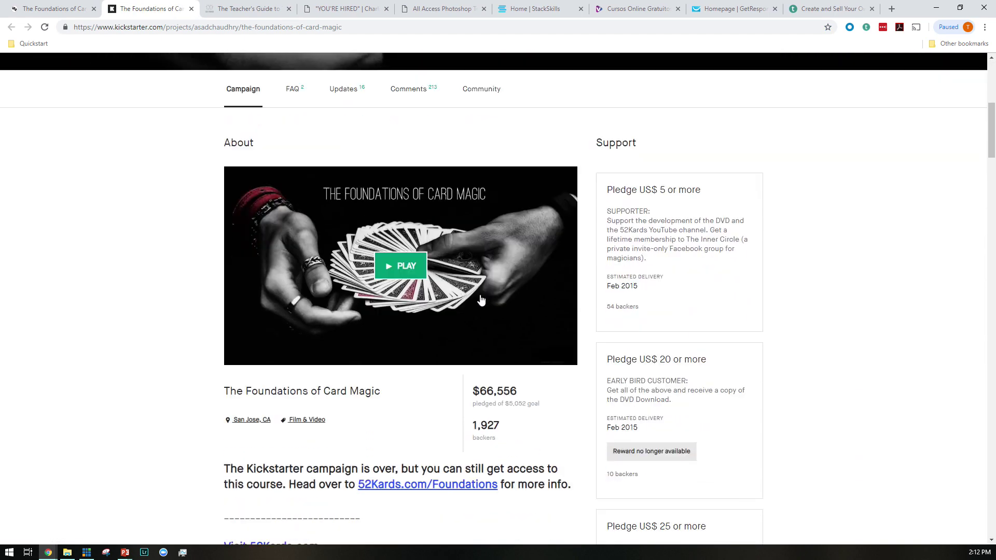
triple_click(487, 294)
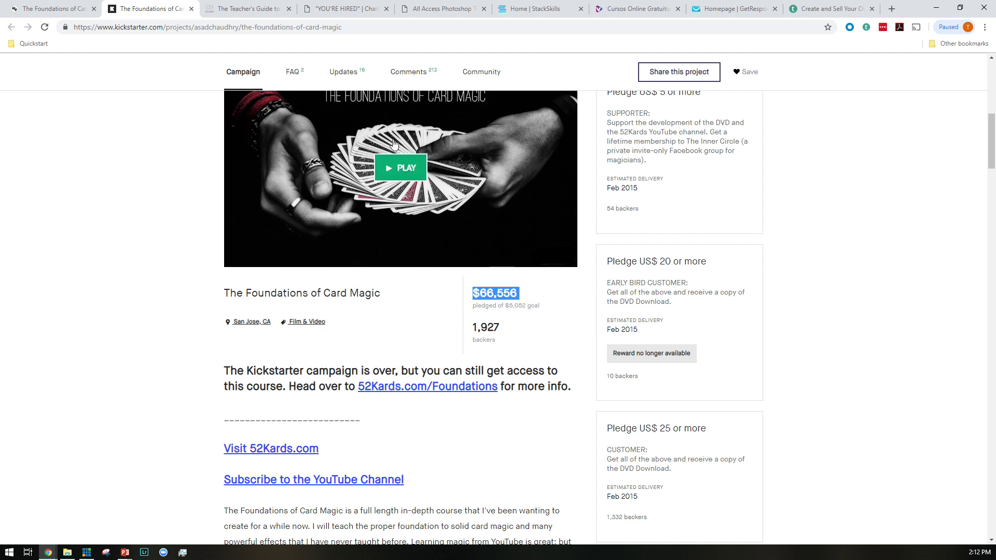
click(191, 9)
Select The Foundations of Card Magic course title and subtitle, then clear the selection
scroll(561, 317, up, 5)
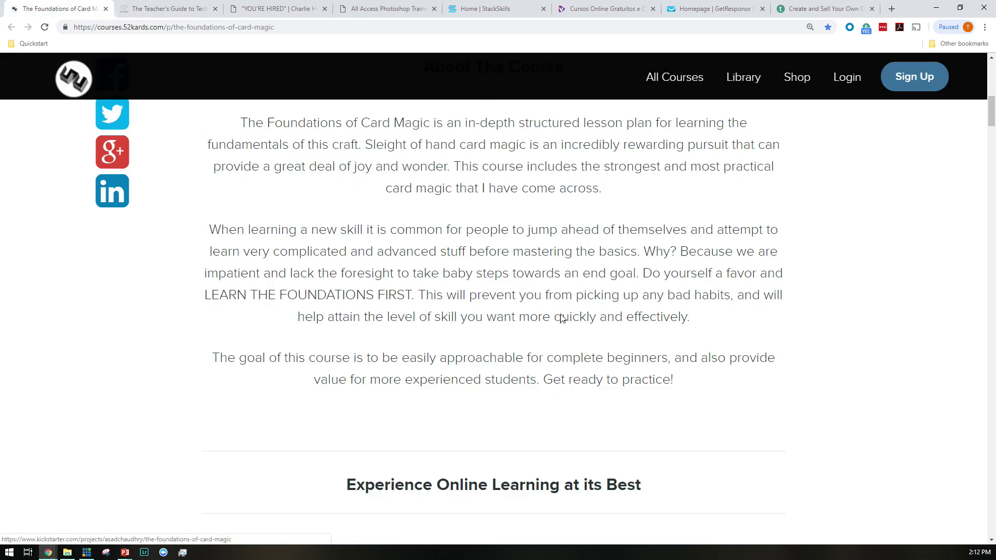
scroll(561, 318, up, 8)
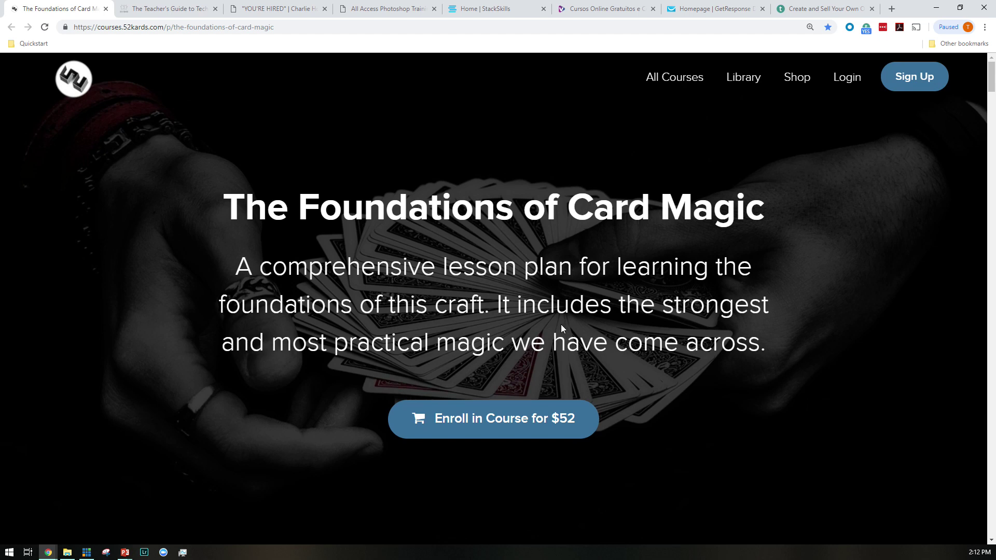
scroll(569, 358, down, 3)
scroll(568, 358, up, 3)
triple_click(342, 200)
triple_click(482, 309)
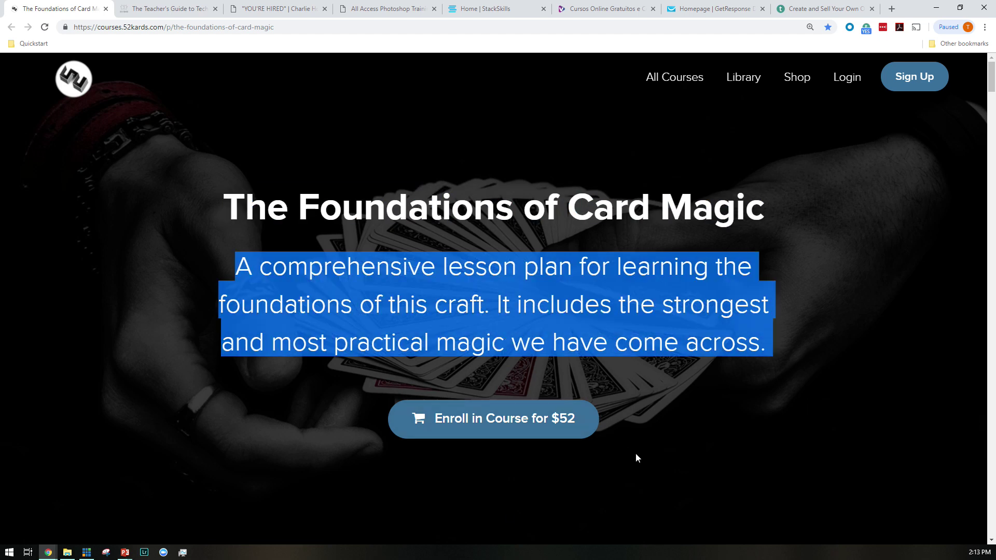
click(623, 448)
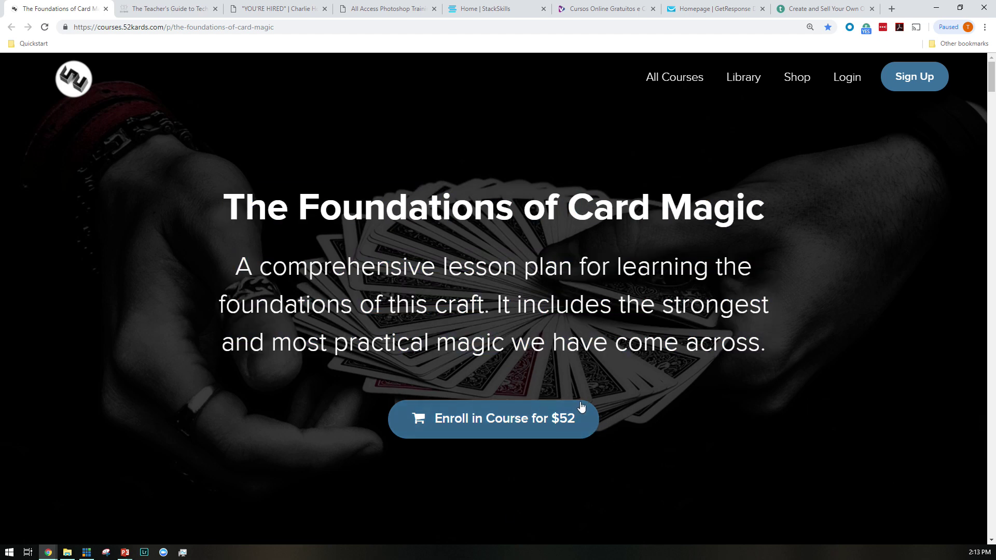
Scroll through the rest of the card magic sales page and close its tab
scroll(693, 387, down, 10)
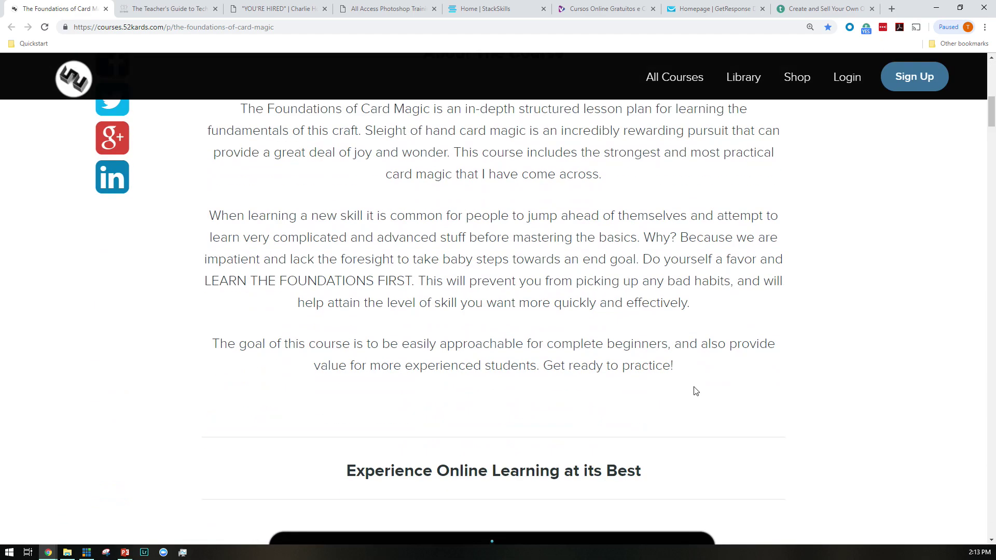
scroll(696, 391, down, 12)
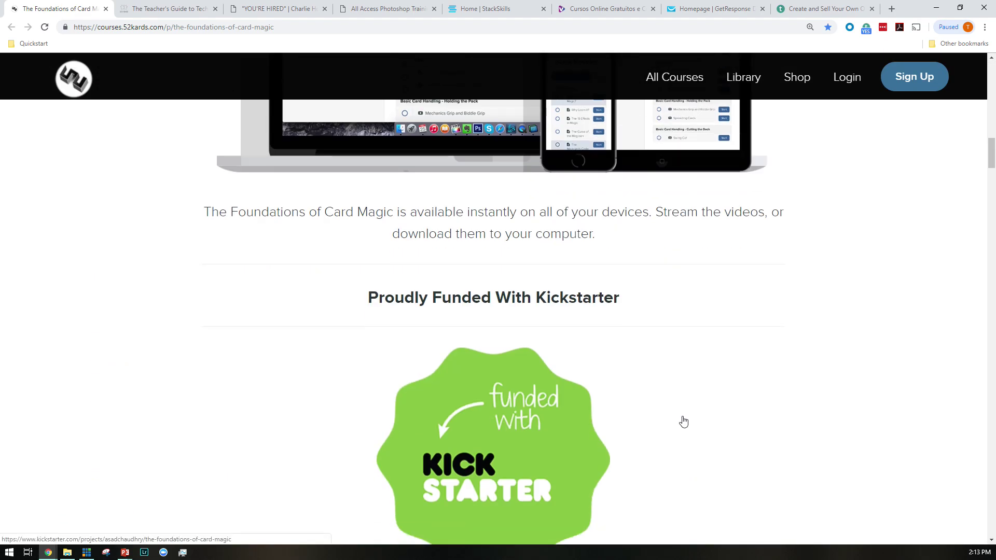
scroll(618, 410, down, 10)
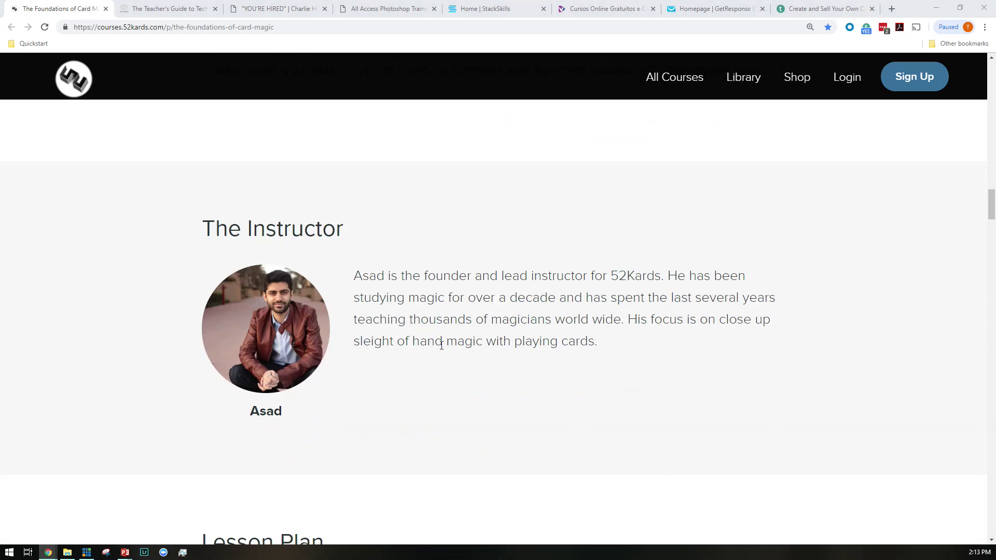
scroll(516, 359, down, 6)
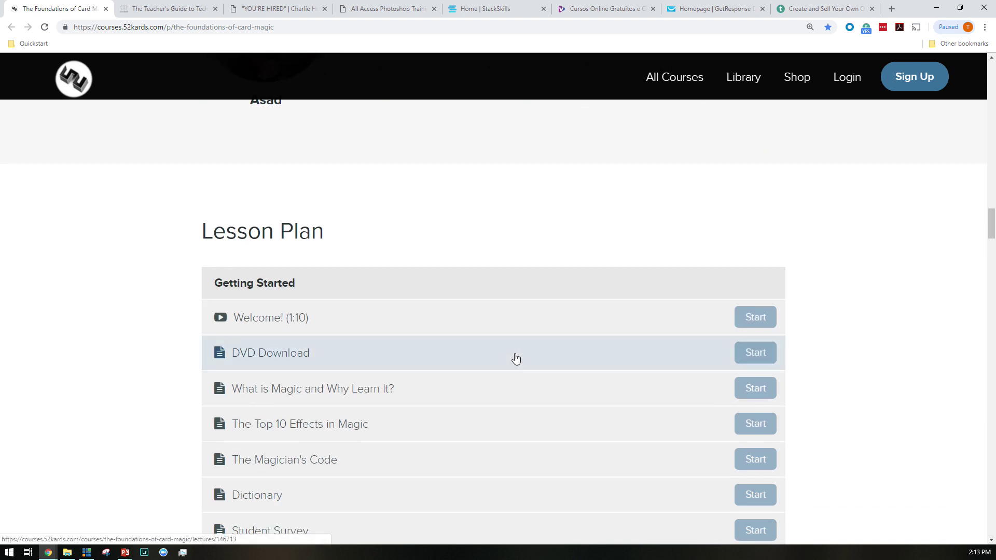
scroll(431, 291, down, 4)
scroll(447, 305, down, 18)
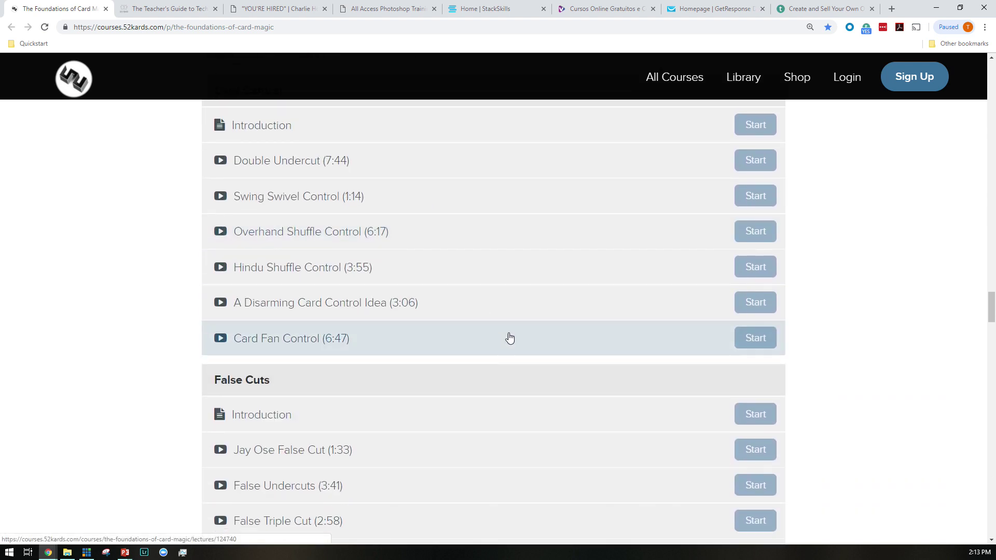
scroll(516, 345, down, 20)
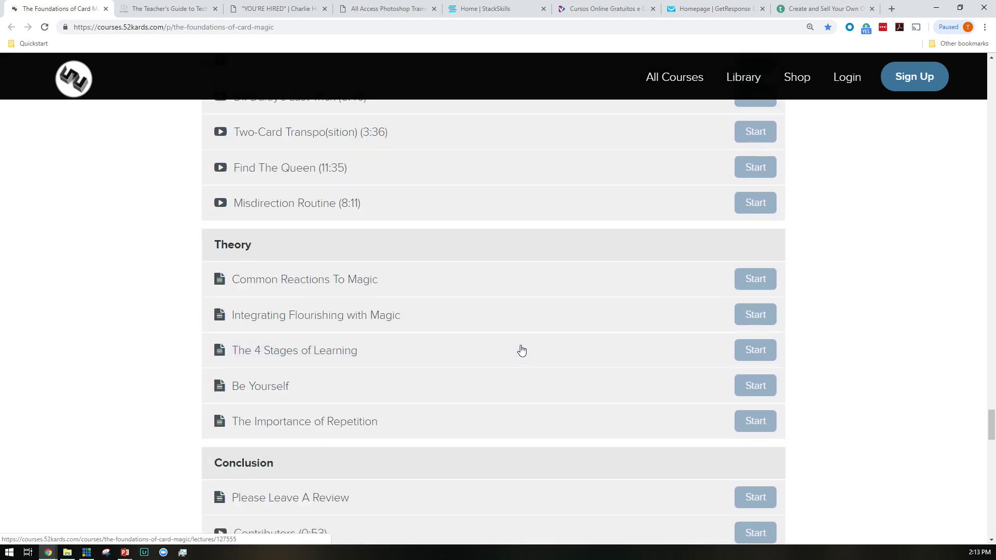
scroll(522, 348, down, 12)
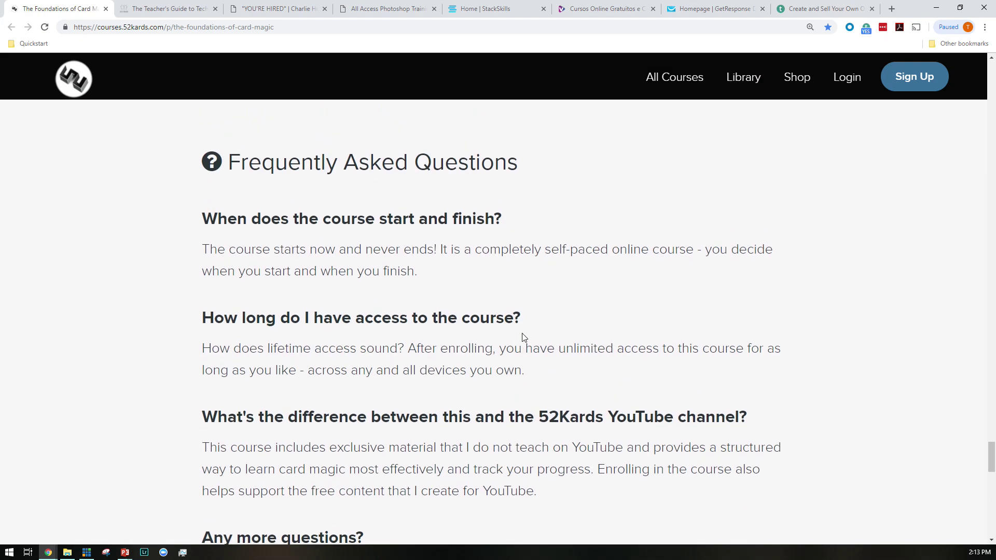
scroll(523, 337, down, 9)
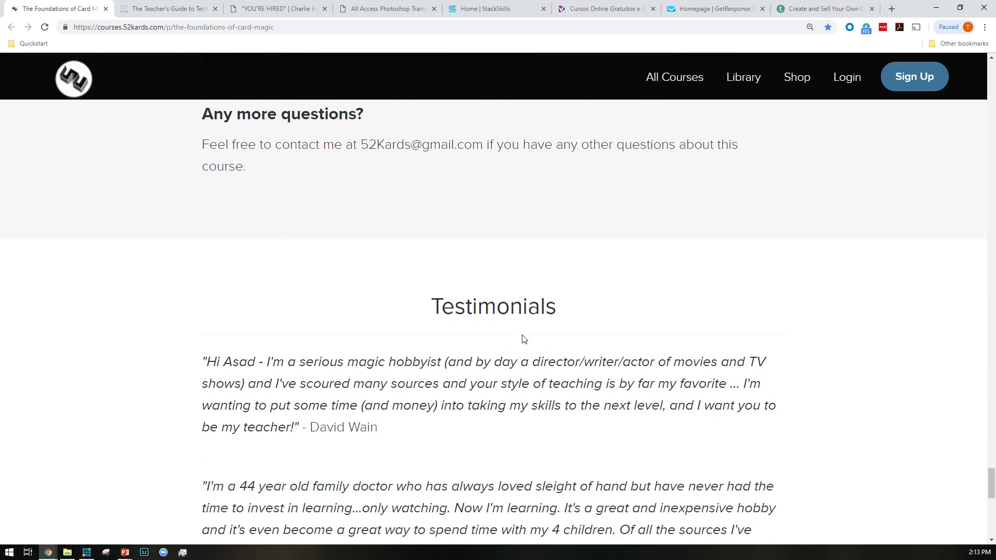
scroll(523, 342, down, 10)
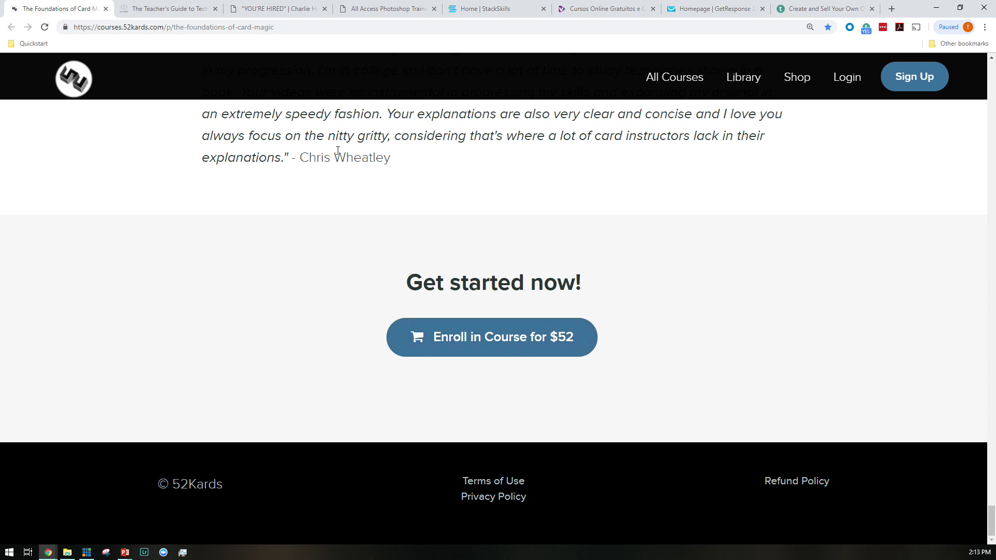
click(106, 9)
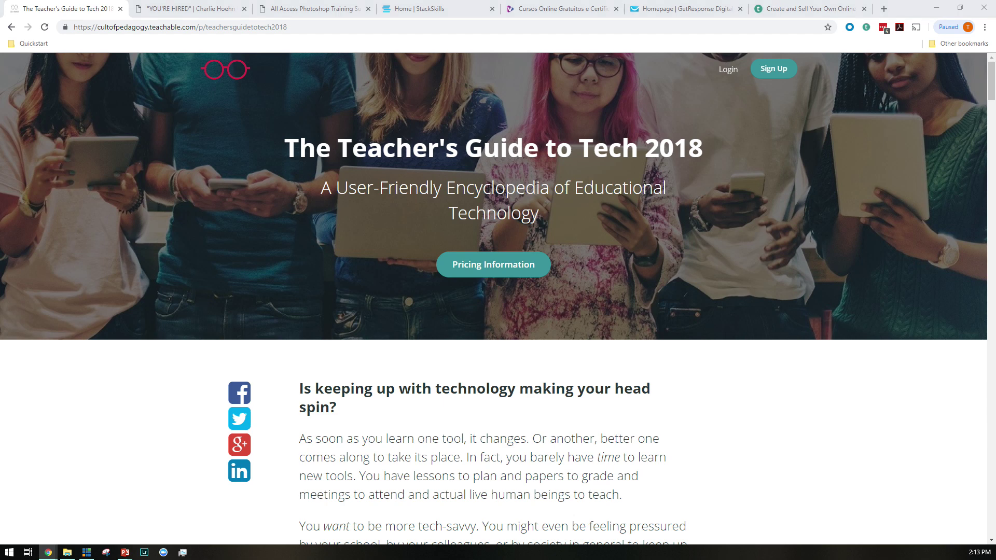
Scroll The Teacher's Guide to Tech 2018 page to the Single User ($25) through 50 Licenses ($750) pricing
click(269, 135)
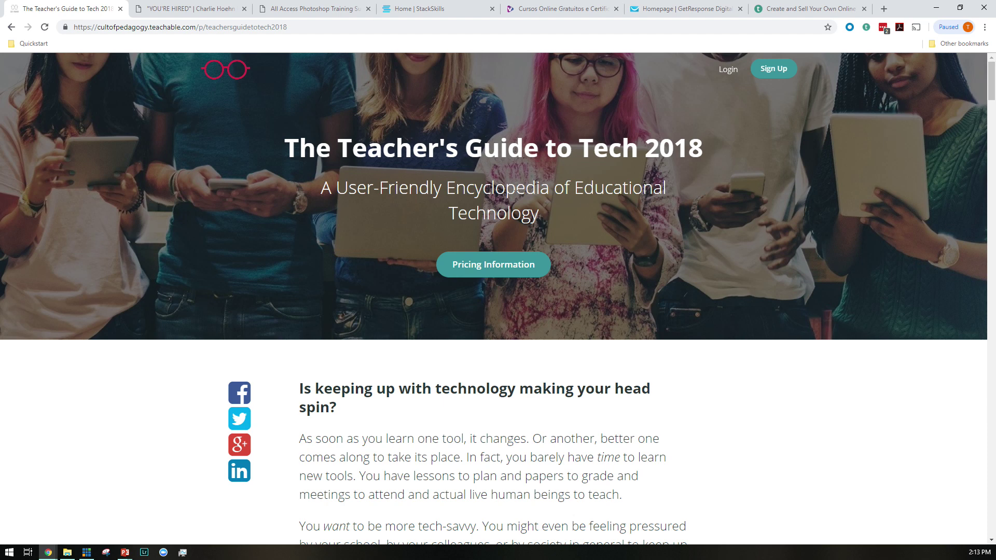
scroll(515, 191, down, 1)
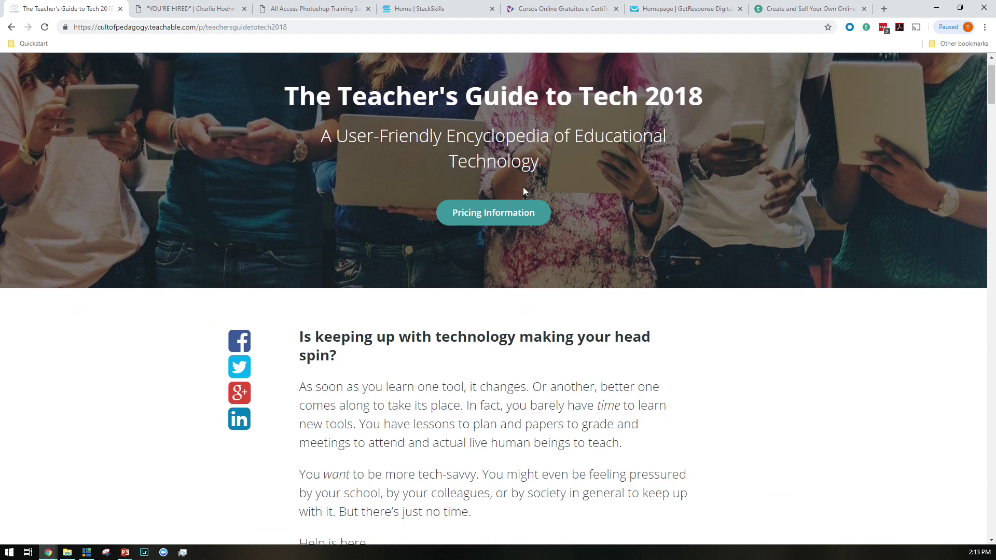
scroll(539, 196, down, 1)
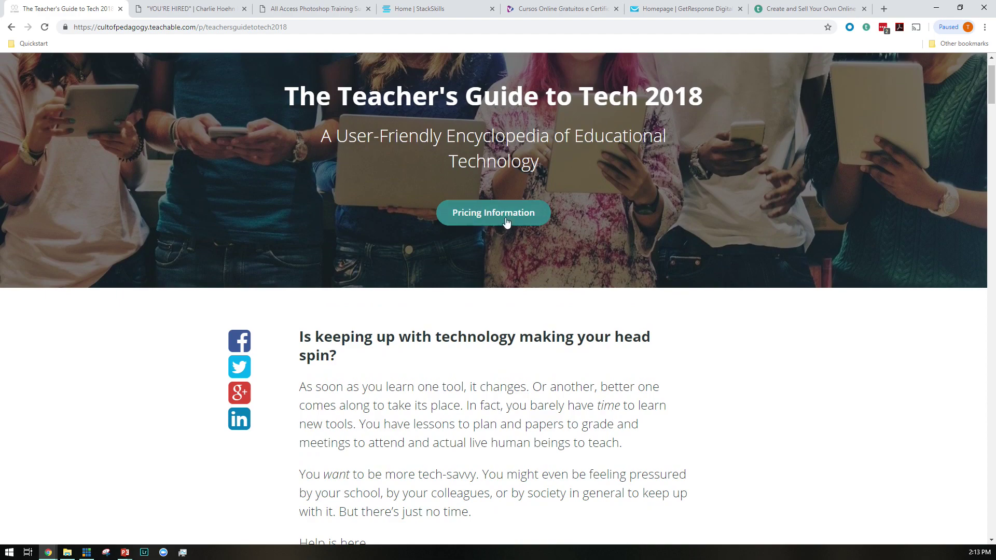
scroll(516, 218, down, 10)
scroll(515, 219, down, 20)
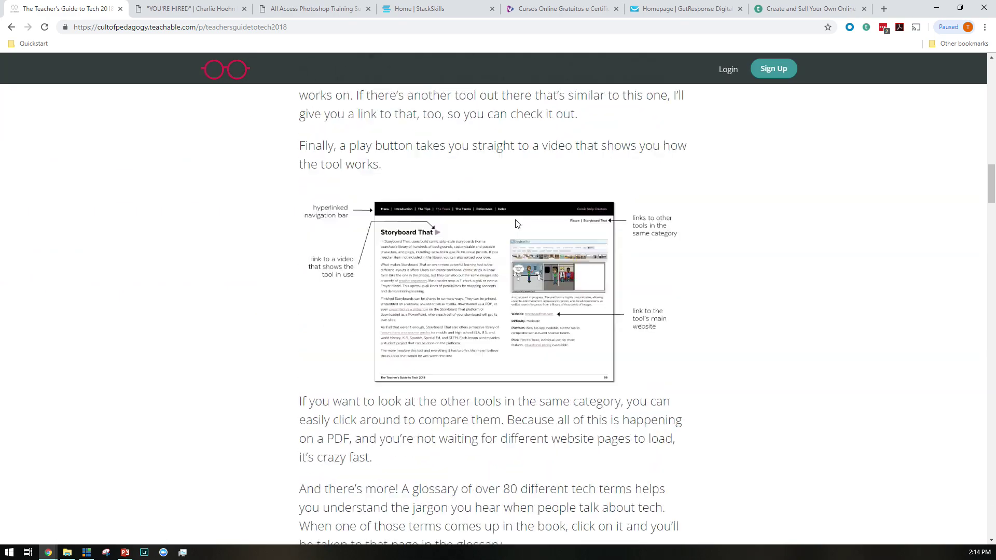
scroll(516, 223, down, 15)
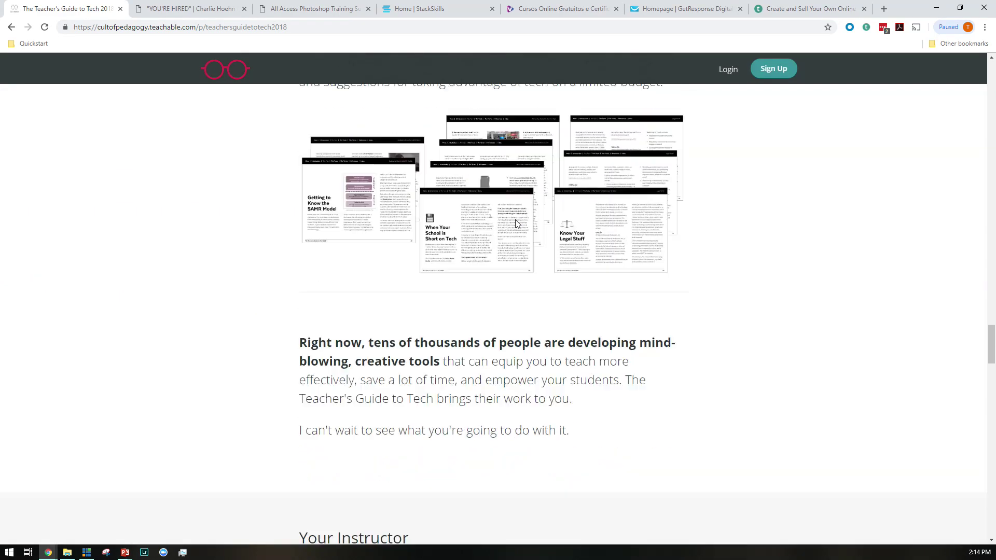
scroll(511, 228, up, 2)
scroll(508, 233, down, 3)
scroll(508, 233, down, 19)
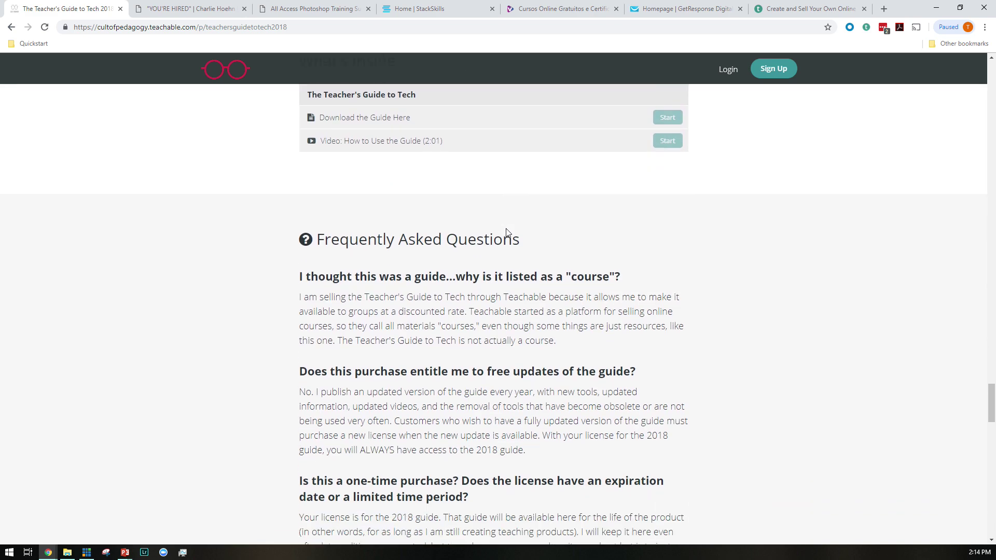
scroll(507, 229, down, 8)
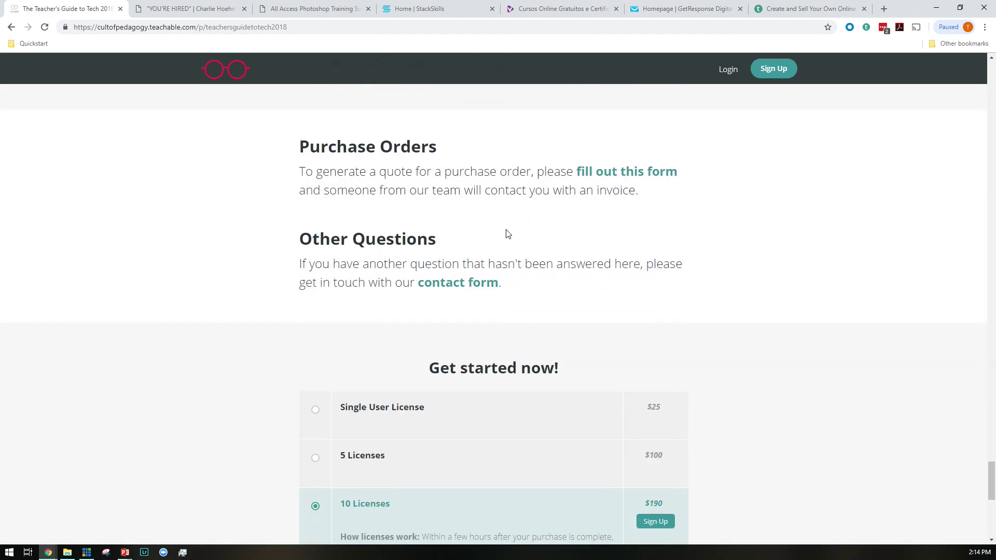
scroll(506, 234, down, 1)
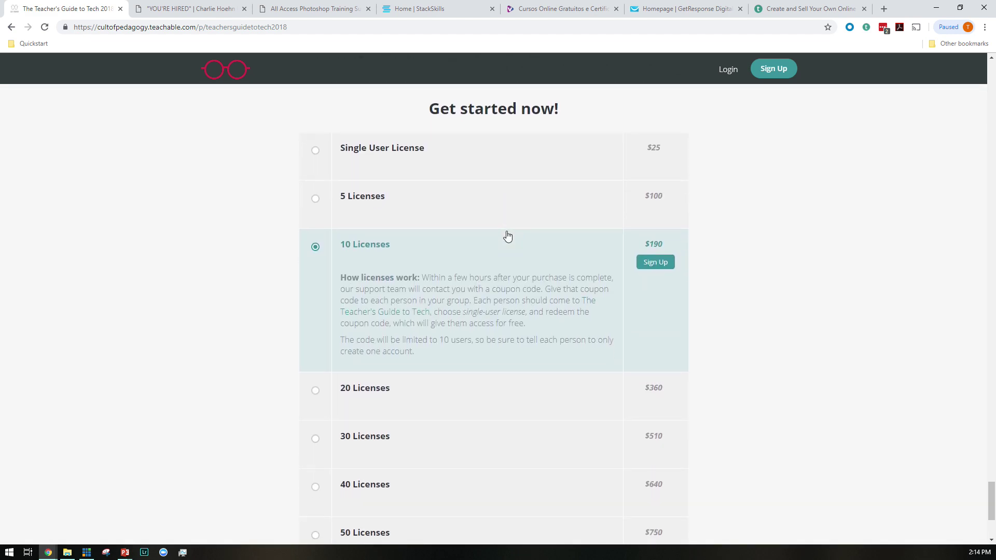
Select the Single User, 5, 10 and 50 Licenses pricing options in turn
click(460, 164)
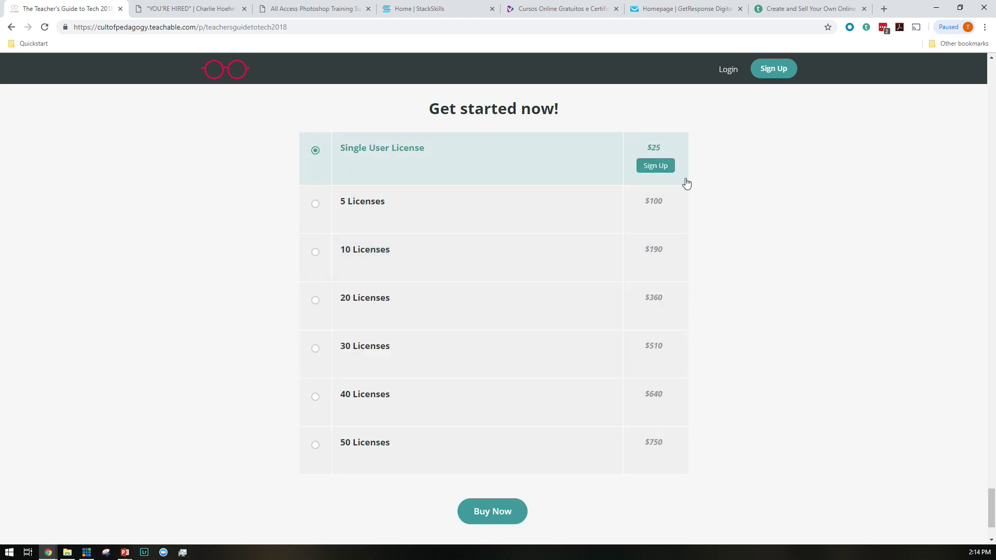
click(421, 212)
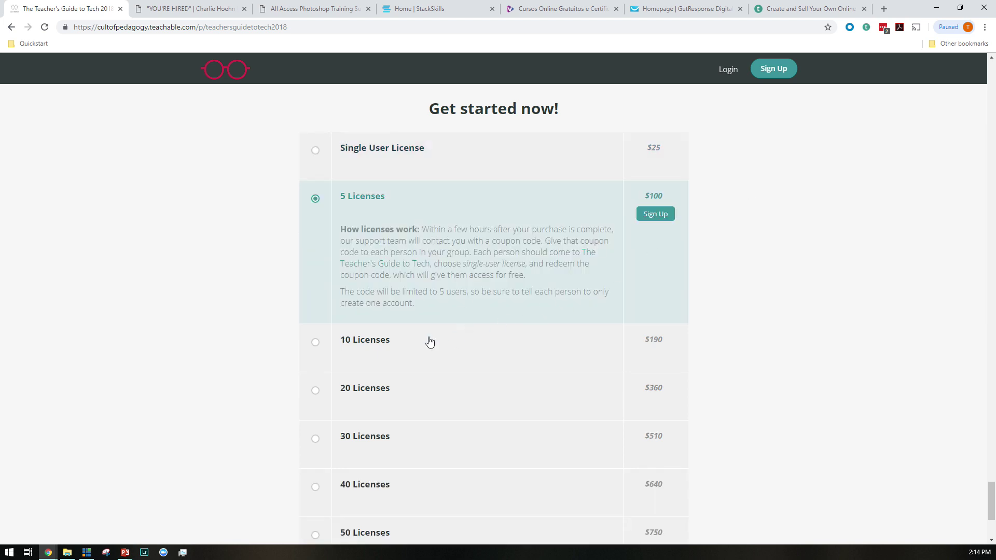
click(411, 341)
scroll(629, 327, down, 1)
scroll(630, 327, down, 1)
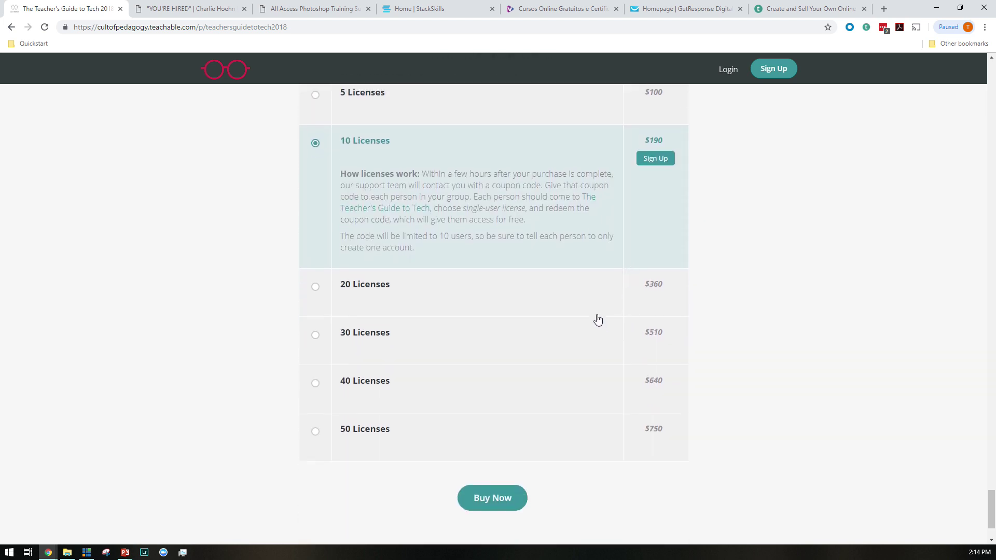
click(469, 429)
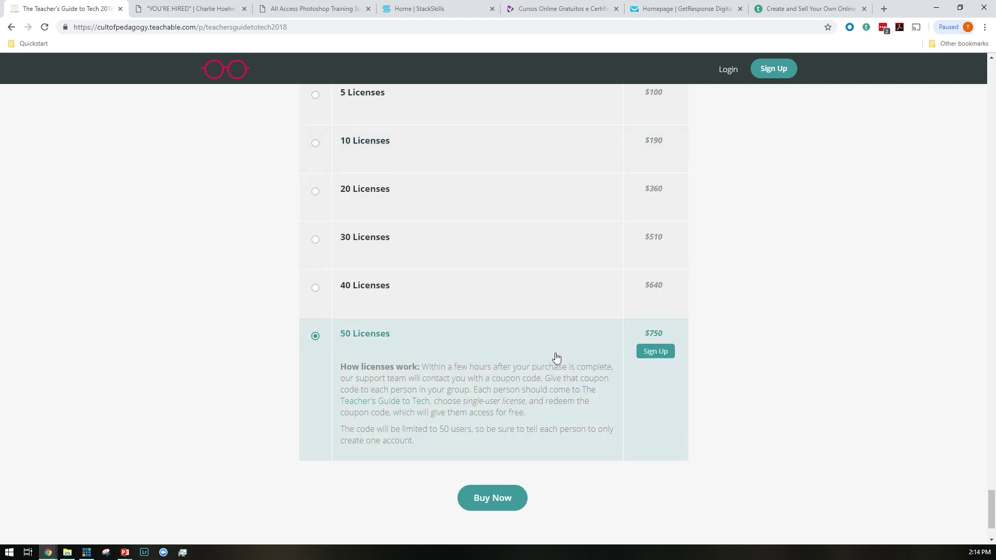
Scroll back to the top of the tech guide page and close its tab
scroll(458, 381, up, 4)
scroll(458, 381, down, 5)
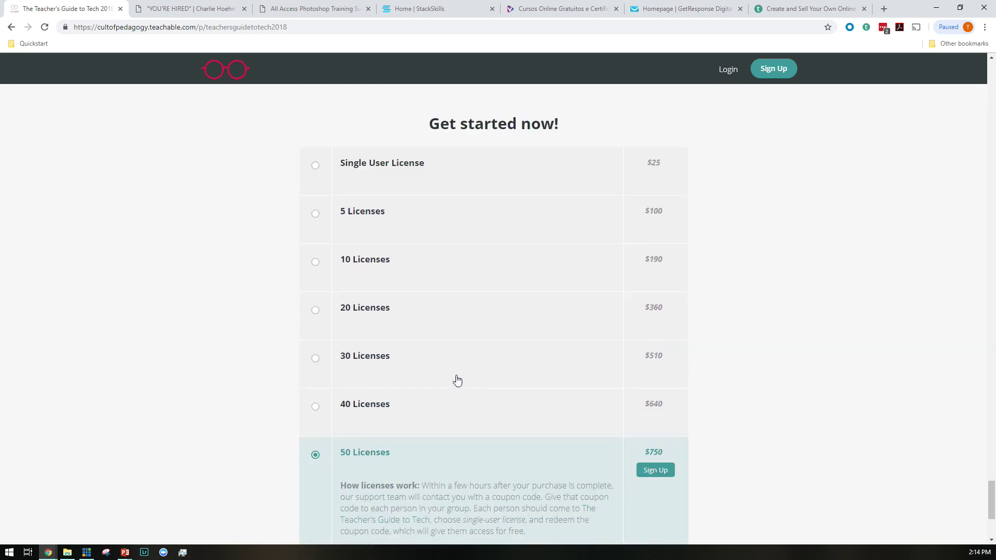
scroll(456, 380, up, 15)
scroll(458, 371, up, 20)
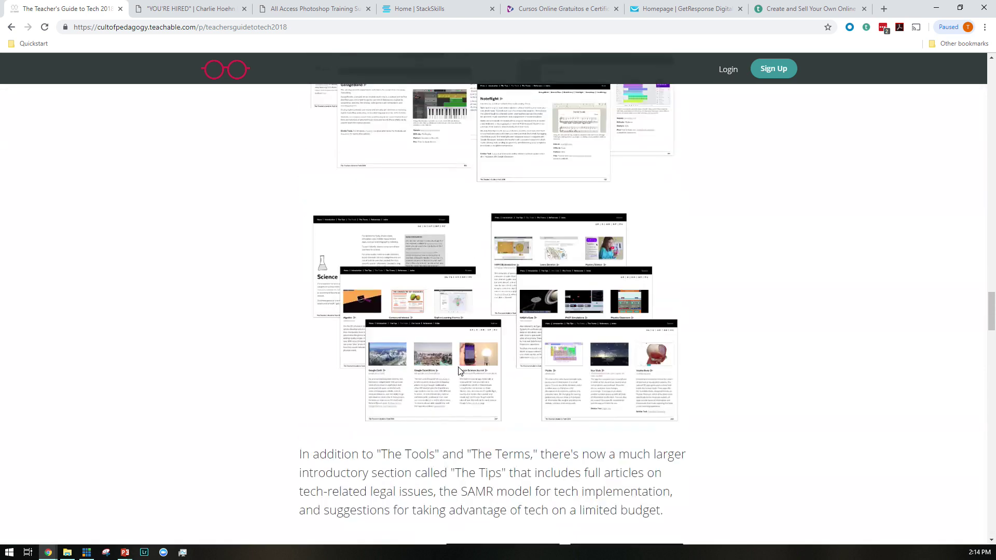
scroll(471, 356, up, 4)
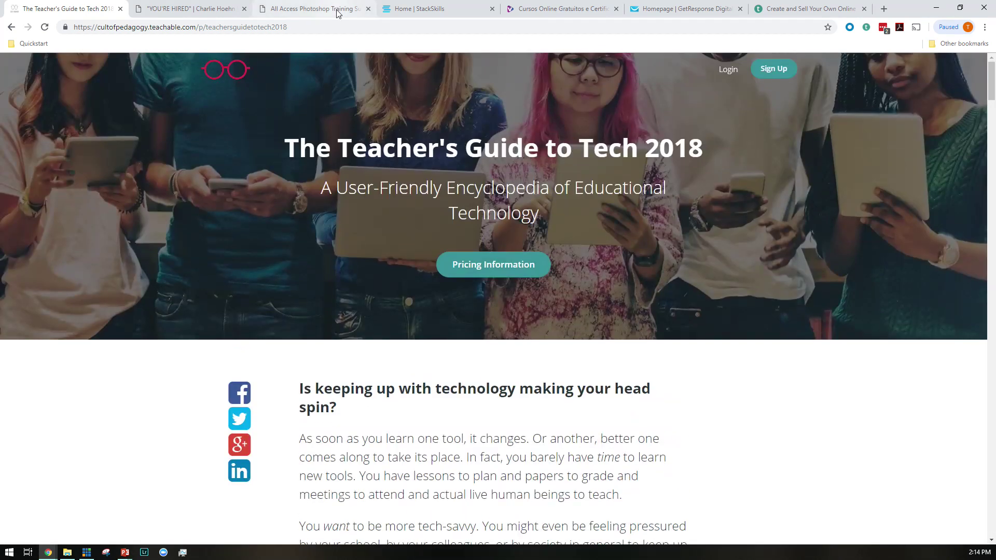
middle_click(64, 6)
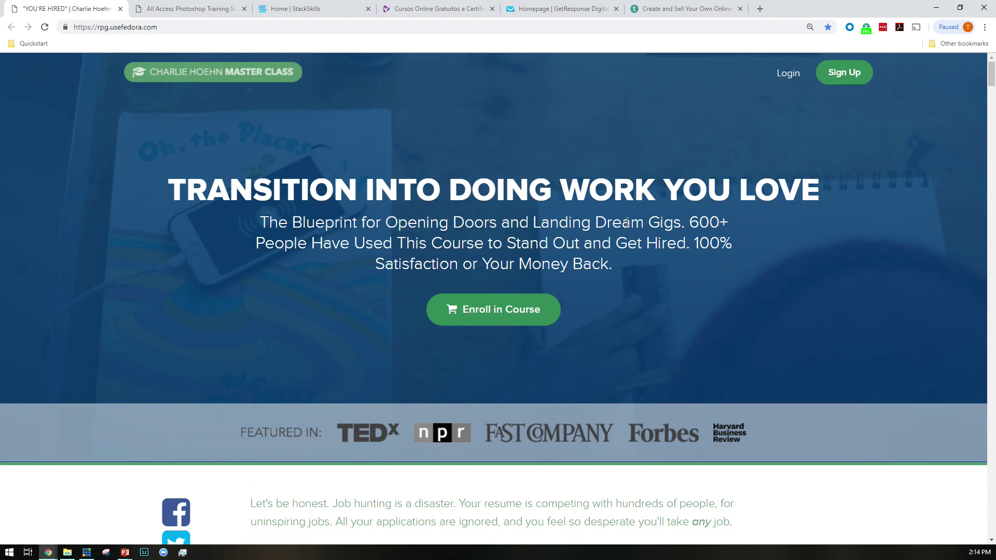
Highlight and clear part of the 'YOU'RE HIRED' headline, then scroll to the pricing
drag(257, 185, 779, 191)
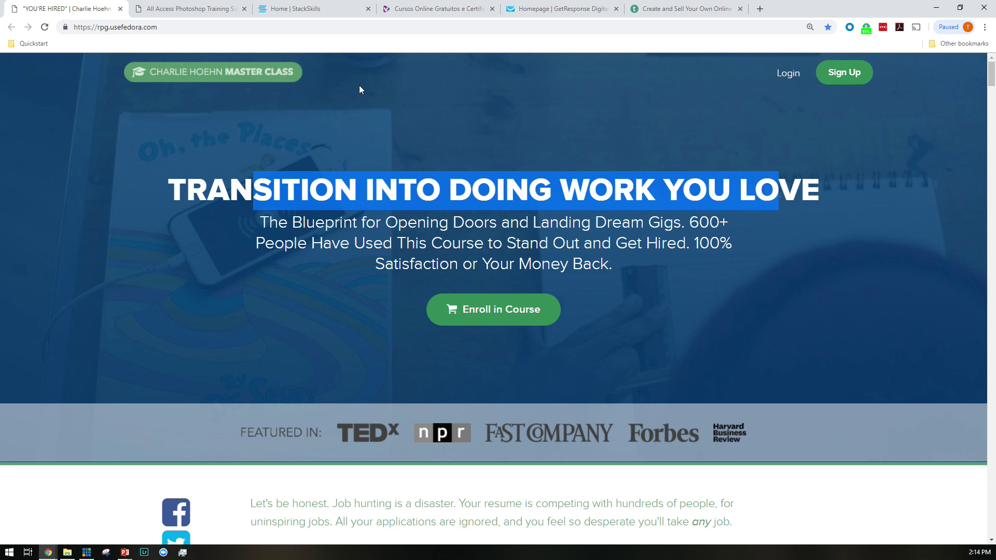
click(641, 262)
scroll(669, 247, down, 3)
scroll(580, 188, down, 20)
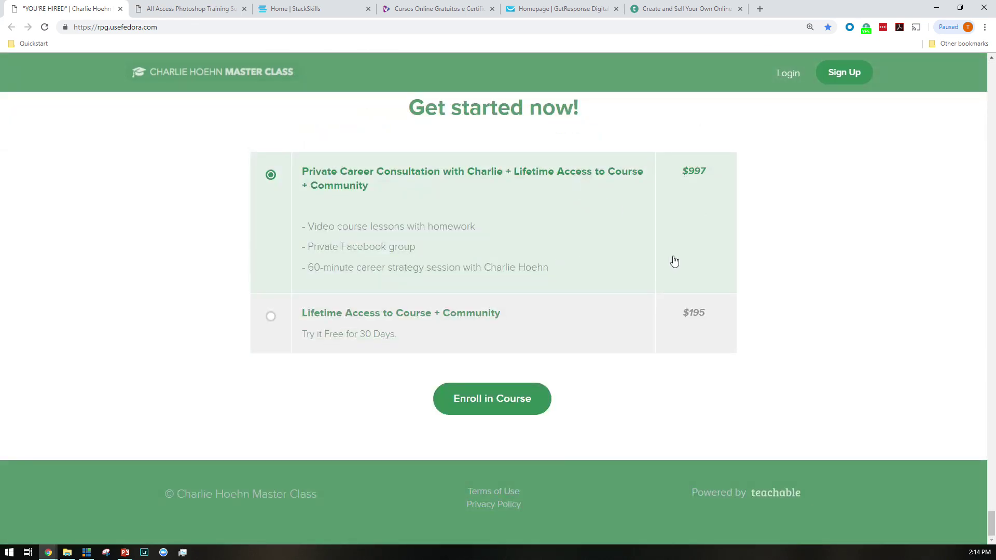
Switch between the $195 Lifetime Access and $997 consultation plans, then close the tab
click(553, 342)
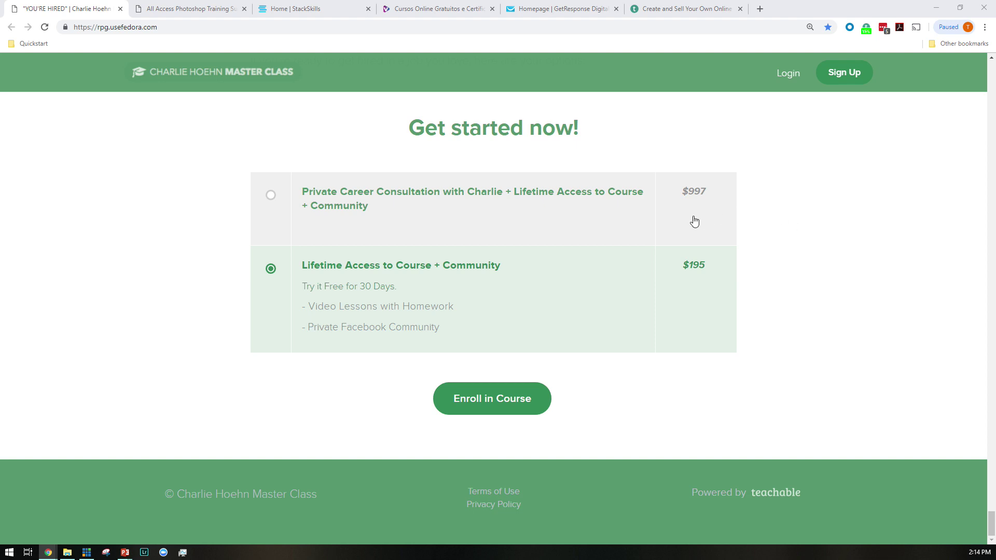
click(509, 219)
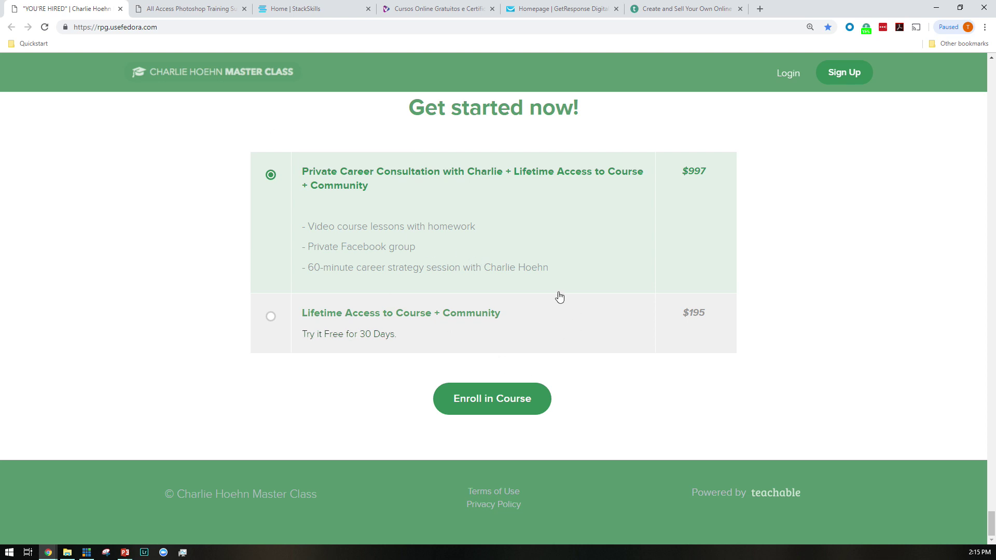
click(435, 332)
click(461, 234)
middle_click(66, 2)
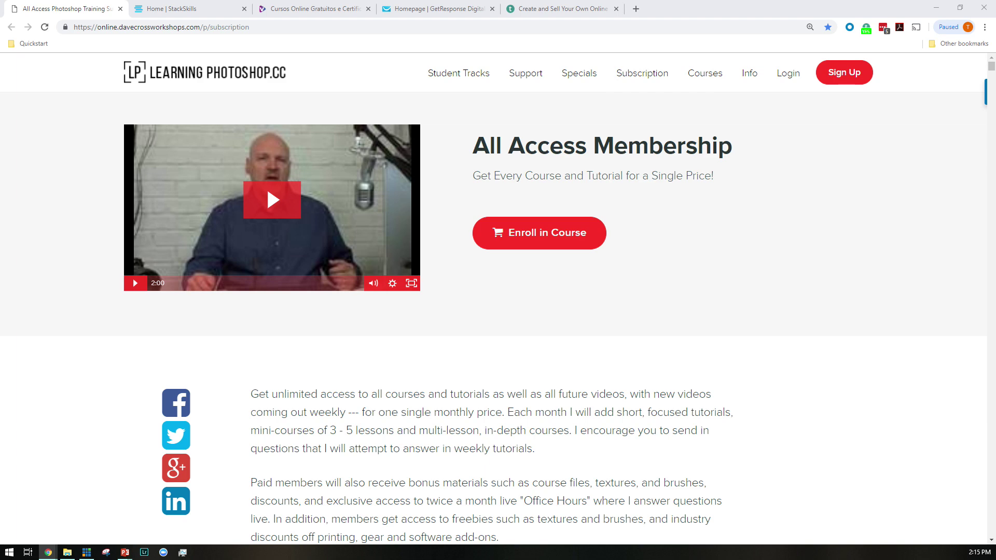
Select the Annual ($149/y) then Monthly ($15/month) membership plans, then close the Photoshop tab
scroll(619, 334, down, 6)
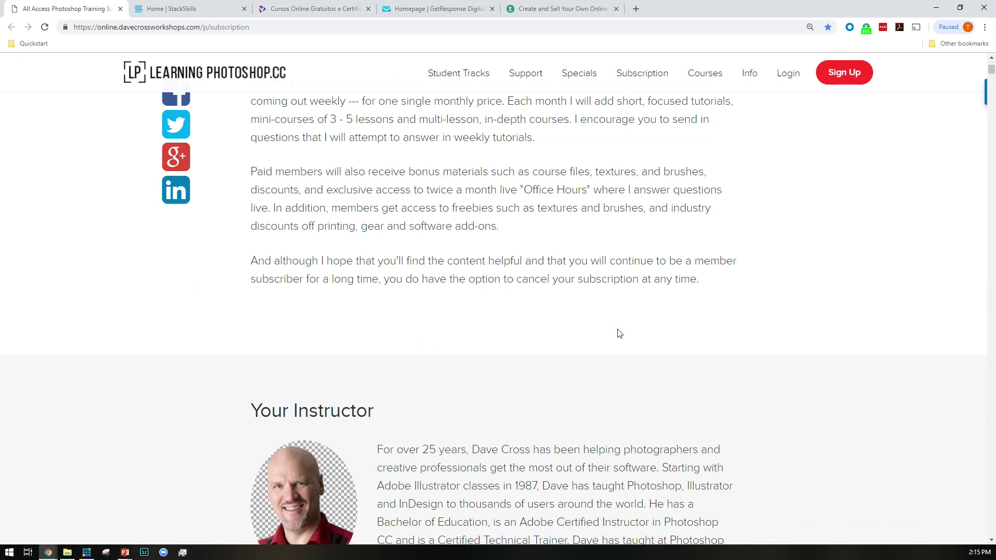
scroll(619, 333, down, 6)
scroll(574, 232, down, 7)
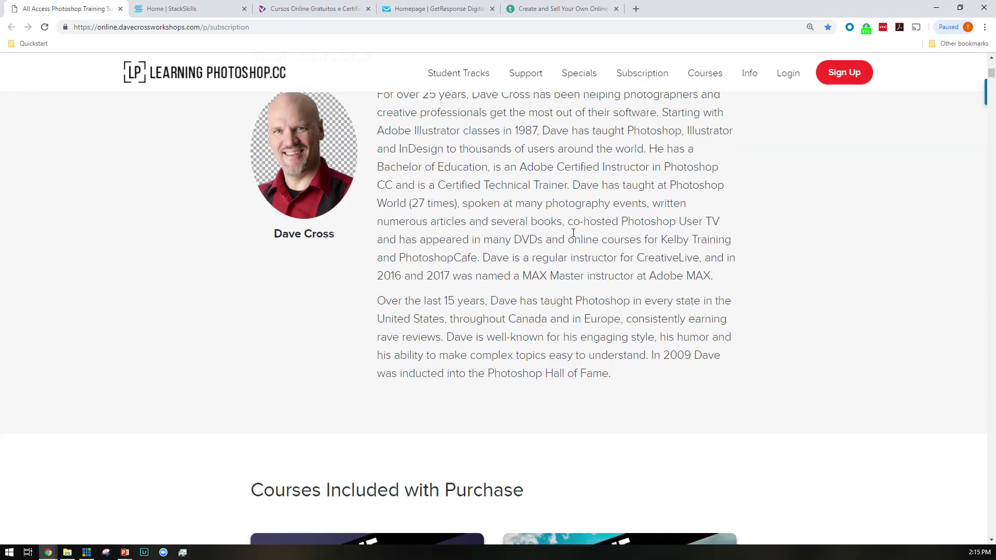
scroll(573, 233, down, 20)
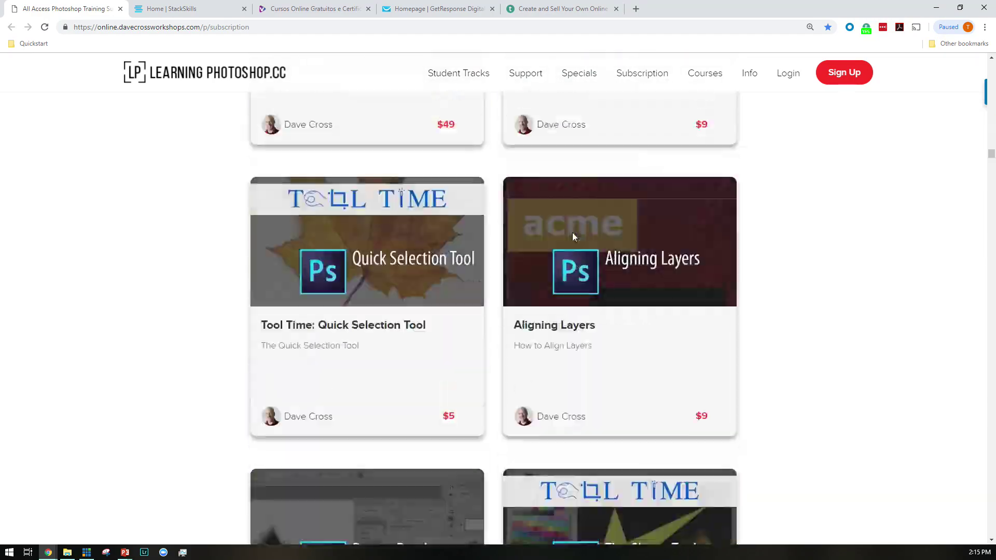
scroll(574, 237, down, 20)
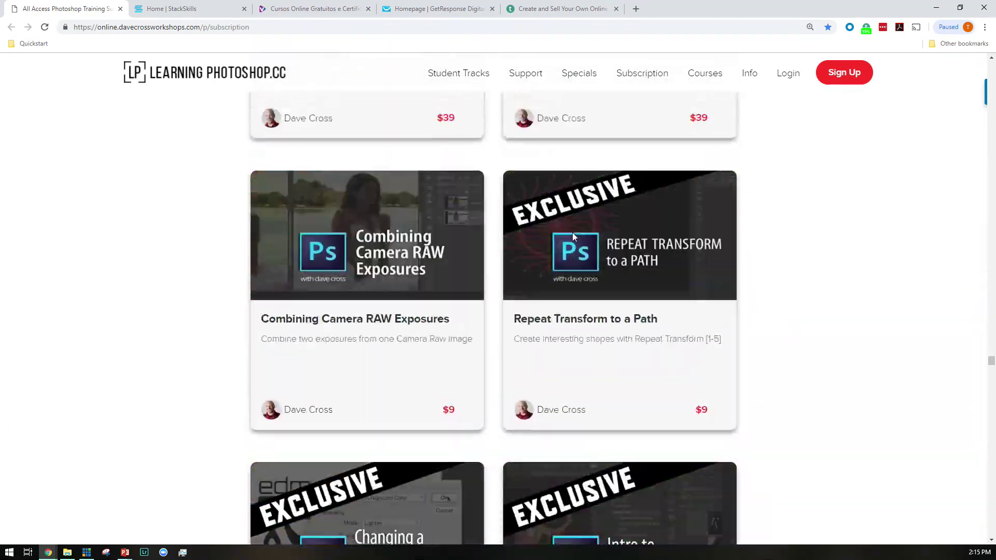
scroll(574, 238, down, 20)
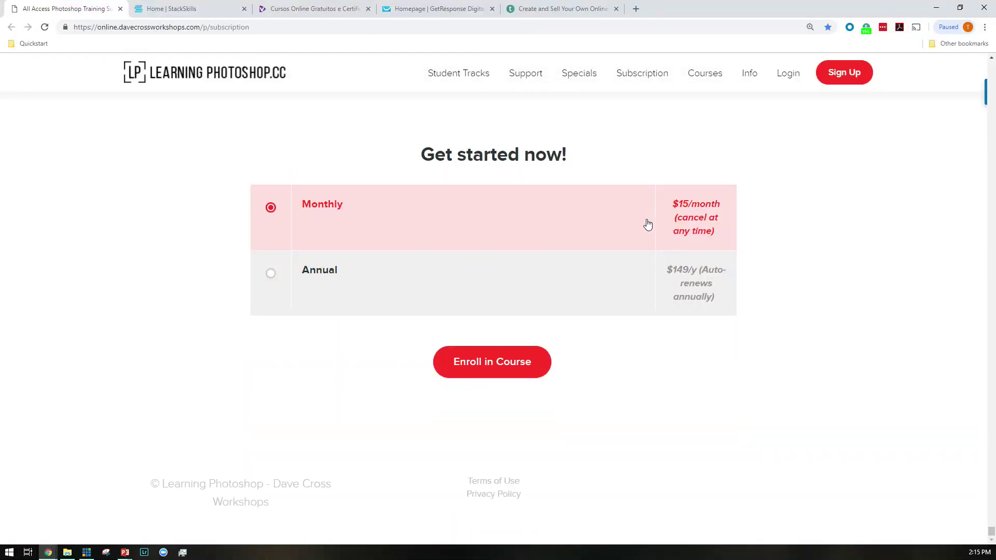
click(590, 306)
click(597, 219)
middle_click(86, 6)
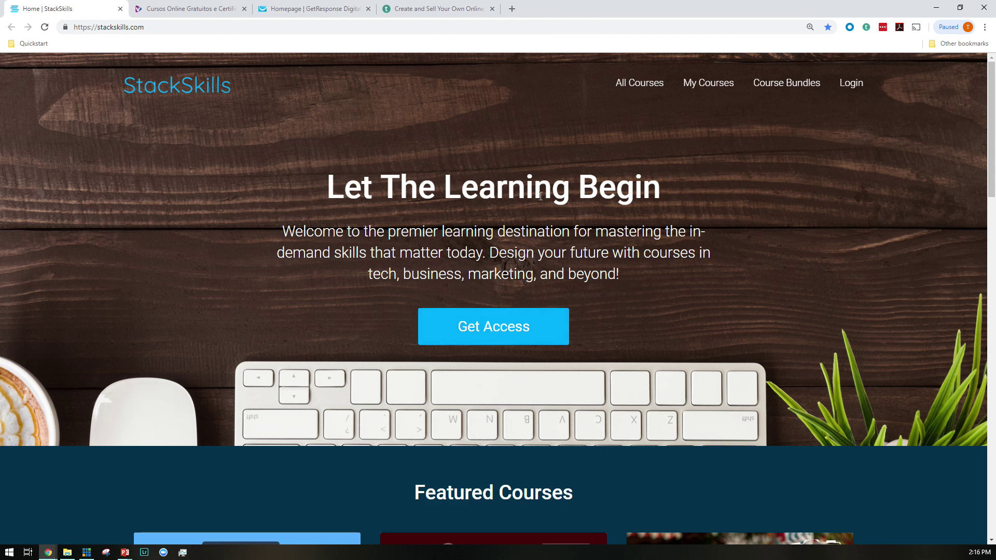
Scroll through the StackSkills Featured Courses cards, then close the Home | StackSkills tab
scroll(541, 196, down, 1)
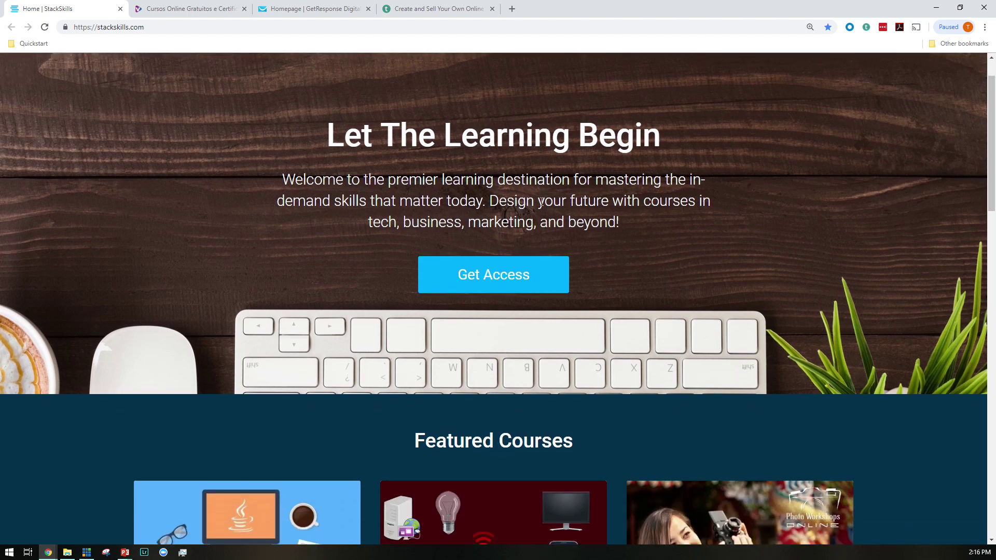
scroll(483, 267, down, 6)
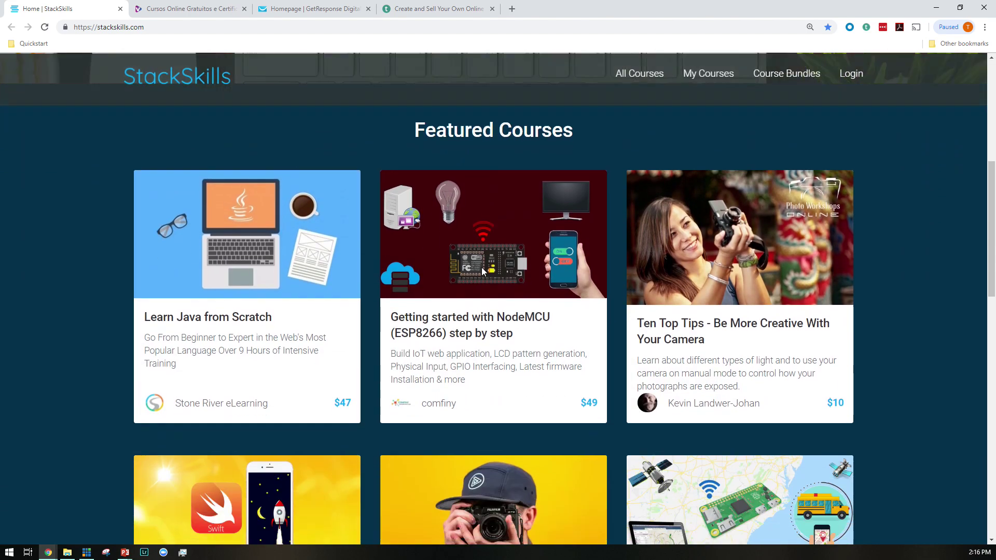
scroll(542, 385, down, 4)
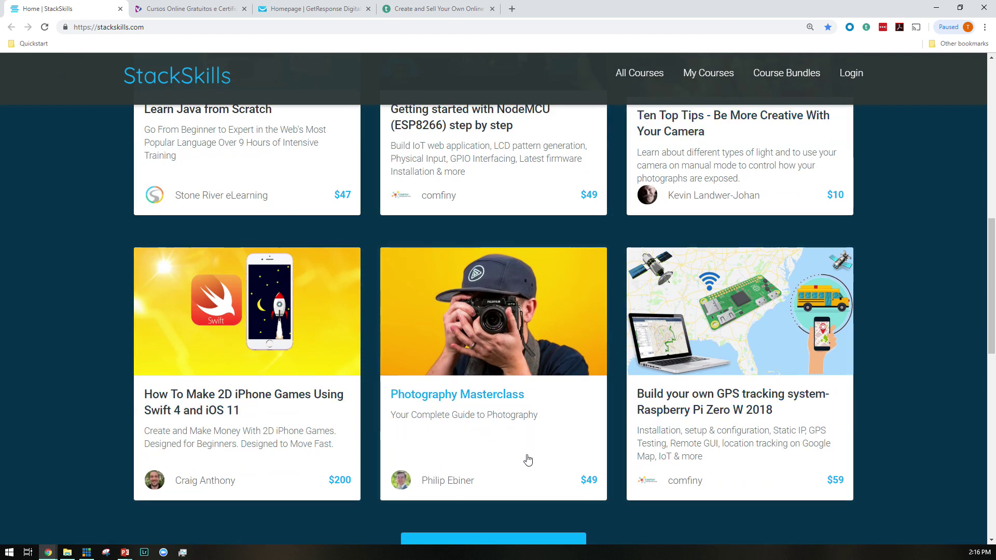
scroll(527, 451, up, 4)
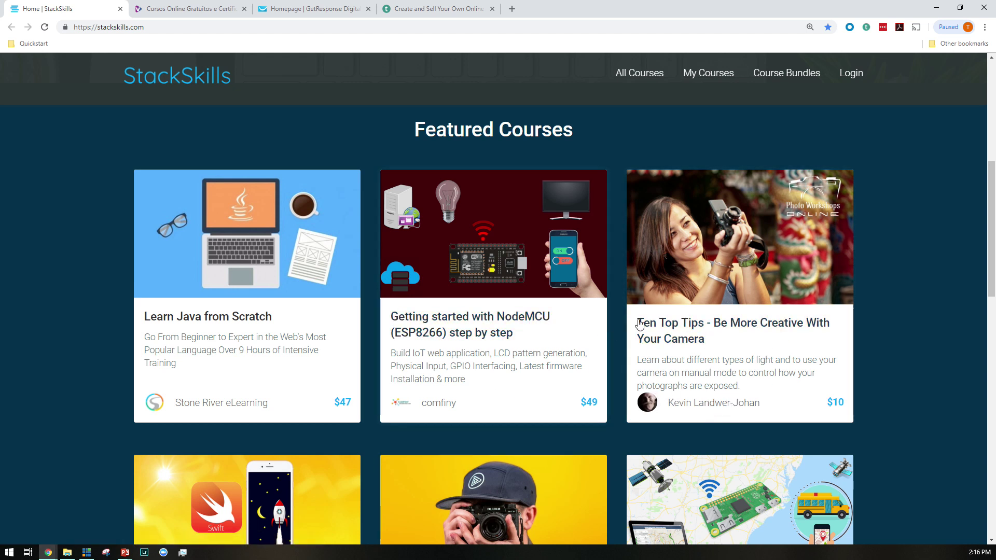
scroll(588, 299, down, 5)
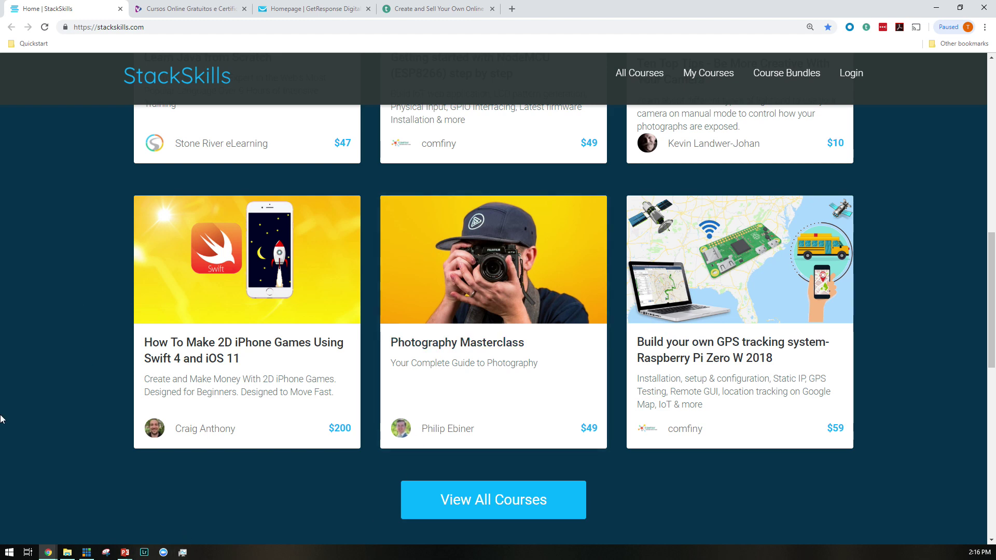
middle_click(37, 6)
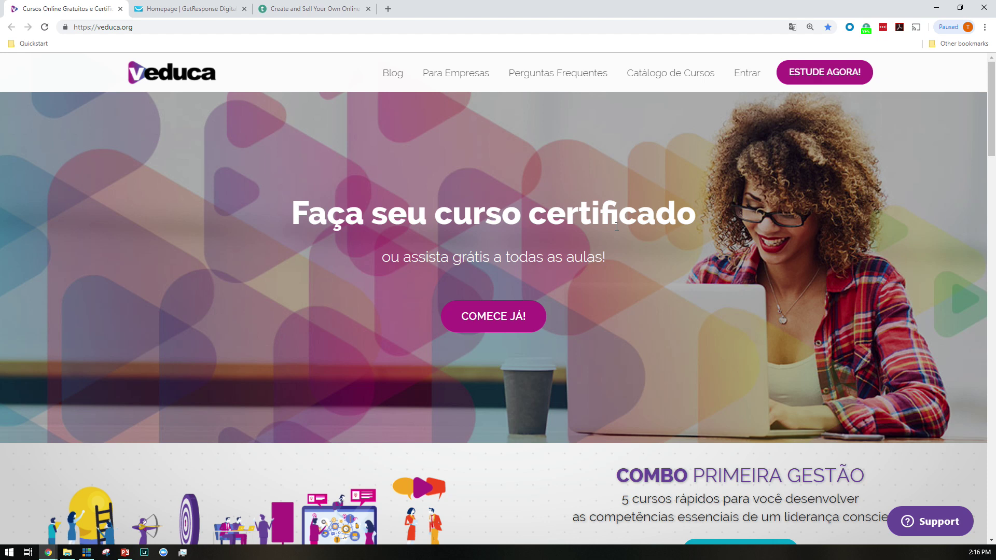
Open Veduca's ESTUDE AGORA! sign-up form and click into its full name field
scroll(617, 227, down, 4)
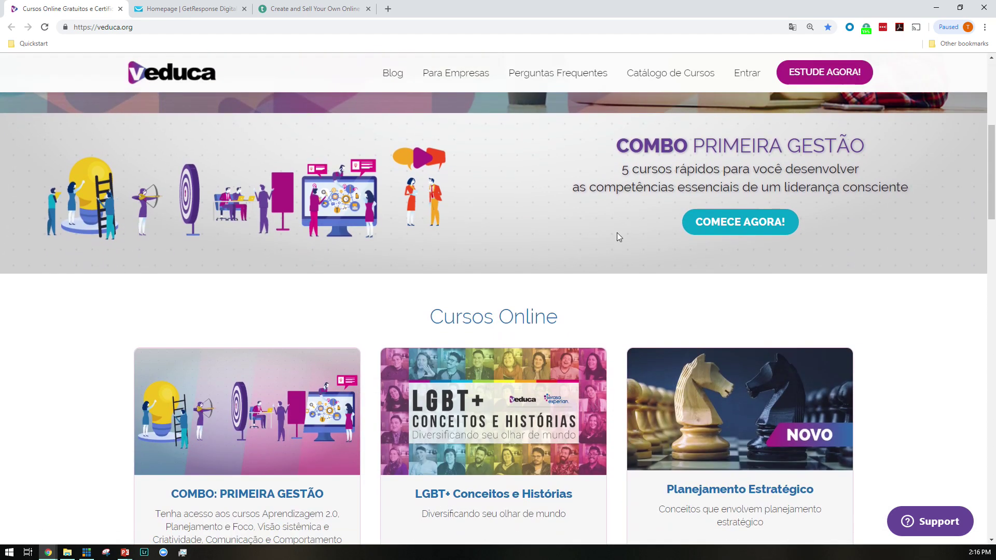
scroll(617, 232, down, 3)
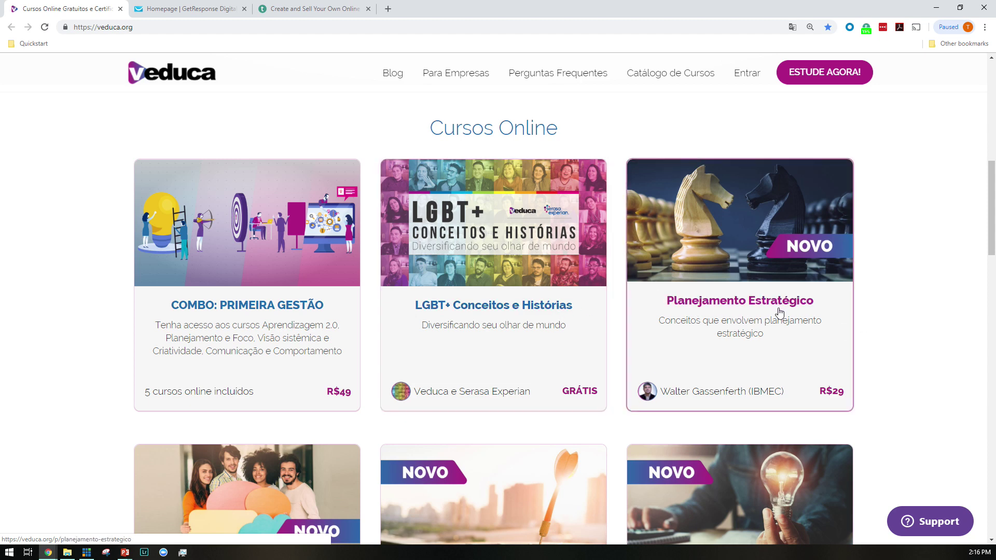
scroll(825, 296, up, 2)
scroll(825, 296, up, 7)
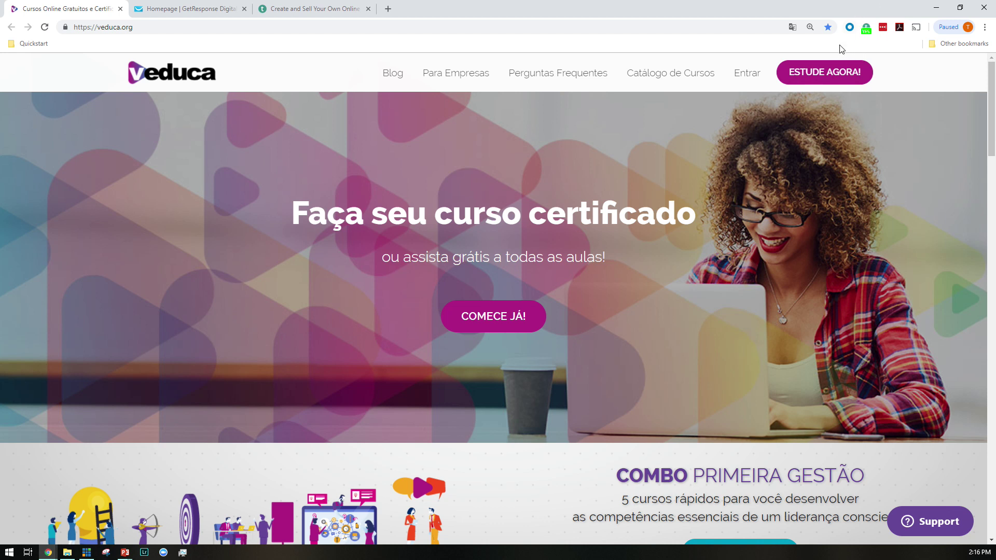
click(815, 76)
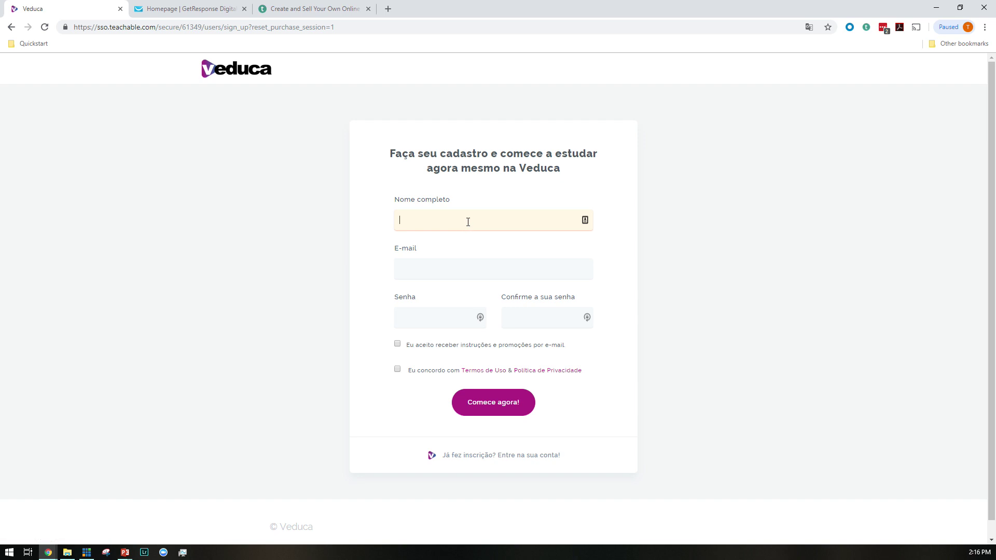
click(470, 223)
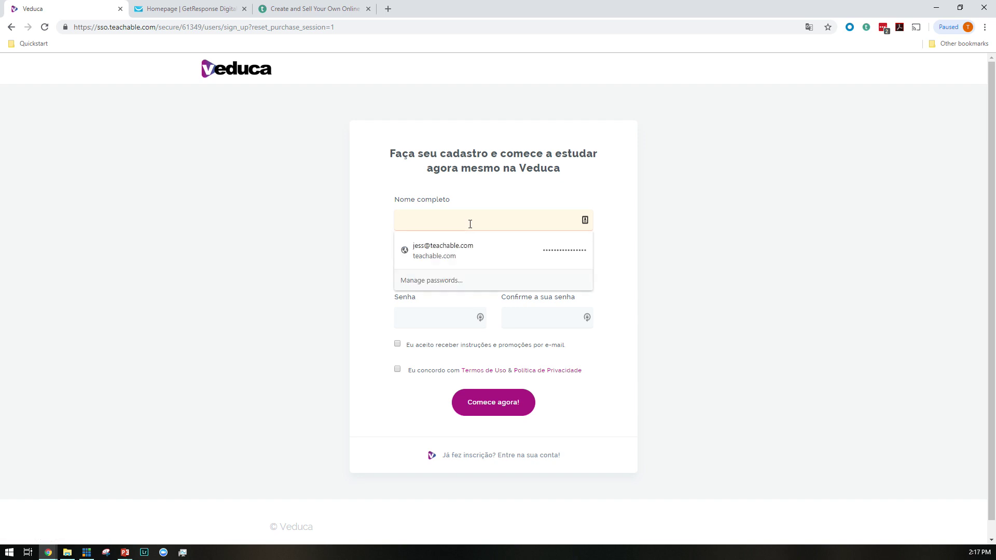
click(659, 182)
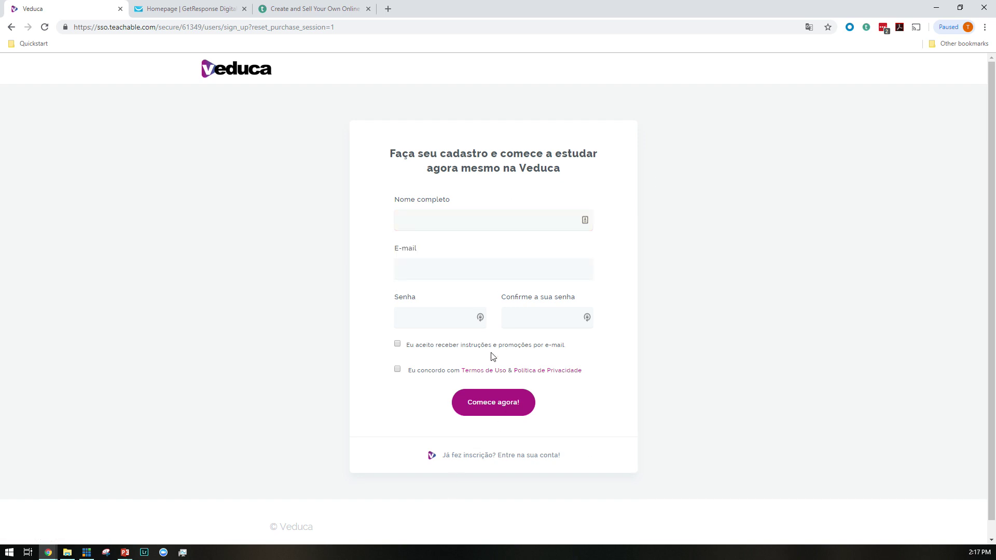
Open Veduca's Termos de Uso, then close both Veduca tabs
click(486, 372)
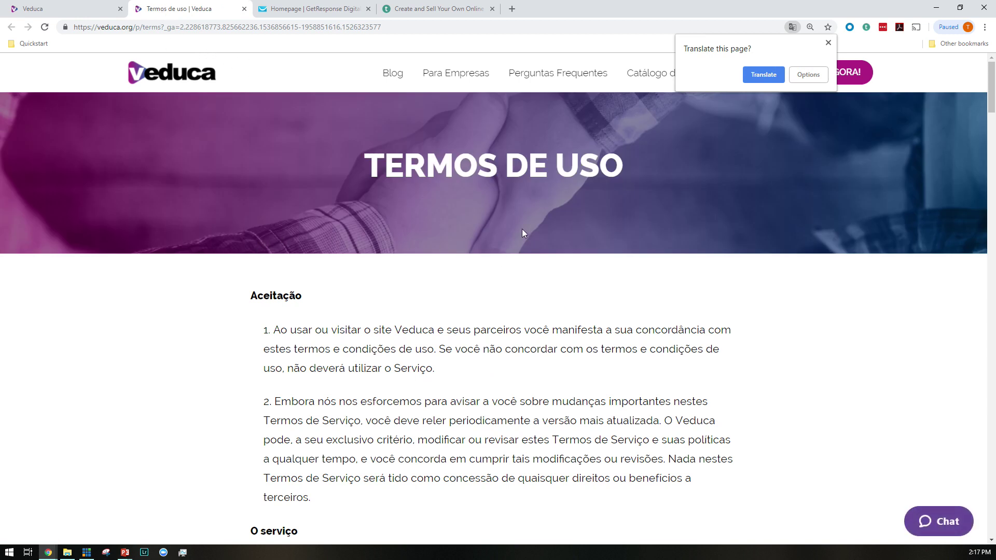
middle_click(58, 9)
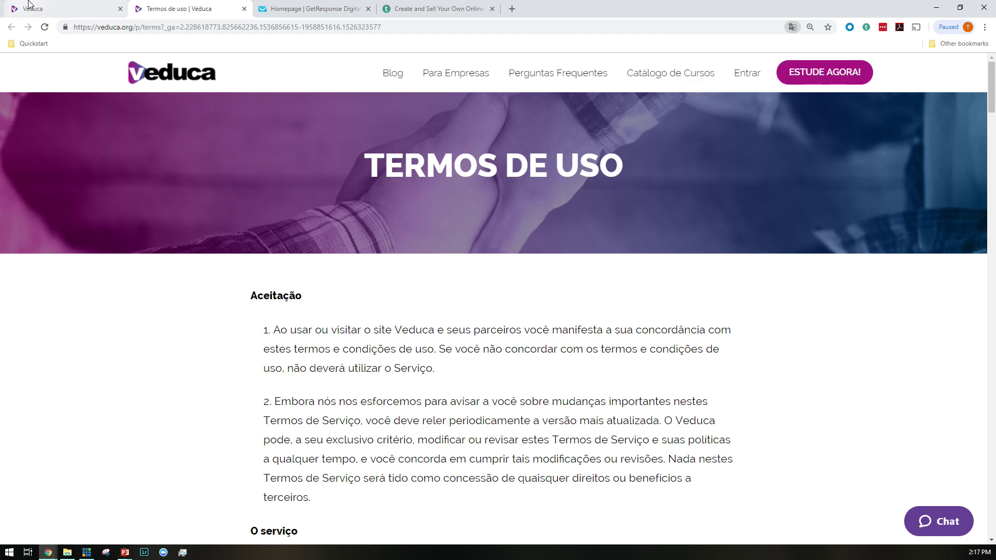
middle_click(49, 7)
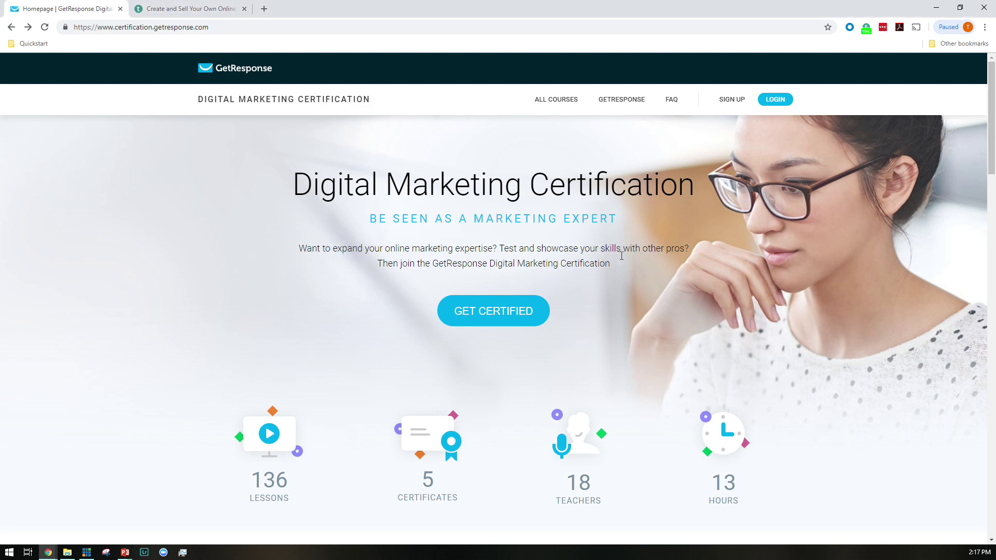
Open the $199 Inbound Sales course from the certification homepage and scroll to its 'What's inside?' lessons
scroll(621, 253, down, 12)
scroll(621, 268, down, 14)
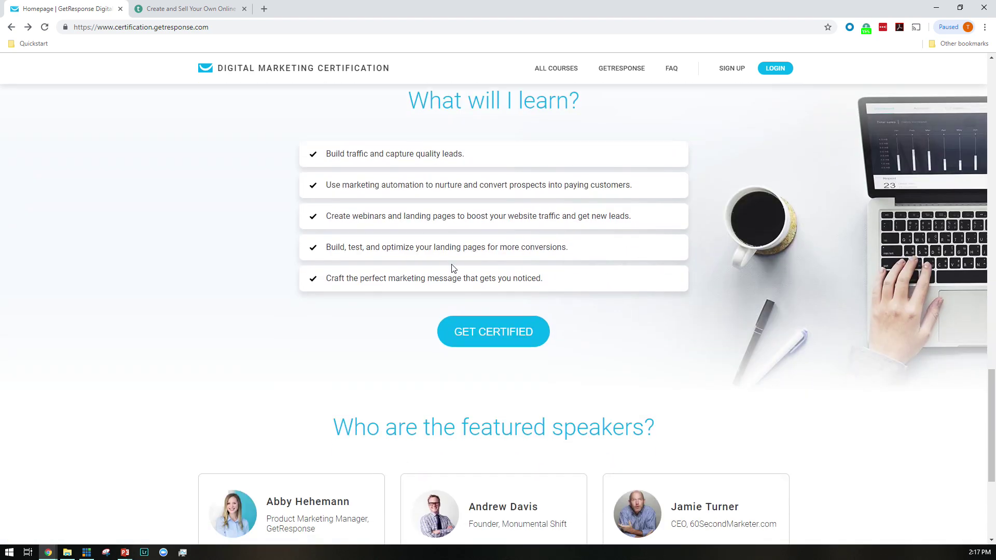
scroll(495, 280, down, 3)
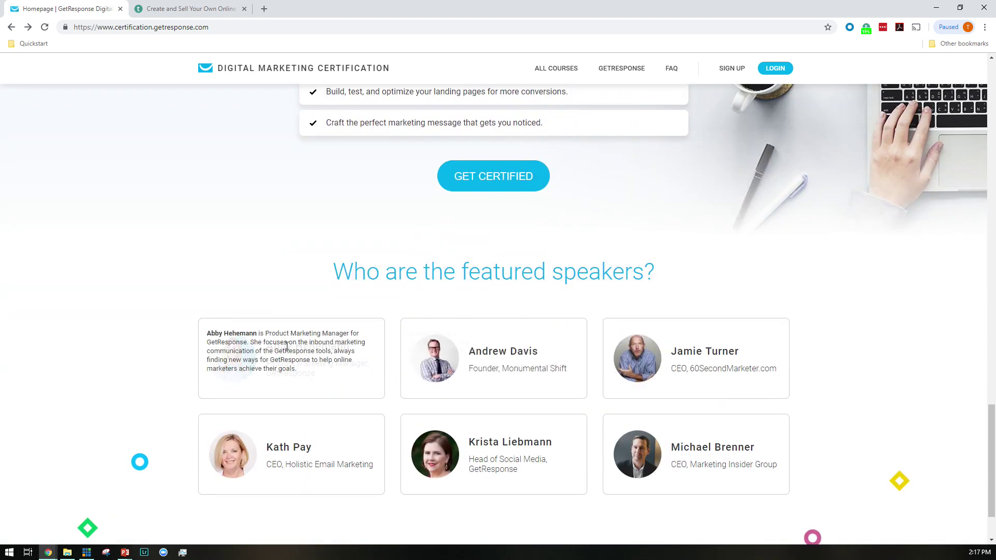
scroll(712, 283, down, 2)
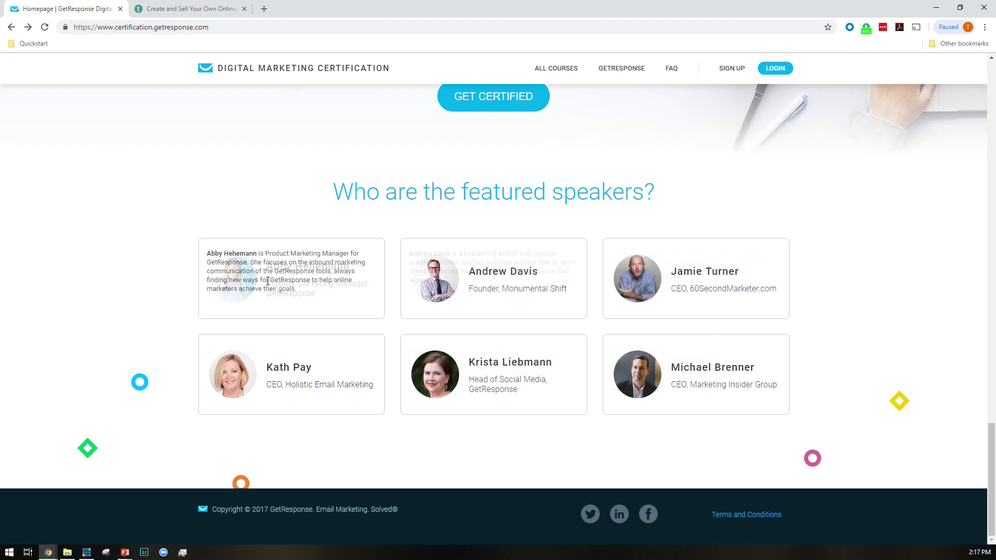
scroll(584, 265, up, 12)
scroll(599, 285, up, 6)
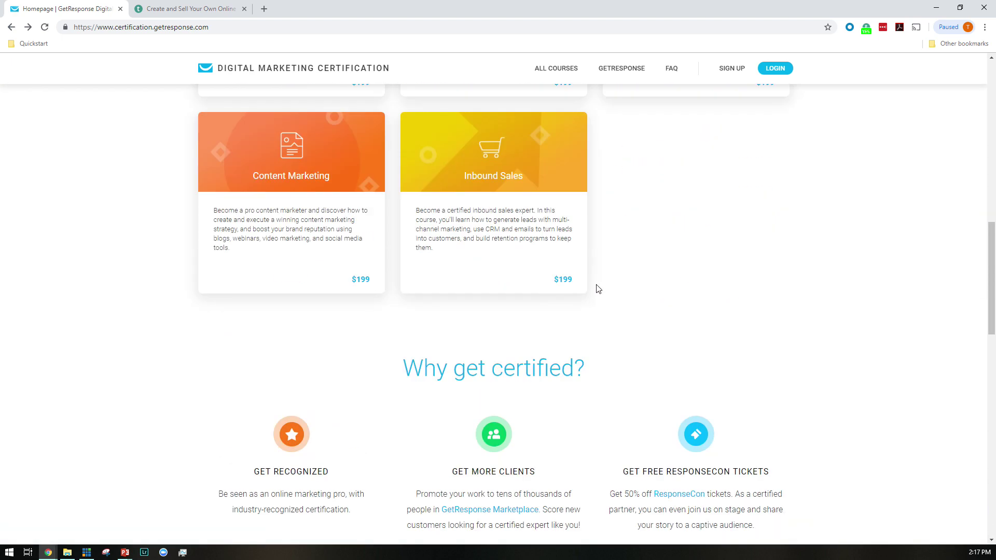
click(579, 257)
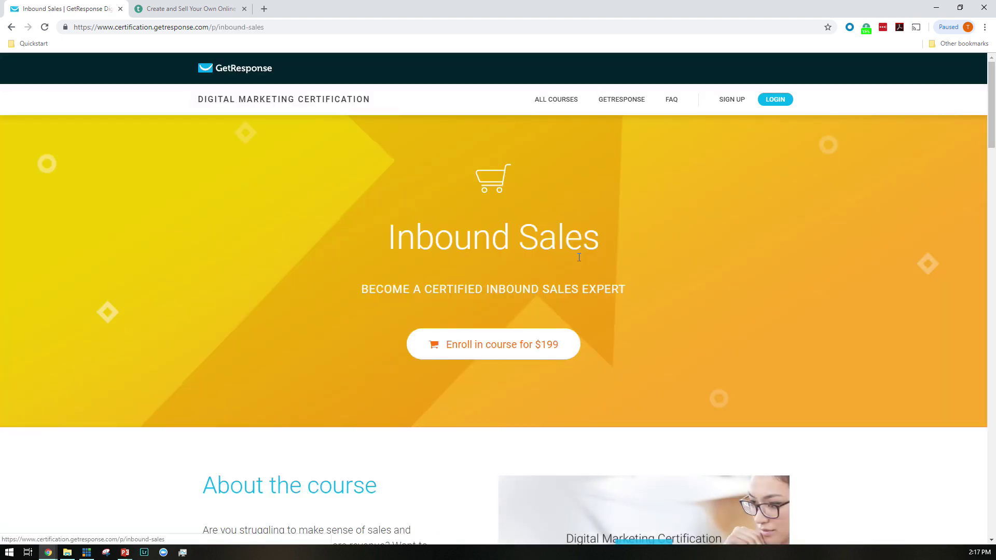
scroll(534, 277, down, 15)
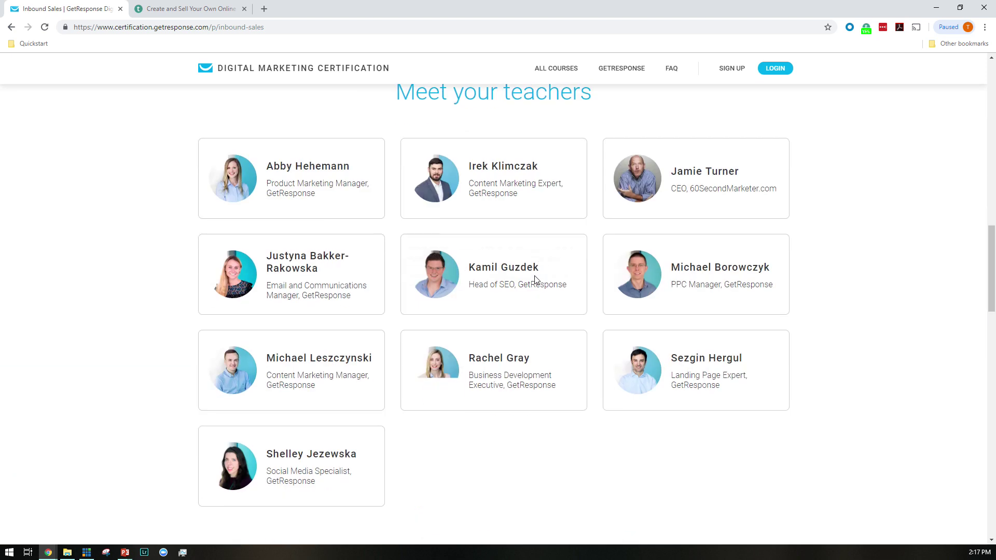
scroll(618, 347, down, 14)
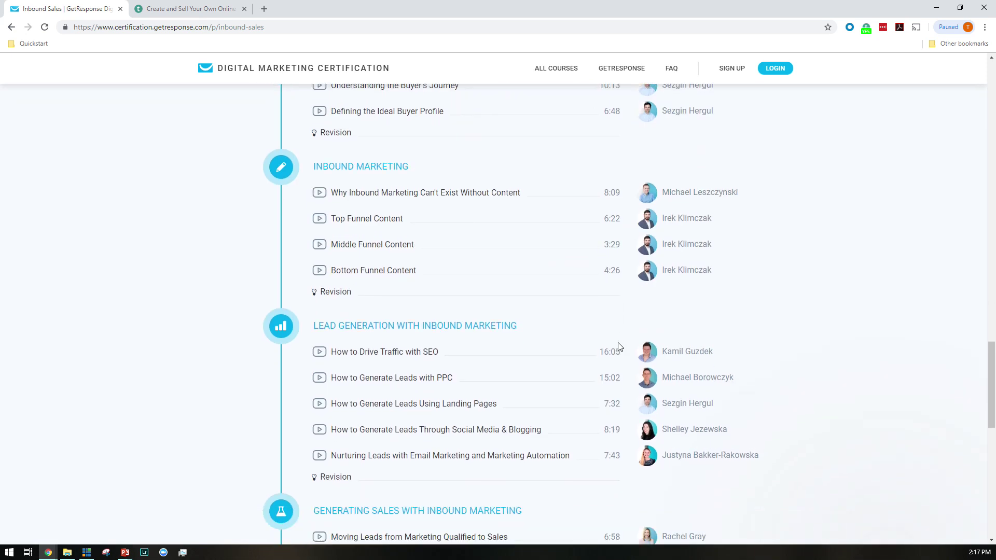
scroll(619, 347, down, 3)
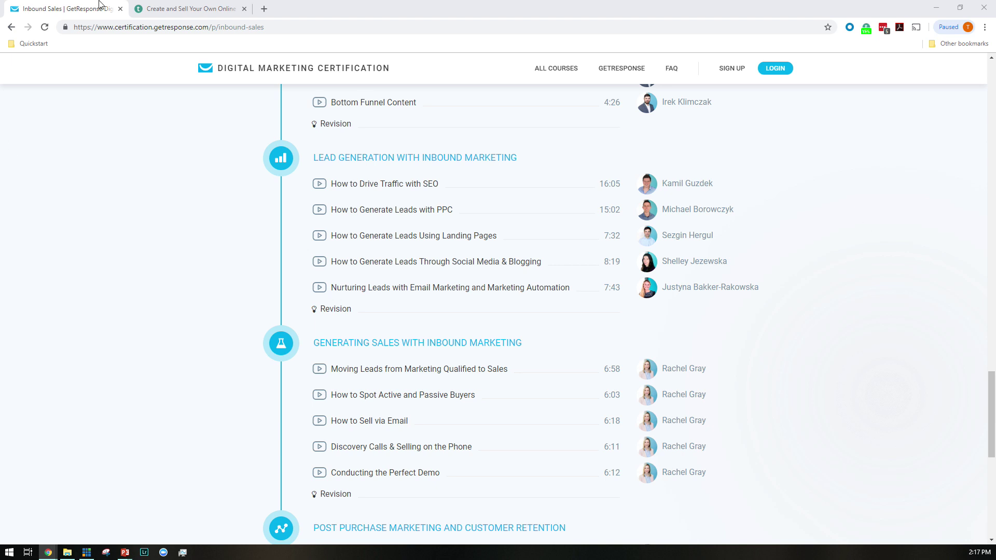
Close the Inbound Sales tab and start a Teachable sign-up with the school email address
middle_click(61, 5)
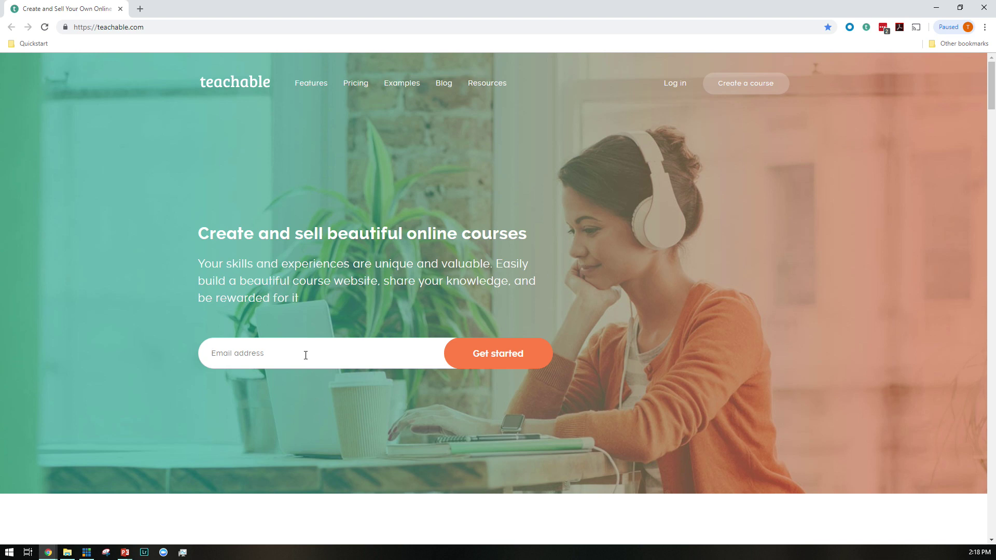
key(Return)
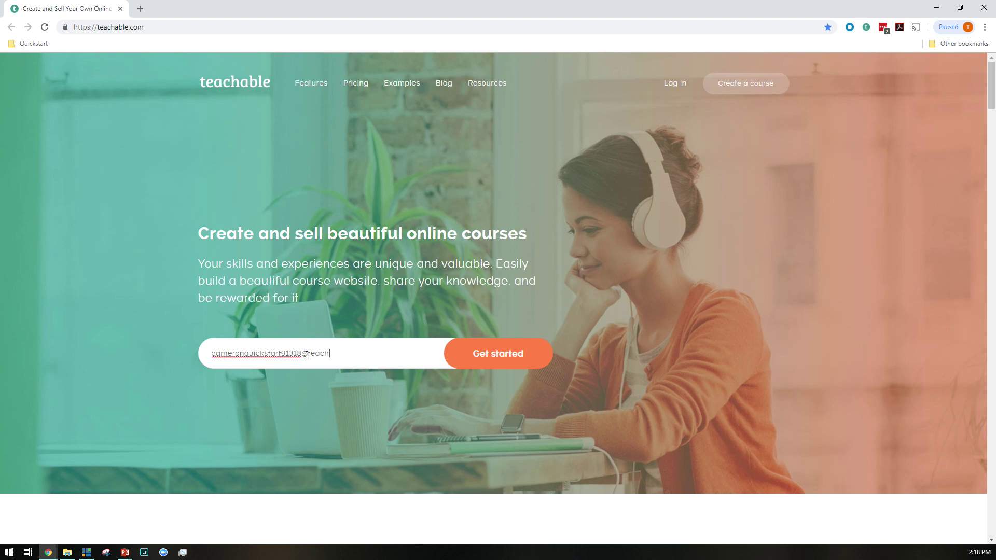
key(Return)
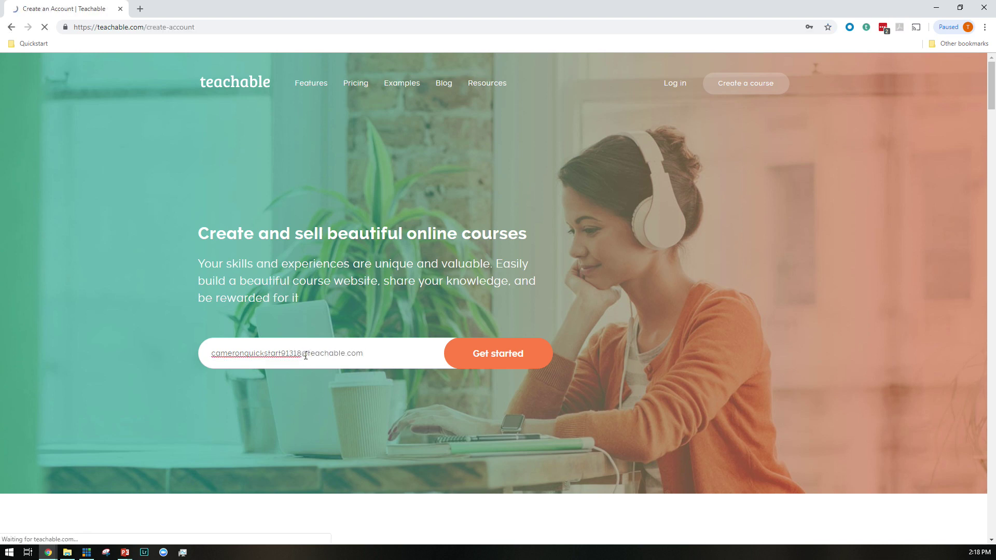
Enter the full name, the password and its confirmation, and accept the terms of use
text(cameron mattis)
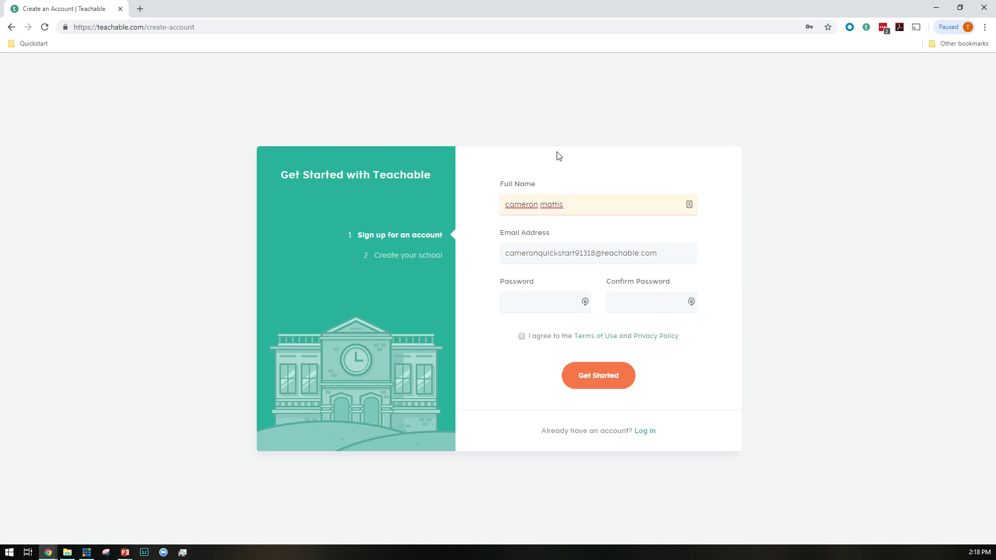
text( @cameronmattis)
key(Tab)
key(Tab)
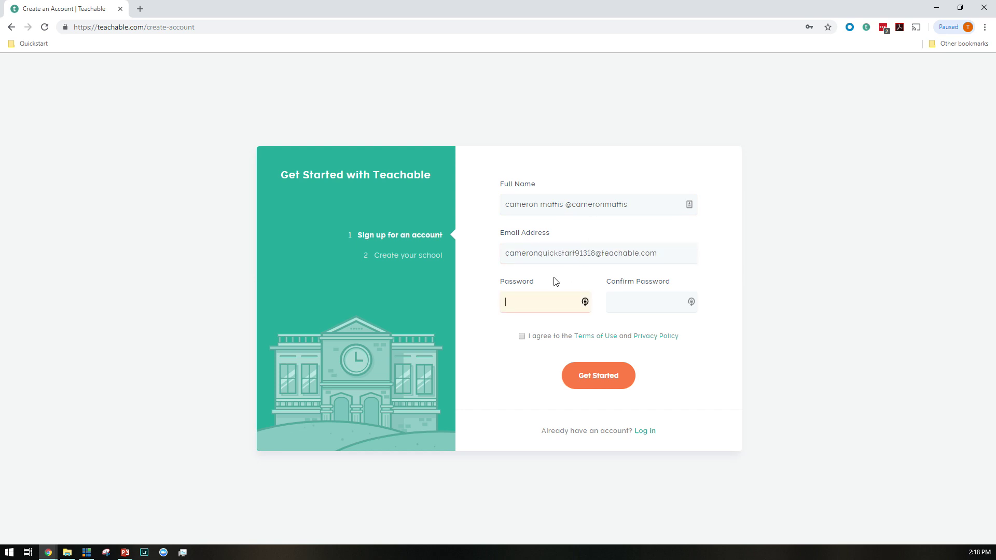
text(••••••)
key(Tab)
click(522, 337)
Submit the account details and create a school named 'teachable quickstart 81318'
click(605, 375)
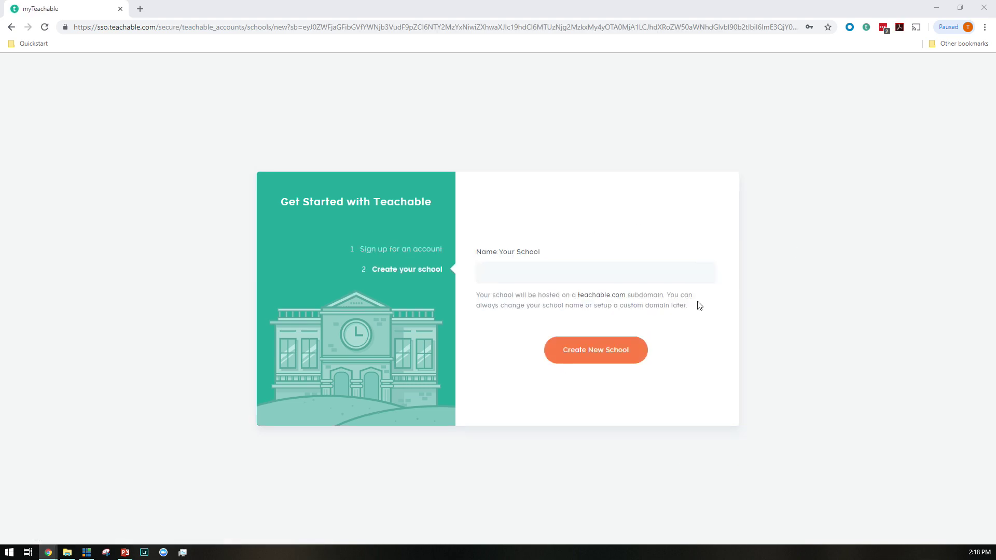
click(569, 273)
click(607, 236)
click(596, 265)
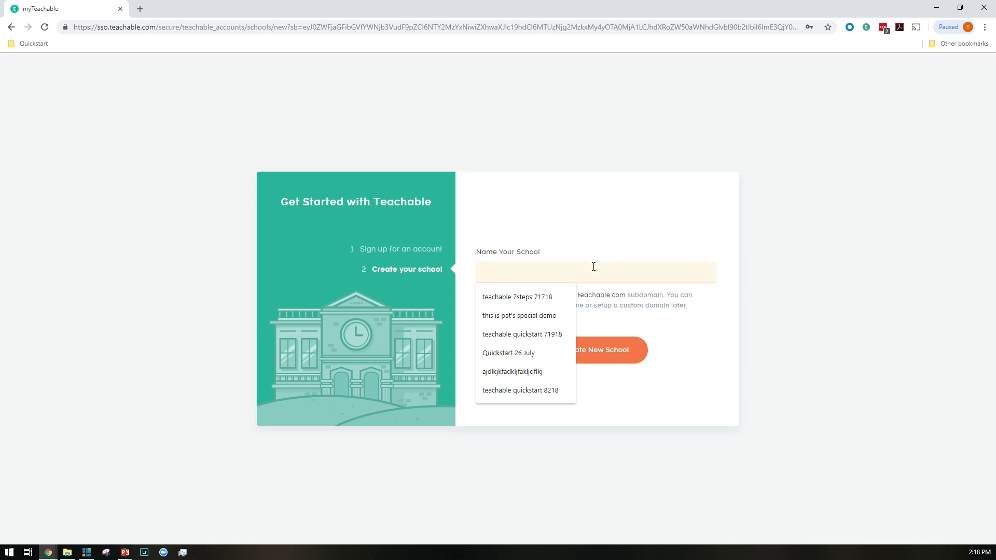
text(teachable)
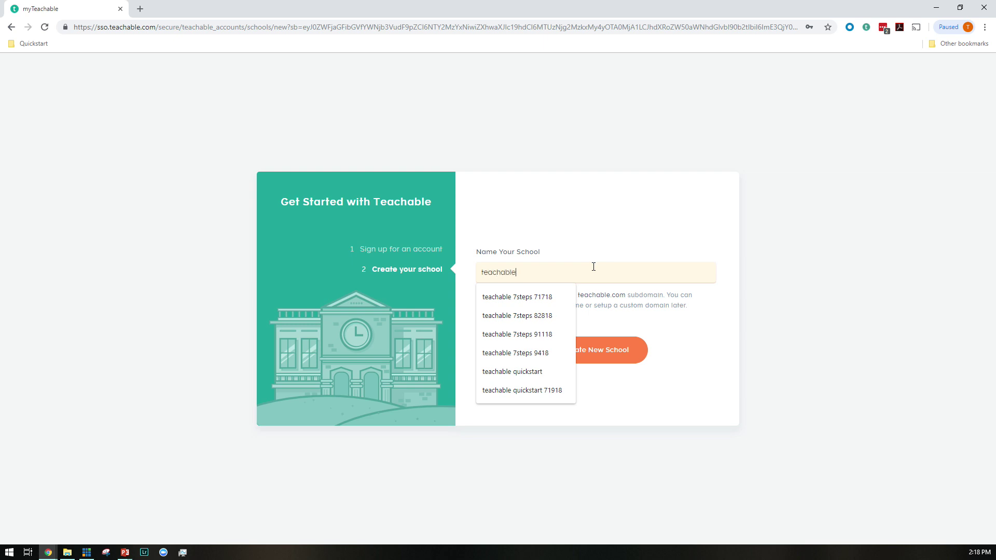
text( quicsk)
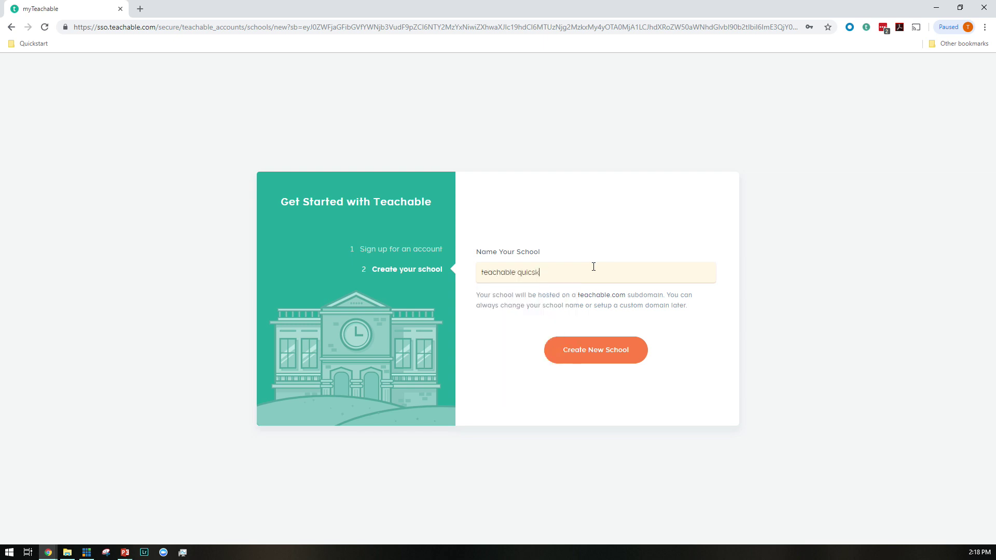
key(BackSpace)
key(BackSpace)
text(kstart 81318)
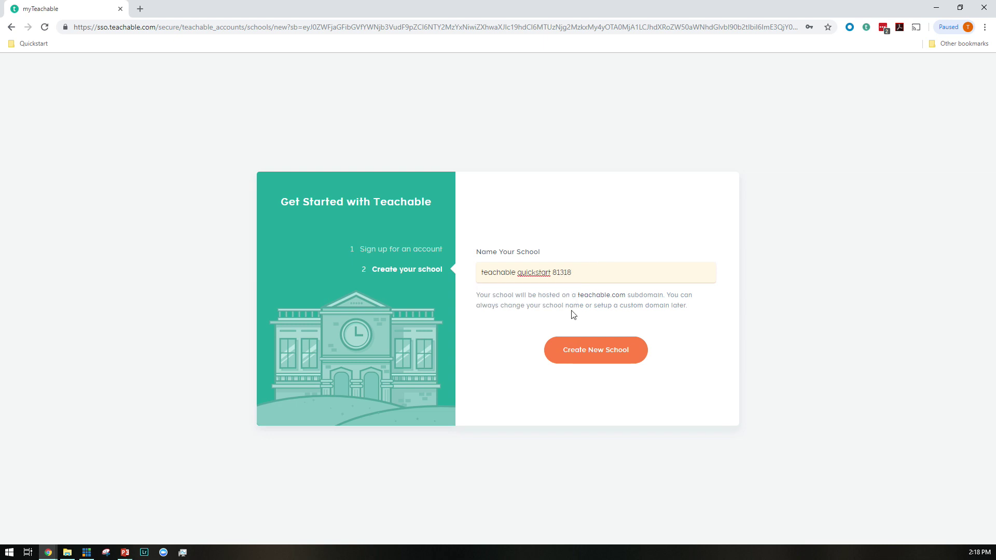
click(573, 349)
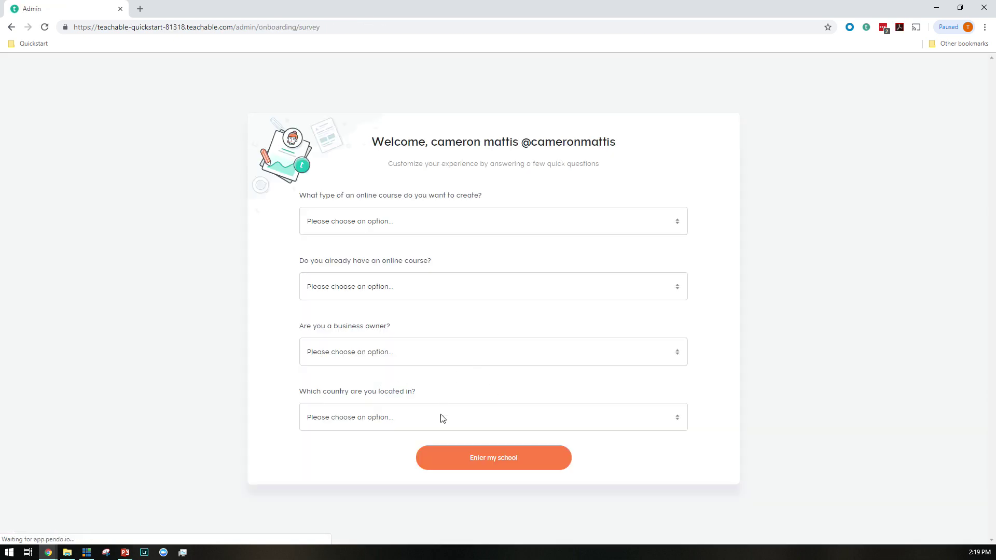
Choose Bangladesh as the country and submit the welcome survey
click(441, 418)
click(406, 389)
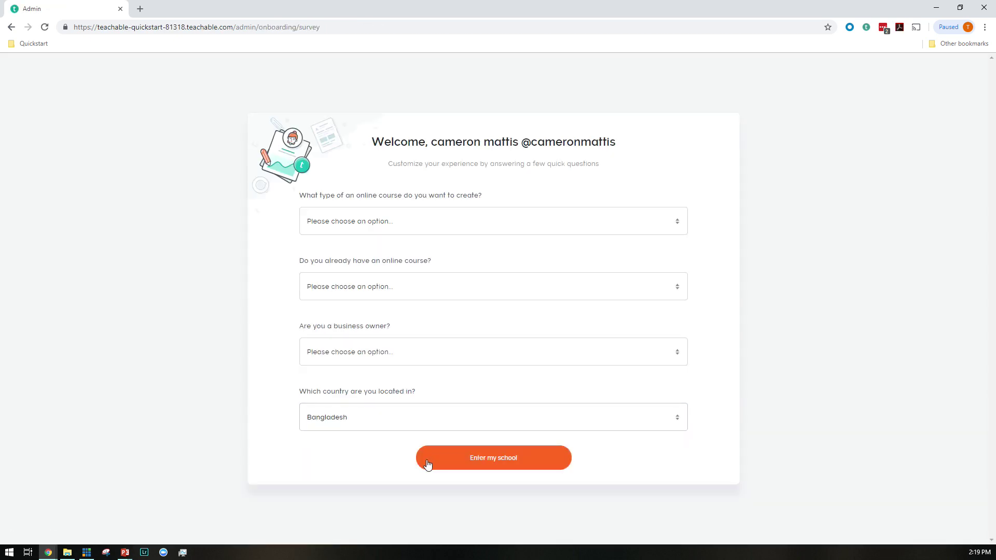
click(451, 463)
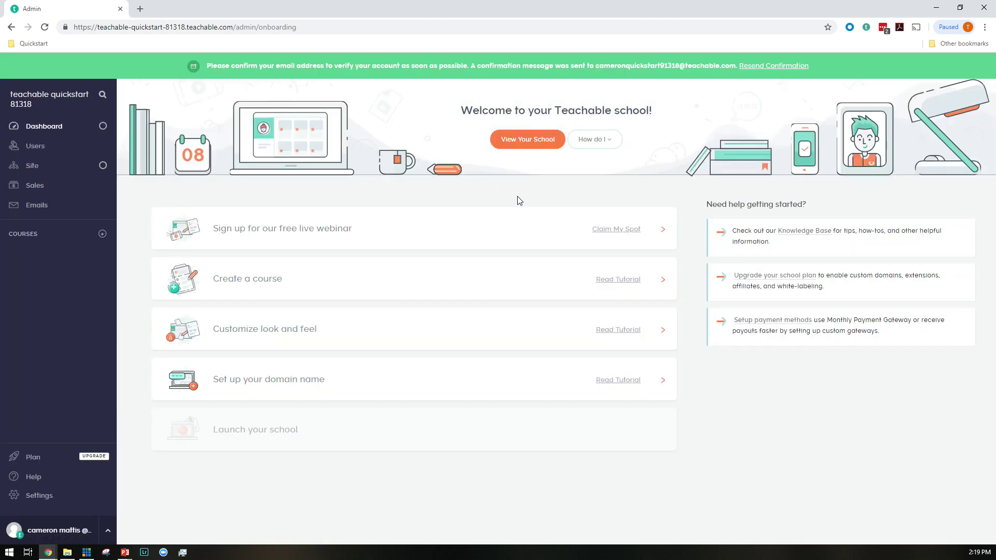
Zoom the dashboard to 125% and scroll through the onboarding steps
key(ctrl+plus)
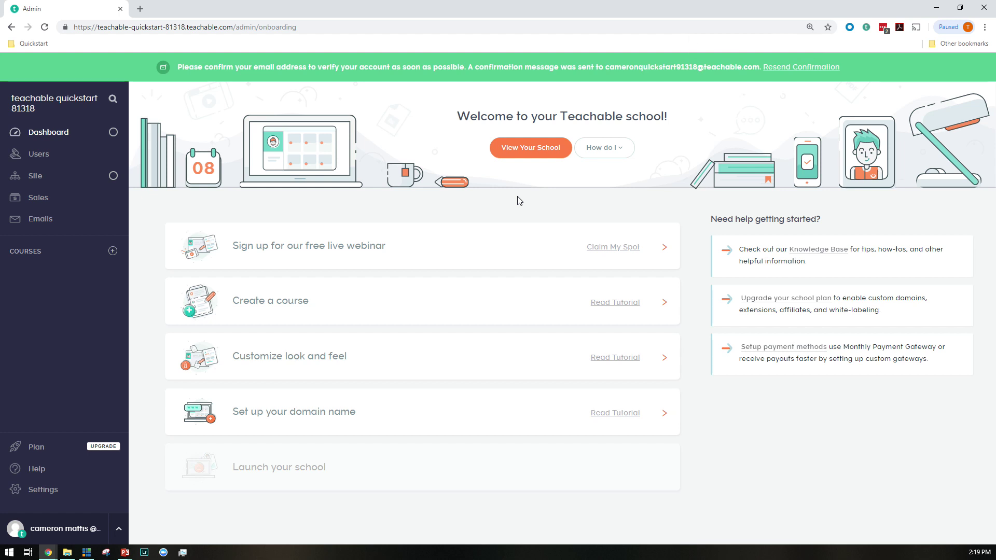
key(ctrl+plus)
key(ctrl+minus)
key(ctrl+plus)
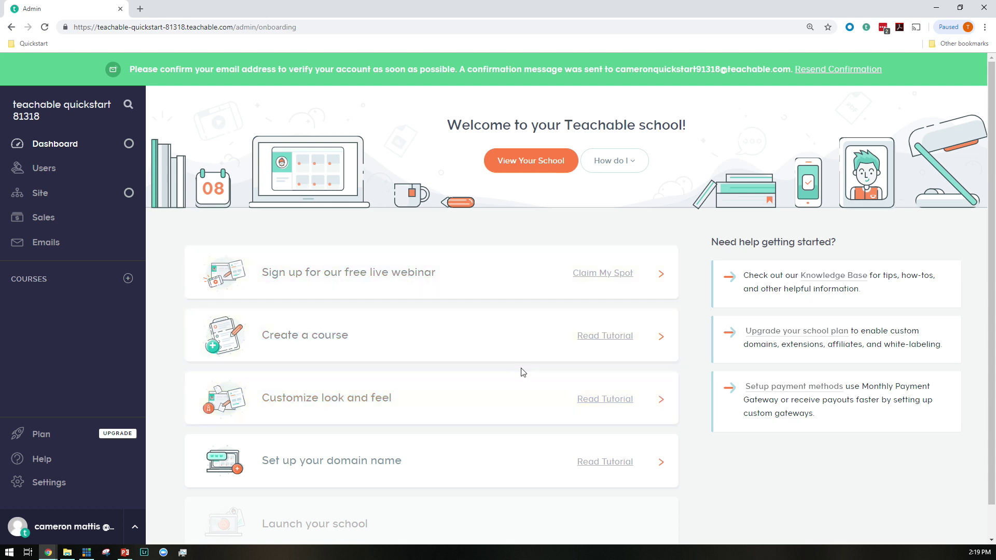
scroll(523, 373, down, 1)
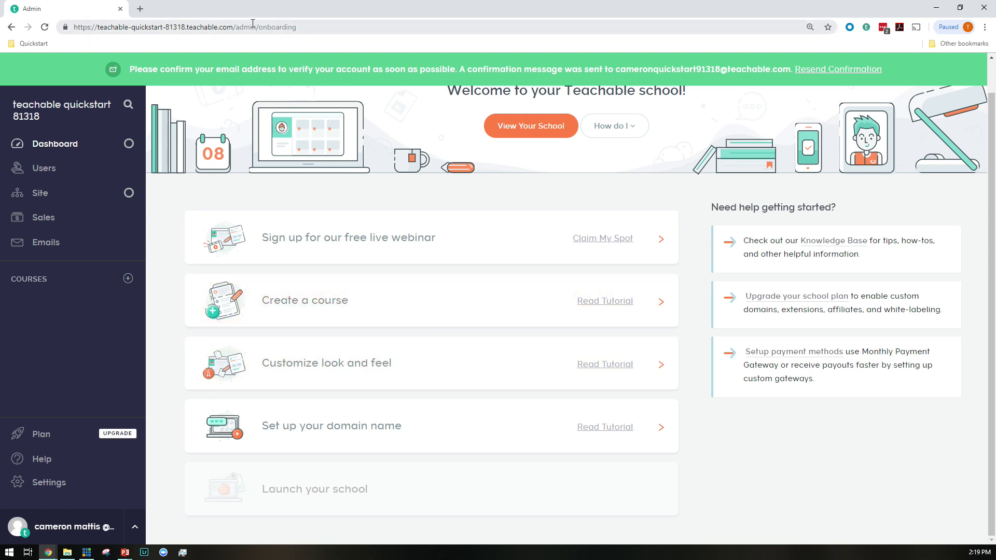
Open the school's public course catalogue in a new tab and close the admin tab
drag(226, 27, 73, 26)
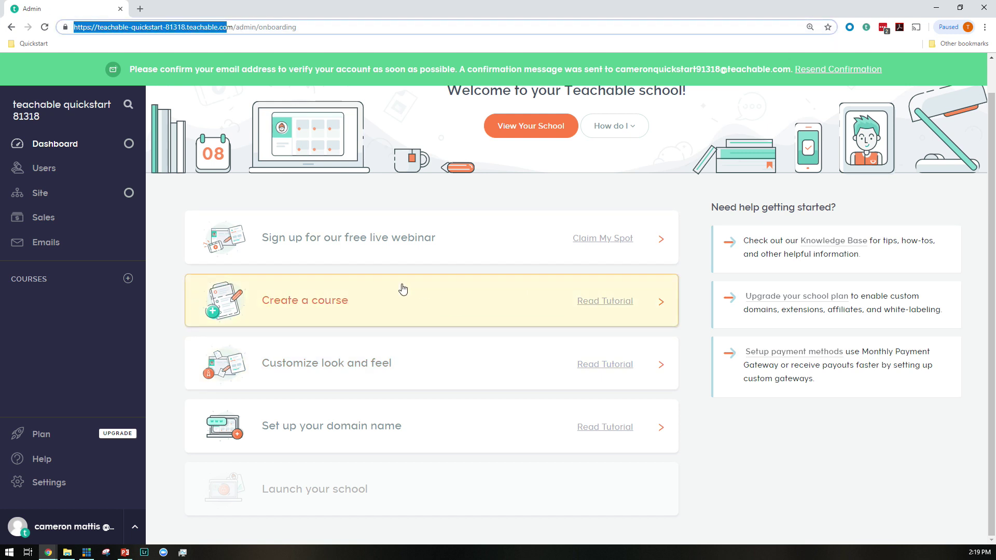
click(408, 308)
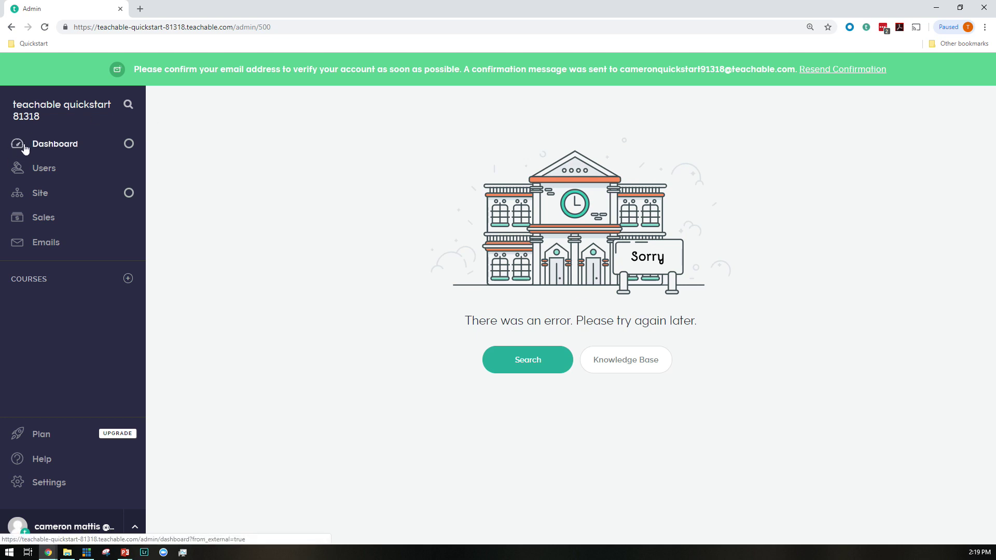
click(54, 107)
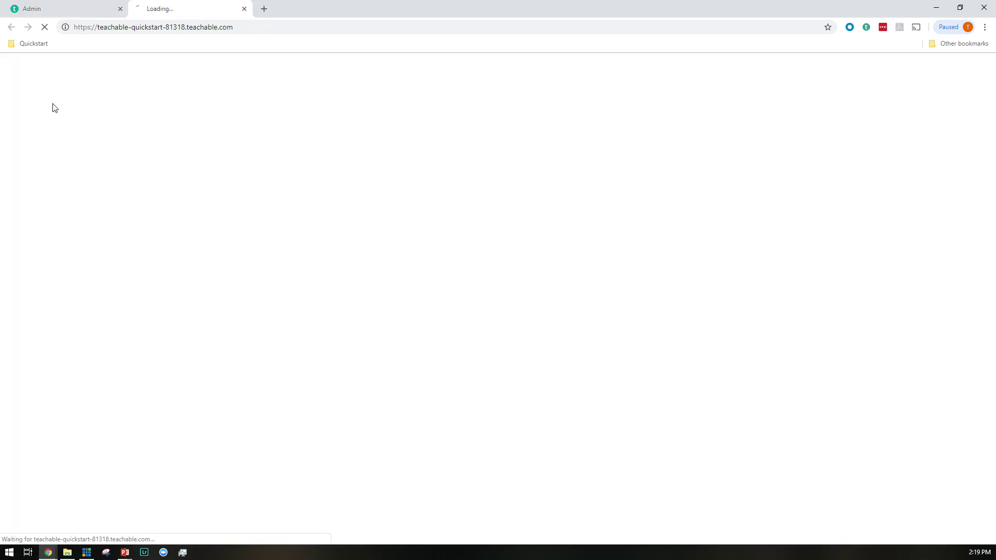
click(120, 8)
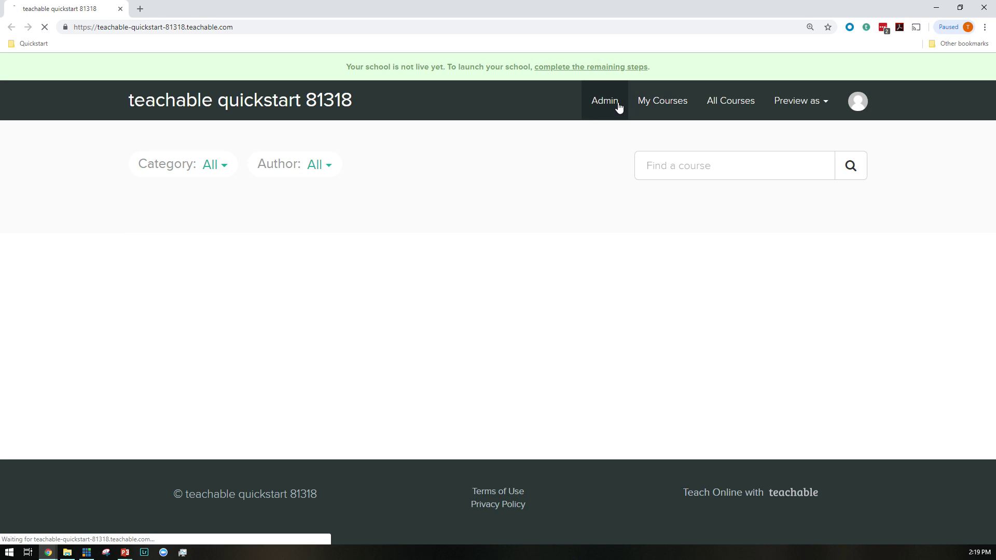
click(619, 107)
key(alt+Left)
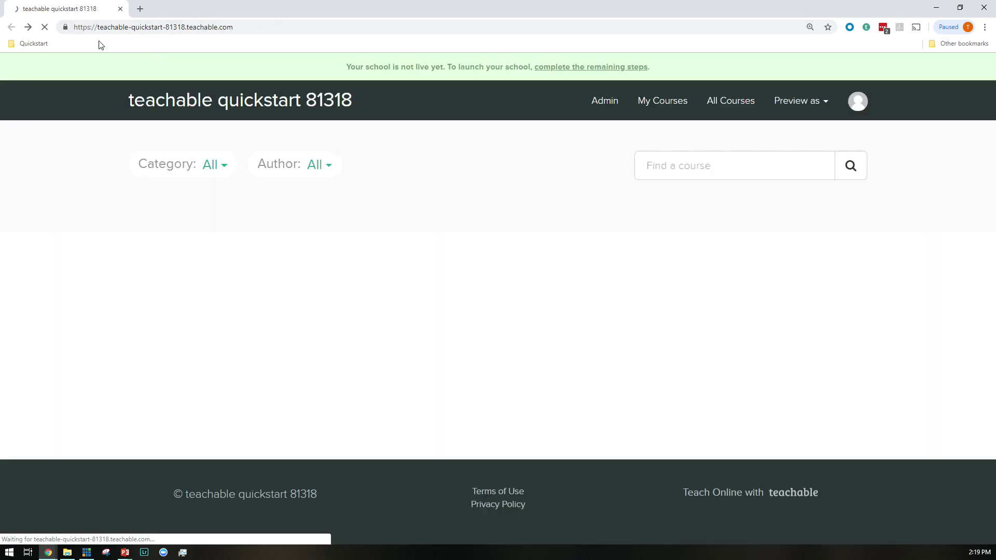
Log out from the account menu and choose 'Login as an administrator'
click(876, 113)
click(833, 203)
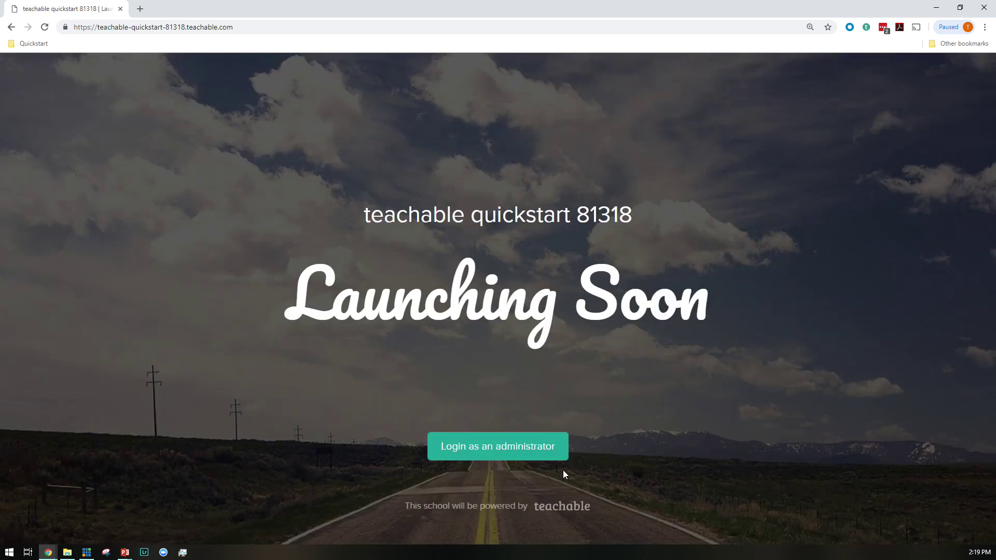
click(528, 445)
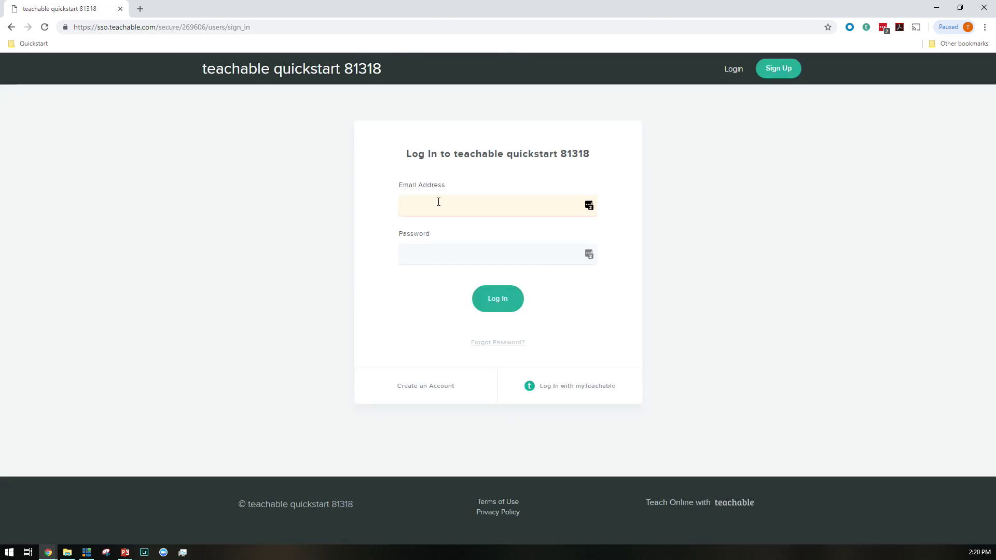
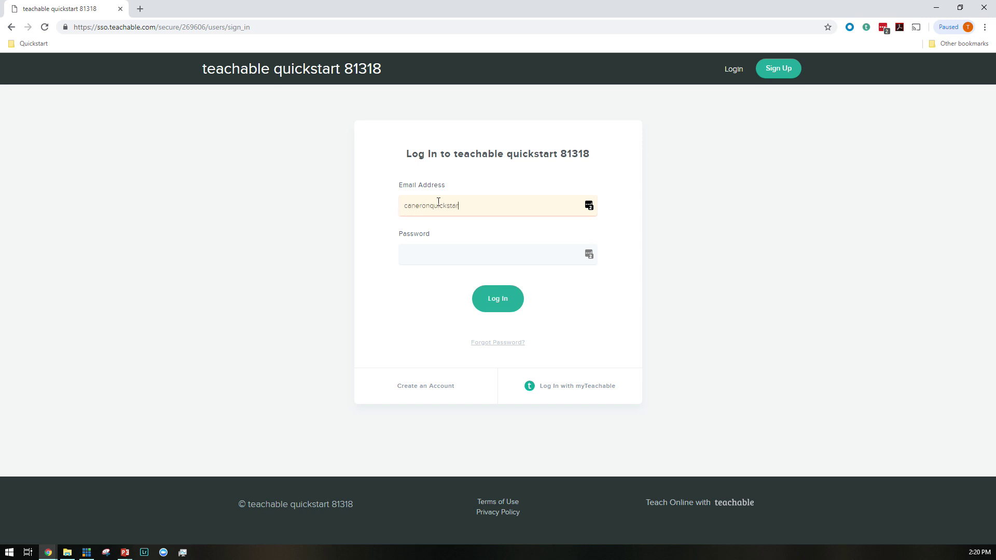
Enter the account email and password on the school's login page and submit
key(Tab)
text(*****)
key(Return)
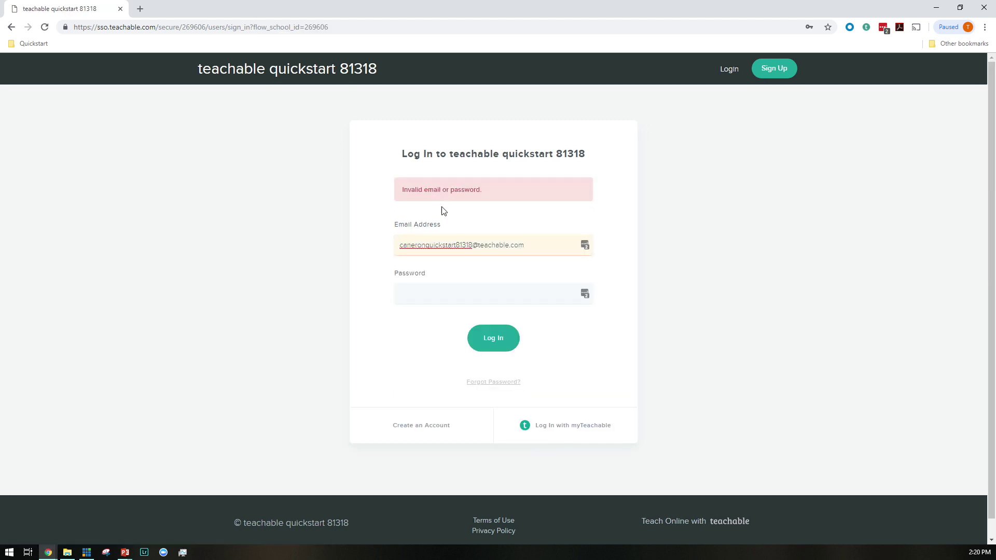
Retry through myTeachable sign-in with the email and password, getting 'Invalid email or password.'
click(547, 425)
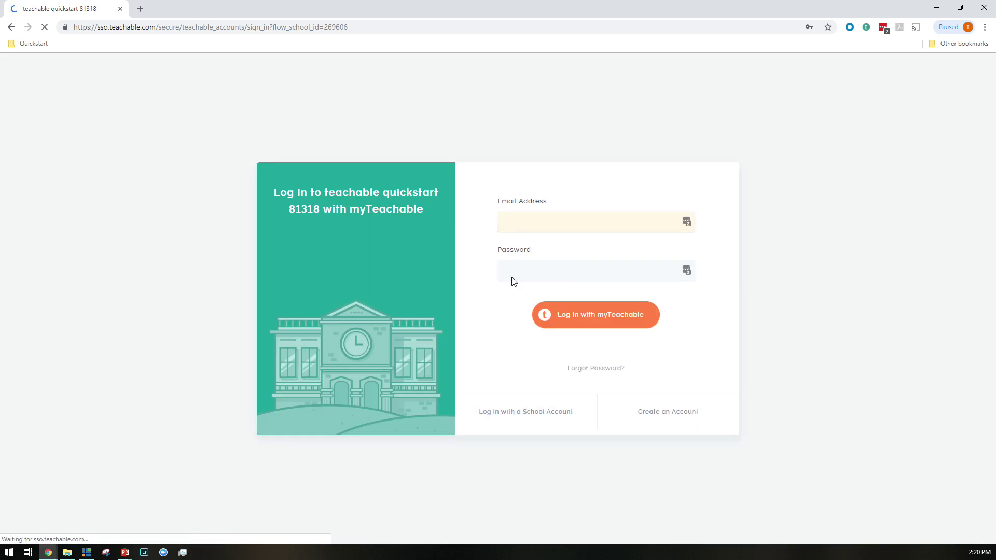
click(546, 224)
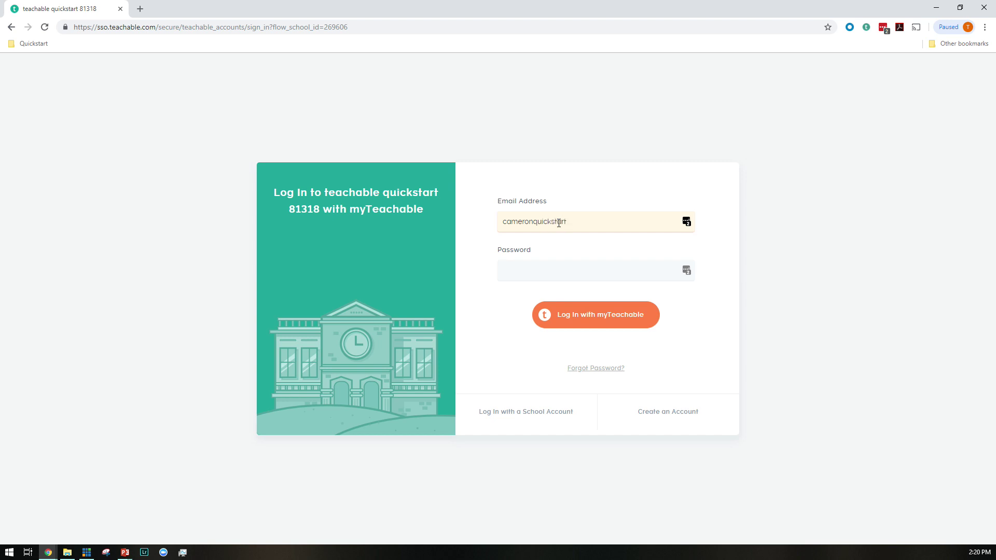
key(Tab)
text(•••••)
key(Return)
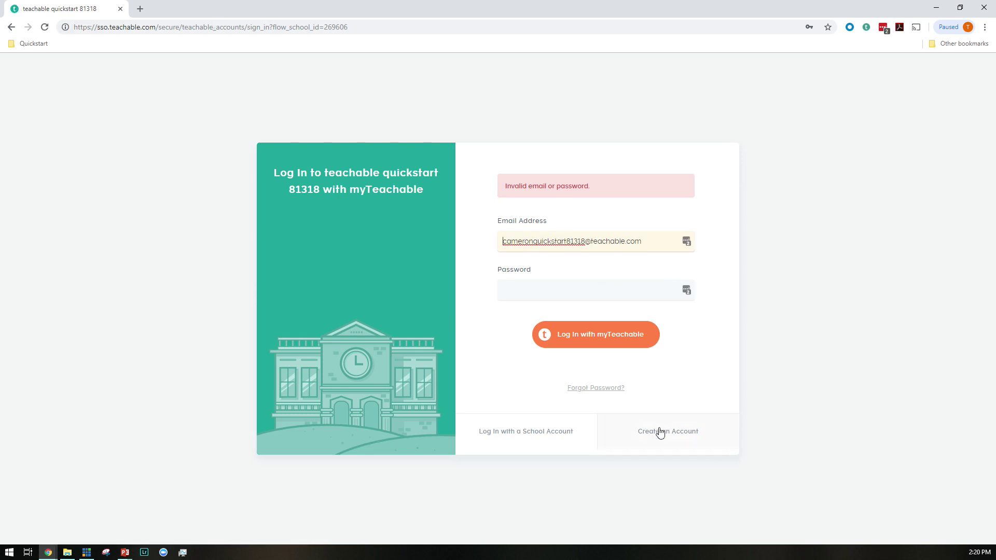
click(161, 32)
Go to teachable.com and start a new sign-up with a second email address
text(my)
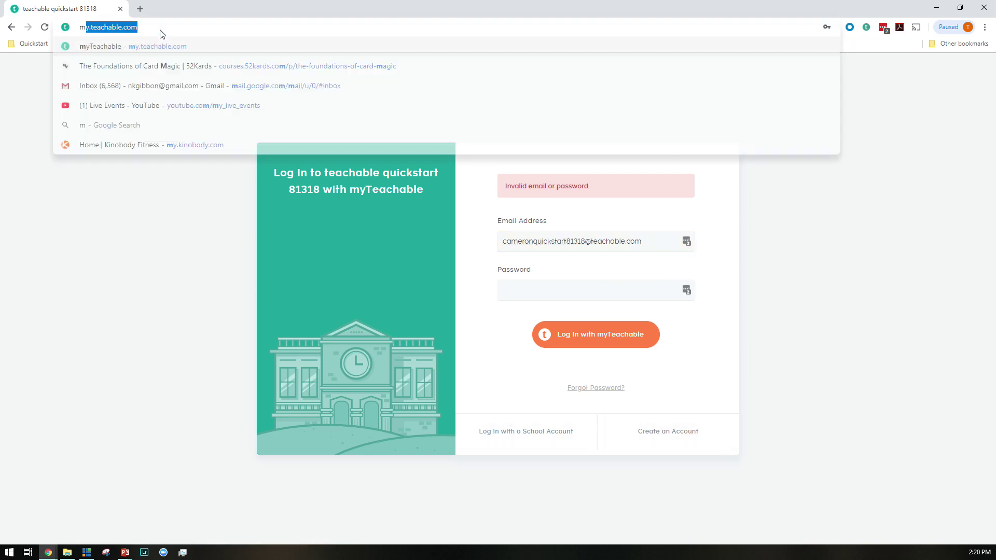
key(Return)
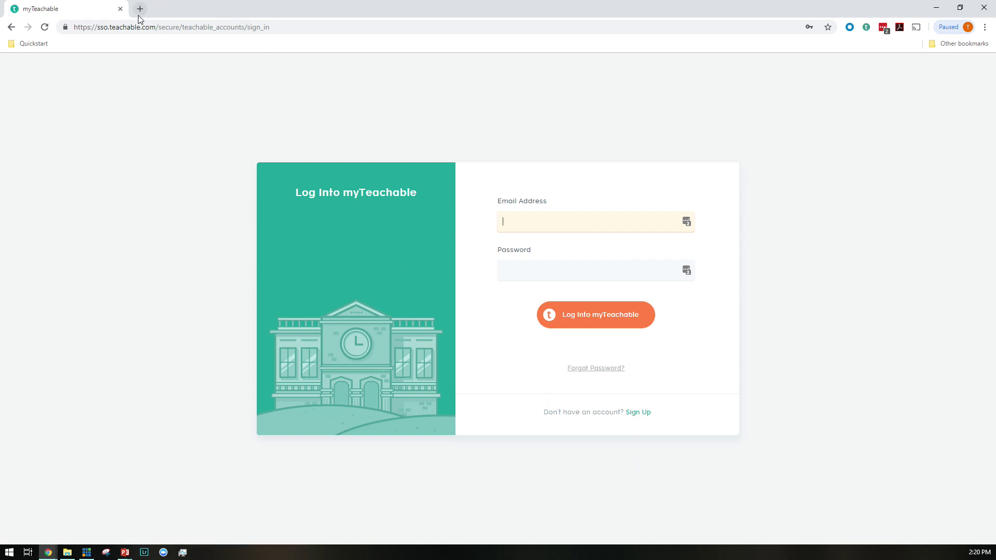
double_click(148, 8)
click(134, 33)
text(tea)
key(Return)
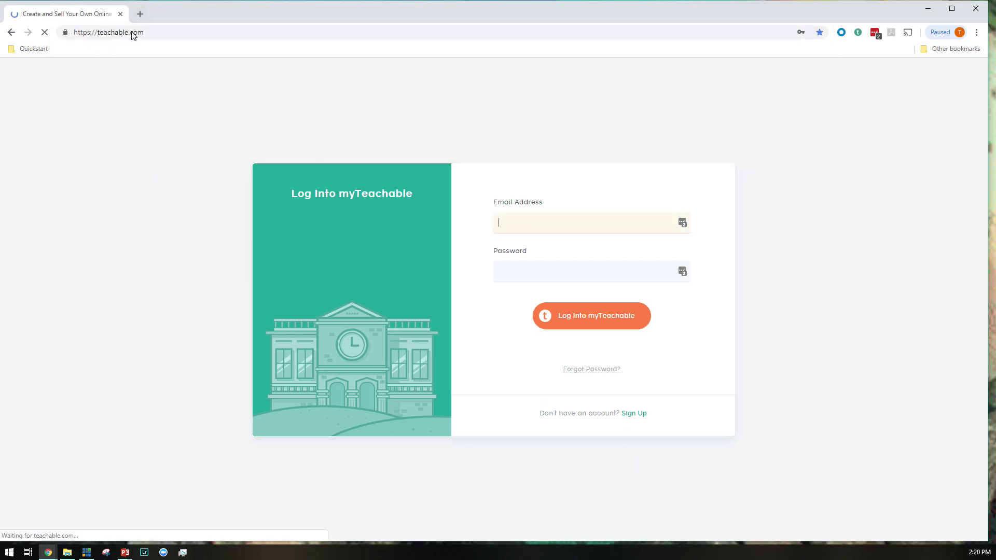
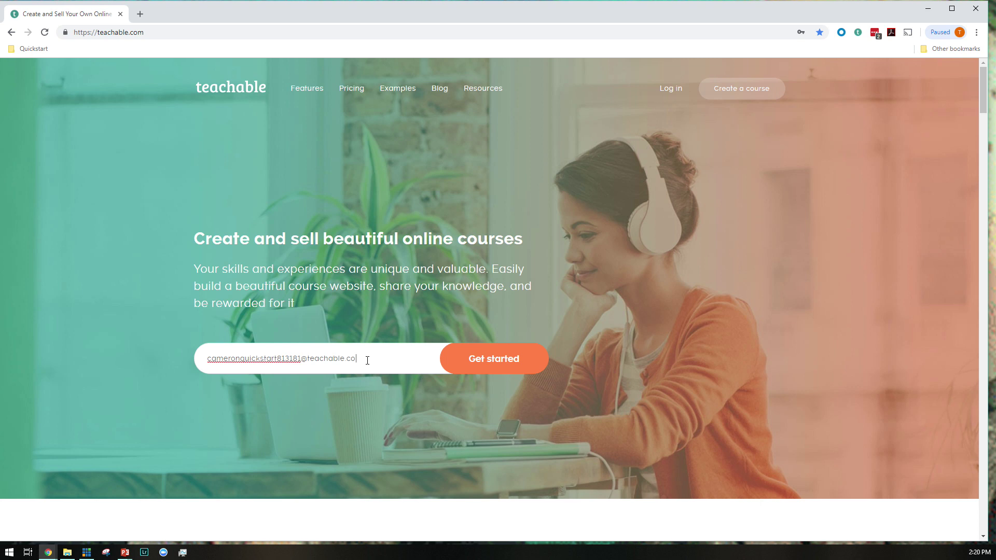
key(Return)
Enter the full name and password and create the account
text(cameron)
key(Tab)
key(Tab)
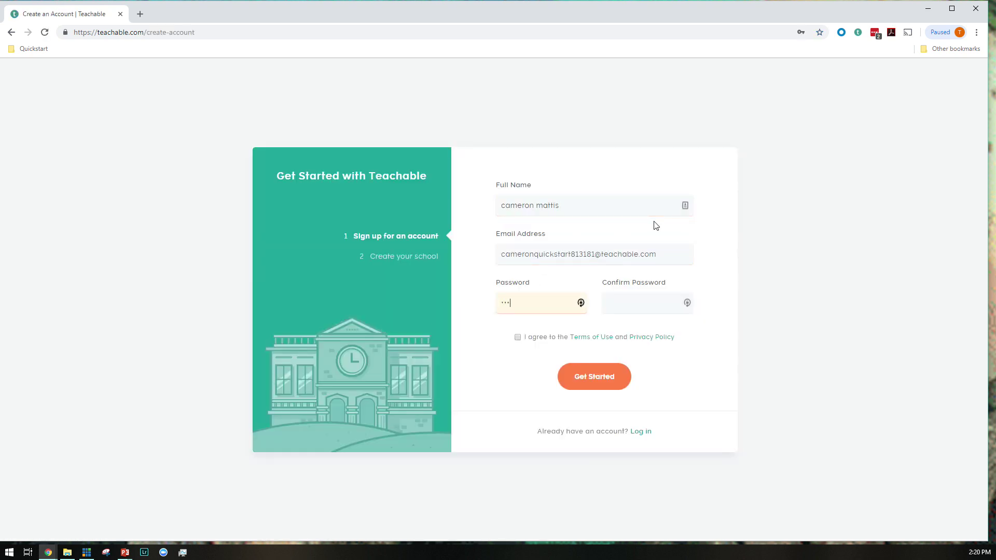
text(*****)
click(621, 384)
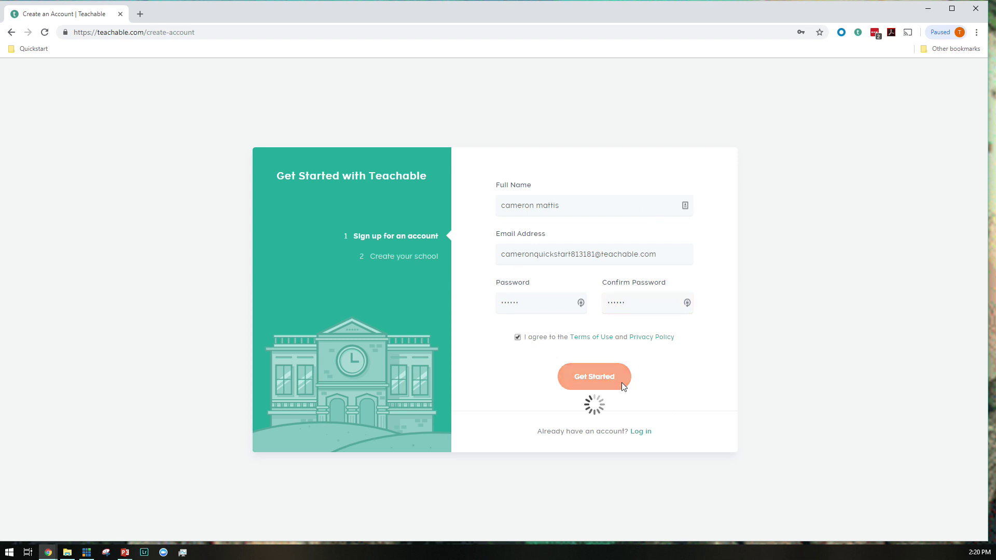
Name the school 'quickstartquickstart' and create it
text(adfadfadfad)
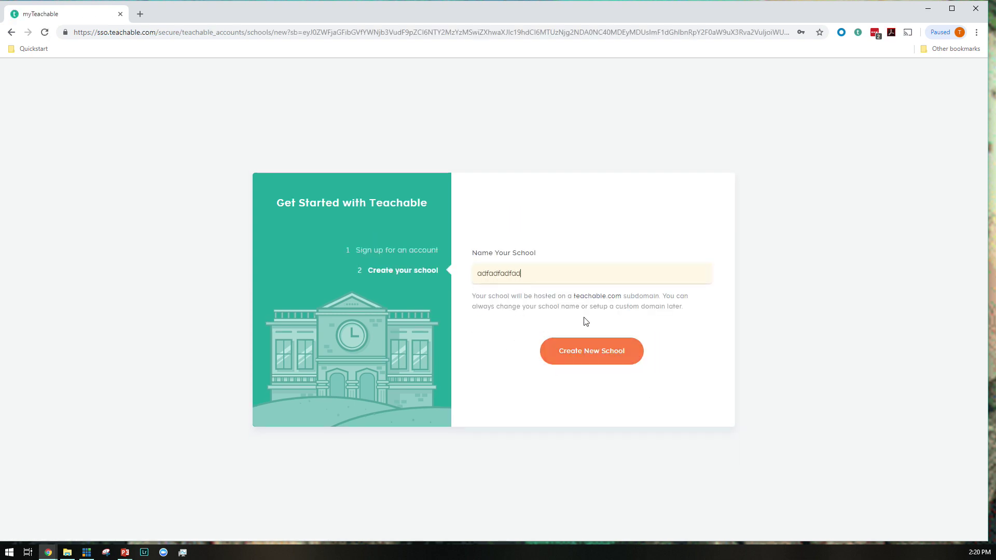
double_click(530, 269)
text(quickstartquickstart)
click(606, 347)
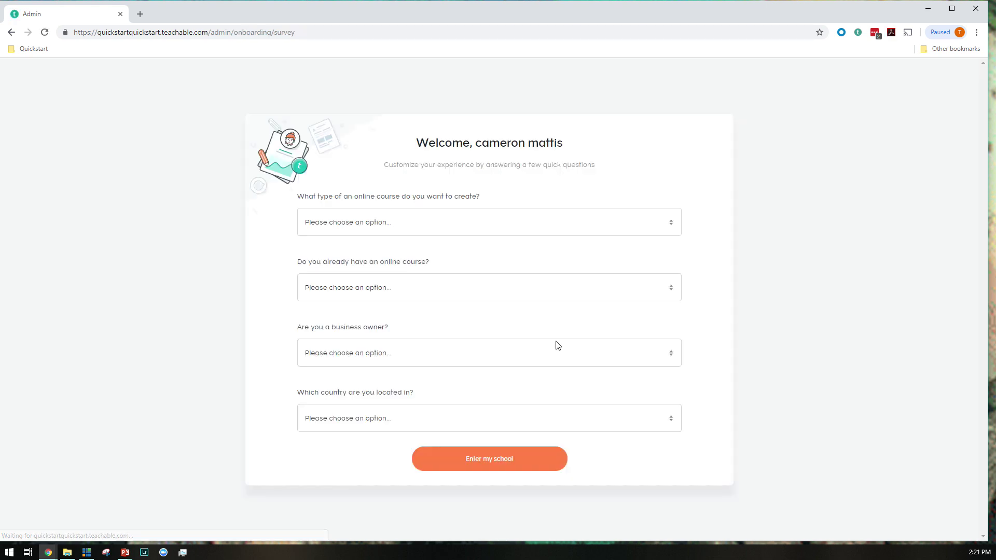
Submit the survey with Bahamas as the country, then start a New Course from Courses
click(503, 425)
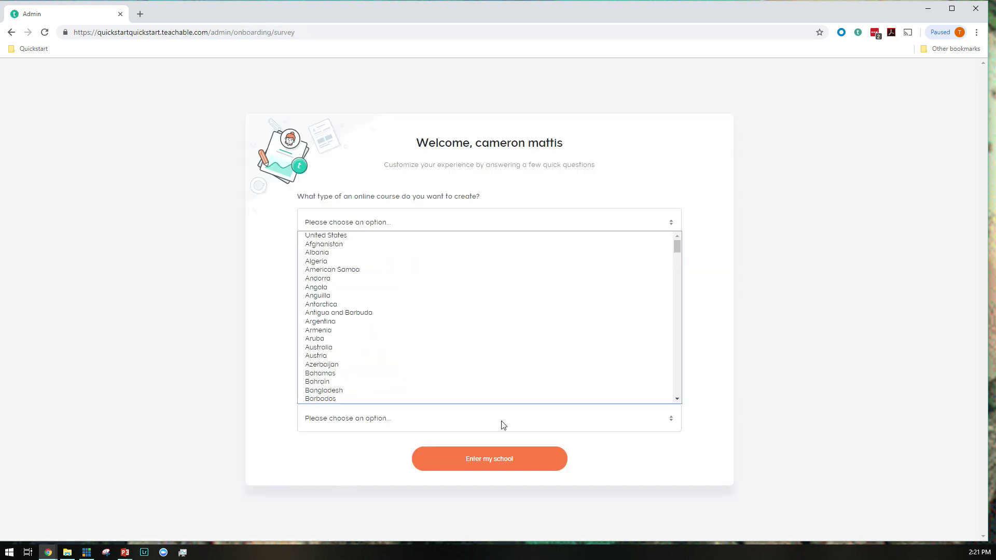
click(467, 374)
click(494, 458)
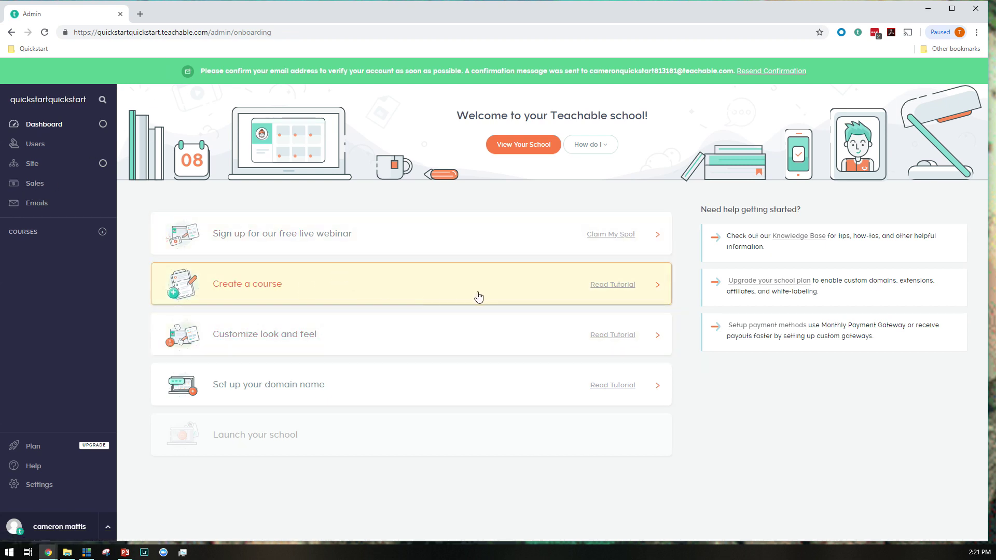
click(28, 239)
click(574, 355)
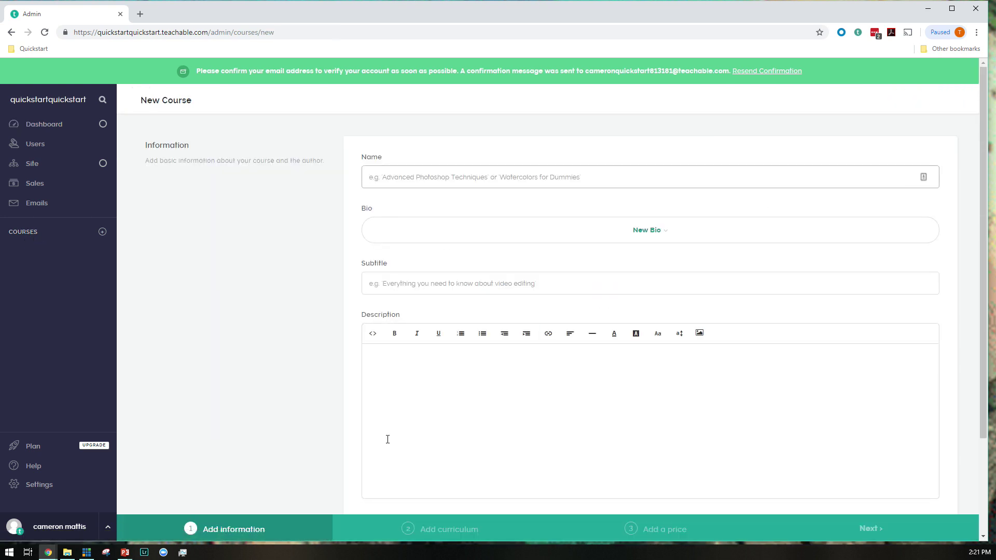
click(266, 331)
key(ctrl+plus)
key(ctrl+plus)
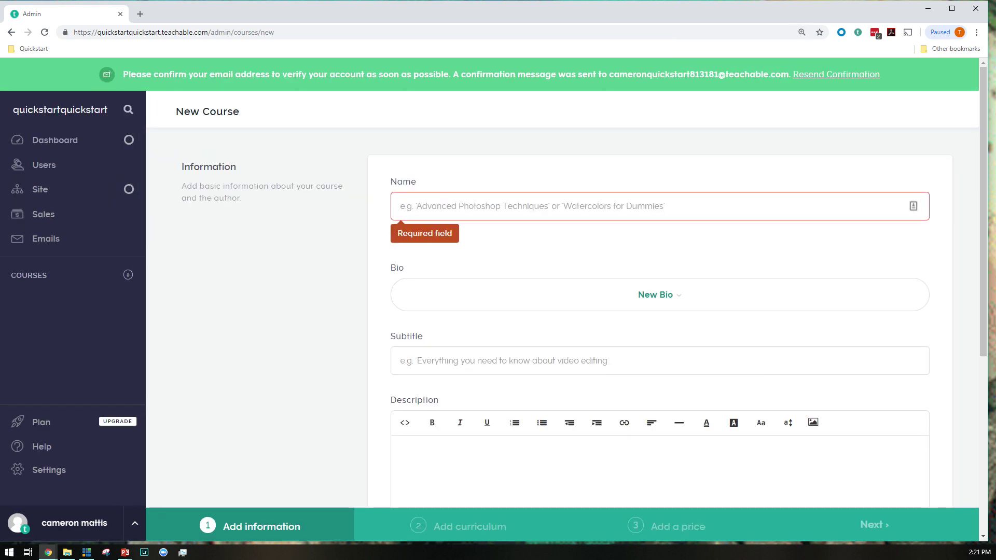
click(507, 205)
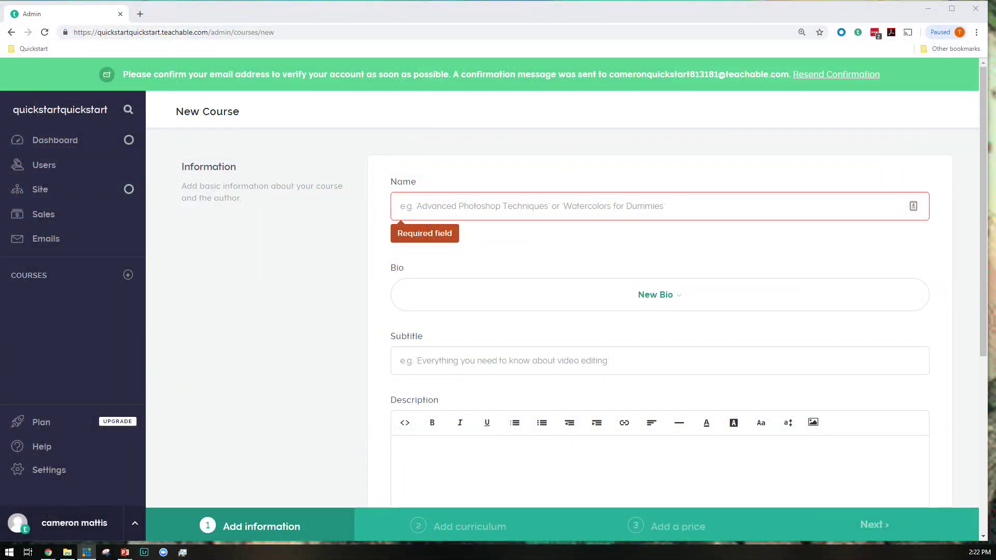
click(587, 201)
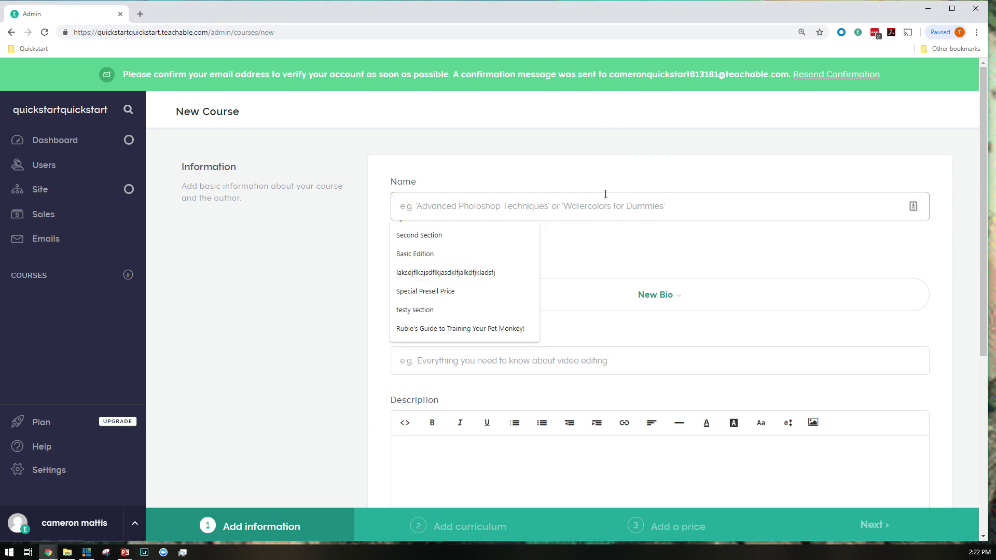
Enter the course name 'Susan's Guide to Underwater Soccer' and open the New Bio form
text(Susan's Guide t)
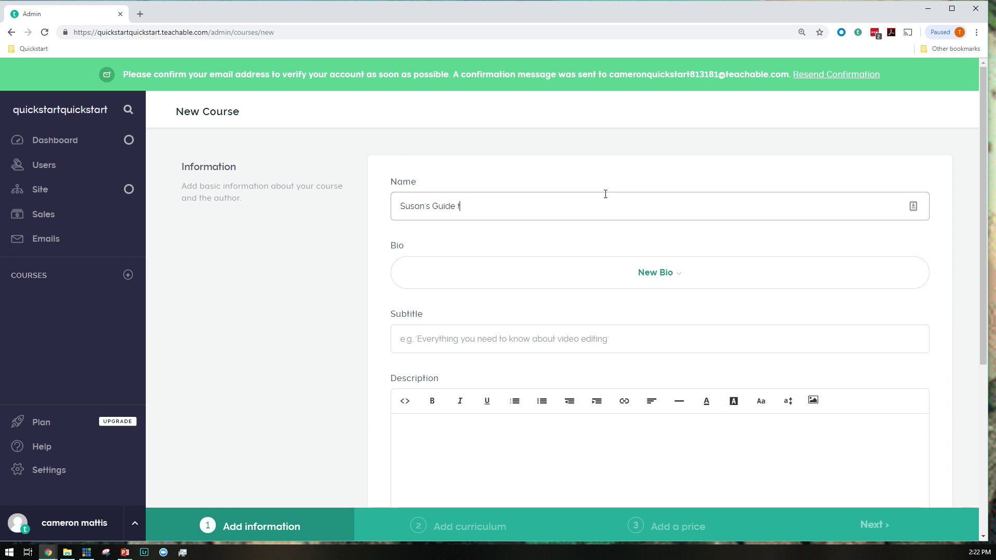
text(Soccer)
scroll(571, 239, down, 2)
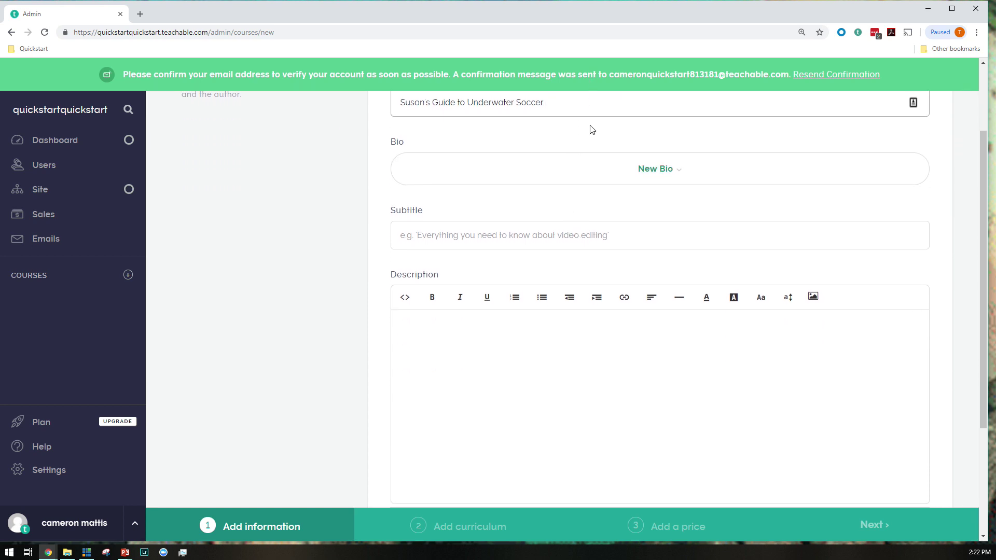
click(592, 177)
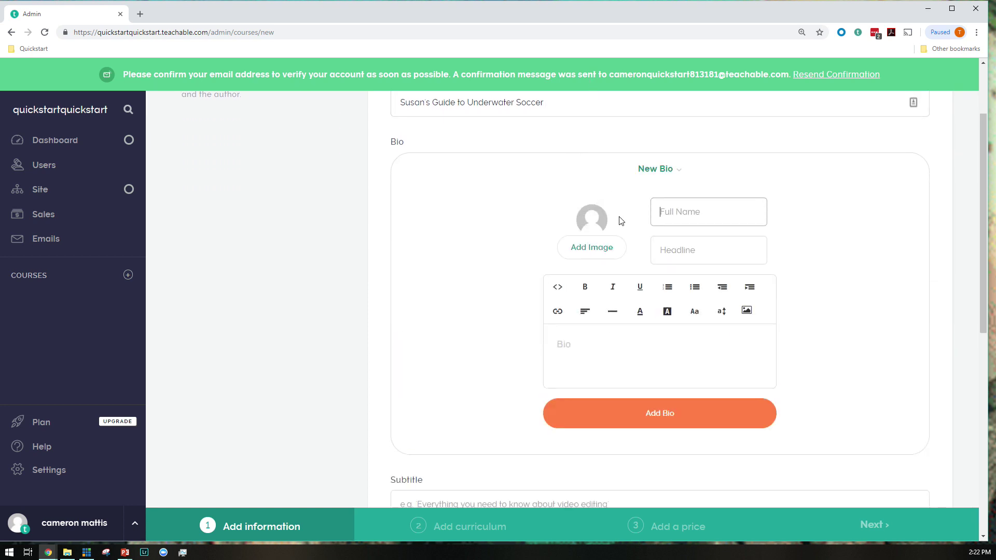
Upload the K face image from Desktop > Webinars > Quickstart as the author photo
click(610, 251)
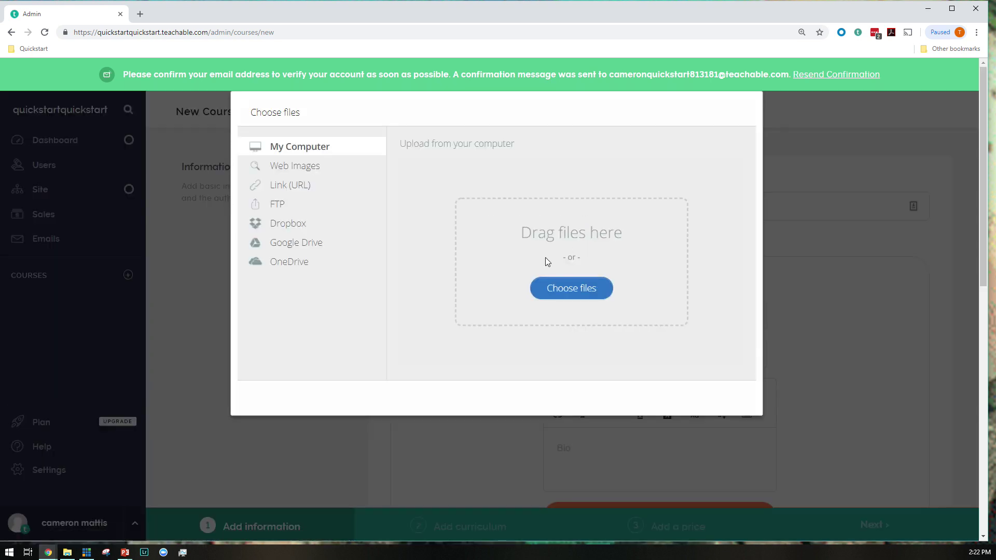
click(572, 288)
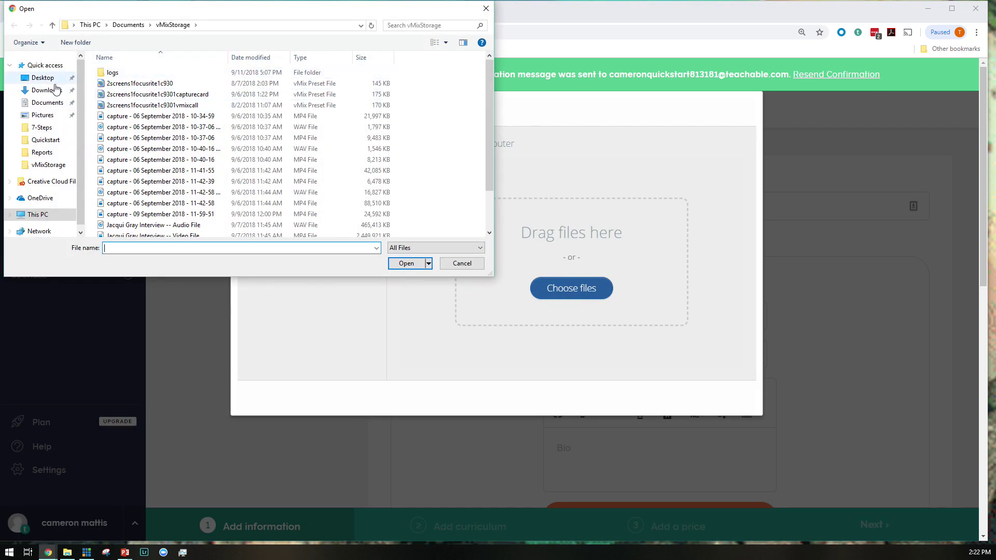
click(42, 77)
double_click(125, 73)
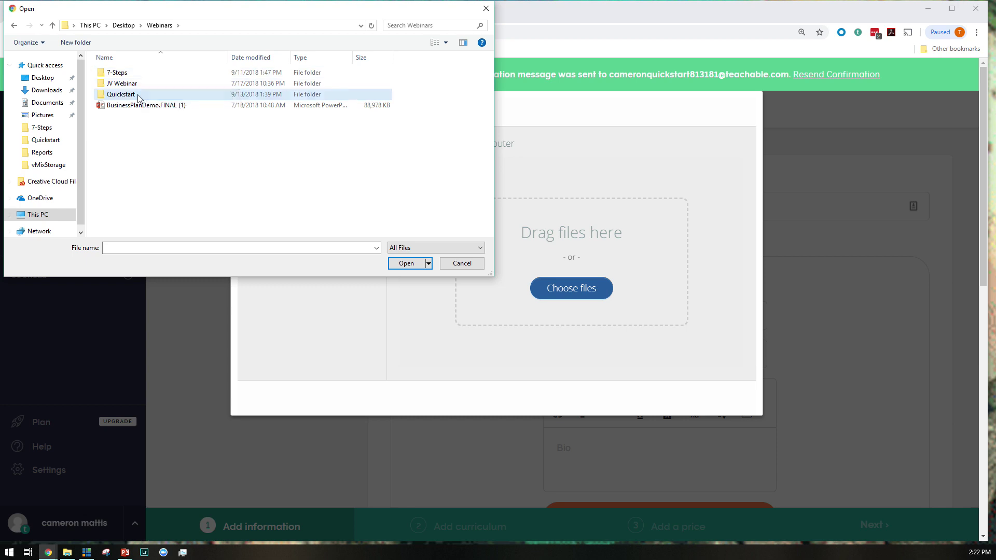
double_click(139, 98)
click(236, 151)
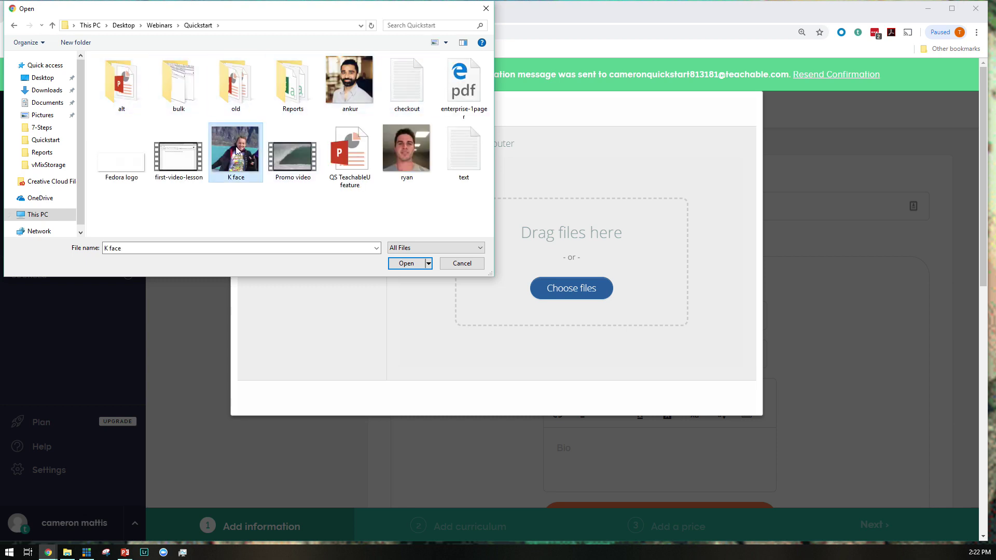
click(410, 263)
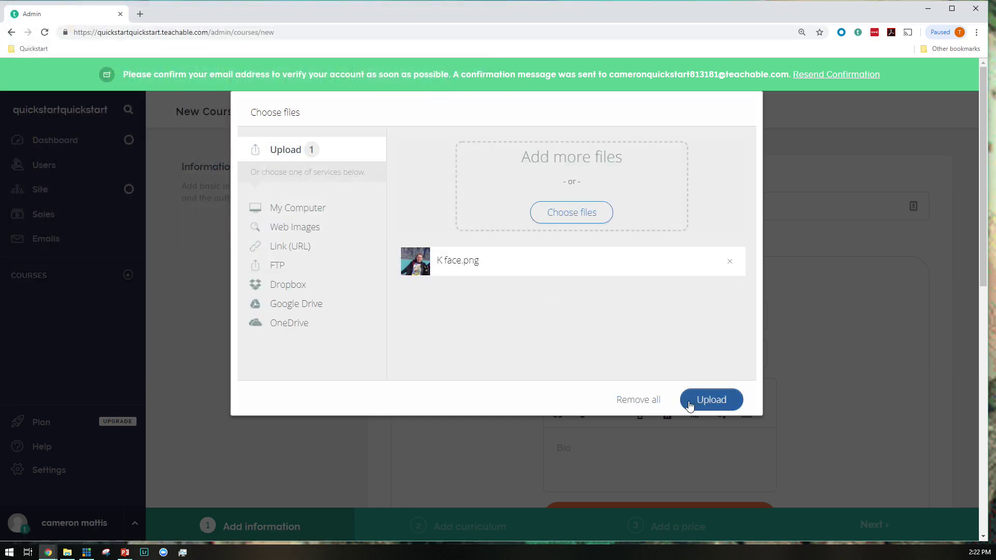
click(690, 404)
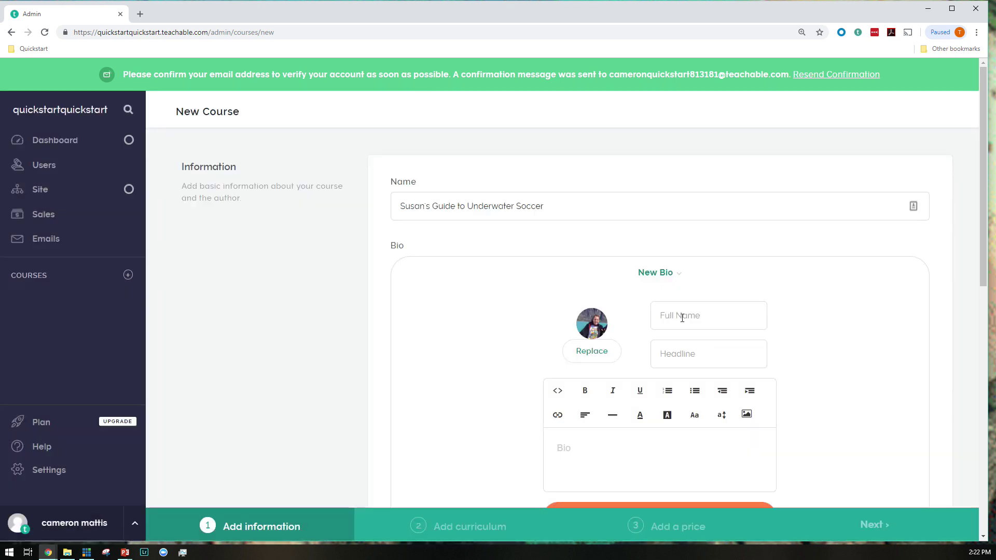
Enter the author's full name, paste the Bacon Ipsum bio text, and save the bio
click(682, 317)
text(Cameron Mattis)
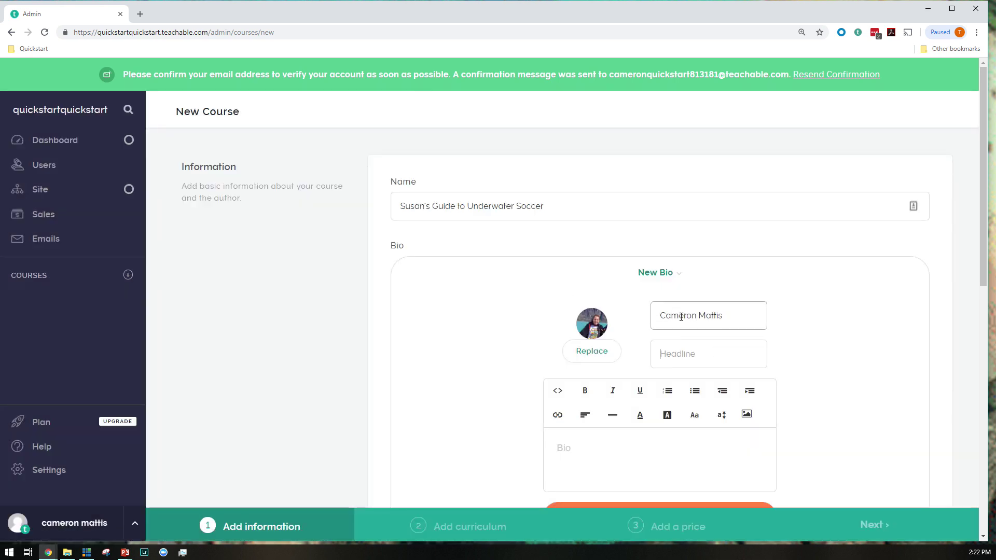
key(Tab)
key(alt+Tab)
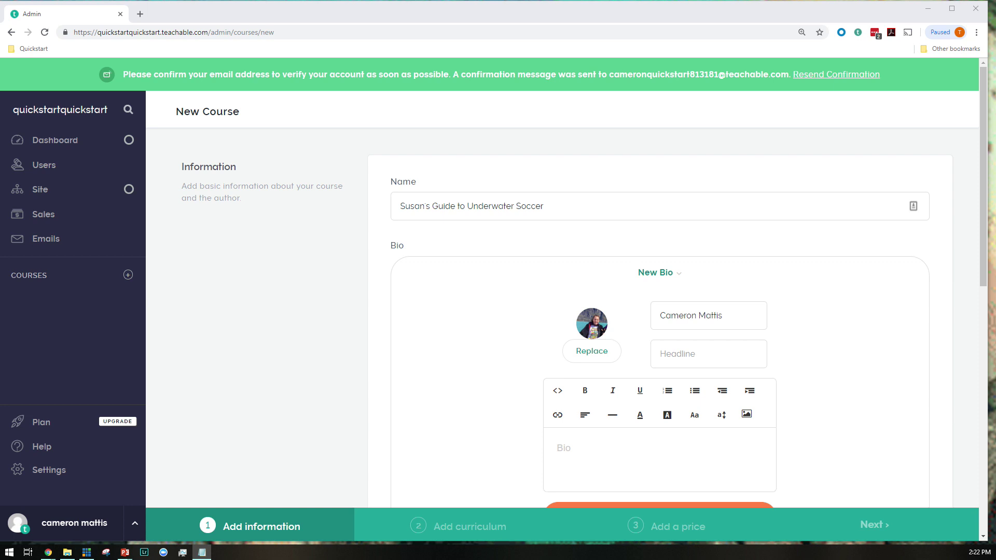
click(642, 456)
text(Bacon ipsum dolor amet filet mignon pork chop landjaeger spare ribs chicken pancetta swine tongue. Meatloaf bresaola ham sirloin venison chuck brisket shankle ground round frankfurter prosciutto ham hock landjaeger. Prosciutto ground round chicken, swine pork belly beef ribs short ribs. Fatback landjaeger beef, tail alcatra salami hamburger beef ribs swine frankfurter ribeye kielbasa pork loin.)
key(ctrl+f)
scroll(652, 438, down, 4)
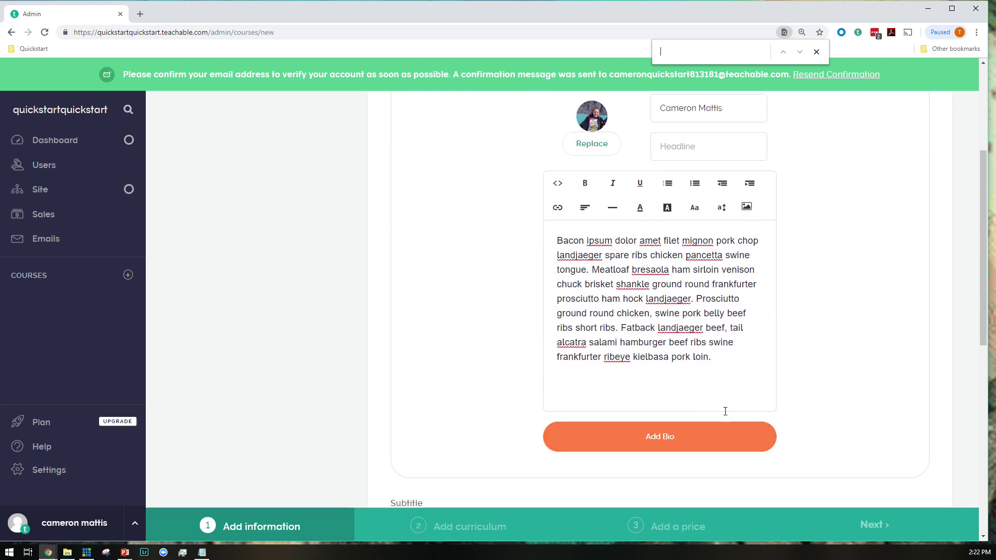
click(707, 445)
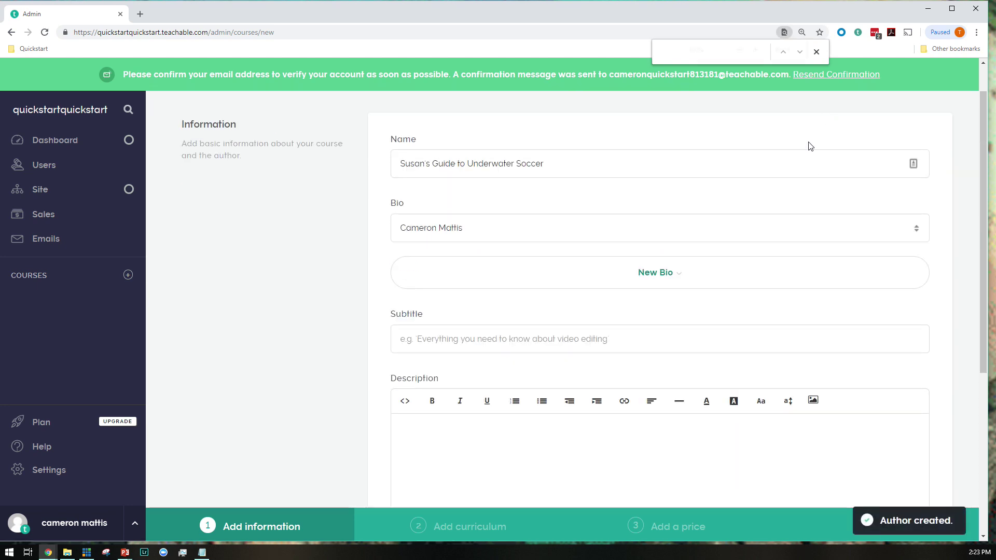
key(ctrl+0)
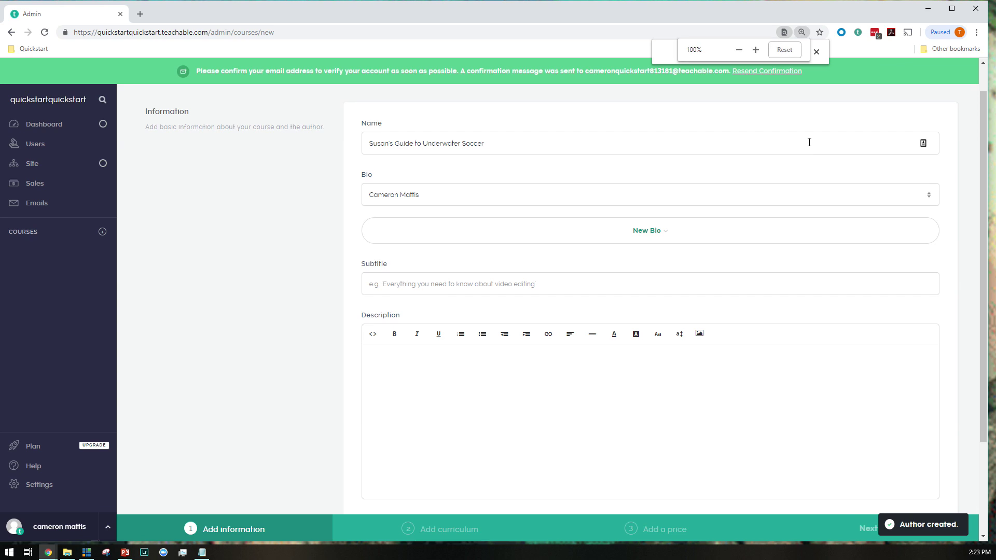
Type the subtitle 'The number one guide online on how to play the beautiful game under the sea!'
key(ctrl+plus)
key(ctrl+plus)
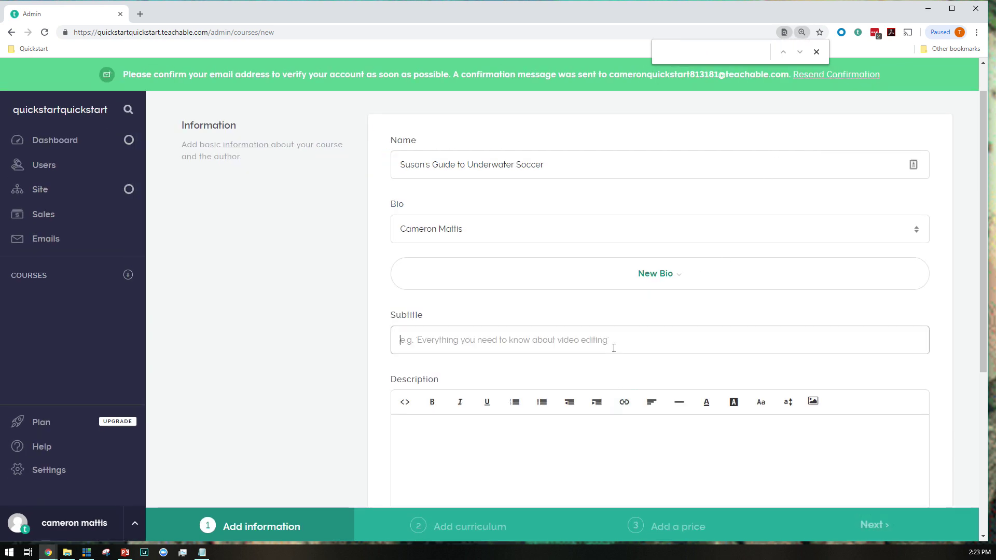
click(668, 339)
text(The numberon)
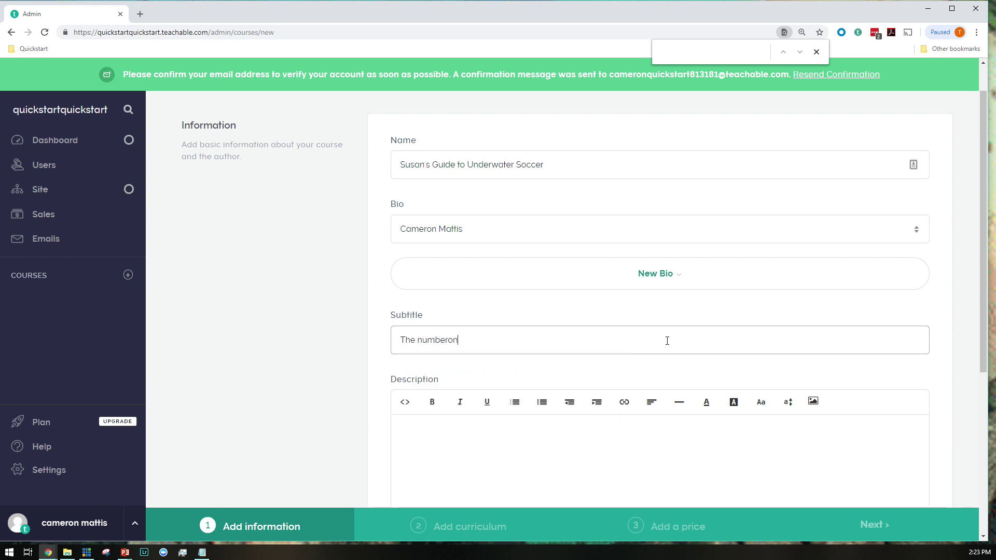
key(BackSpace)
key(BackSpace)
text(one guide online on how to play the beauti)
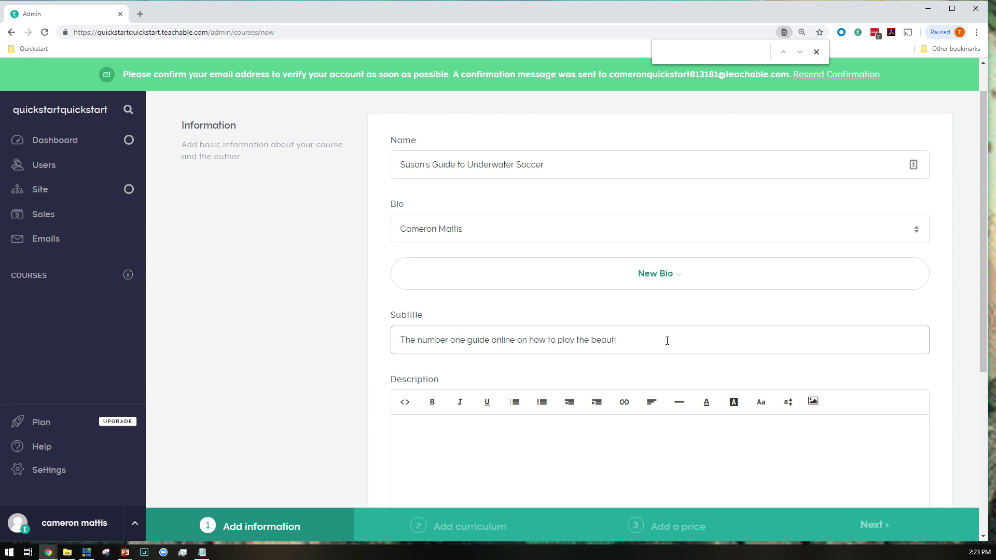
text(ful game under the sea!)
scroll(666, 340, down, 4)
click(602, 273)
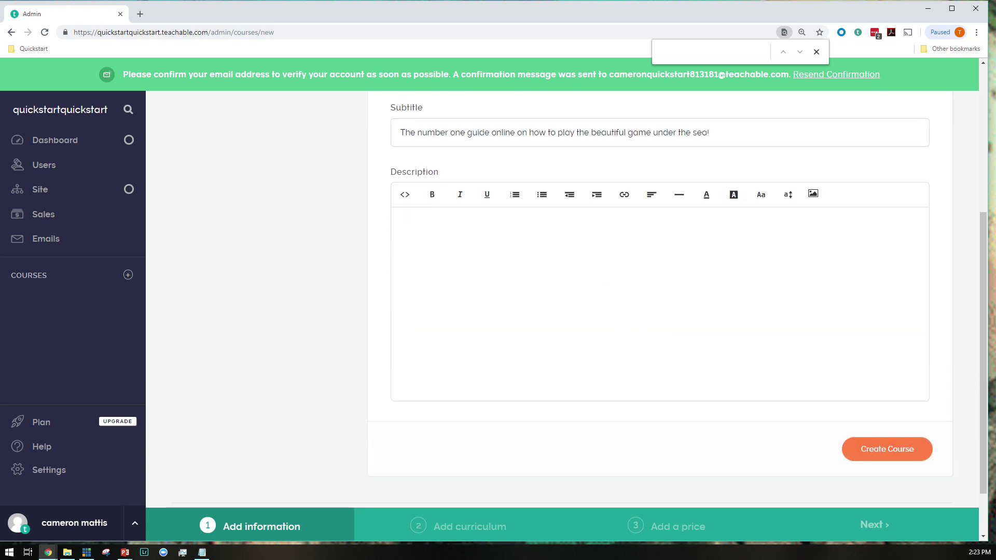
key(alt+Tab)
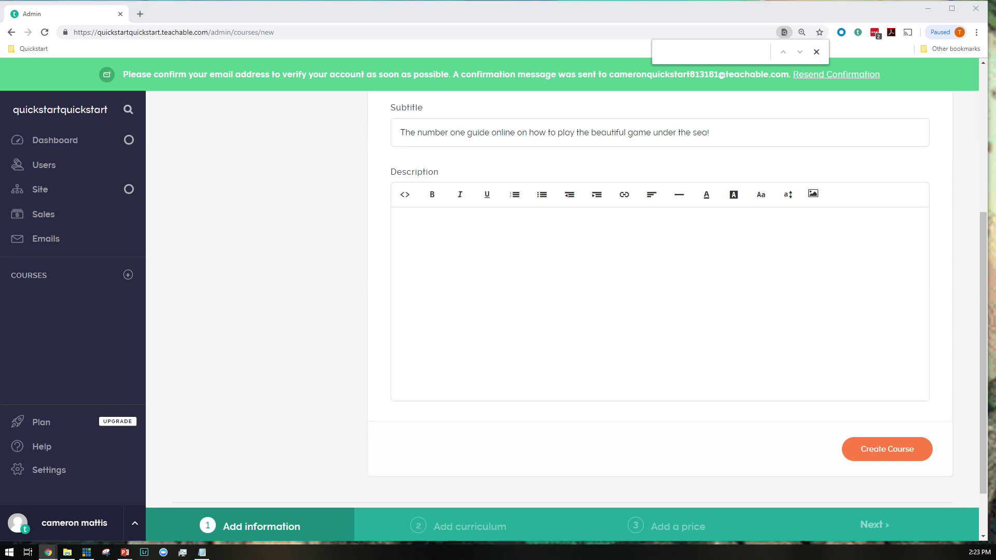
Paste sample paragraphs into the course description and insert the BG_beach.jpeg stock photo
click(598, 282)
key(ctrl+v)
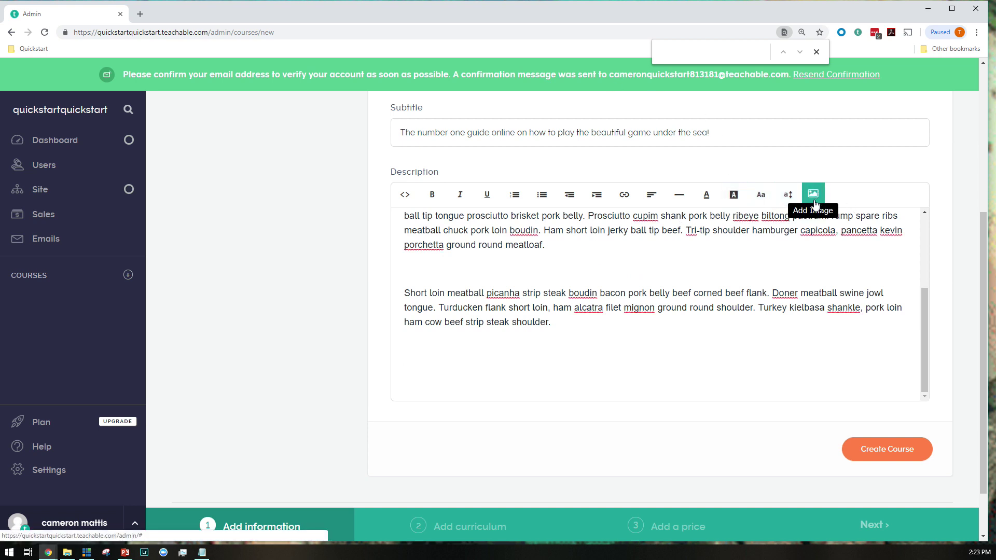
scroll(645, 314, up, 5)
scroll(645, 313, down, 5)
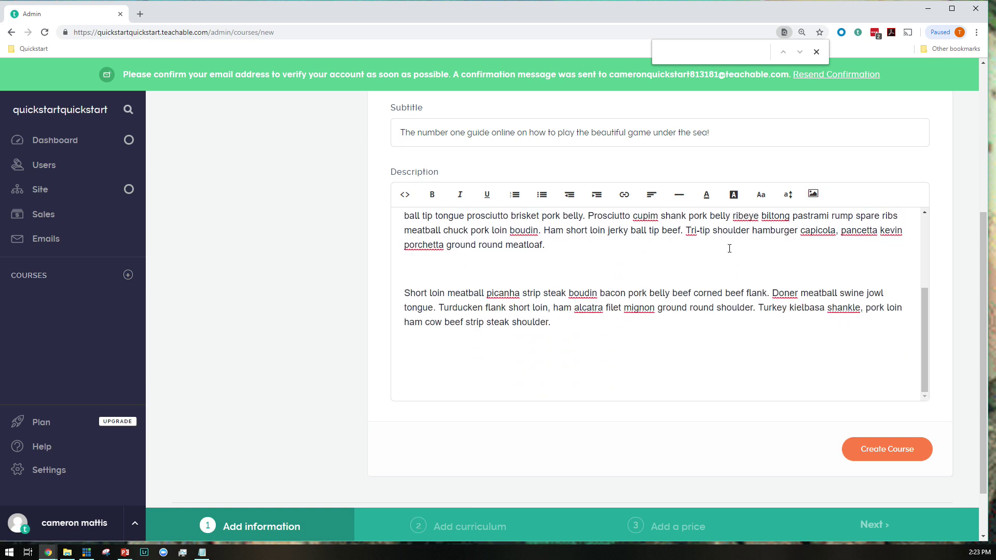
click(815, 194)
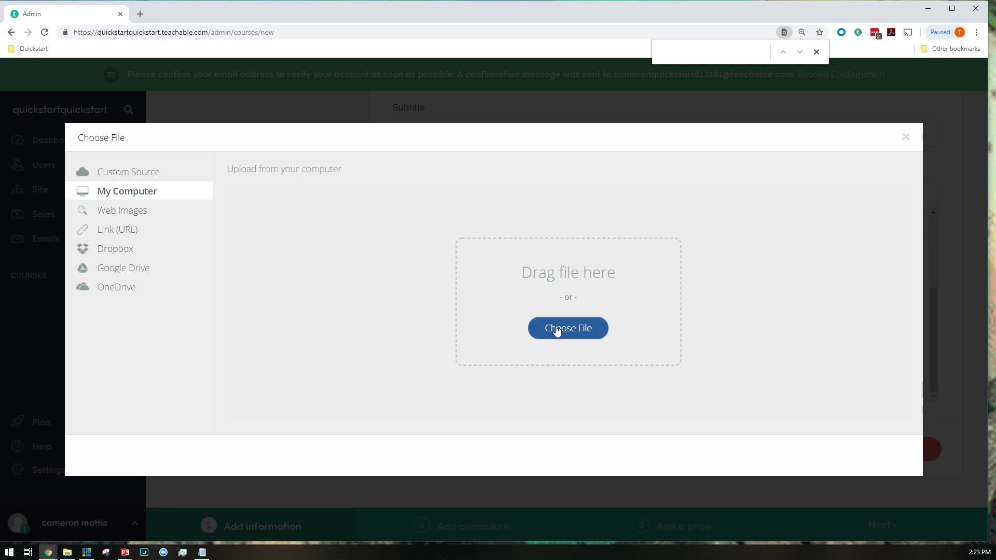
click(130, 174)
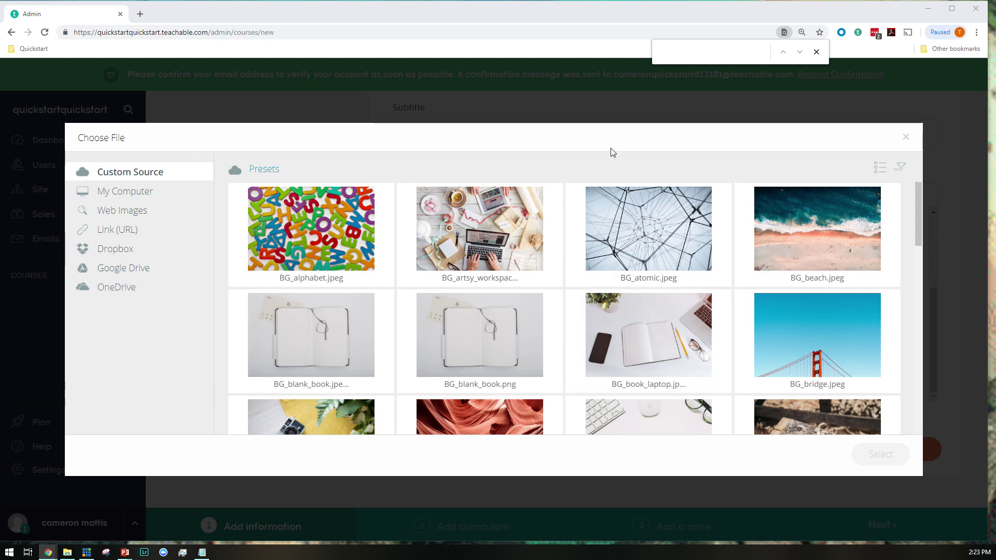
scroll(616, 251, down, 2)
scroll(616, 251, down, 10)
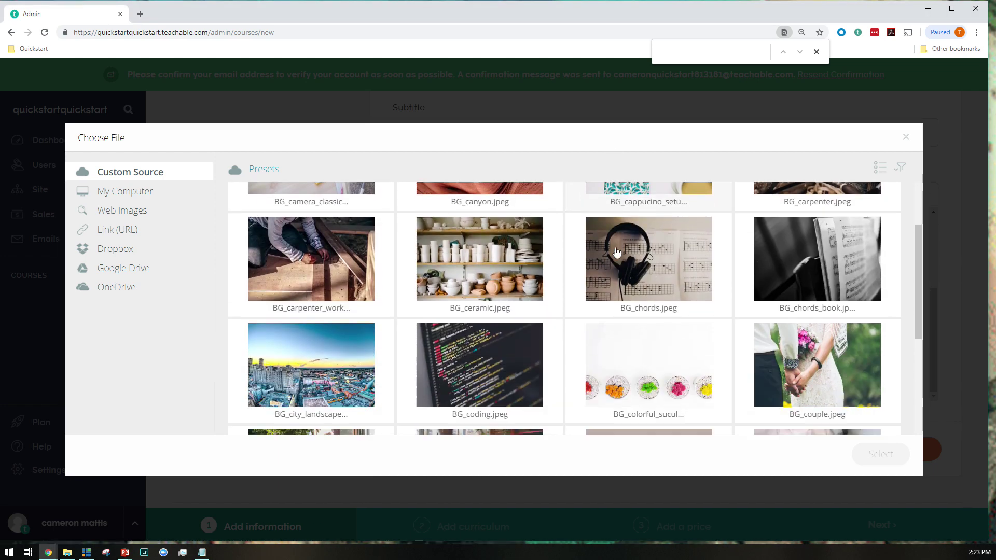
scroll(616, 251, up, 15)
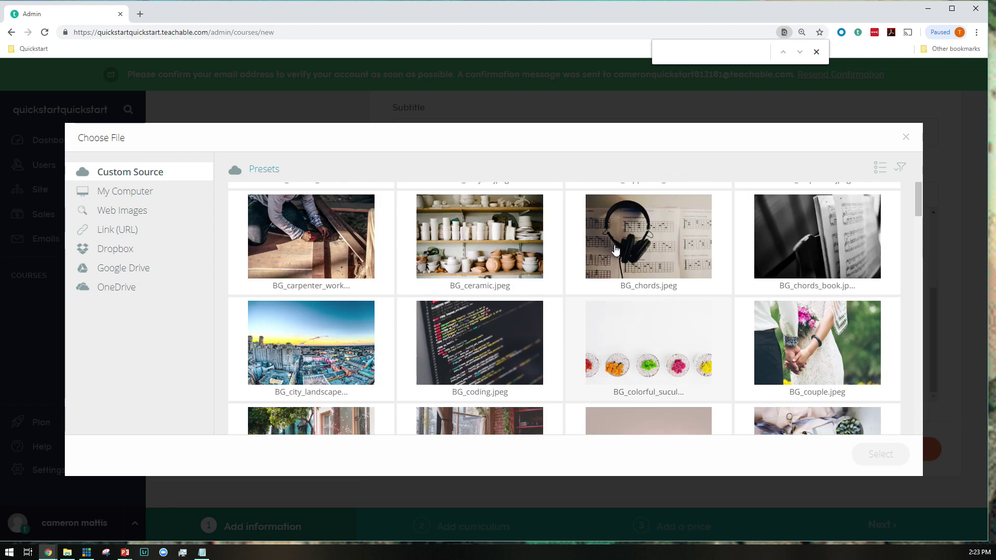
click(813, 199)
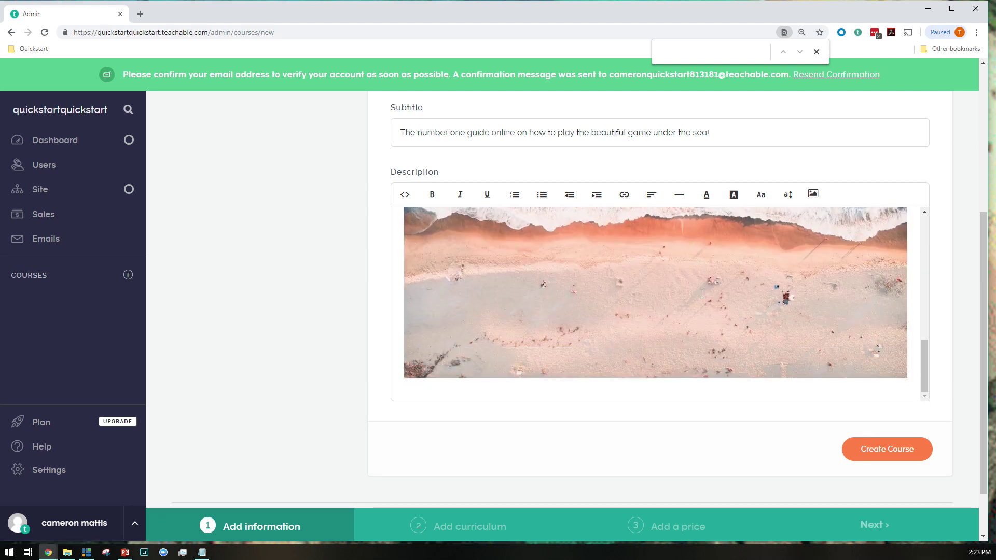
Add another sample paragraph below the beach image and create the course
key(Return)
key(Return)
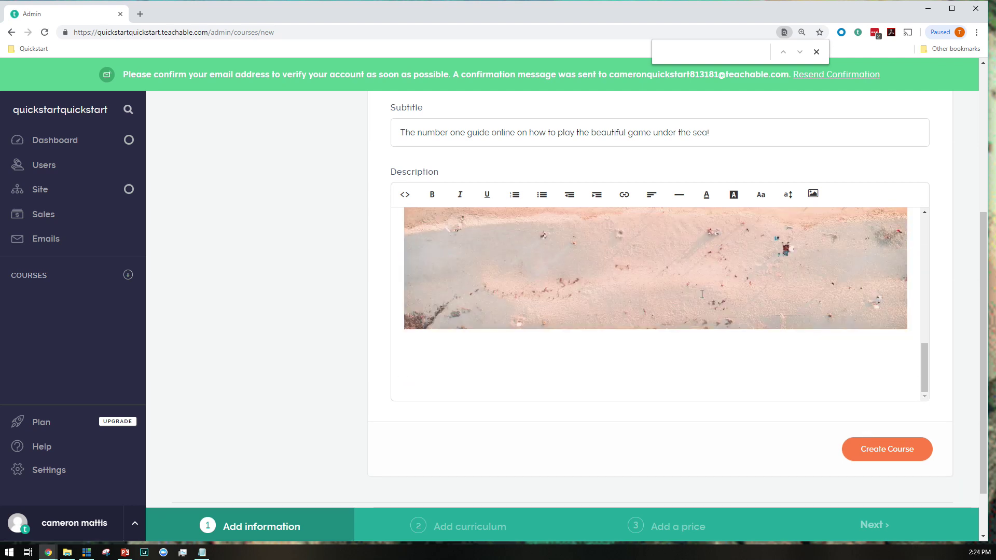
key(ctrl+v)
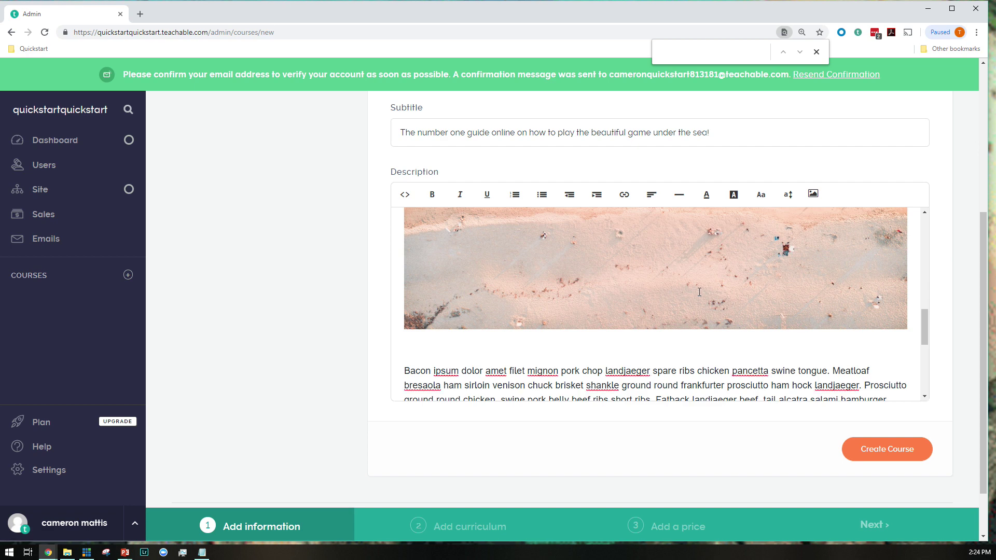
scroll(758, 385, down, 1)
scroll(196, 378, up, 3)
scroll(216, 372, down, 4)
click(893, 405)
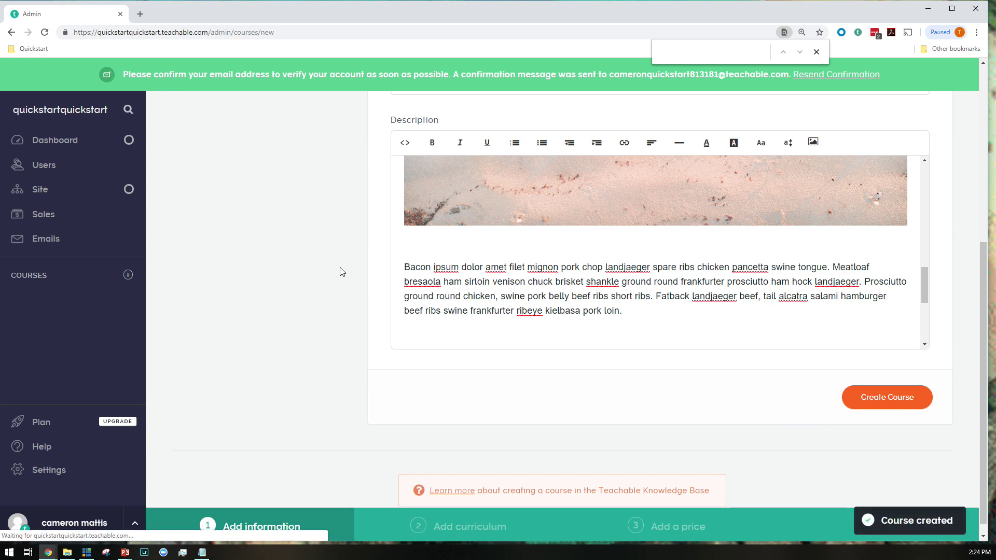
Maximize the browser and wait for the course's Curriculum page showing an empty First Section
key(super+Up)
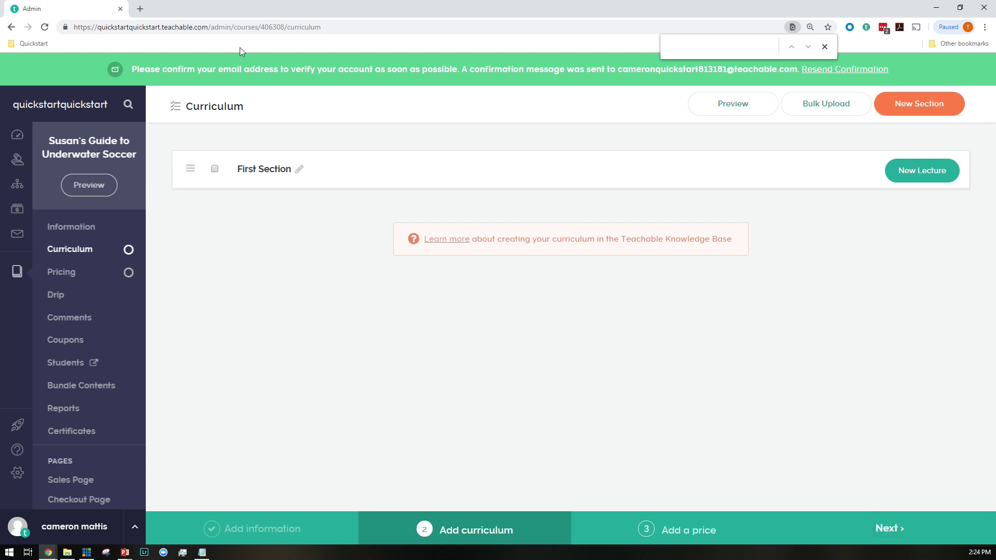
click(167, 32)
click(155, 32)
click(323, 270)
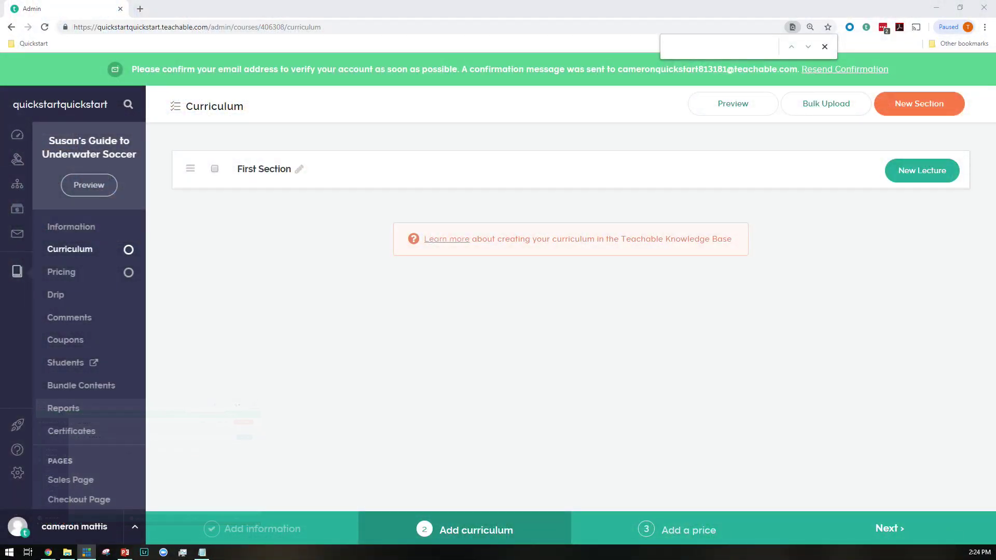
click(532, 358)
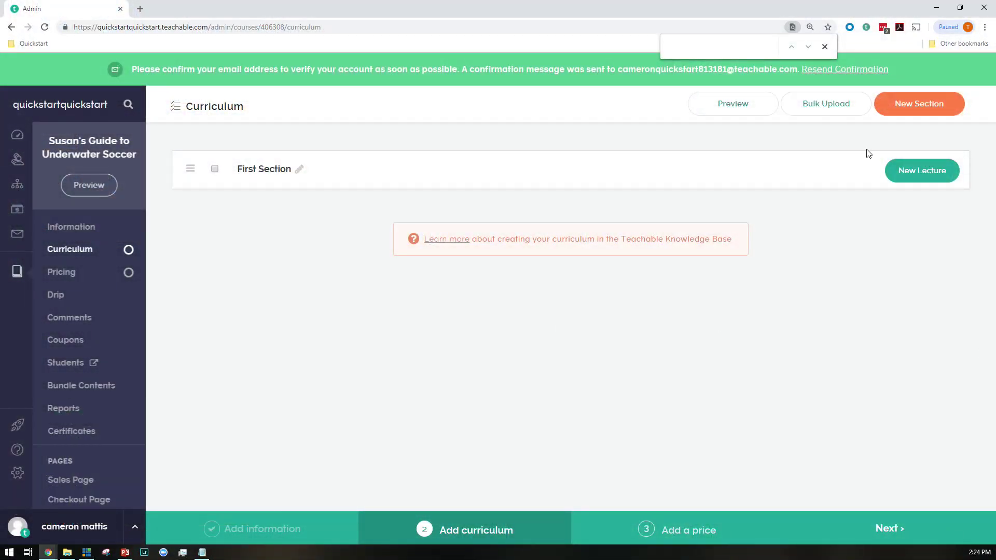
Add a lecture titled 'Lecture One: Soccer is Fun' to First Section and save it
click(909, 177)
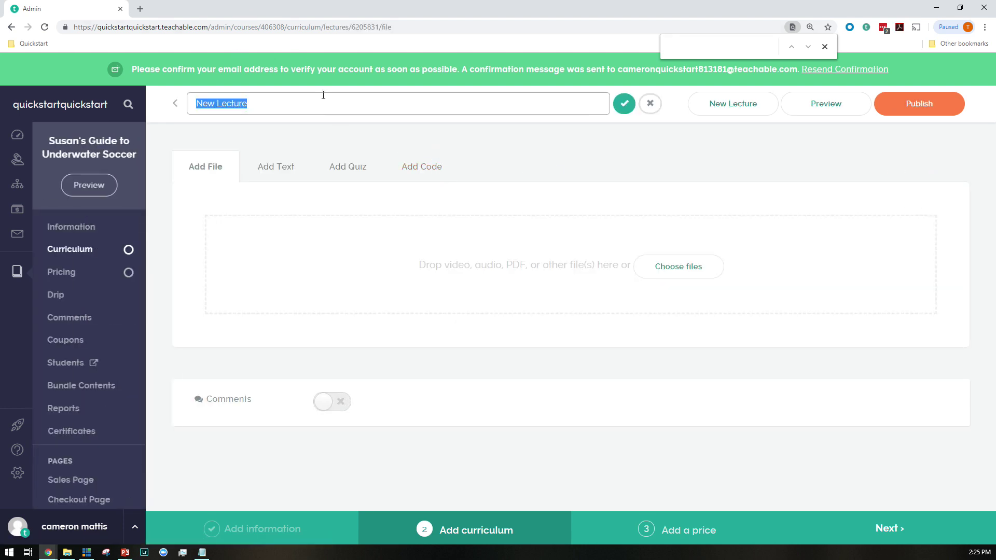
text(Lecture ONe)
key(Return)
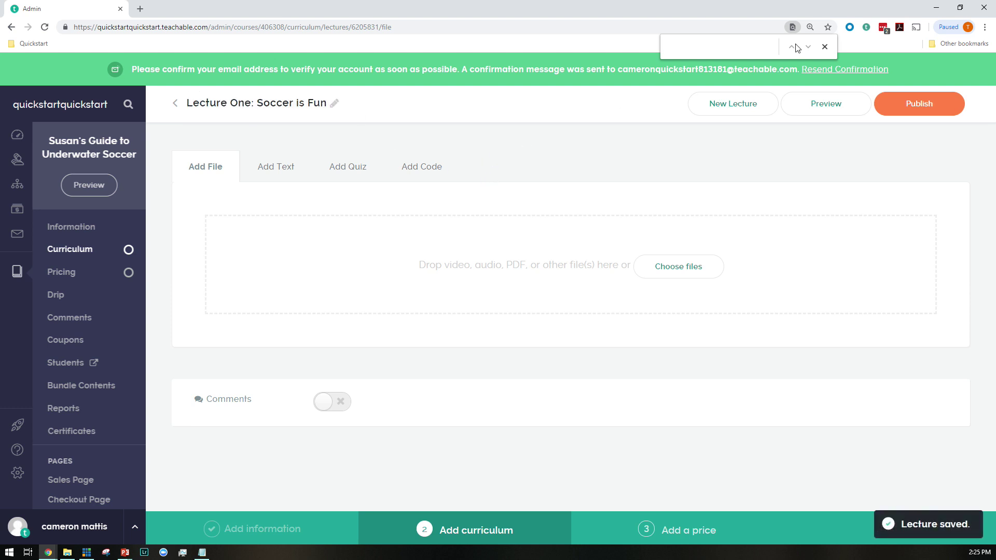
click(825, 47)
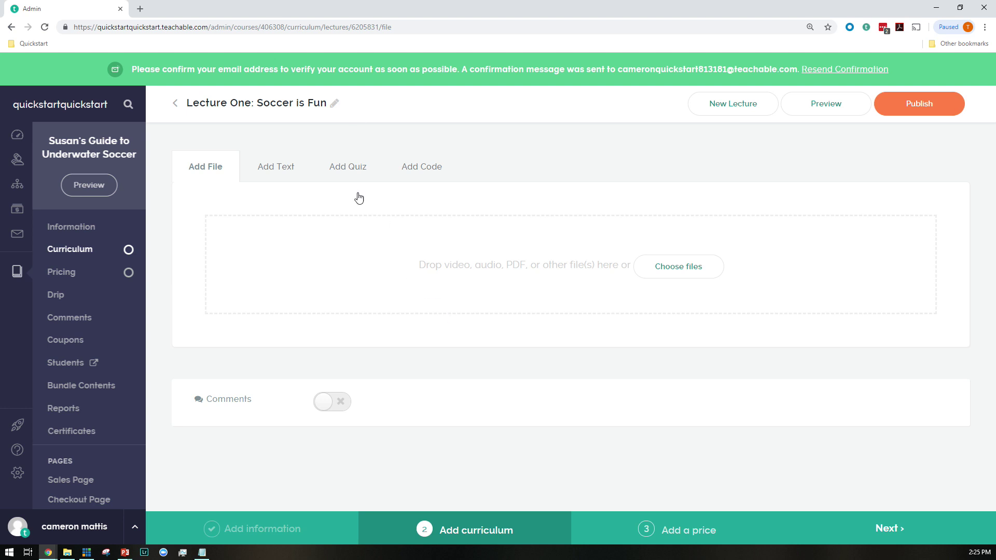
Drag Promo video.mp4 from File Explorer into the lecture as its video
click(67, 552)
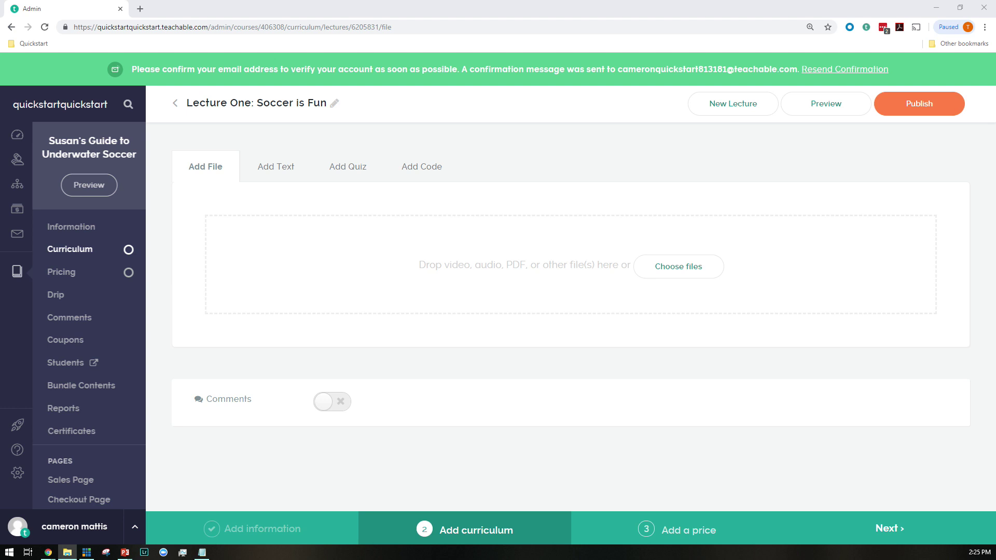
drag(991, 321, 595, 291)
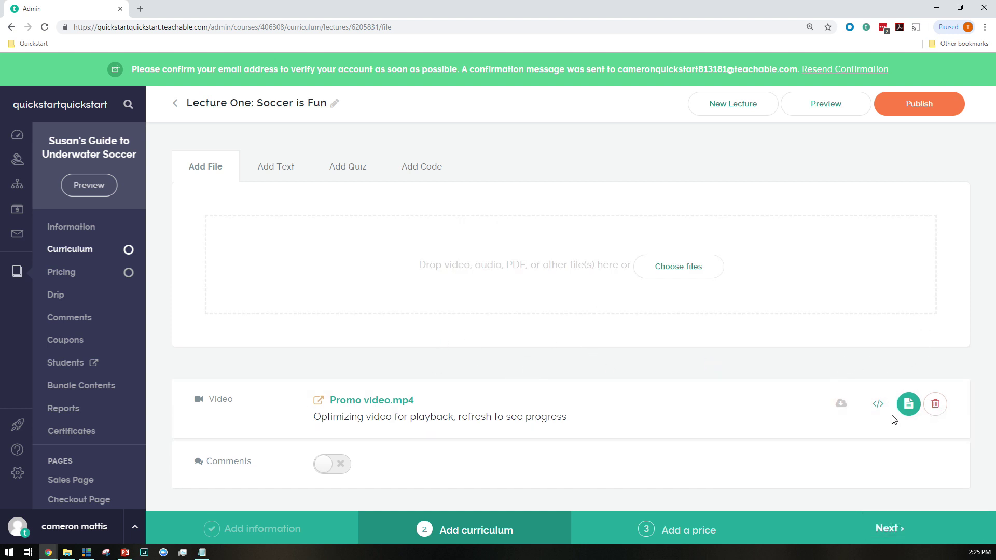
click(286, 173)
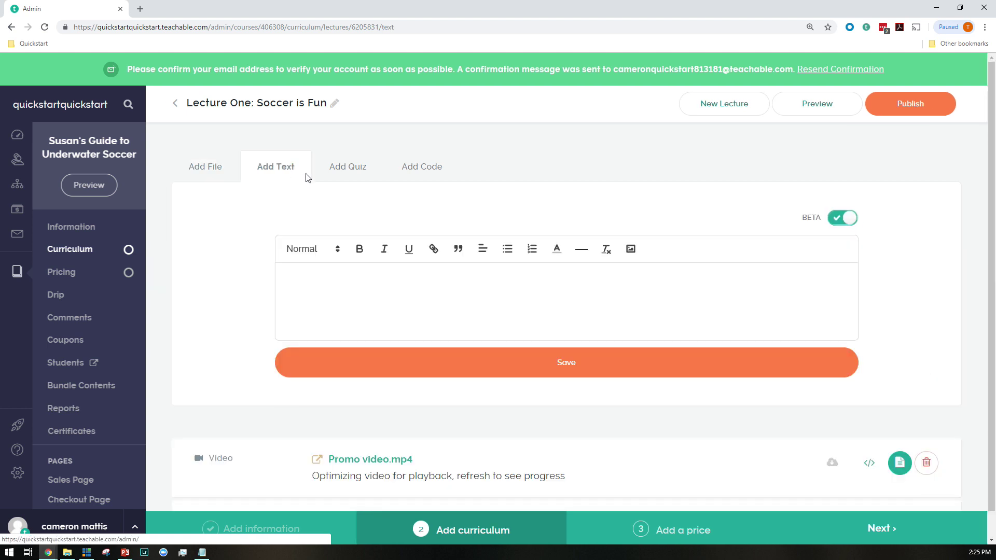
Paste sample paragraphs into the lecture text, bolding the first and italicizing the second
click(840, 220)
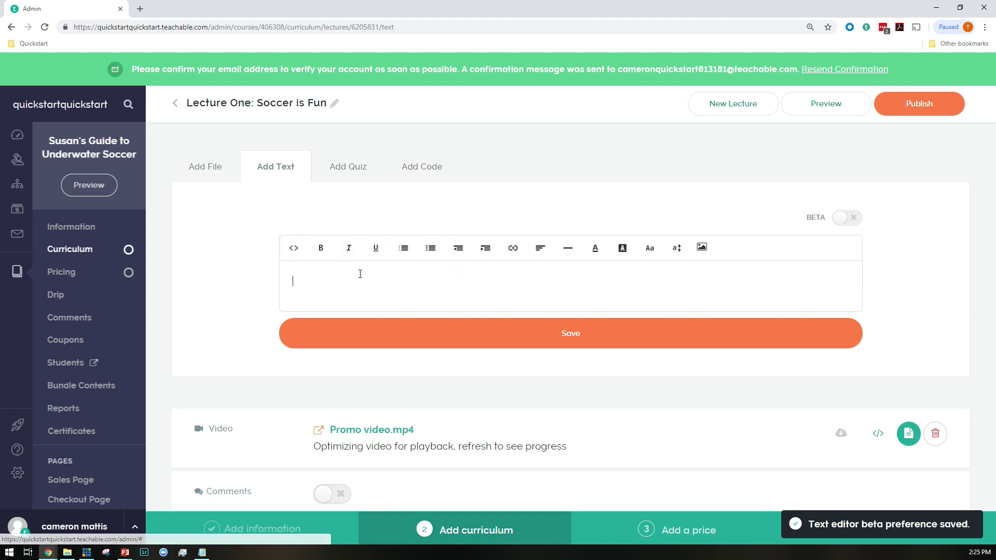
key(ctrl+v)
click(289, 250)
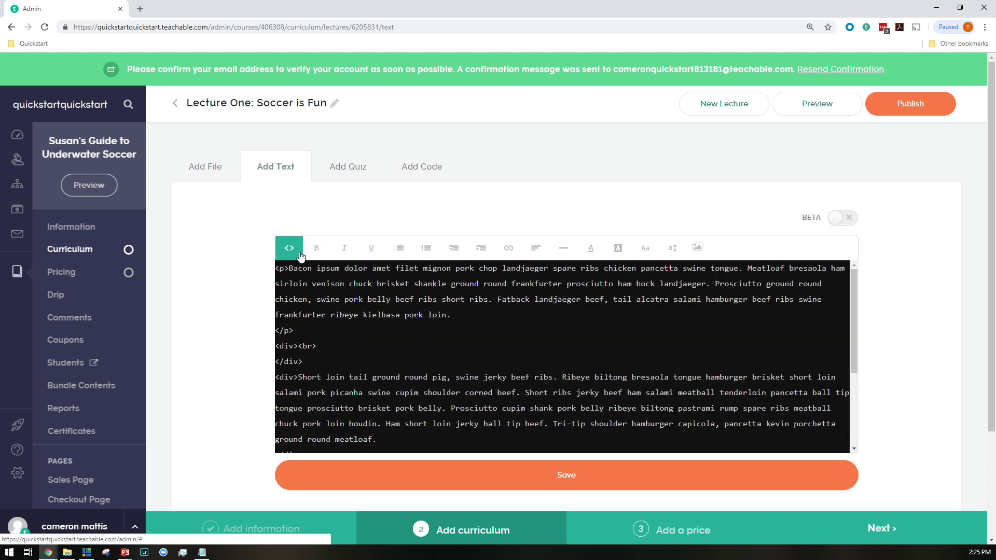
click(300, 254)
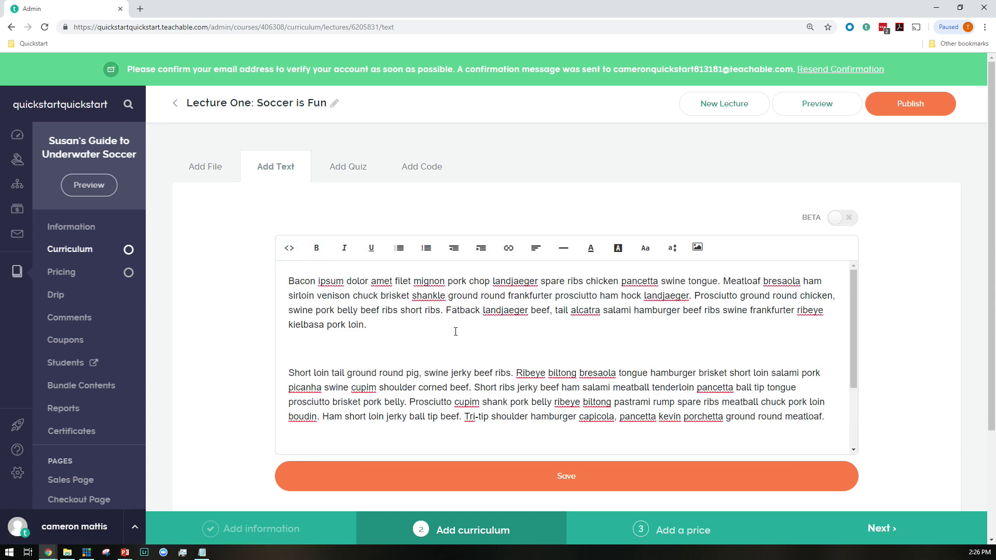
drag(366, 325, 275, 276)
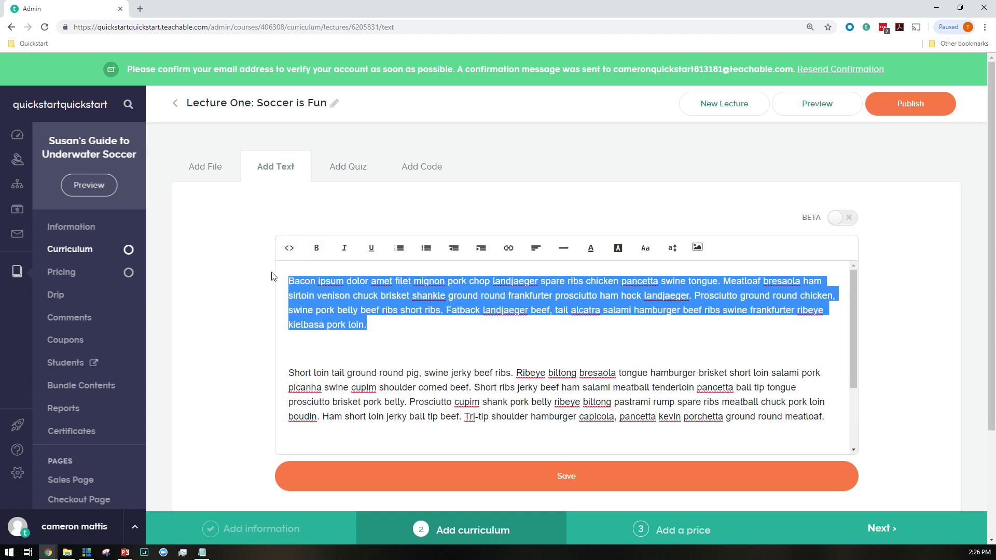
click(316, 248)
triple_click(524, 390)
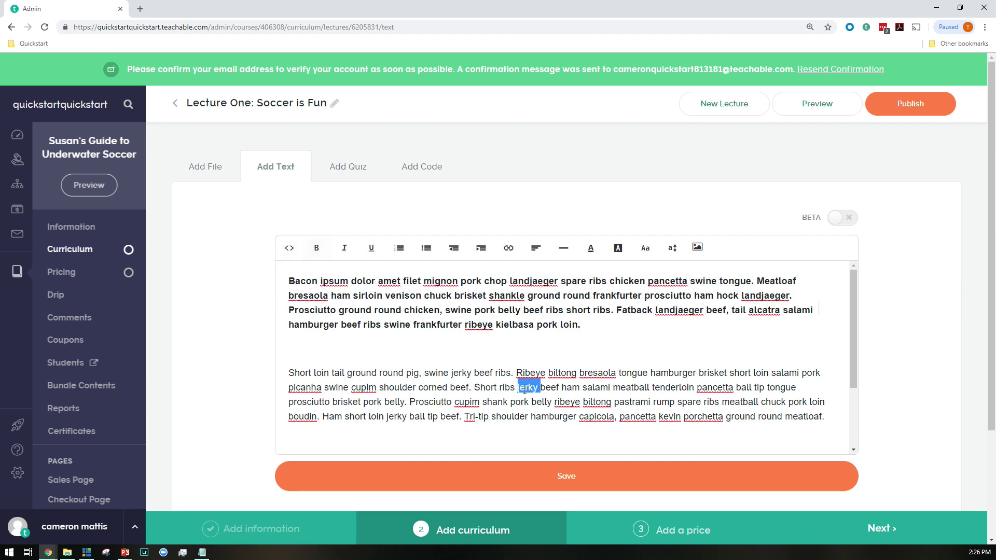
click(344, 248)
Link the third paragraph to google.com opening in a new tab, and save the text
scroll(494, 365, down, 3)
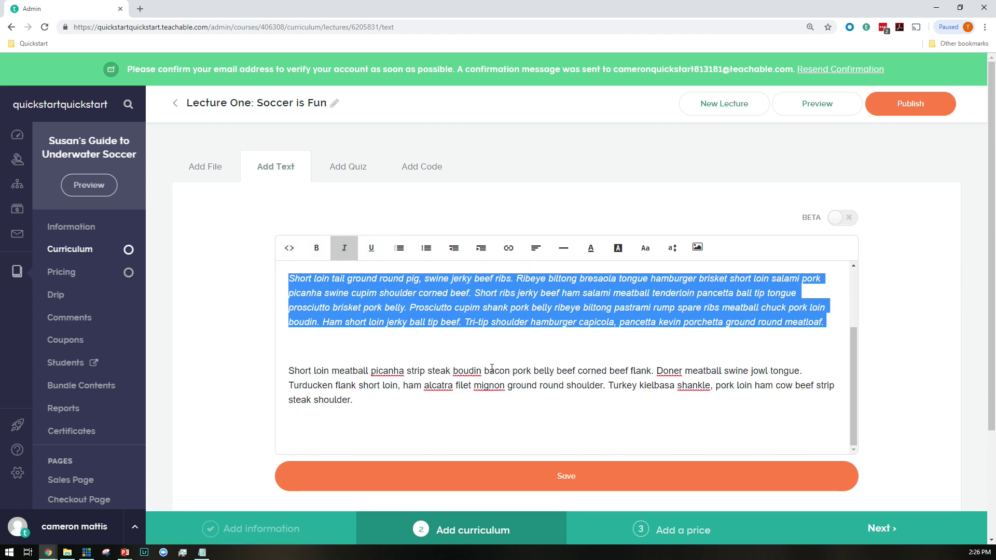
triple_click(489, 378)
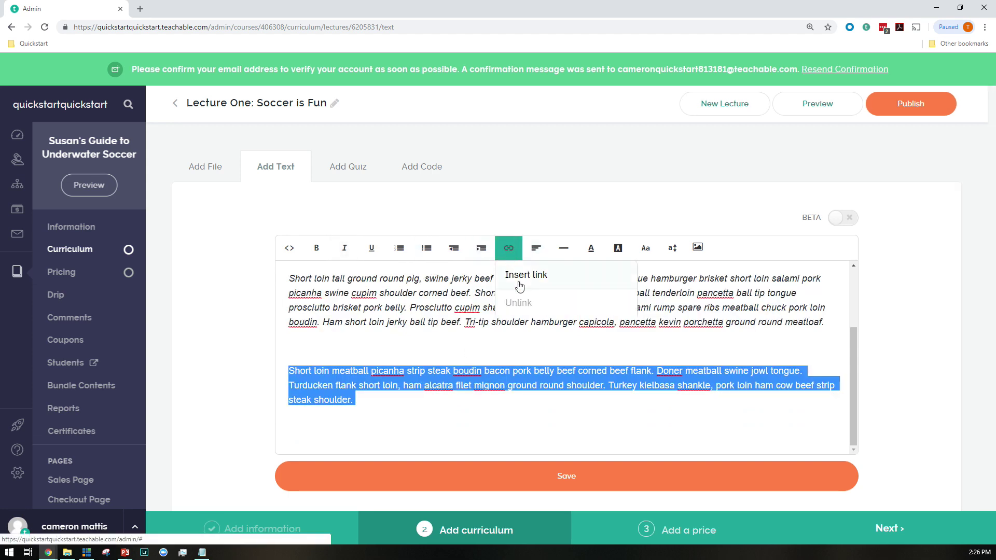
click(509, 248)
text(google.com)
click(386, 353)
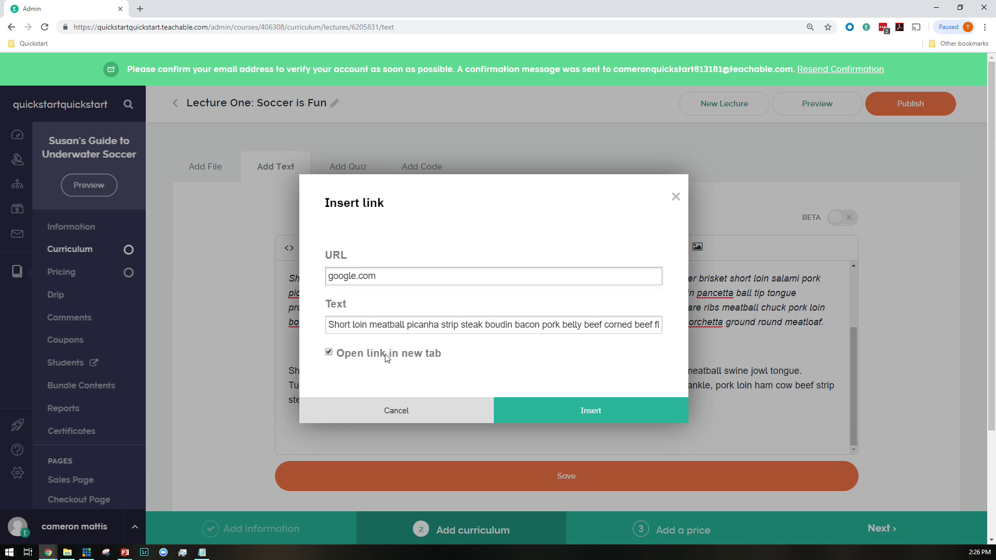
click(663, 412)
scroll(662, 406, down, 2)
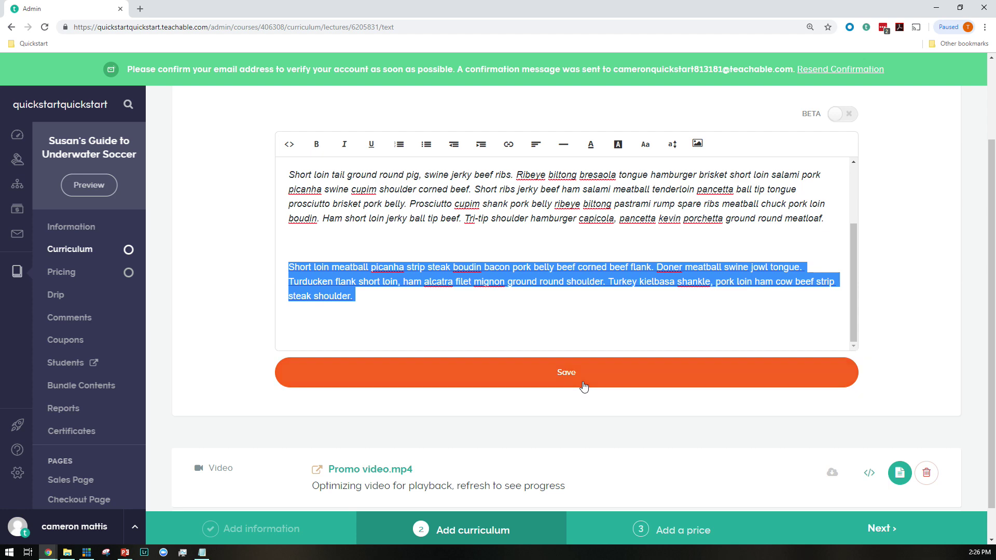
click(567, 372)
scroll(431, 311, up, 2)
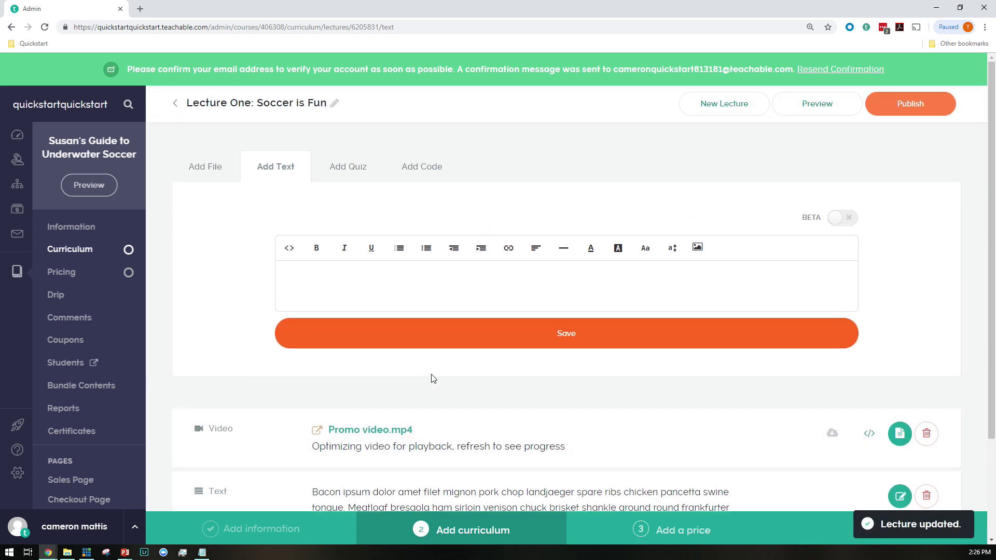
Upload enterprise-1pager.pdf as a file attachment to Lecture One
click(189, 162)
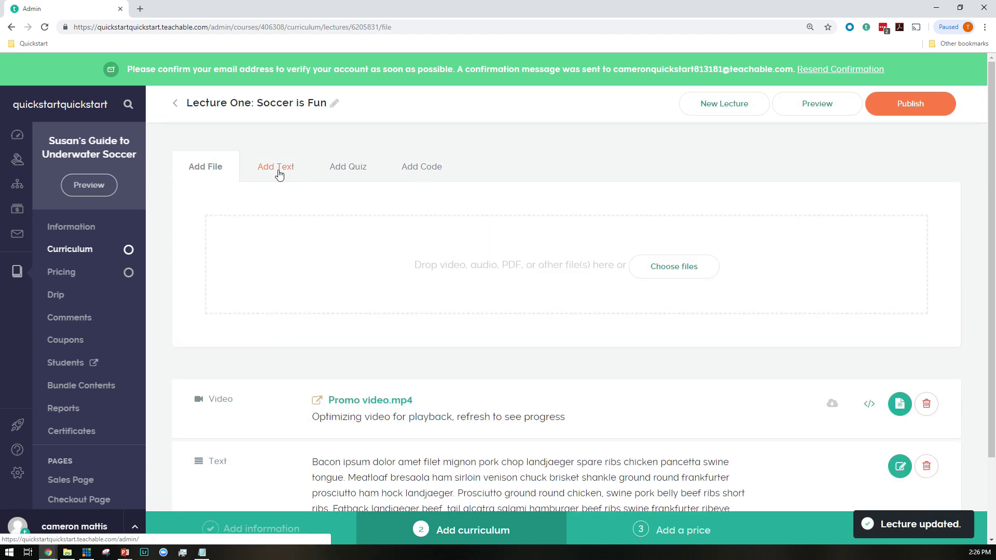
click(686, 267)
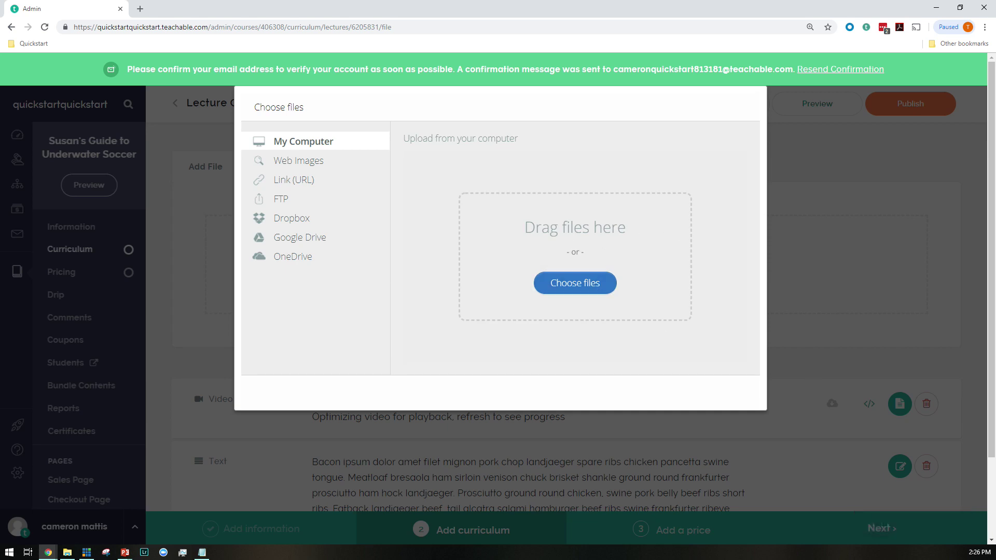
drag(995, 228, 500, 249)
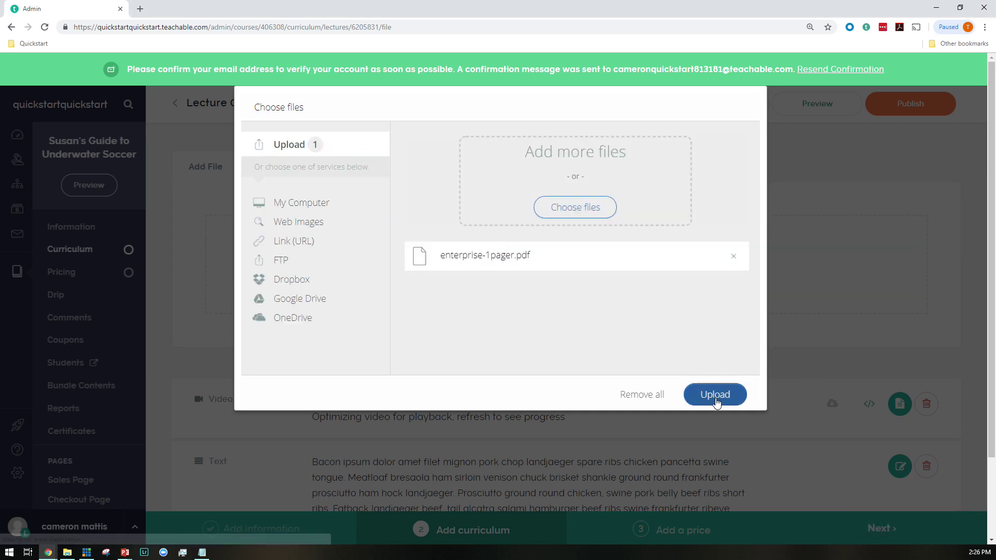
click(715, 395)
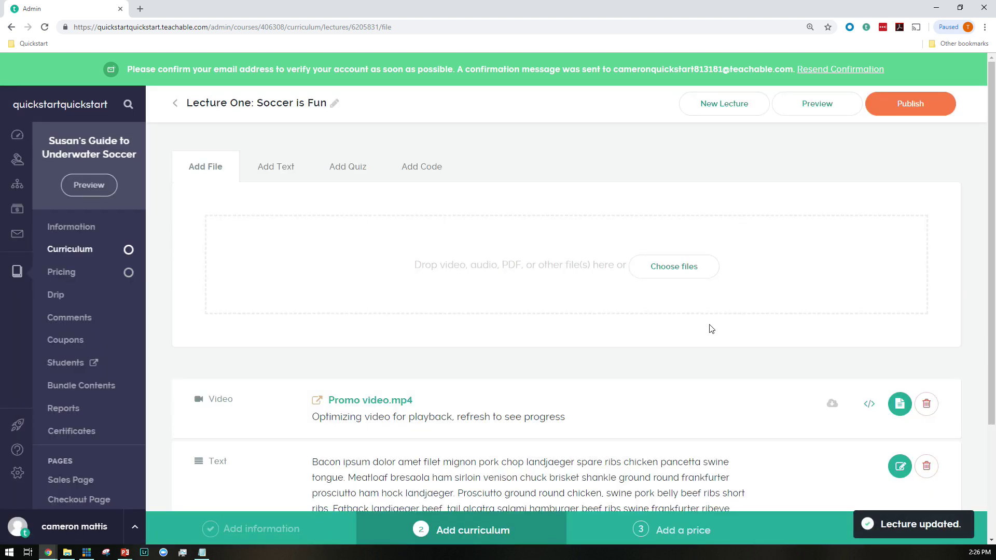
Reorder the lecture blocks to video, PDF, then text, and publish Lecture One
scroll(427, 280, down, 3)
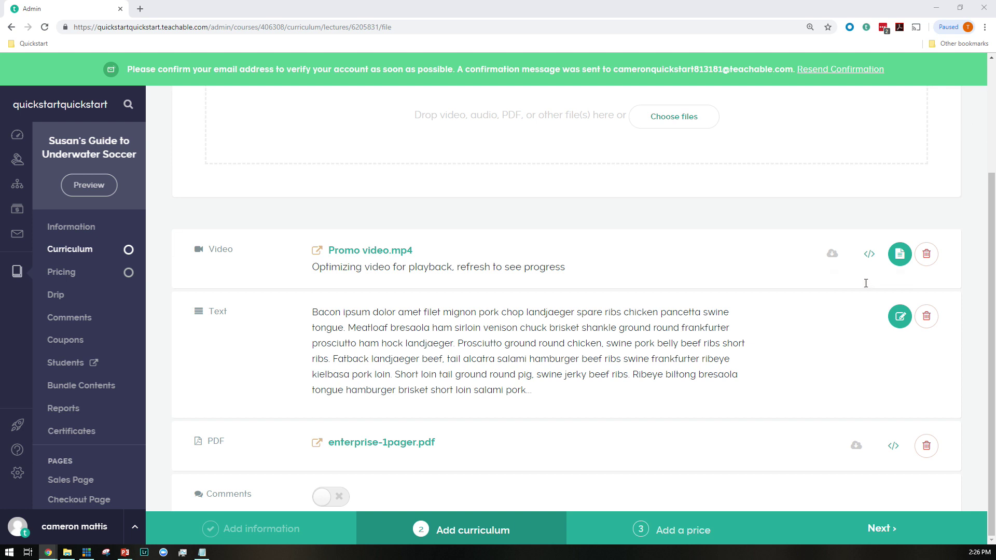
scroll(806, 265, up, 3)
scroll(841, 238, down, 3)
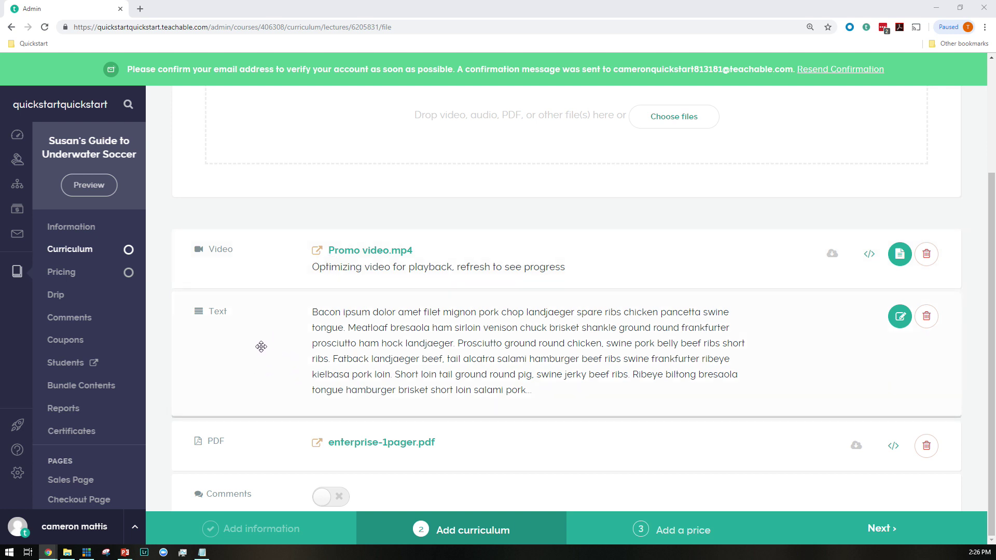
drag(272, 392, 276, 423)
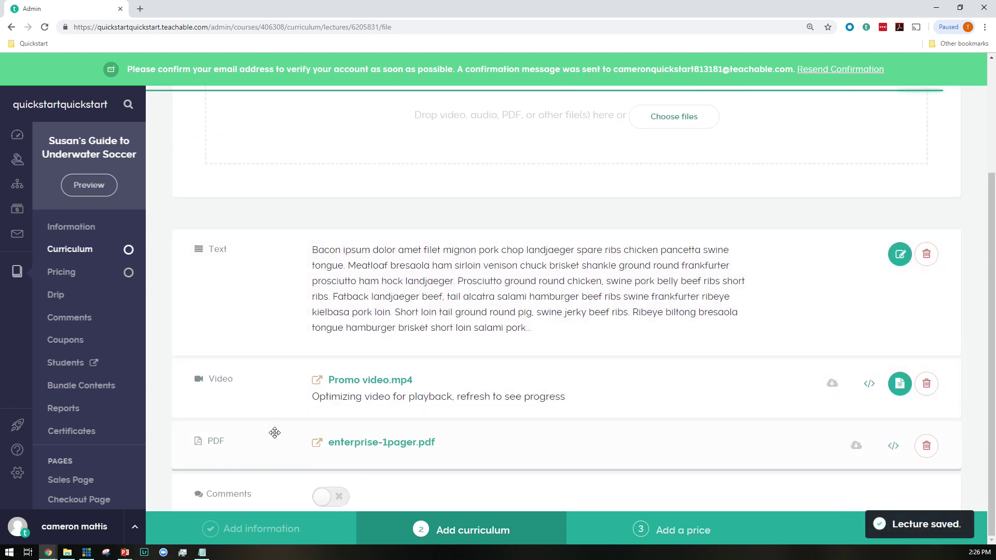
drag(235, 457, 272, 311)
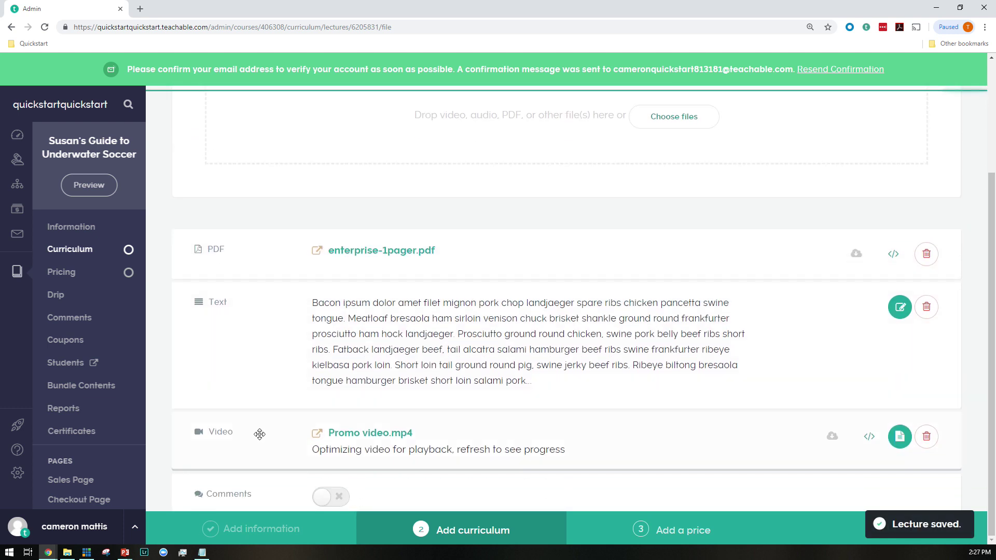
drag(258, 444, 246, 297)
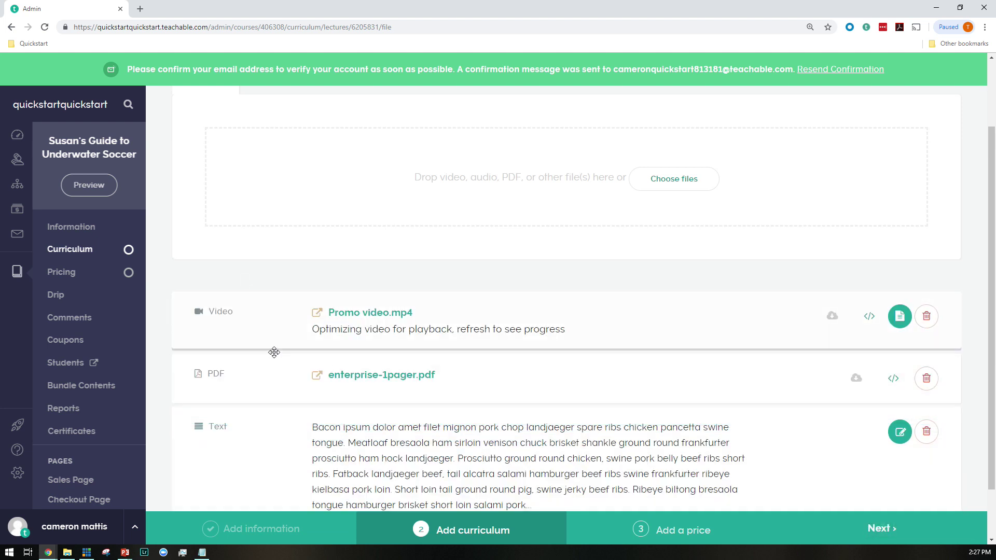
scroll(311, 407, down, 1)
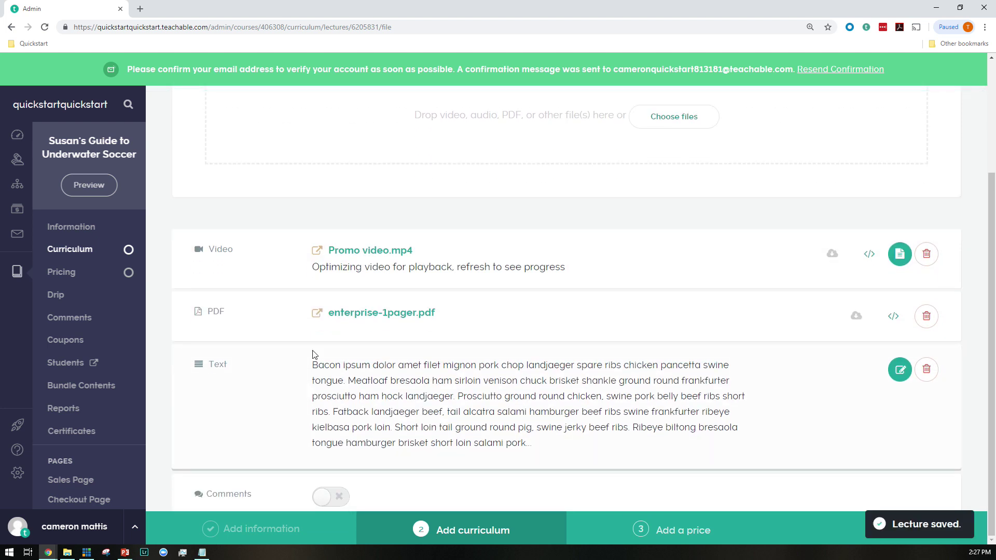
scroll(313, 354, up, 3)
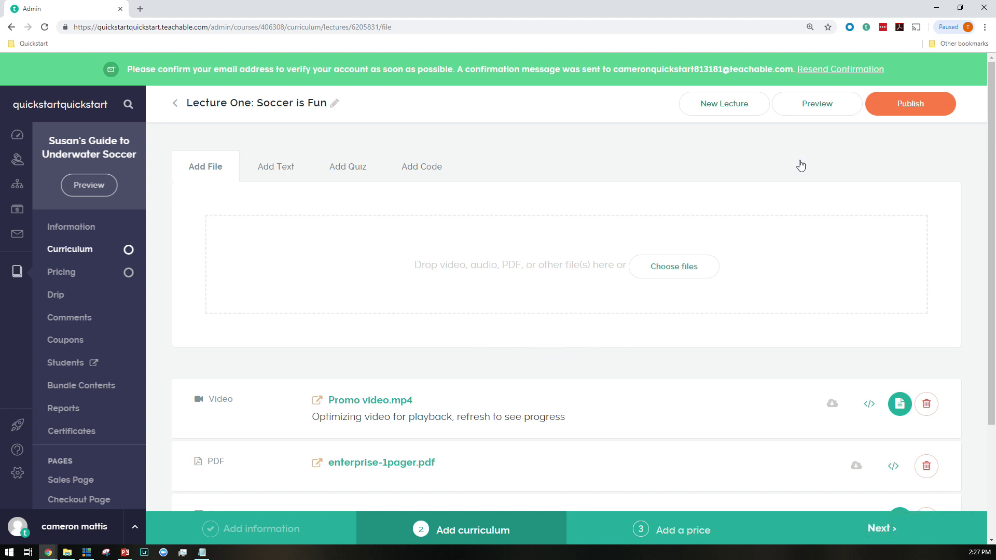
click(908, 106)
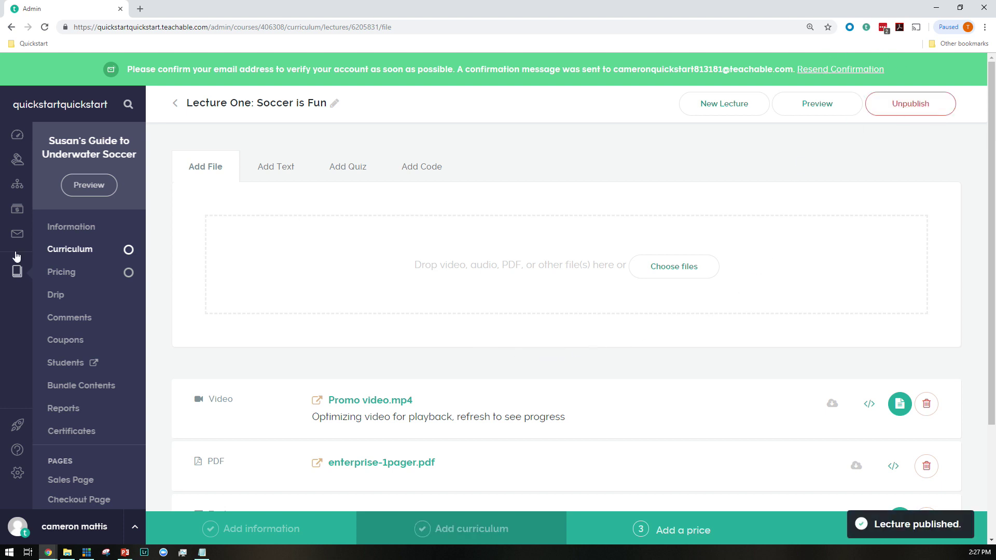
Go back to the Curriculum page and tick then untick Lecture One's checkbox
click(92, 250)
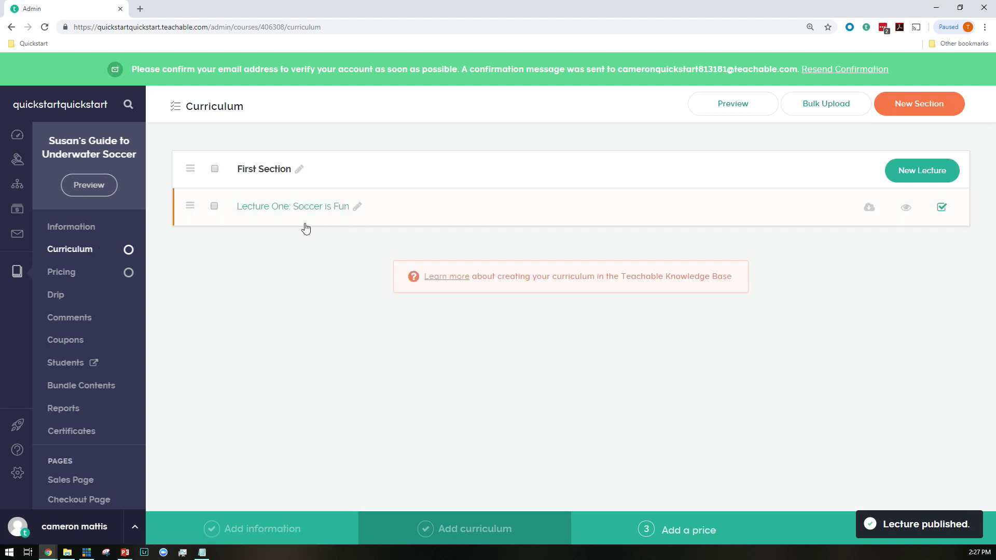
click(215, 206)
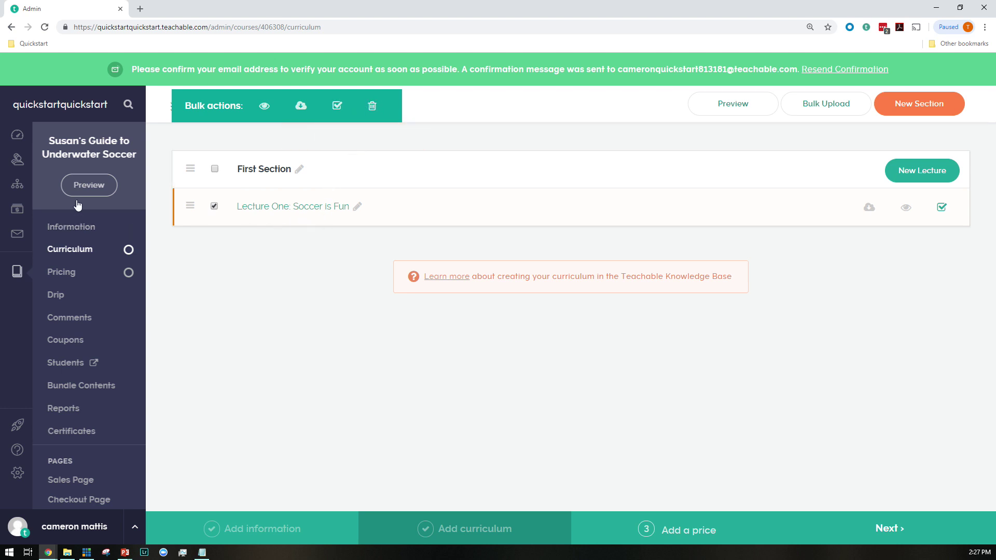
click(213, 206)
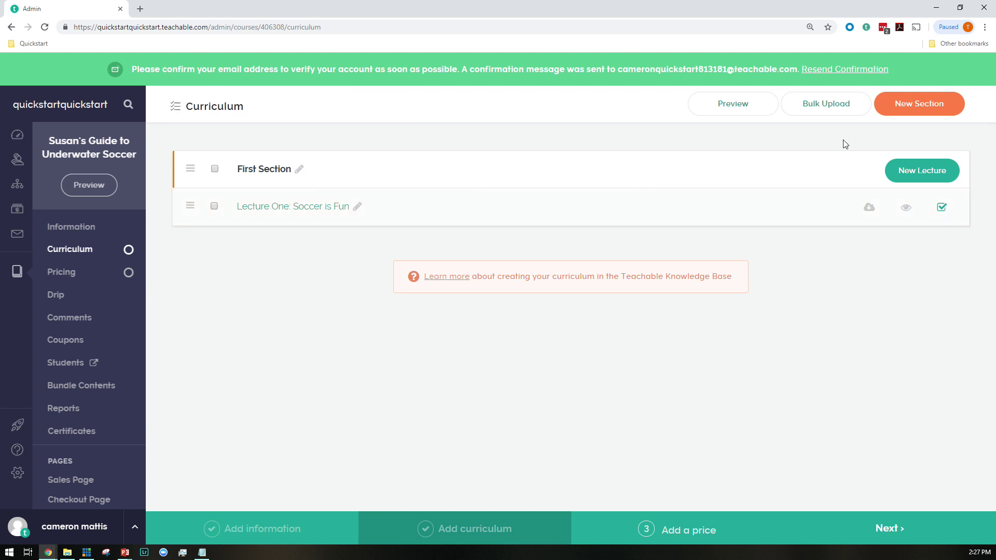
Create 'Lecture Two: Discuss What's Good For You!' with the text 'Ask your questions about swimming below'
click(903, 173)
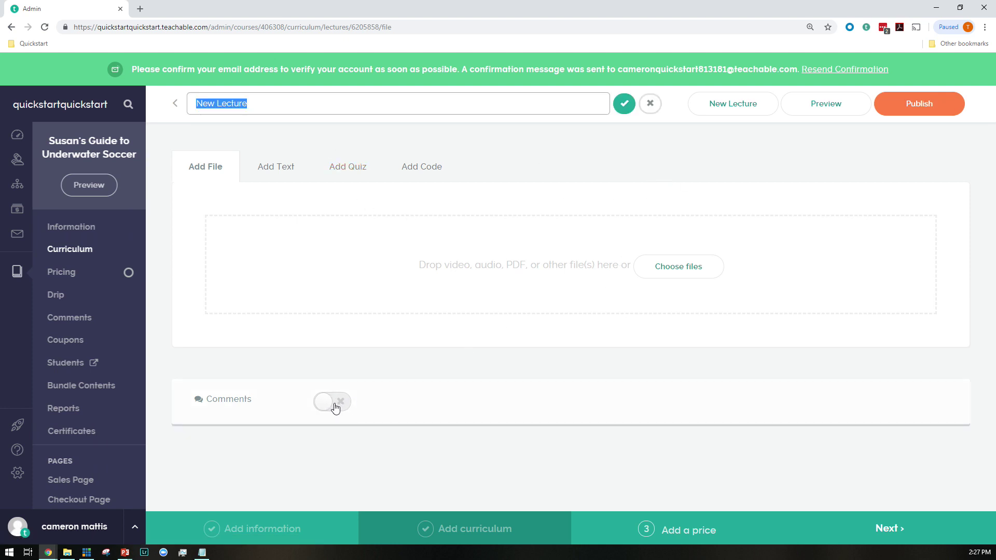
text(Lecture Two)
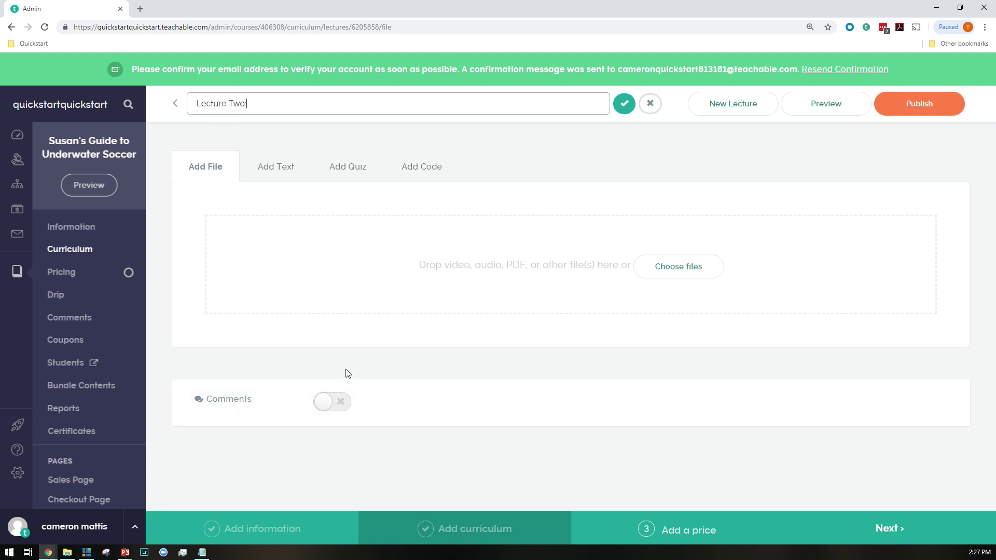
text(: Discuss What)
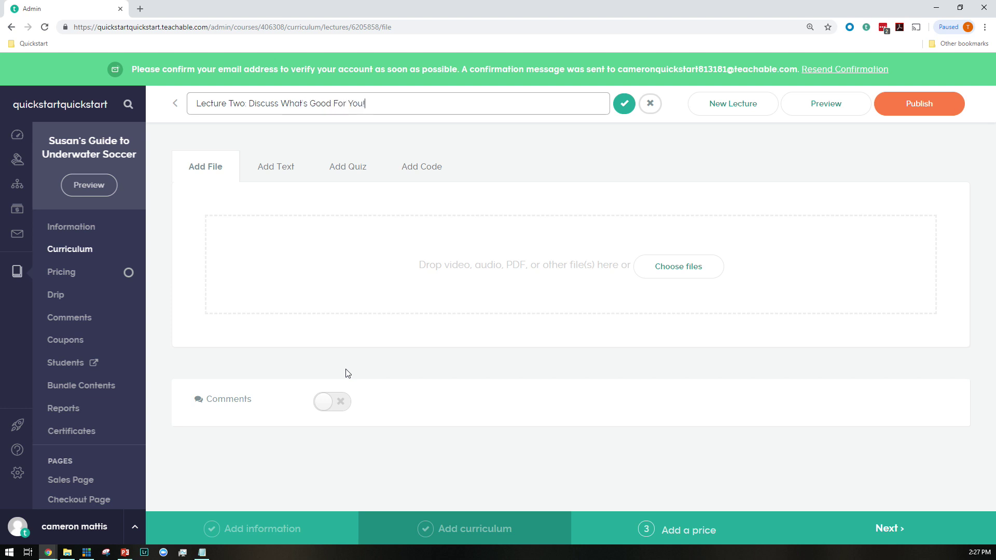
text('s Good For You!)
key(Return)
click(279, 167)
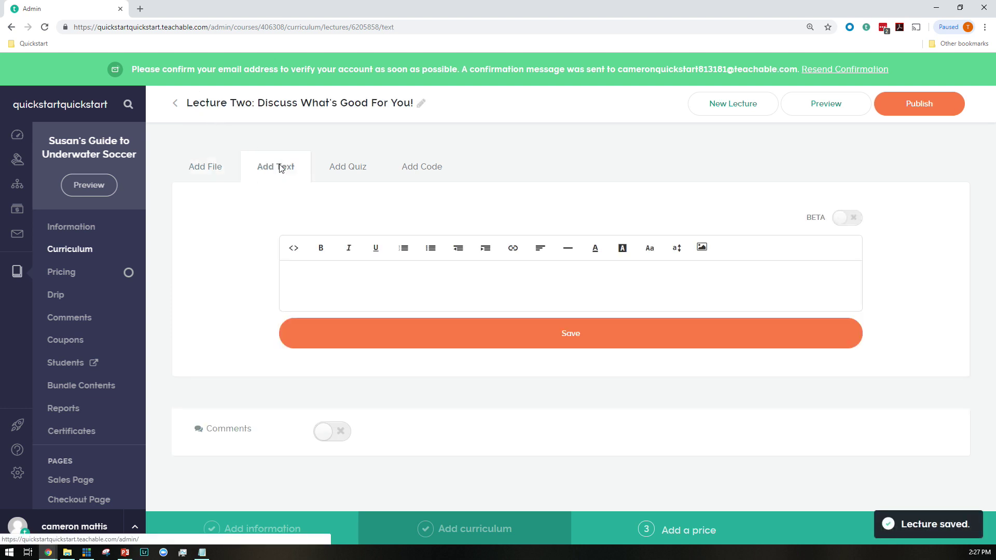
click(329, 265)
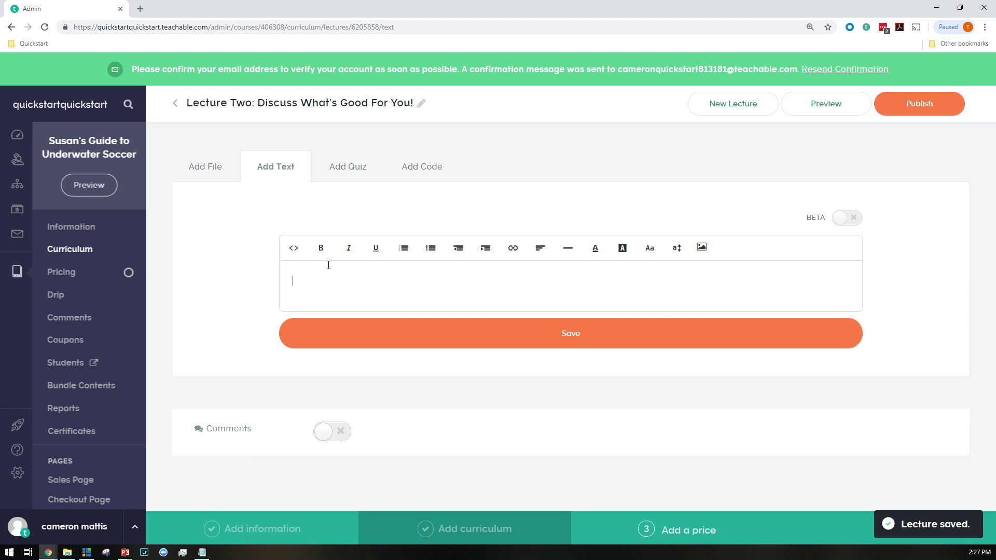
text(Ask your)
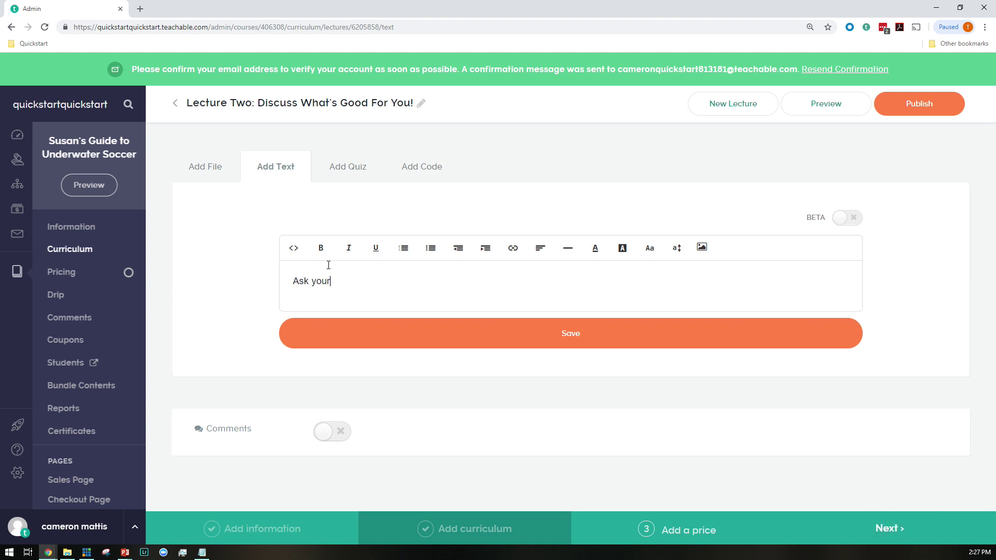
text( questions about swimming below!)
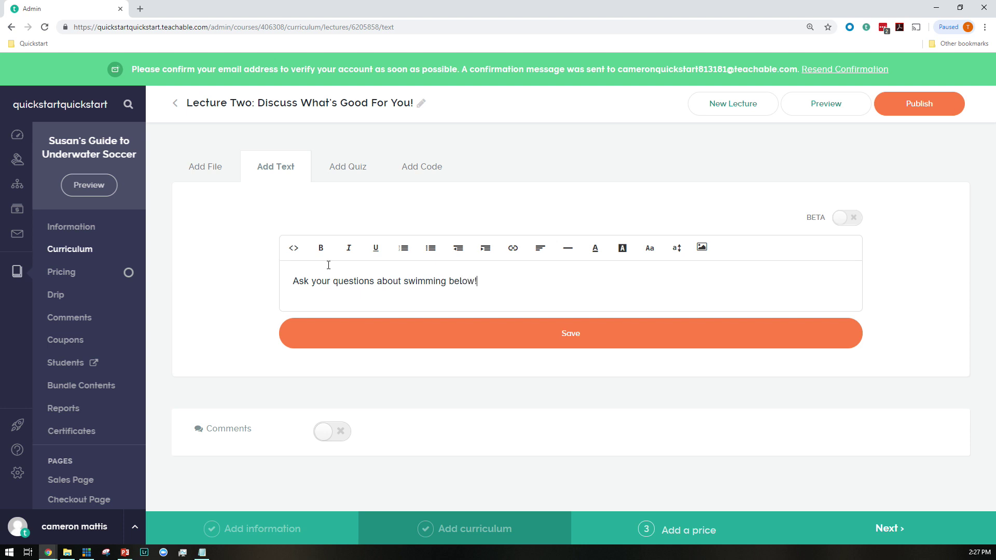
click(500, 345)
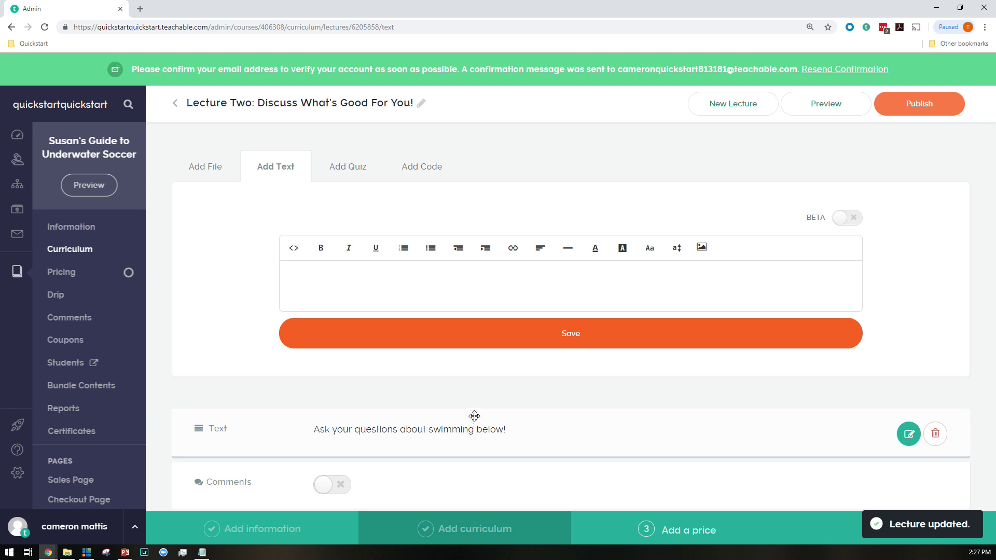
Turn on comments, publish Lecture Two, and return to the curriculum
click(345, 485)
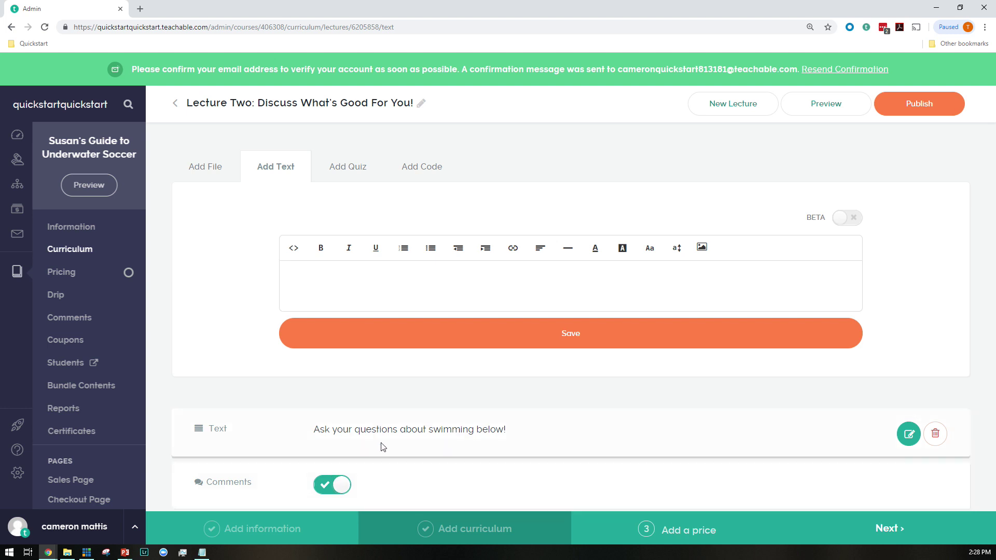
click(920, 105)
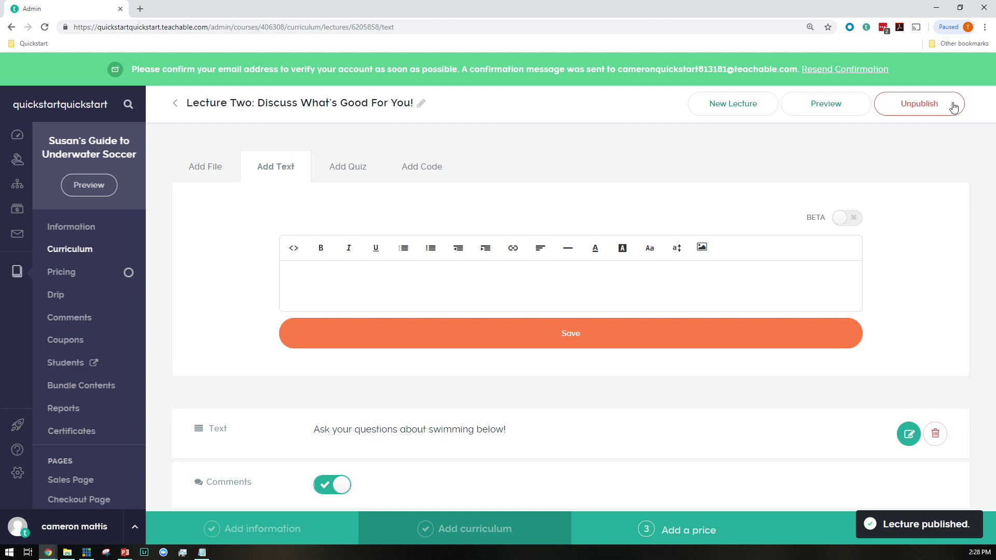
click(81, 251)
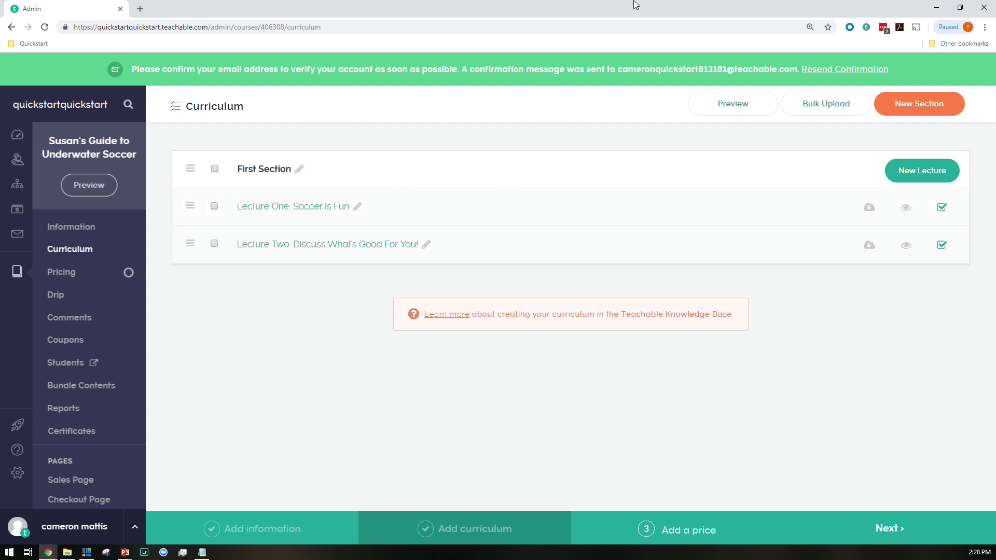
Create a new section named 'Second Section' below First Section
click(909, 106)
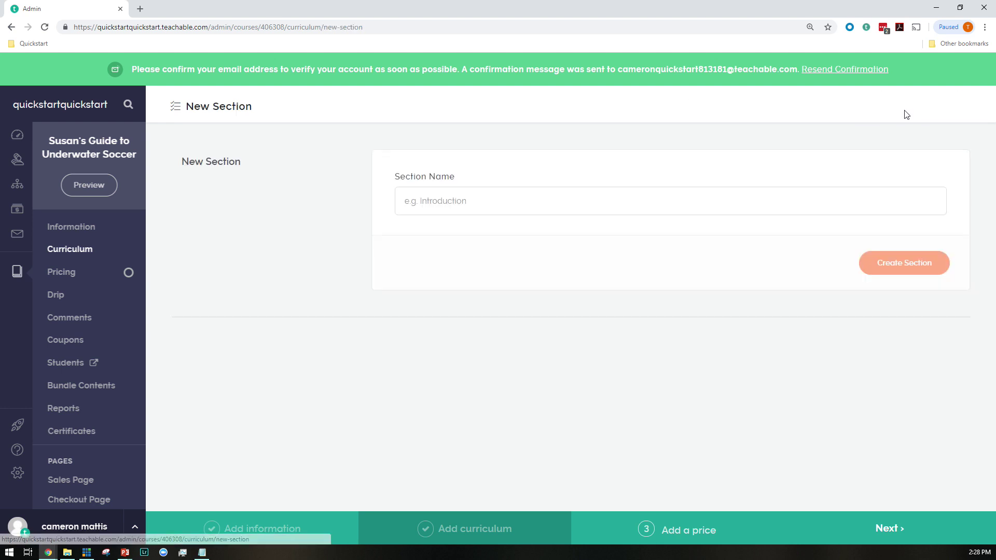
click(708, 192)
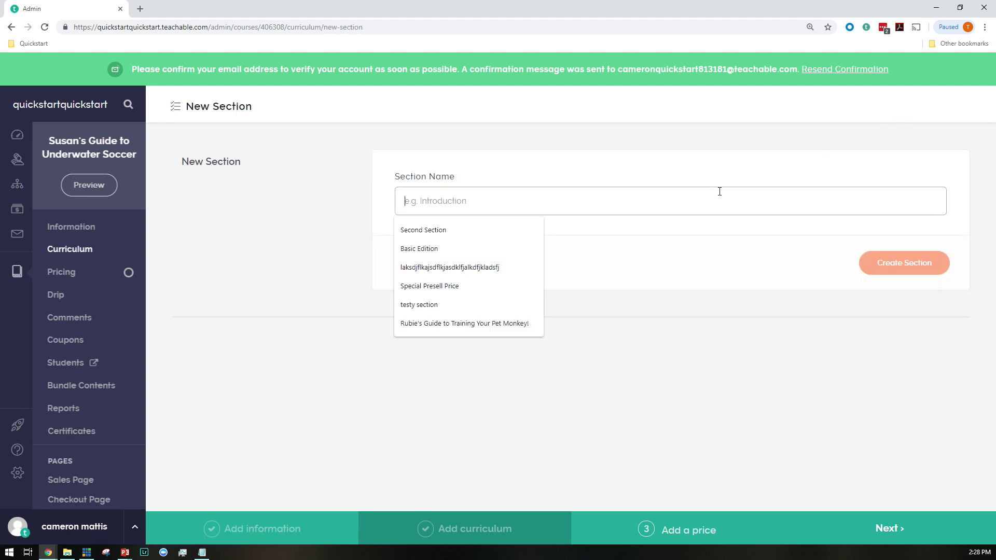
key(Down)
key(Return)
click(933, 264)
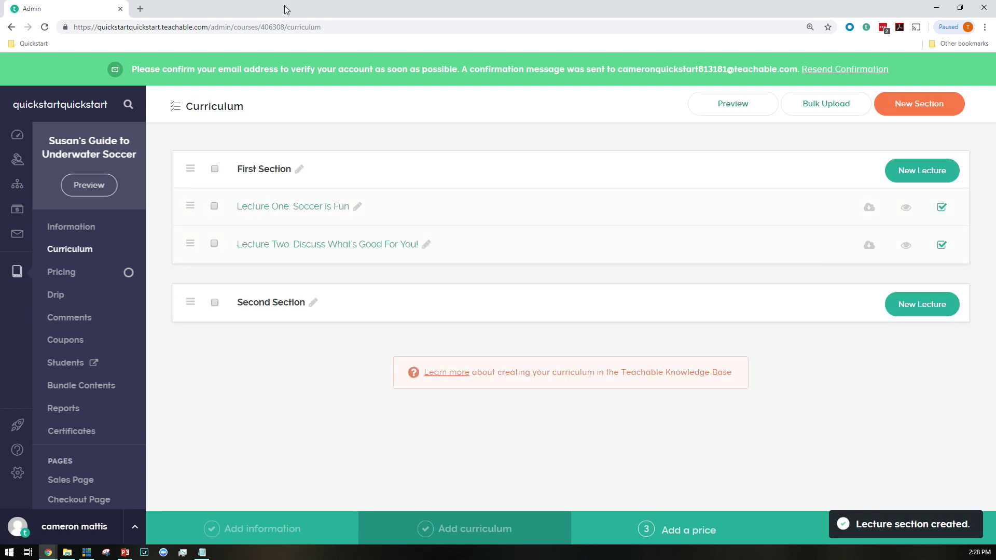
click(820, 110)
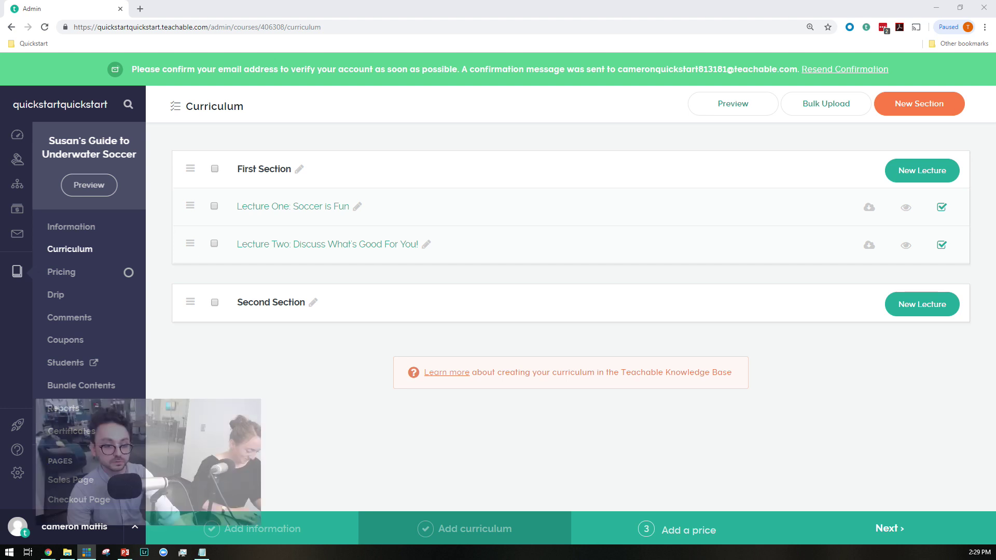
click(590, 368)
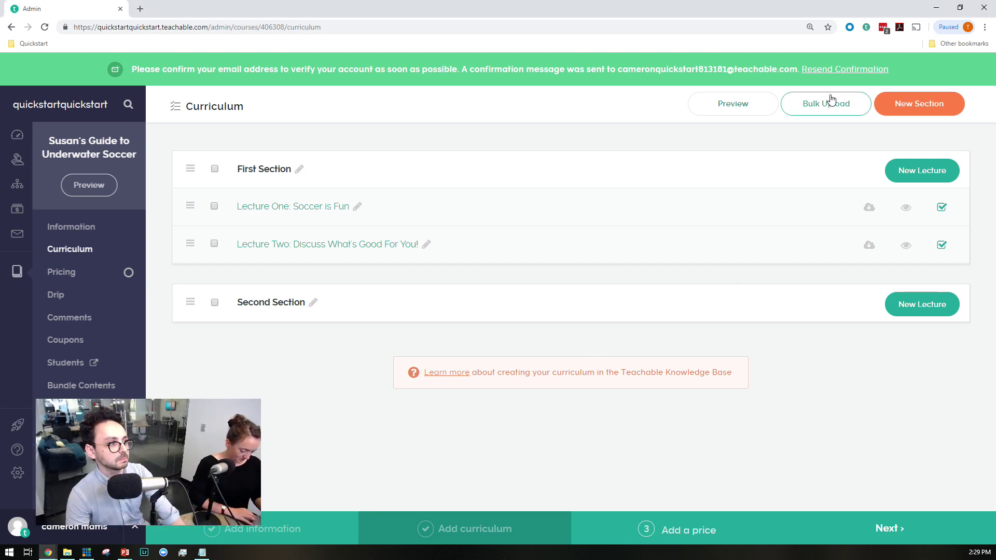
Bulk-upload the seven lecture files from File Explorer into Second Section as draft lectures
click(829, 104)
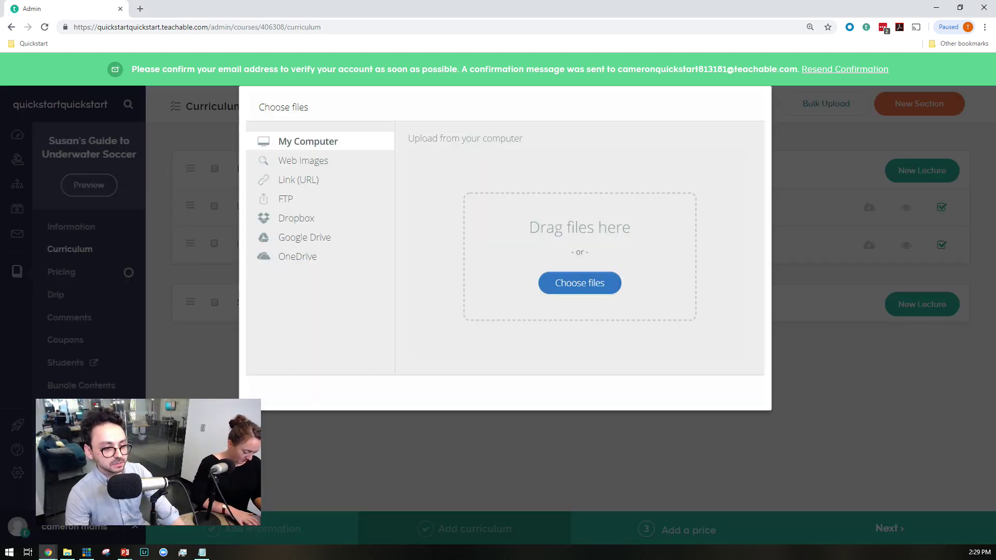
key(alt+Tab)
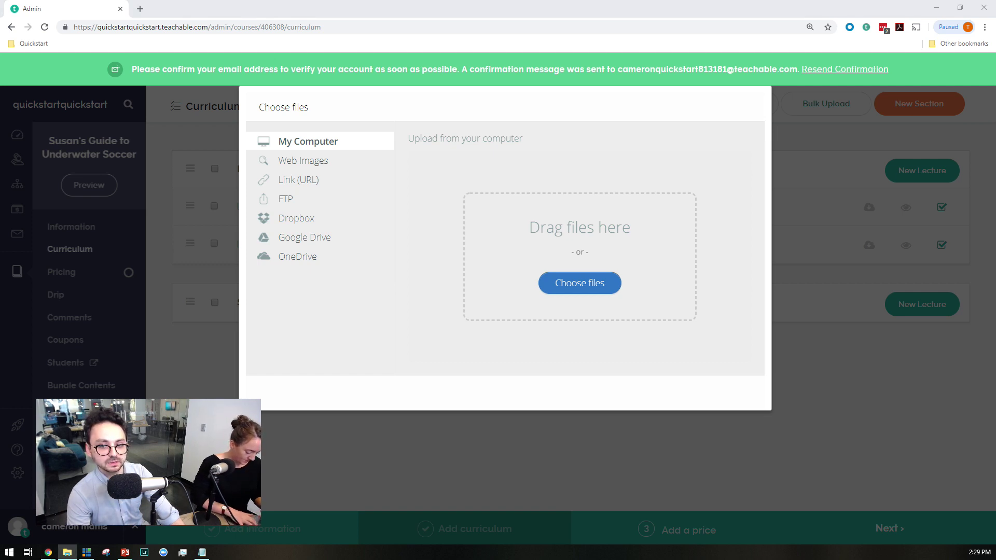
drag(565, 306, 554, 279)
click(723, 395)
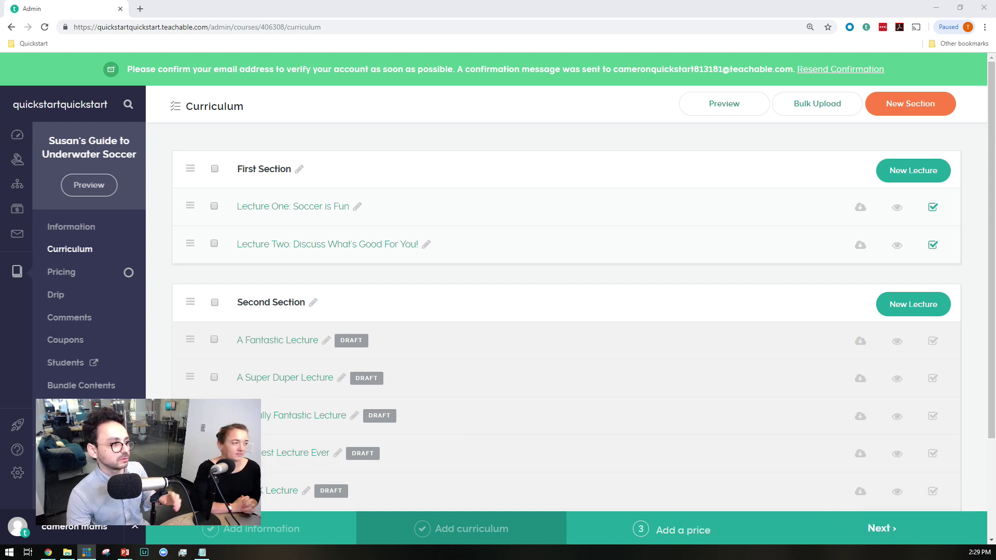
scroll(790, 275, down, 2)
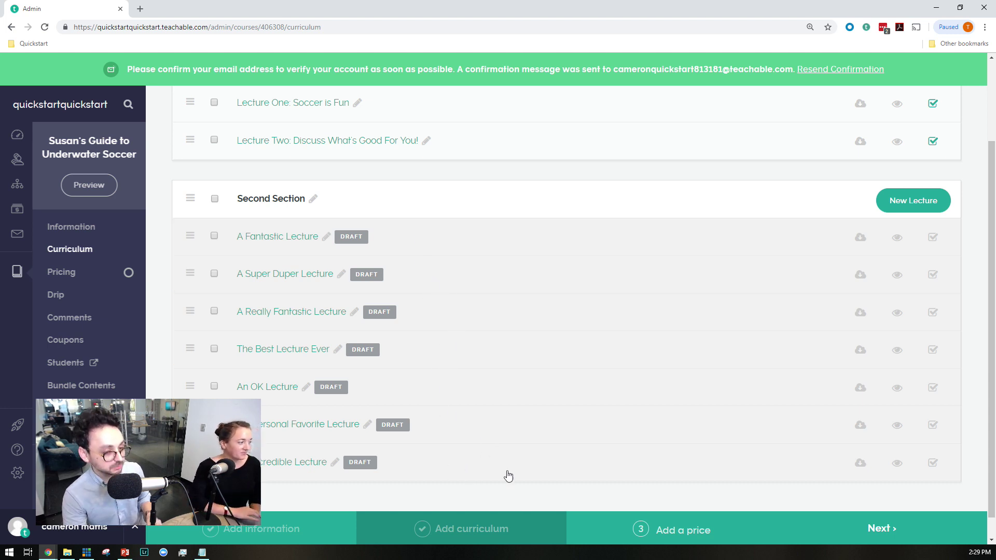
scroll(582, 432, down, 1)
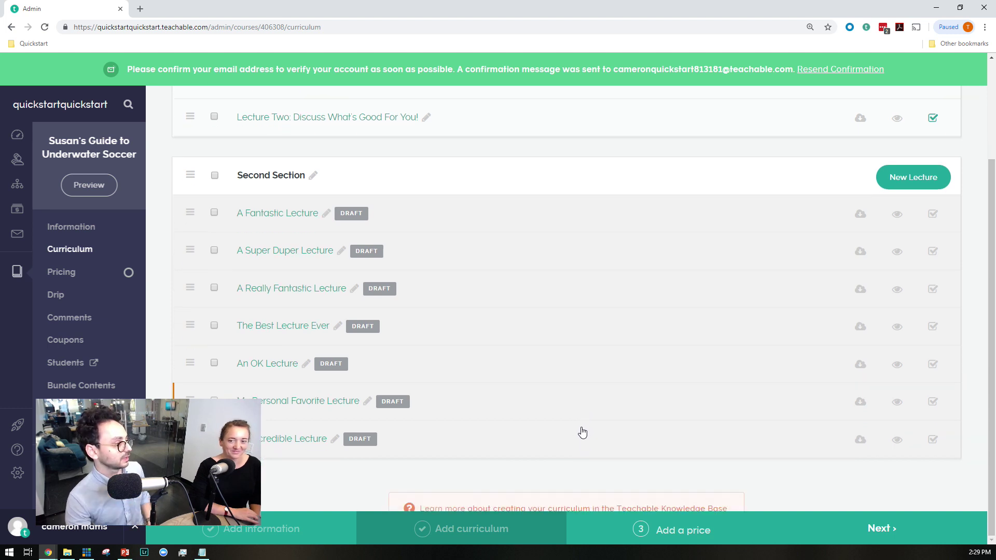
scroll(581, 432, up, 3)
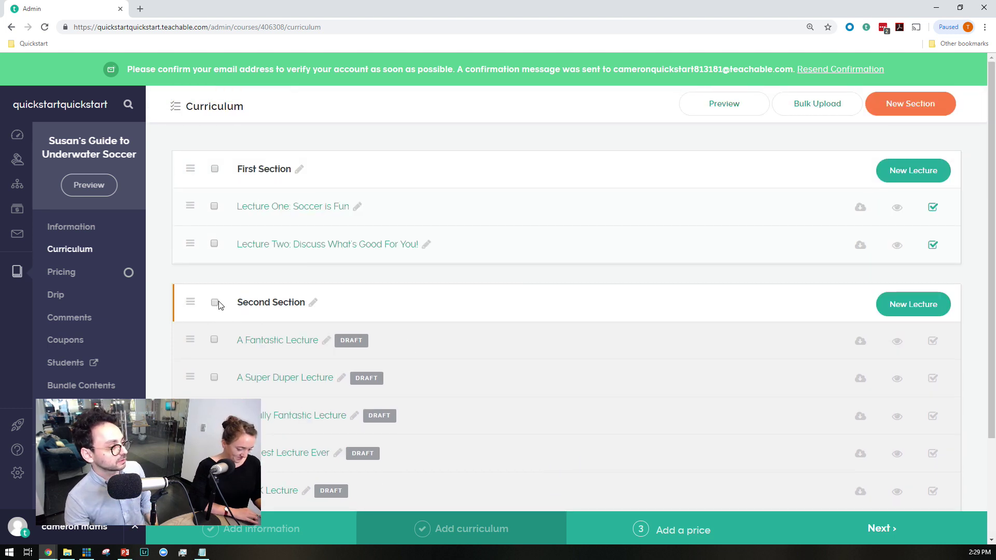
Bulk-publish all Second Section lectures, leaving A Fantastic Lecture non-downloadable
click(215, 303)
click(337, 106)
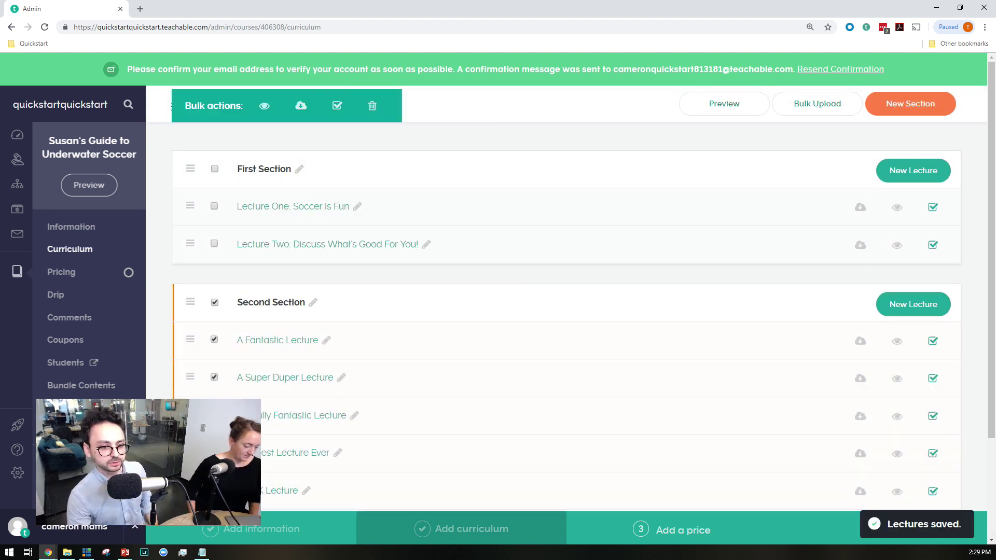
click(678, 284)
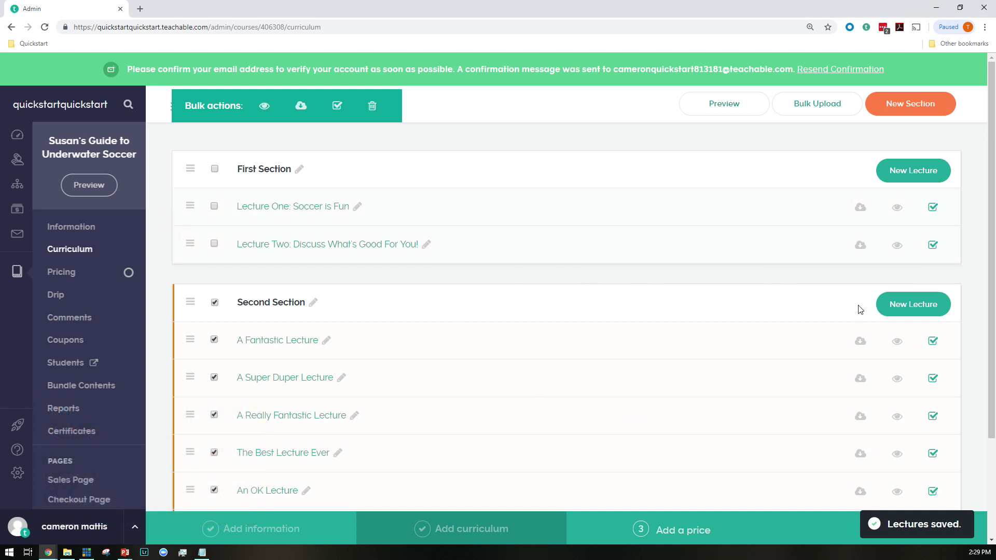
scroll(860, 307, down, 1)
click(861, 294)
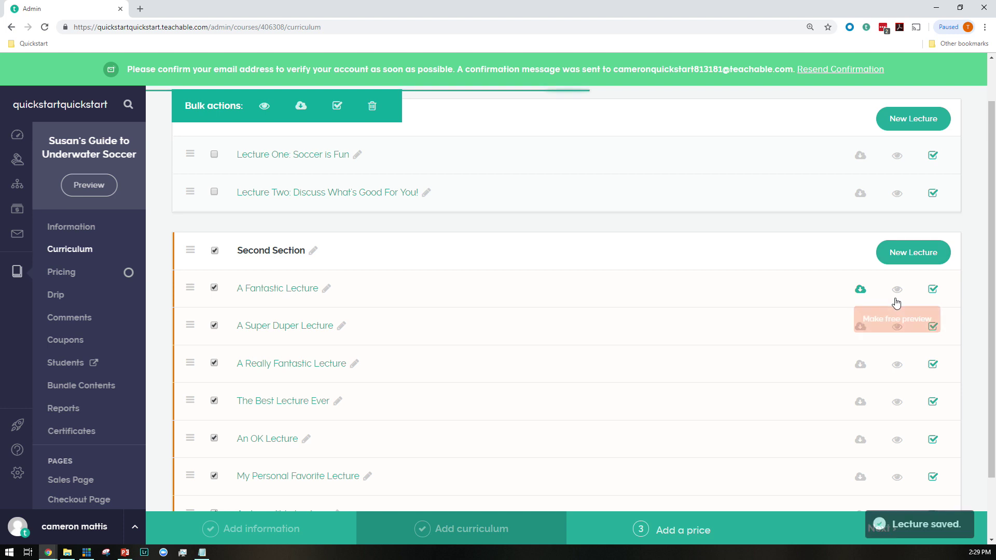
click(861, 294)
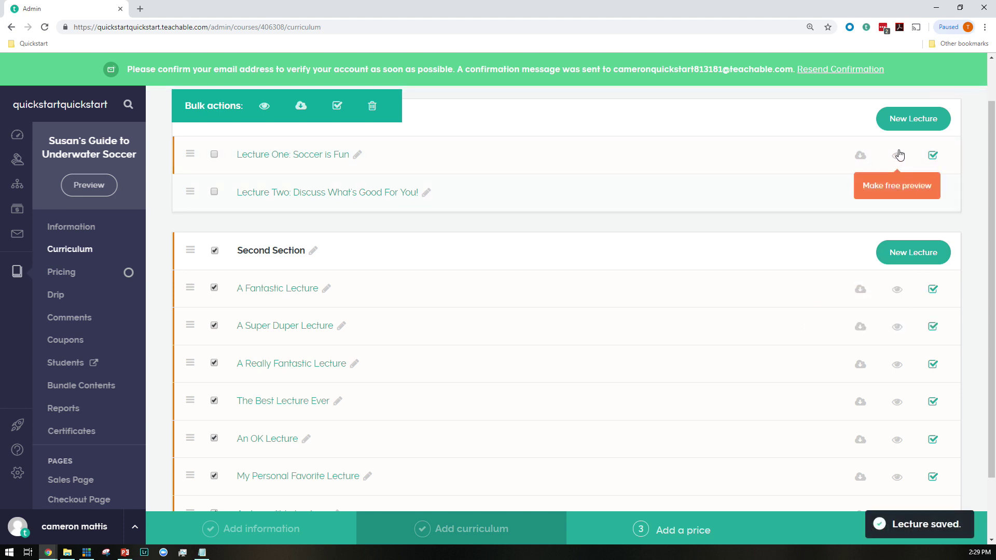
Make 'Lecture One: Soccer is Fun' and Lecture Two free previews
click(898, 157)
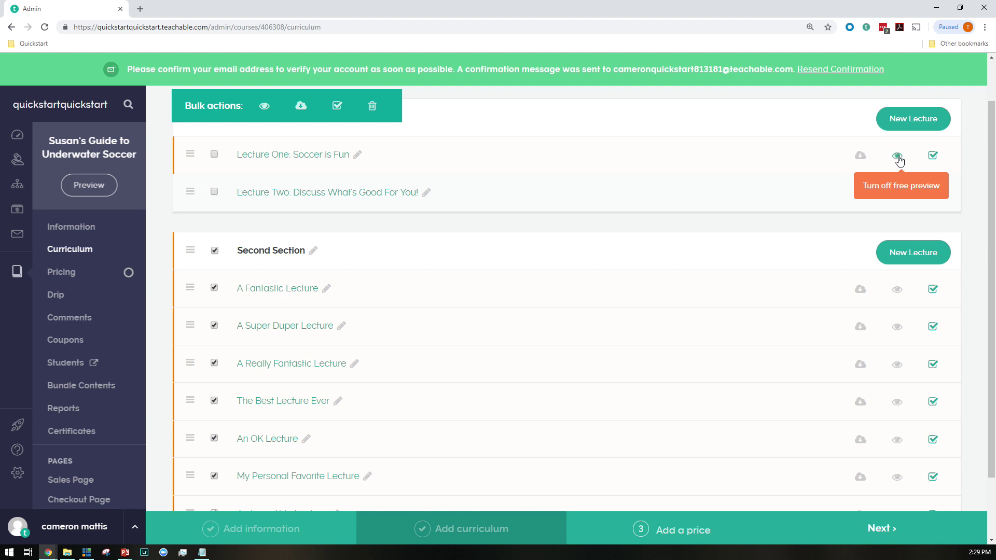
click(897, 193)
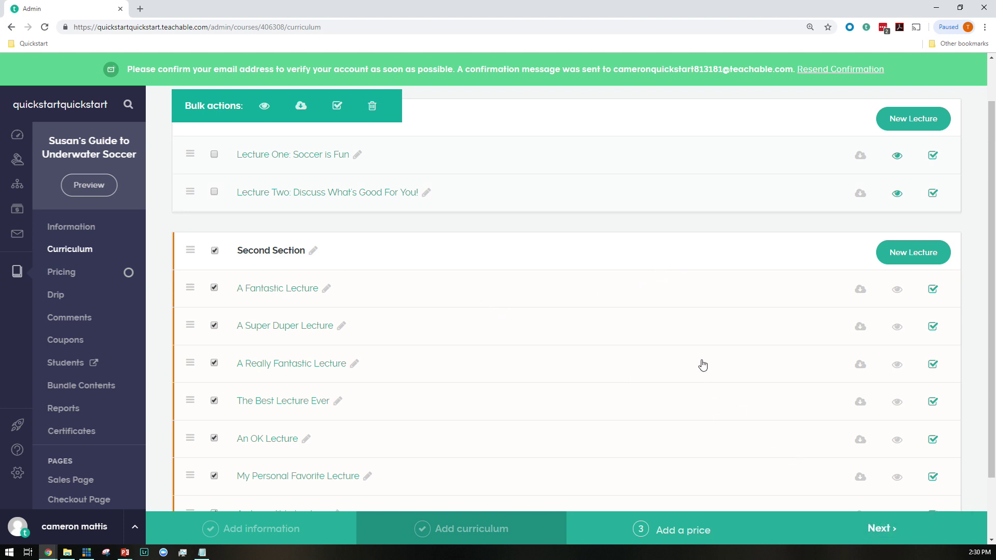
scroll(702, 366, up, 1)
scroll(684, 358, down, 2)
scroll(683, 358, up, 2)
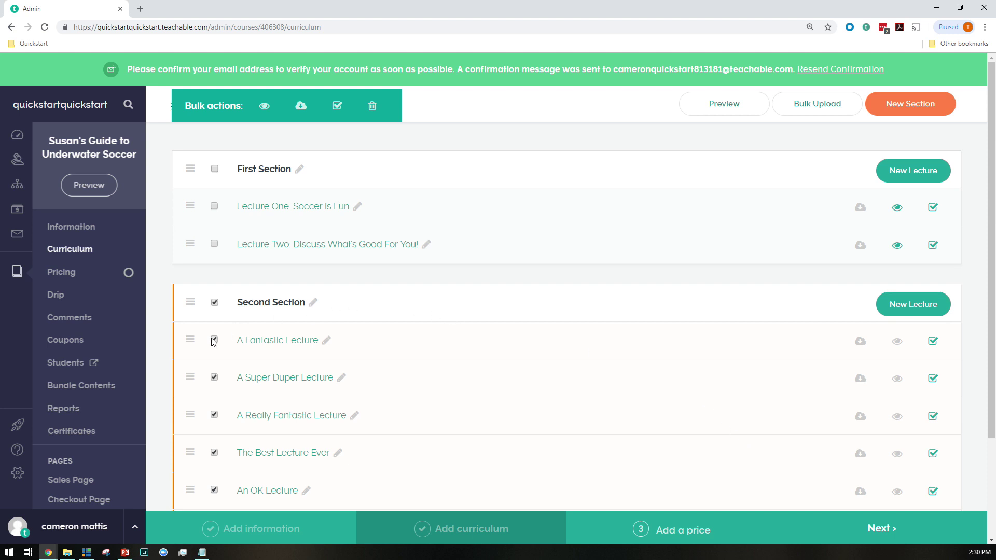
middle_click(75, 273)
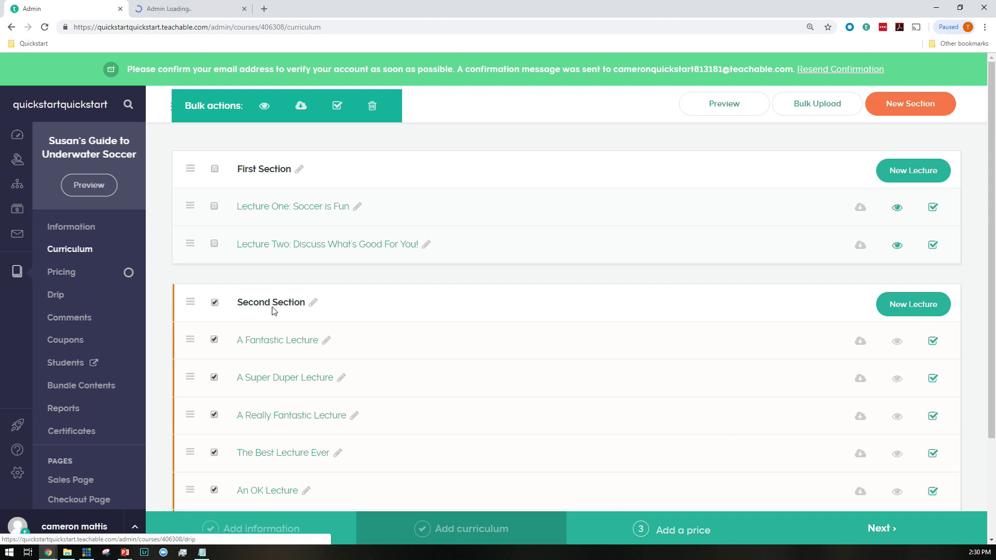
On the course's Pricing page, create a one-time purchase plan at 299 USD
click(151, 9)
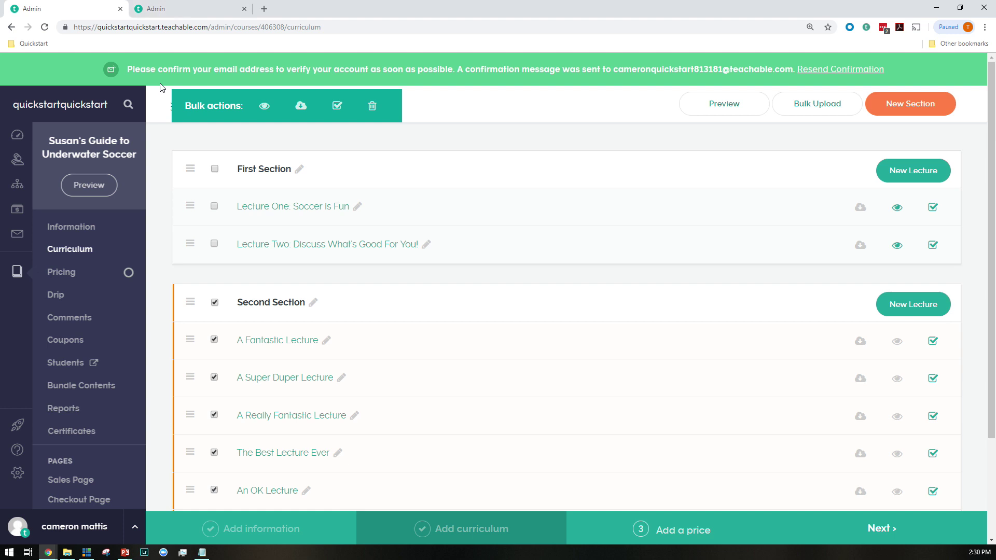
click(244, 9)
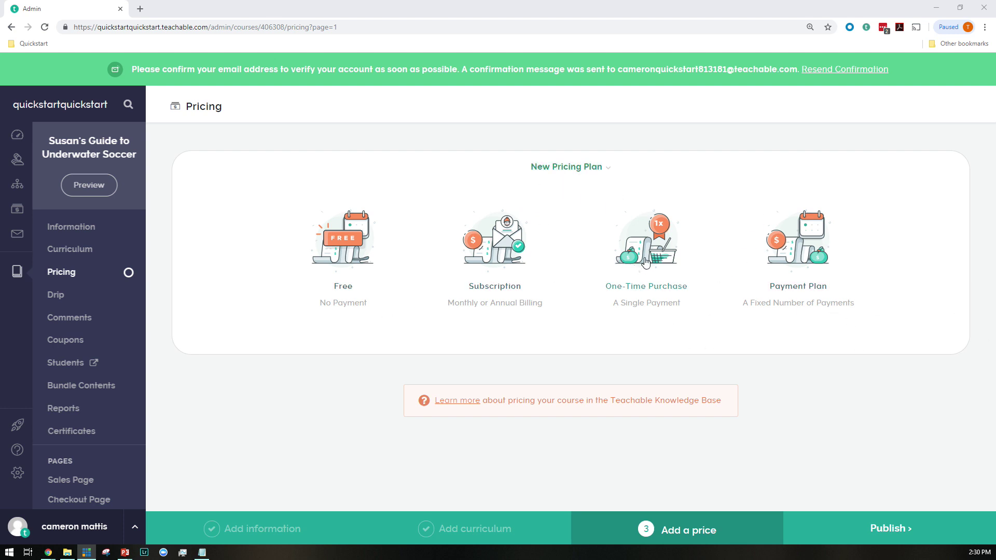
click(646, 263)
click(469, 221)
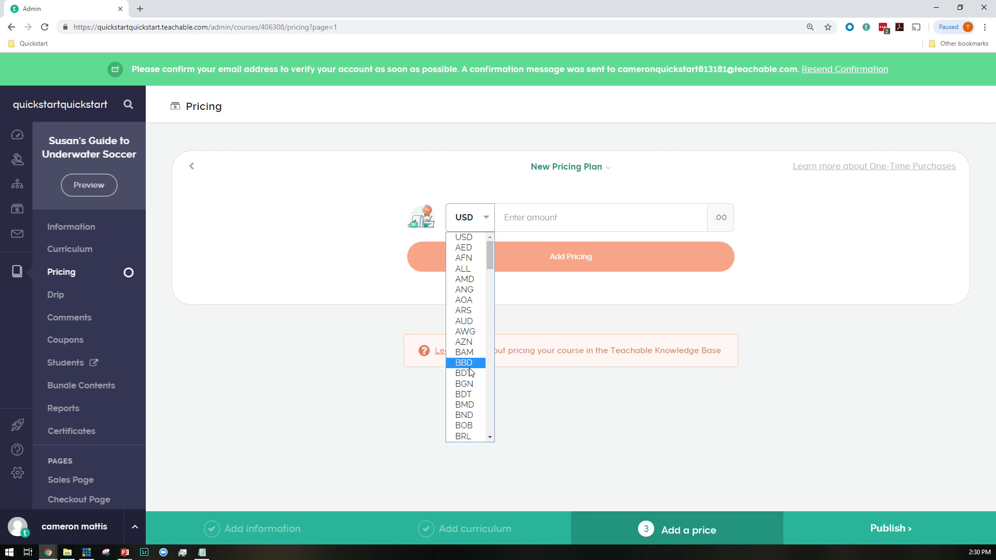
click(547, 214)
click(540, 248)
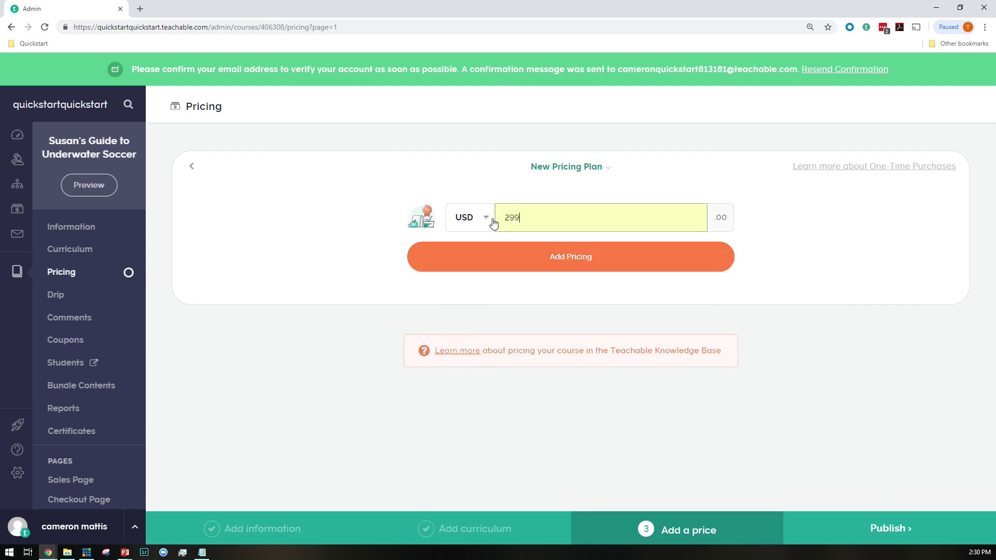
click(473, 216)
click(387, 276)
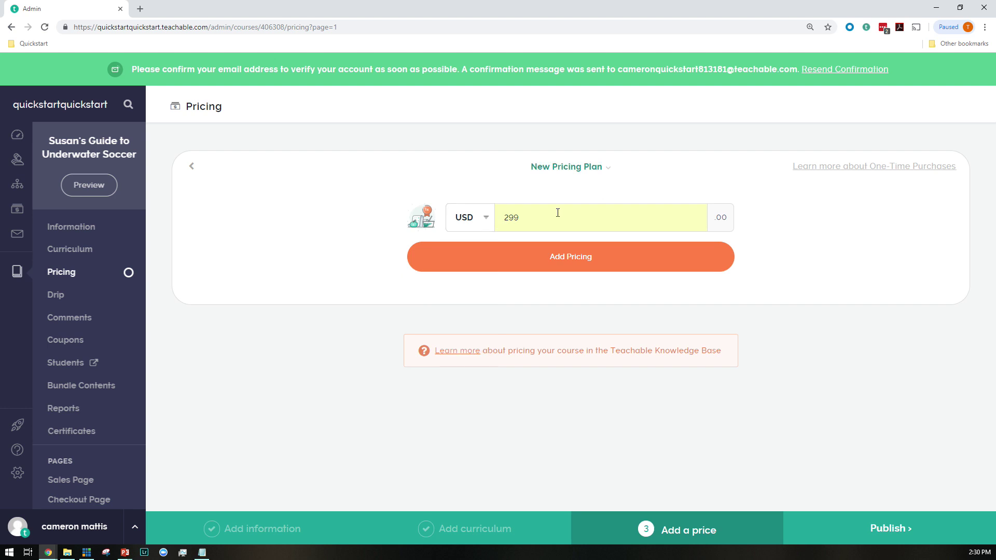
click(582, 262)
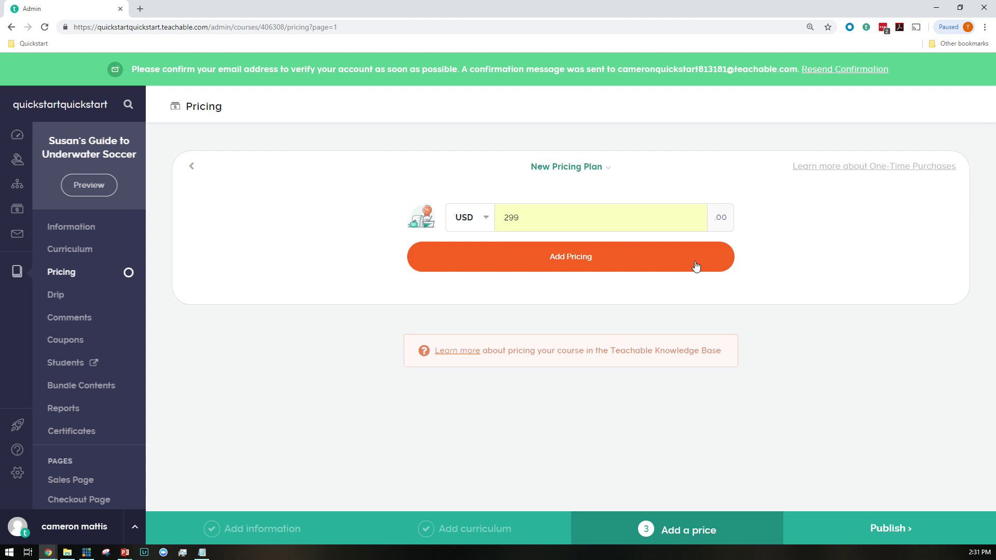
click(696, 266)
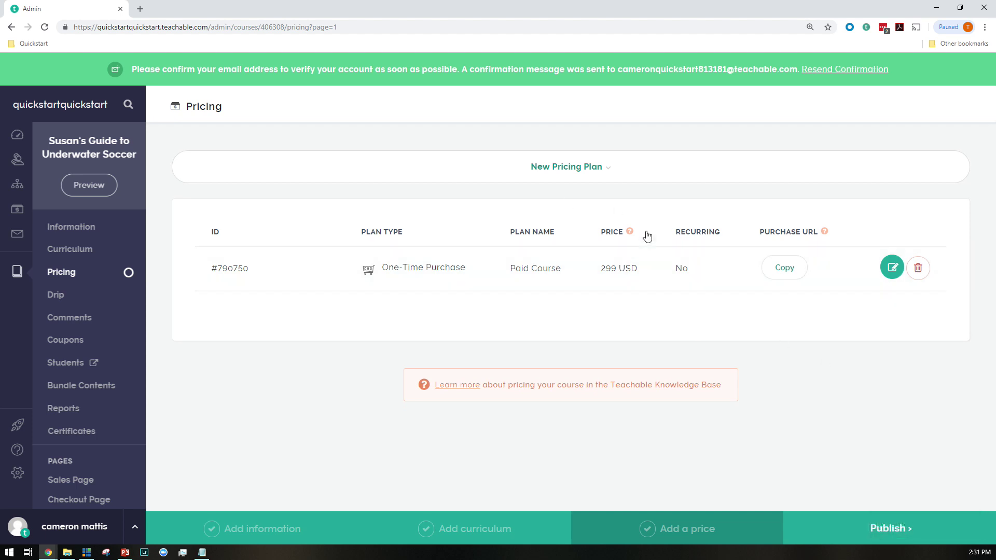
Rename the 299 USD plan 'Basic Edition', subtitle 'Includes only the course', and save it
click(892, 267)
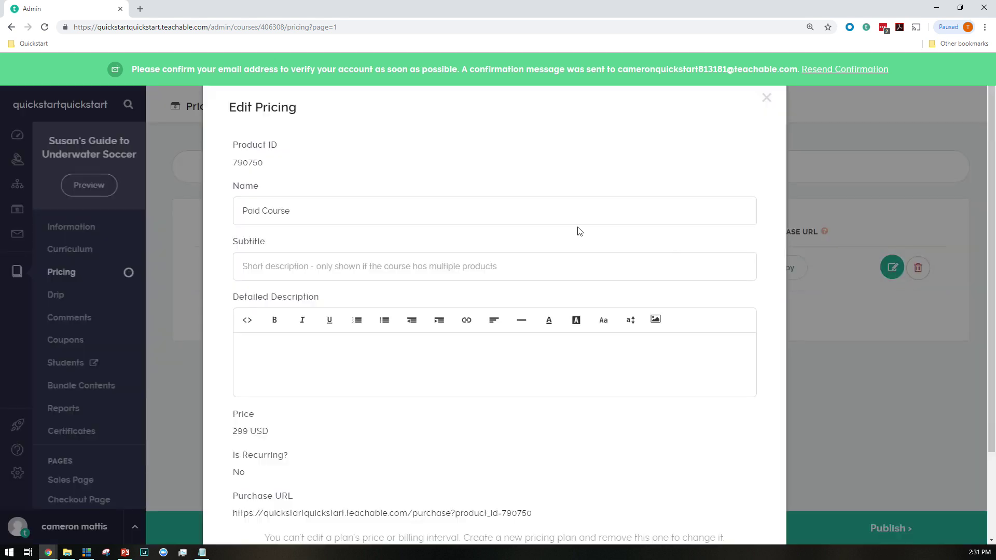
triple_click(297, 211)
text(B)
key(Down)
key(Return)
key(Tab)
key(Down)
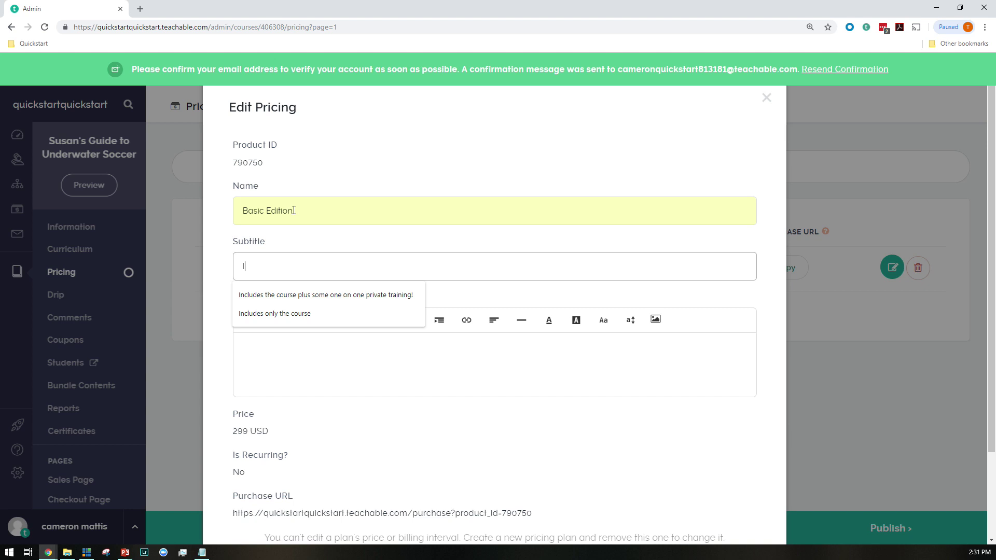
key(Down)
key(Down)
key(Return)
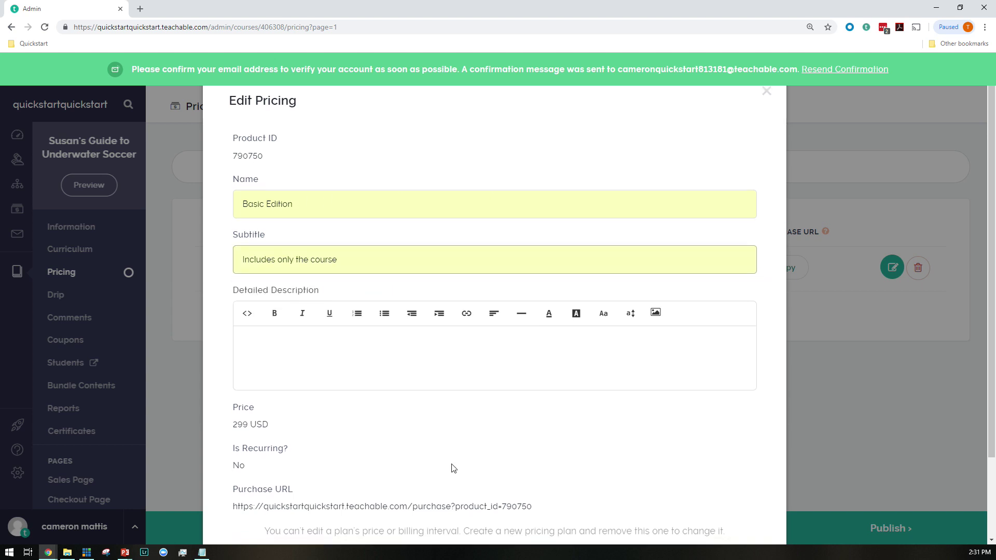
scroll(768, 494, down, 2)
click(704, 490)
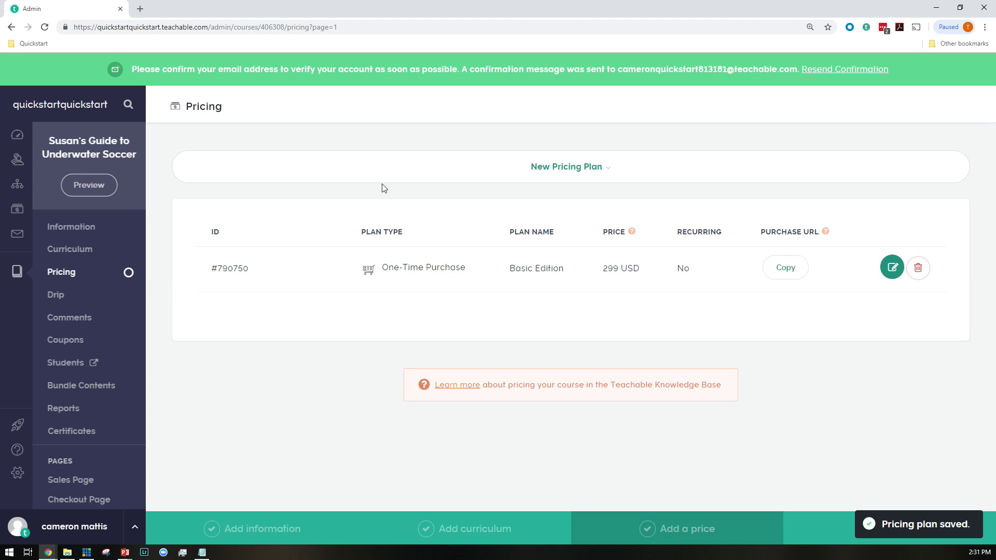
Add a one-time 'VIP Edition' plan at 899 USD, subtitled with course plus private training
click(581, 169)
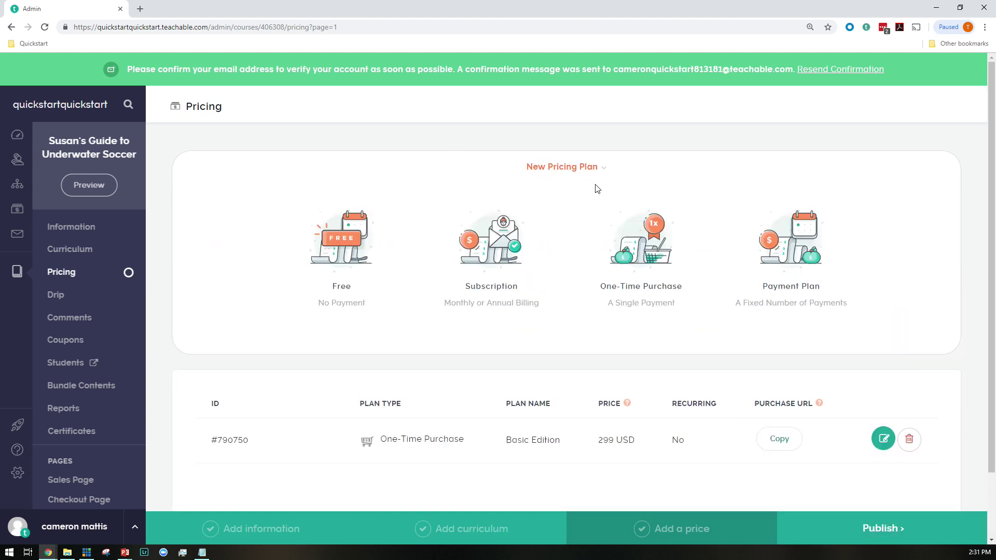
click(638, 259)
click(515, 218)
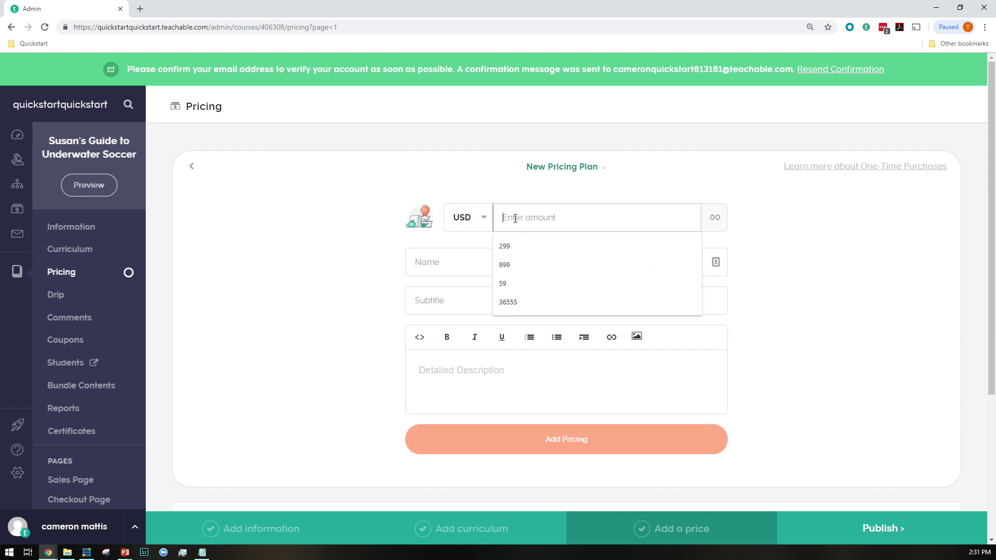
key(Down)
key(Down)
key(Return)
key(Tab)
text(VIP)
key(Tab)
text(I)
key(Down)
key(Down)
key(Return)
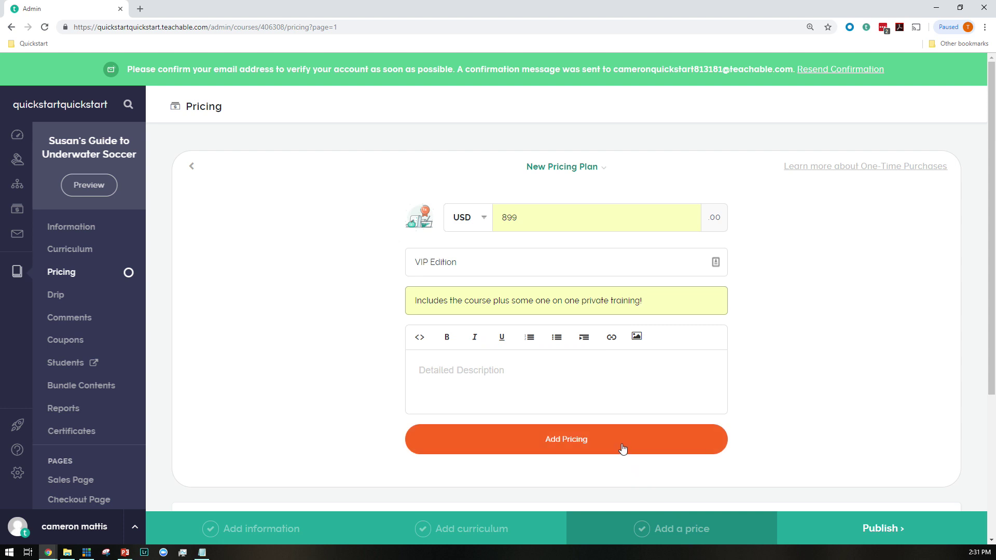
click(622, 449)
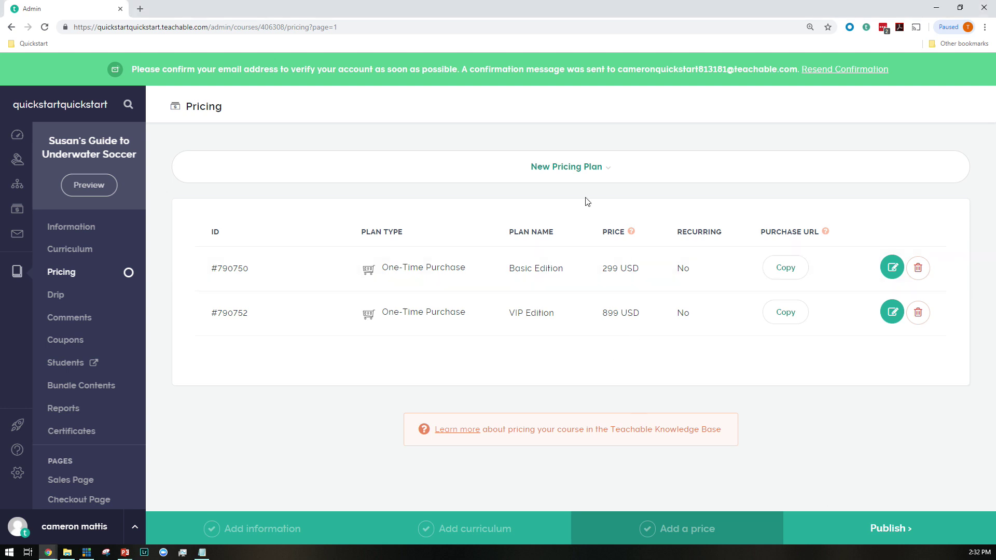
Add 'Installment plan': six monthly 59 USD payments, subtitled 'Select this option to pay over time'
click(560, 167)
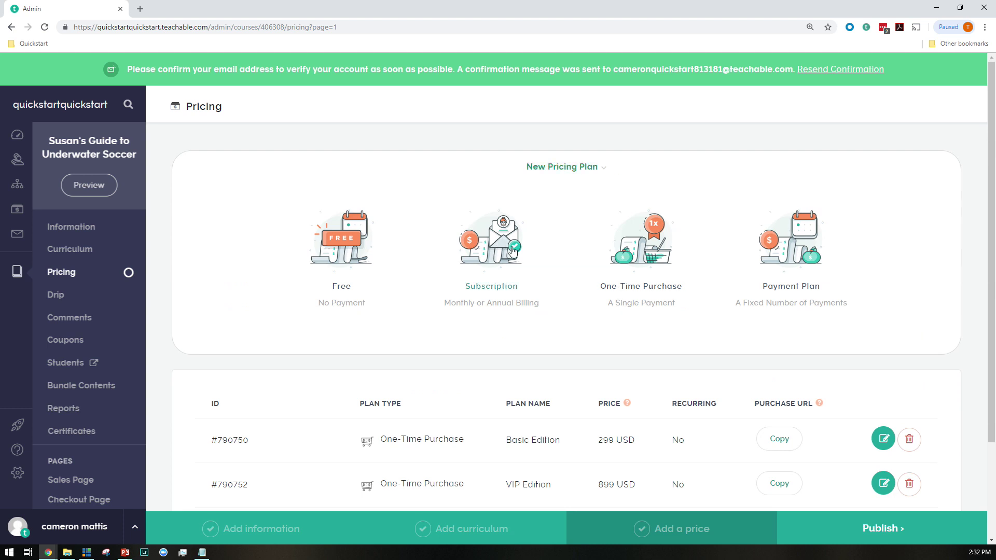
scroll(549, 257, down, 2)
click(788, 170)
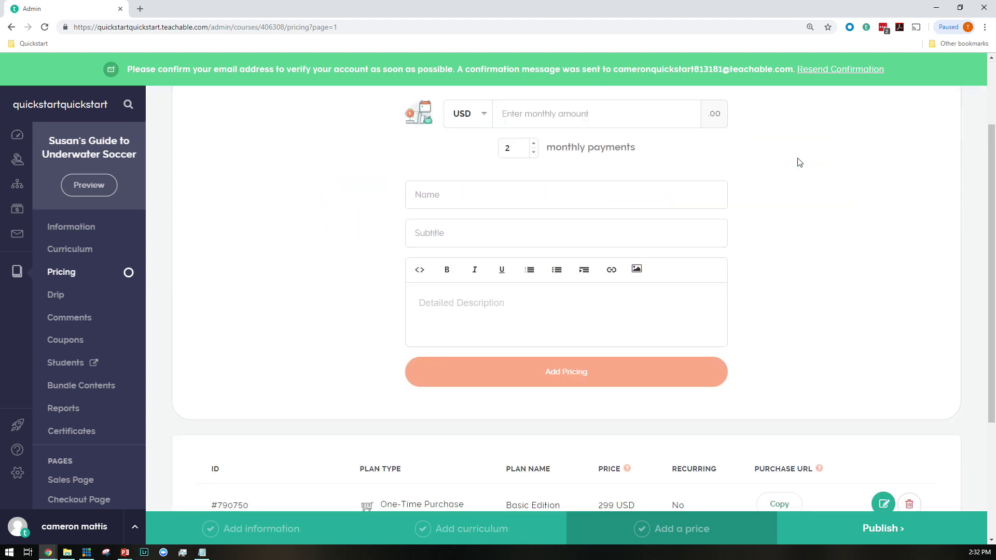
click(533, 248)
click(533, 248)
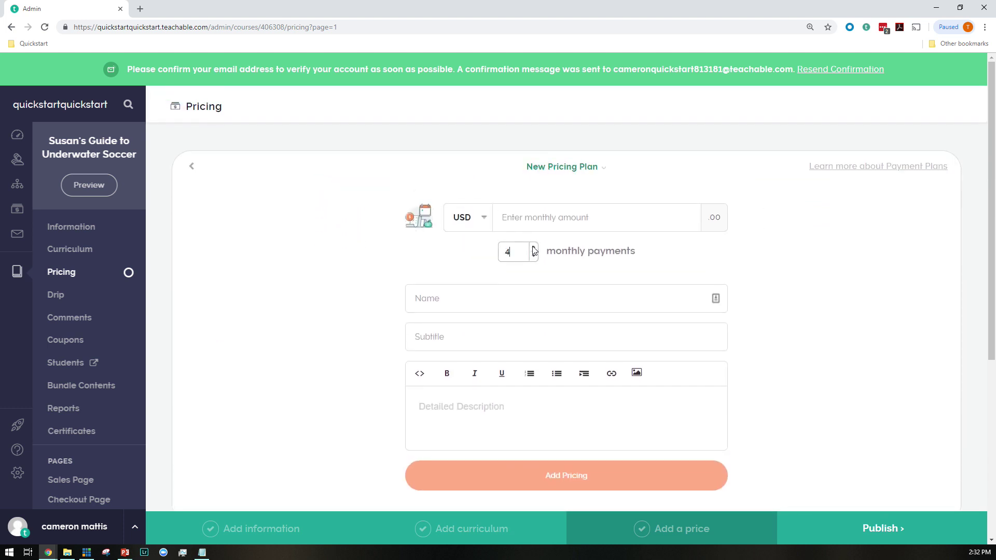
click(529, 223)
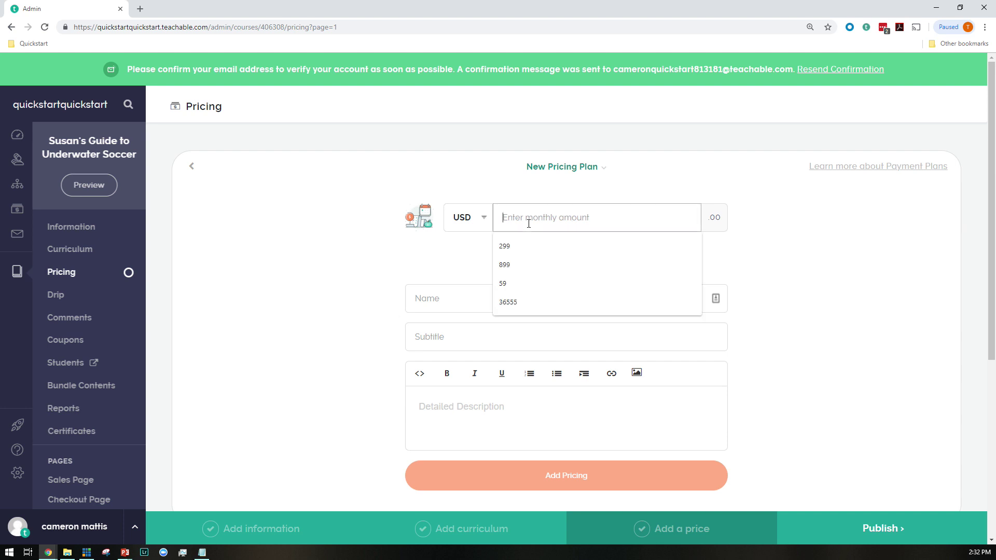
click(508, 284)
click(472, 300)
click(457, 331)
click(457, 337)
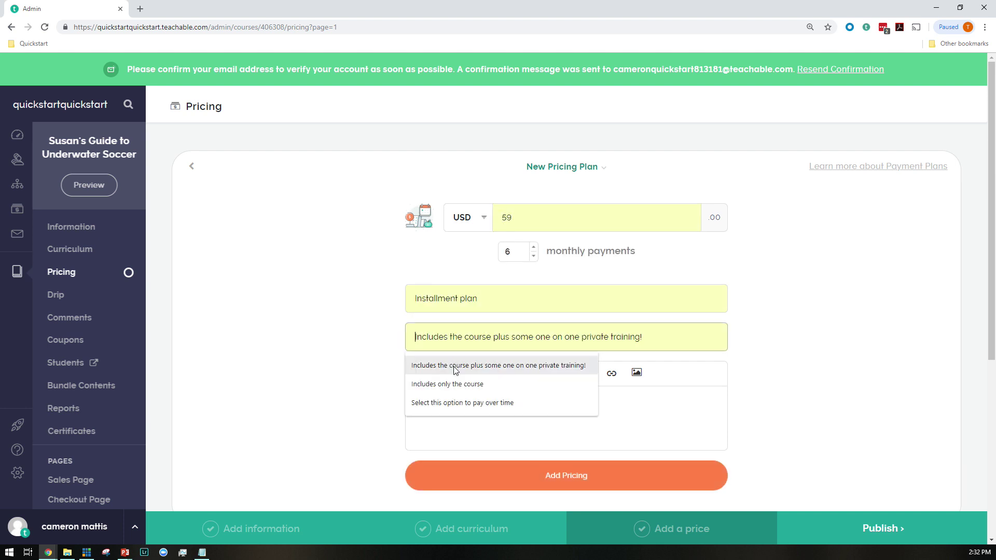
click(513, 403)
scroll(571, 379, down, 2)
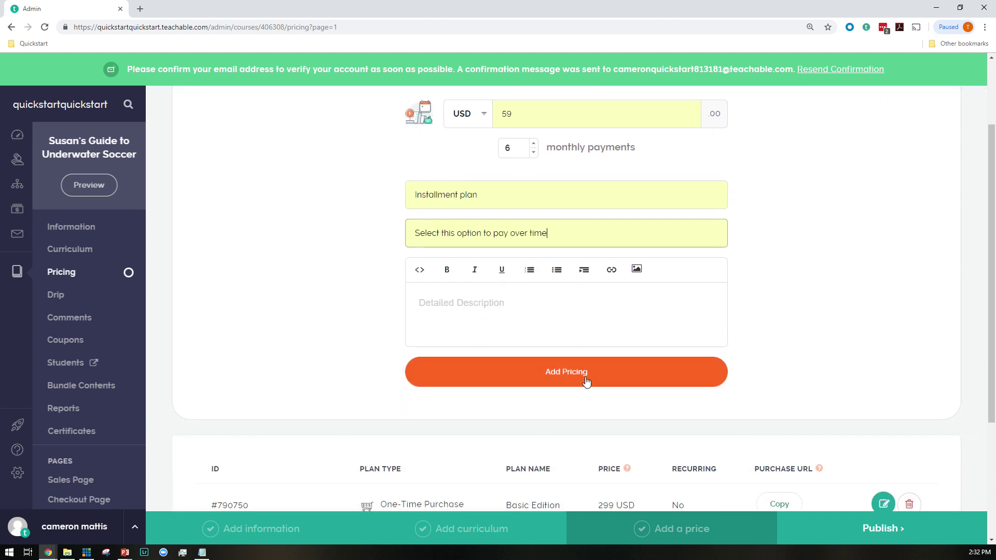
click(586, 380)
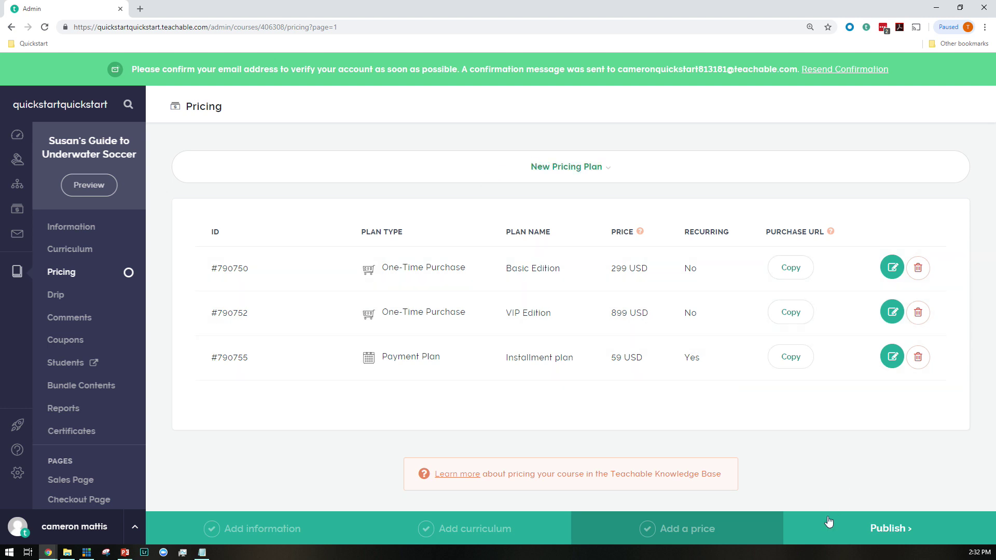
Publish the Susan's Guide to Underwater Soccer course
click(875, 533)
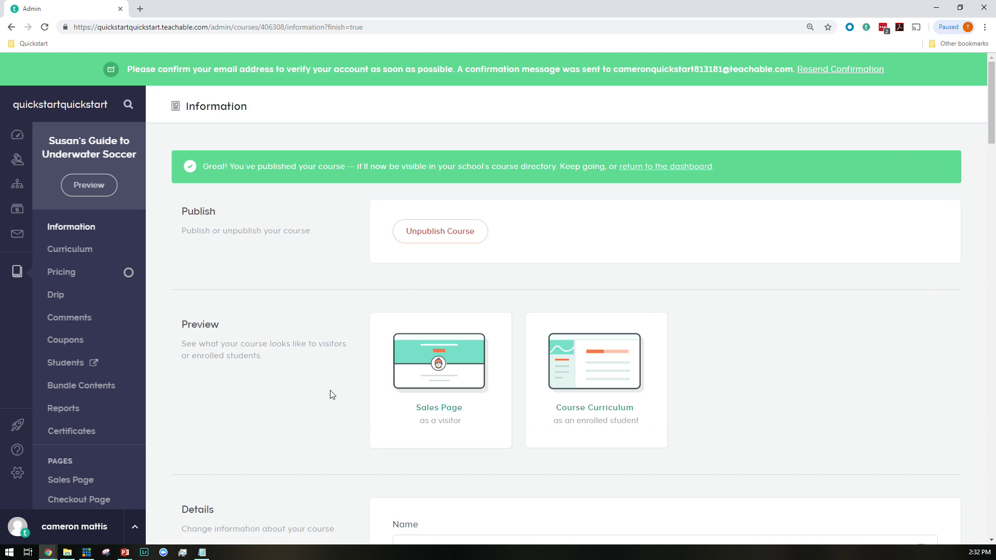
scroll(276, 356, down, 7)
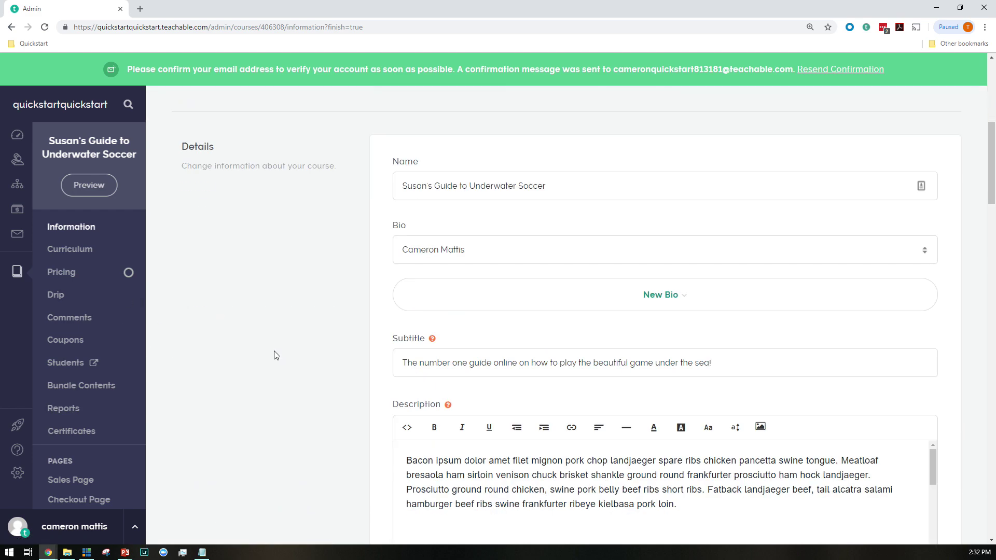
scroll(276, 356, down, 12)
scroll(772, 280, up, 3)
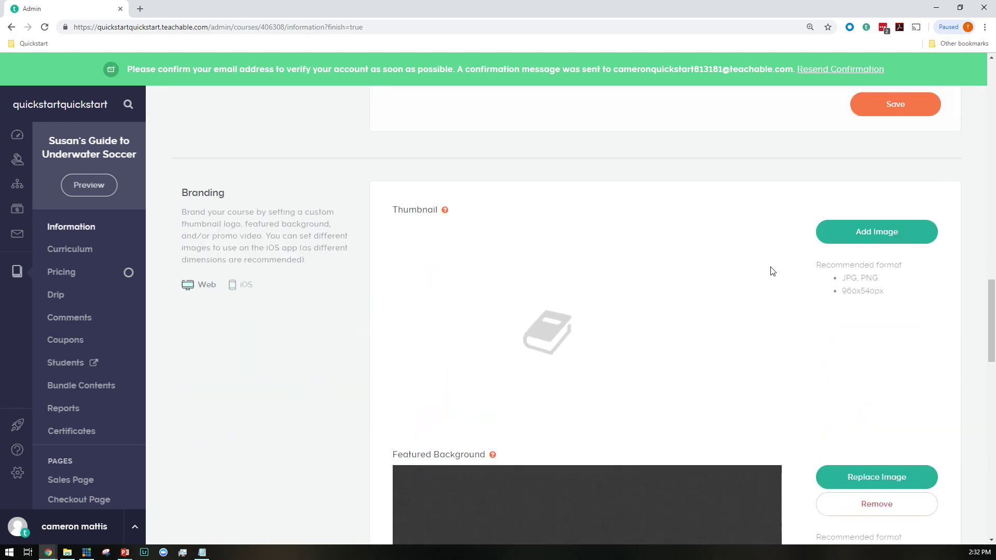
Upload the BG_beach photo as the course thumbnail
click(865, 228)
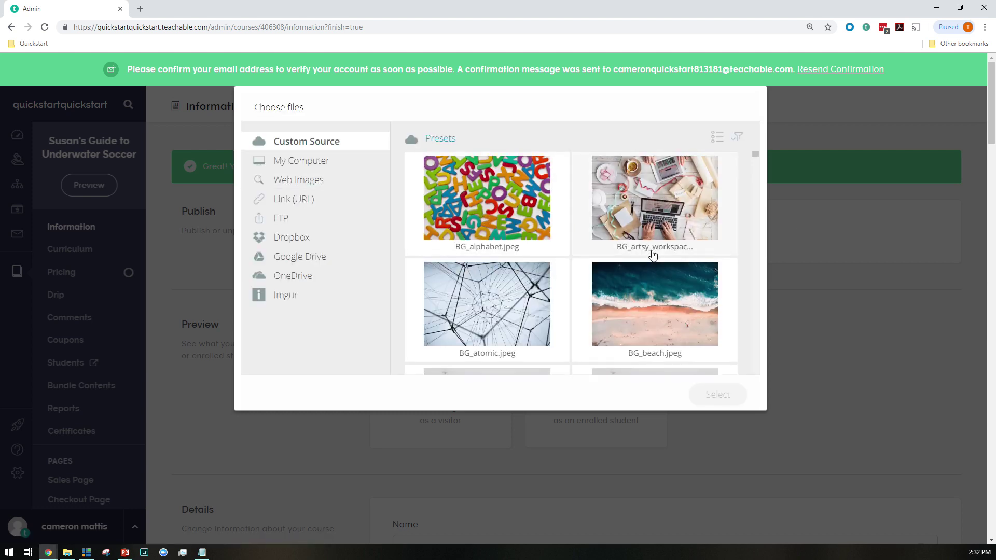
scroll(652, 254, down, 1)
click(652, 254)
click(709, 400)
click(722, 399)
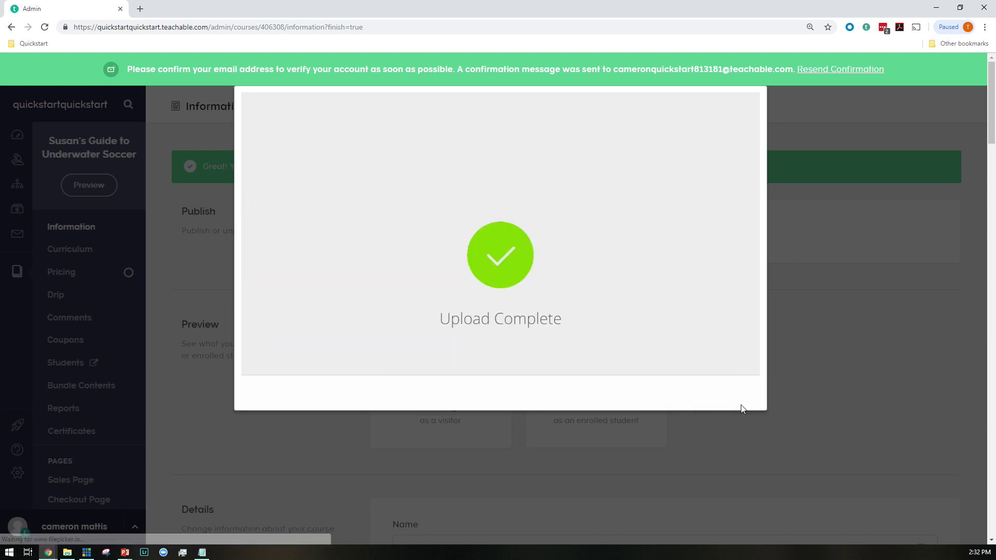
Upload the 'Promo video' file as the course's promo video
scroll(718, 427, down, 15)
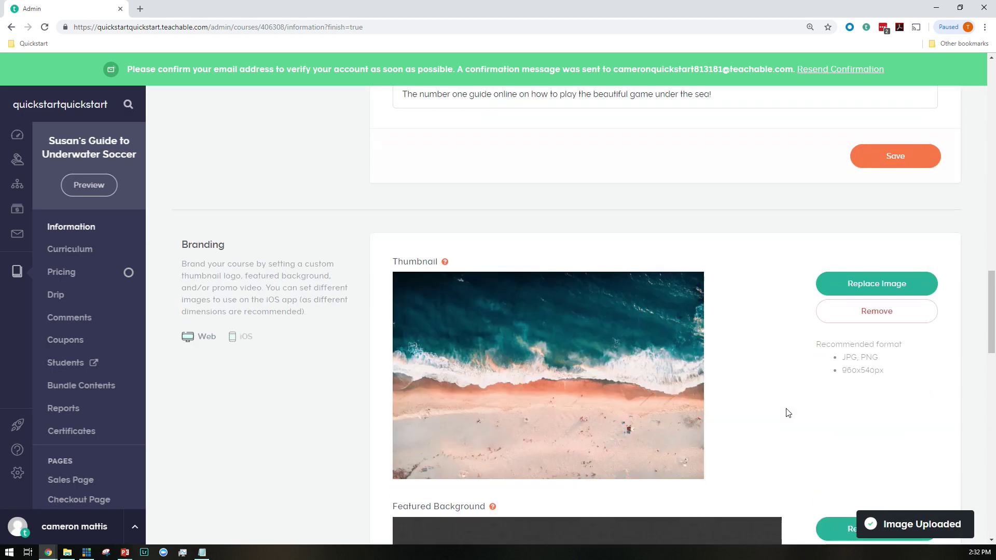
scroll(788, 412, down, 12)
click(898, 144)
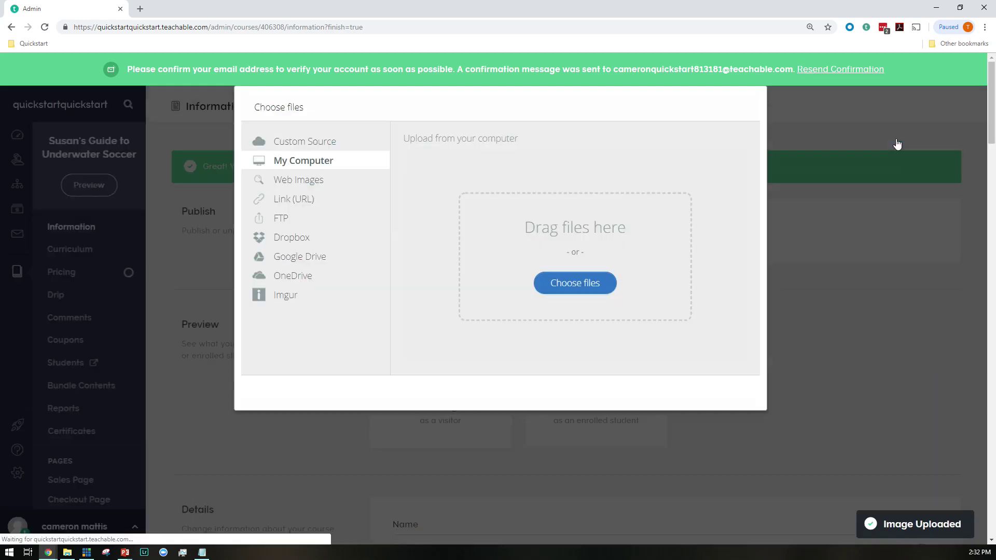
click(582, 287)
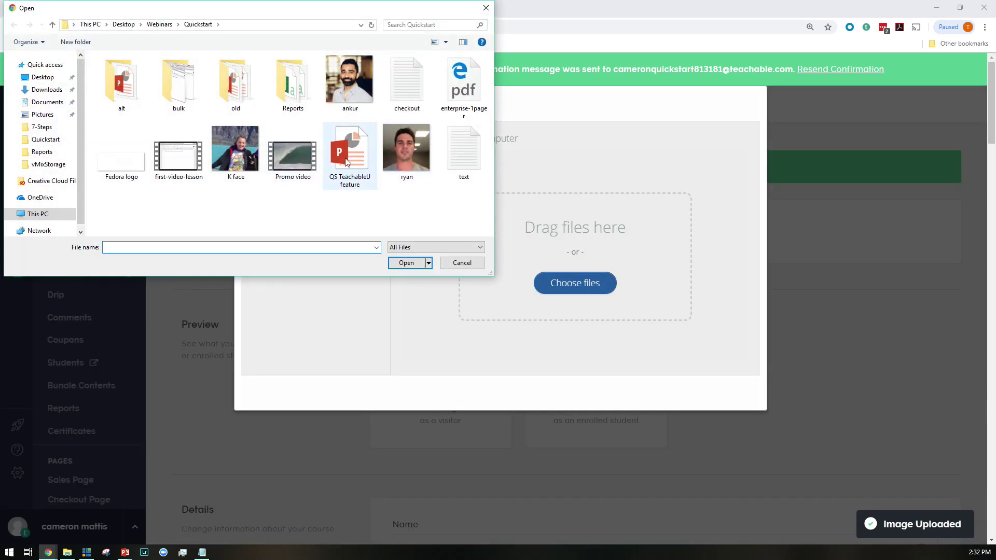
click(291, 155)
click(406, 262)
click(718, 397)
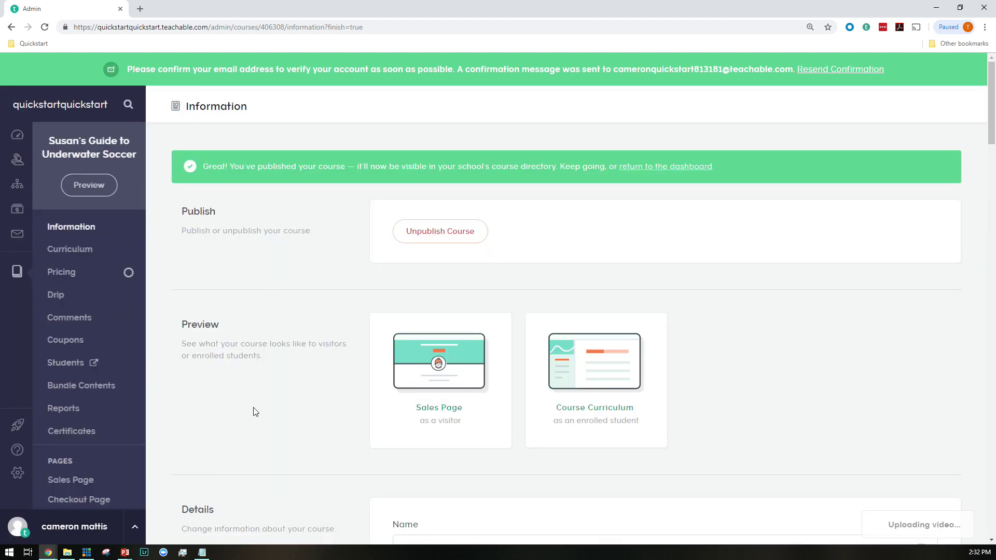
scroll(252, 409, down, 3)
Open the courses list in a new tab and start a new course
middle_click(134, 406)
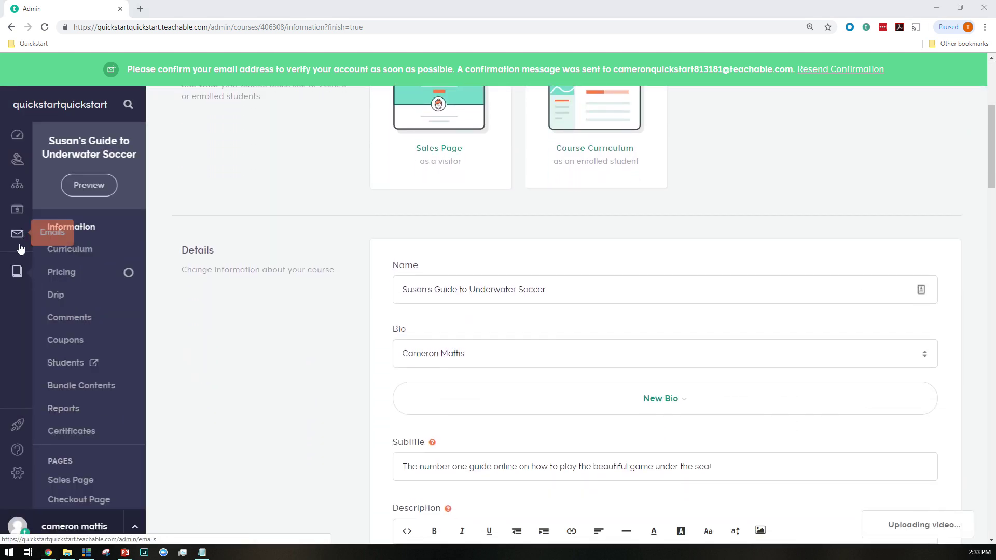
right_click(21, 270)
click(189, 6)
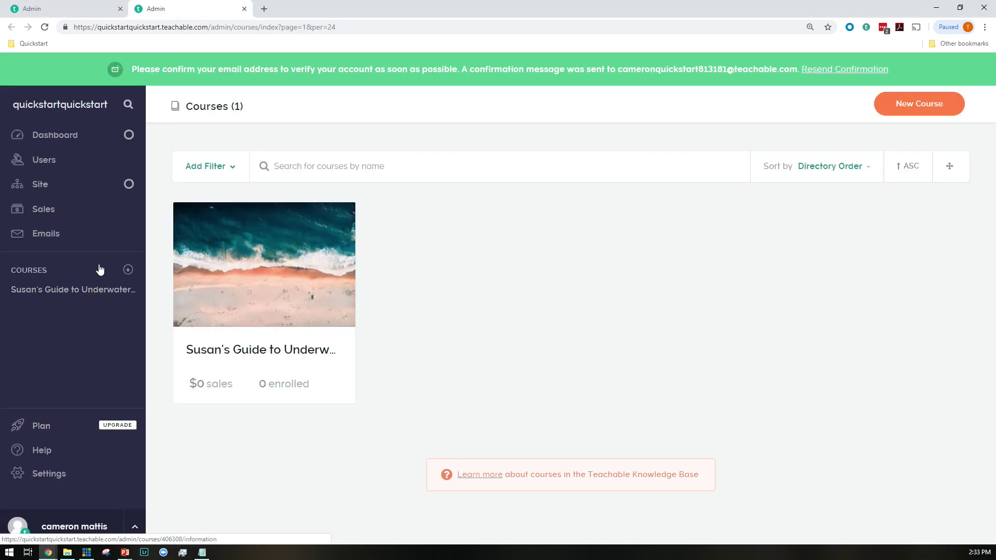
click(128, 271)
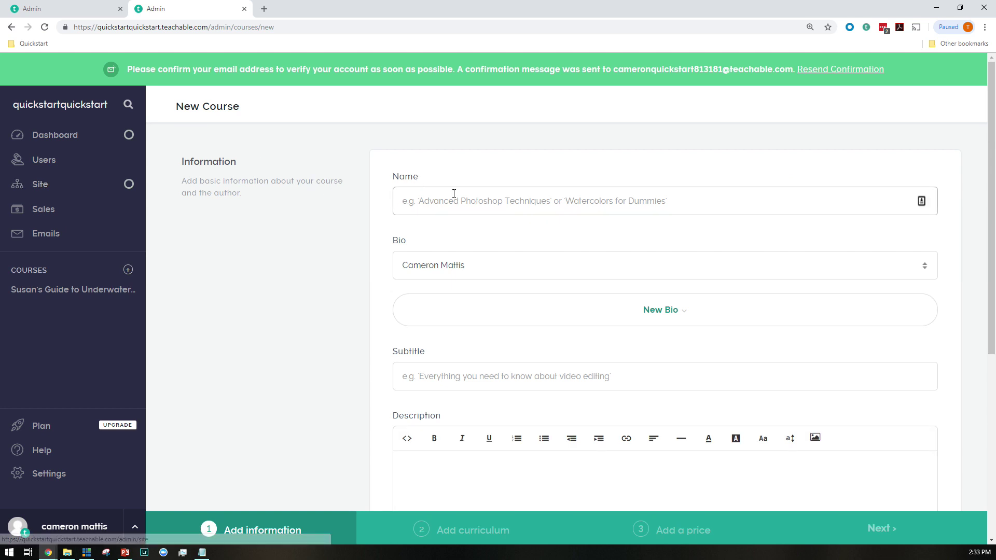
Create 'Monthly Subscription to Group Coaching' with placeholder subtitle 'adfadf' and description 'adfadfafe'
text(A)
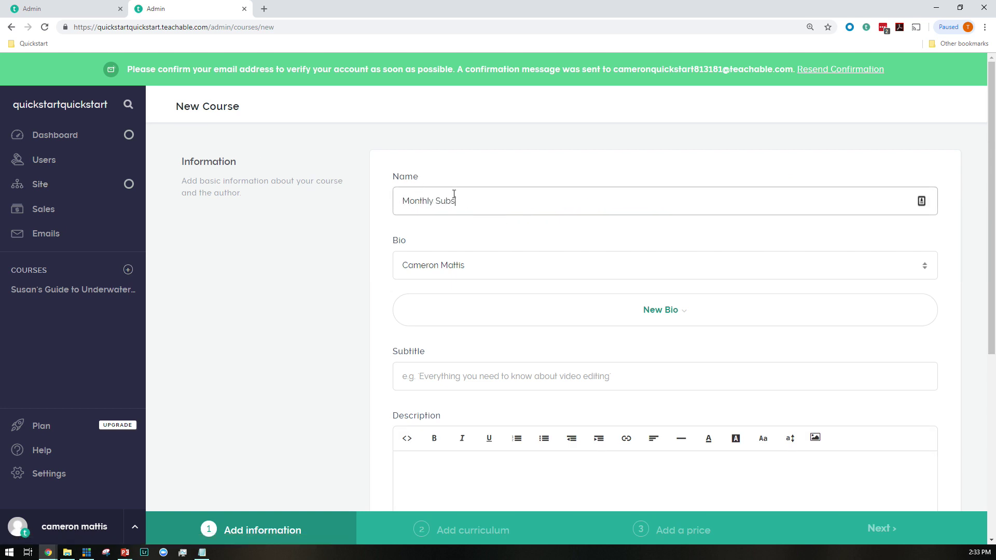
text(onthly Subscription to Group Coaching)
scroll(507, 264, down, 2)
click(444, 278)
text(adfadf)
click(578, 446)
text(adfadfafe)
scroll(584, 414, down, 4)
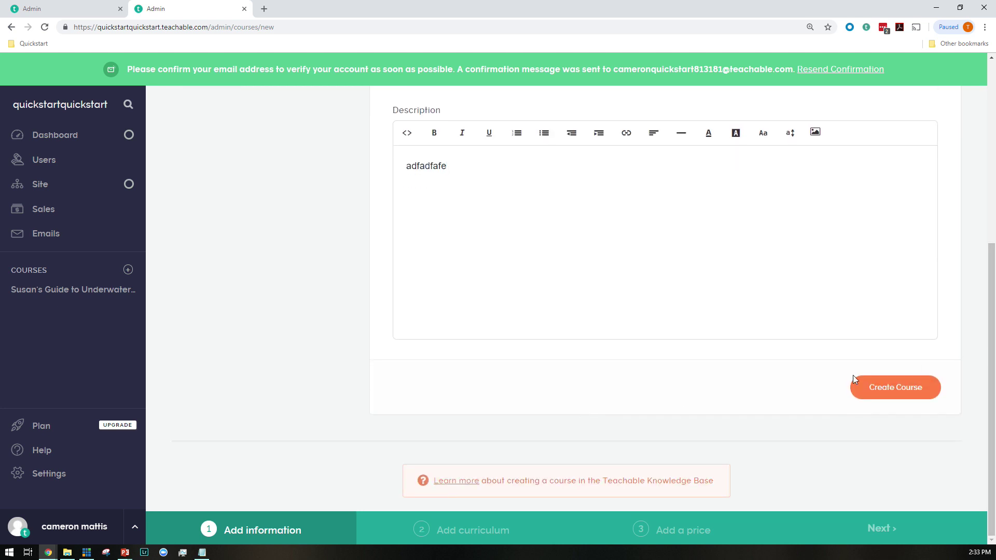
click(881, 391)
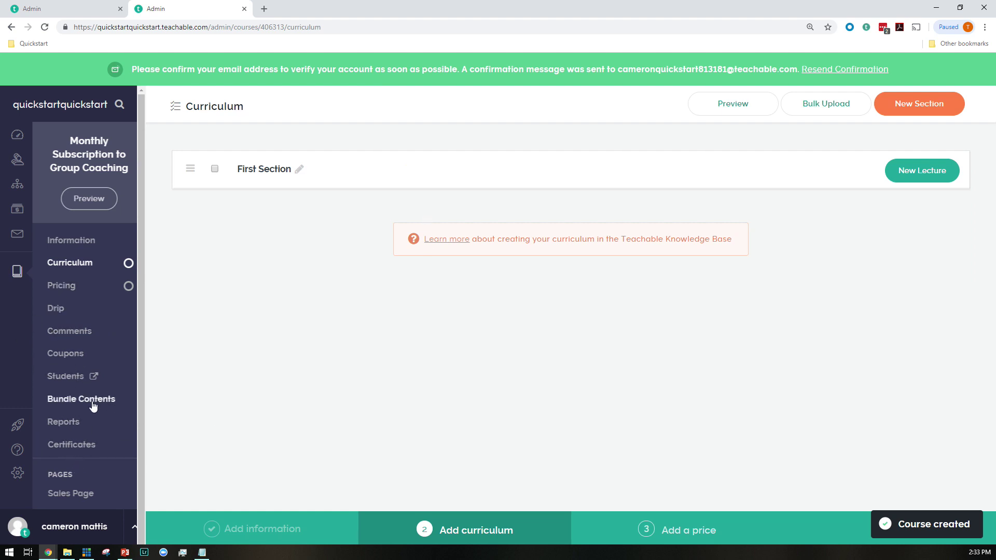
Add a 299 USD per month subscription pricing plan to the coaching course
click(88, 284)
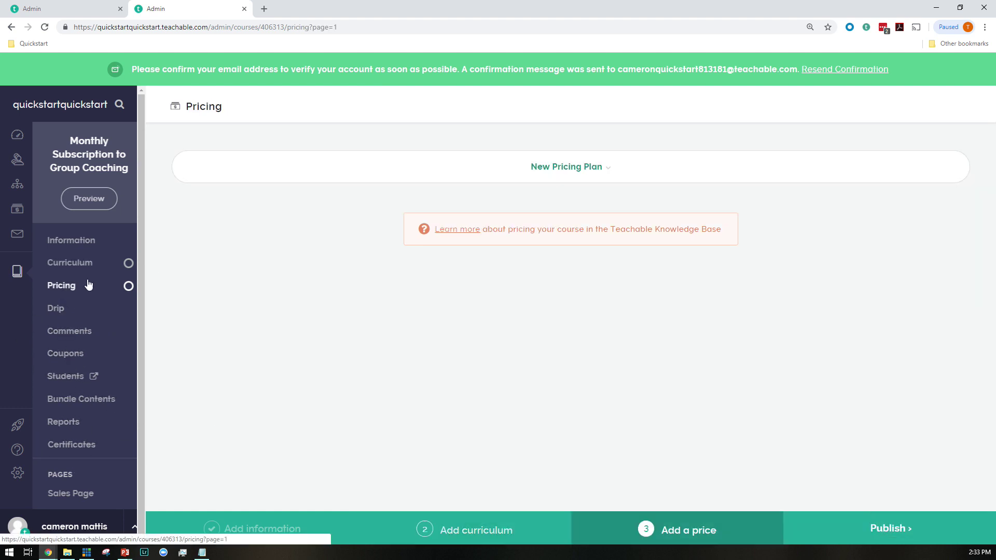
click(568, 179)
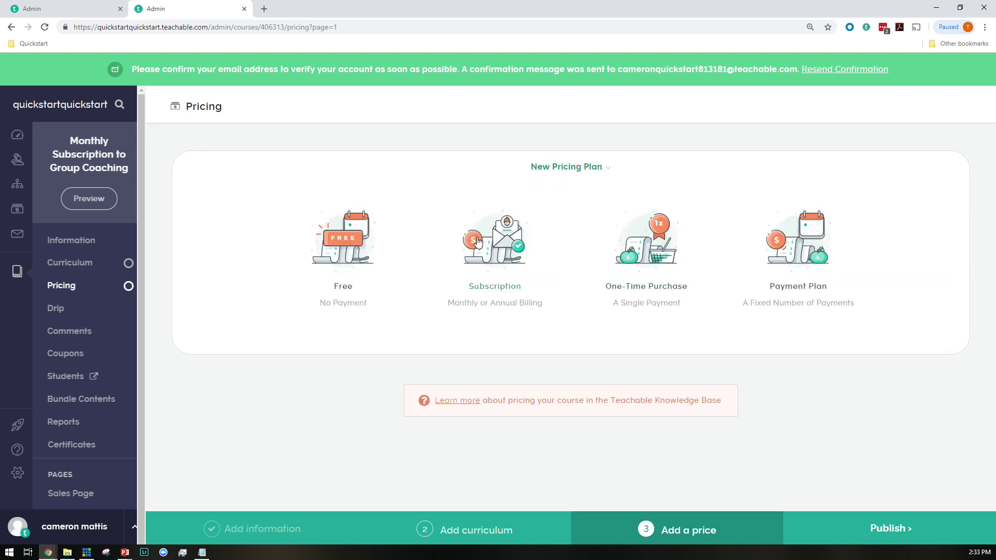
click(474, 242)
click(522, 216)
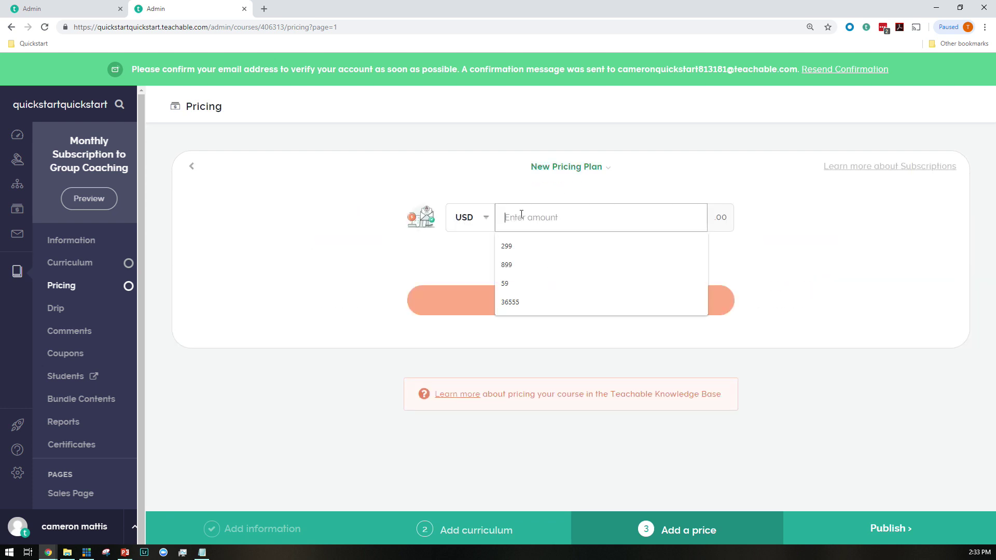
click(524, 243)
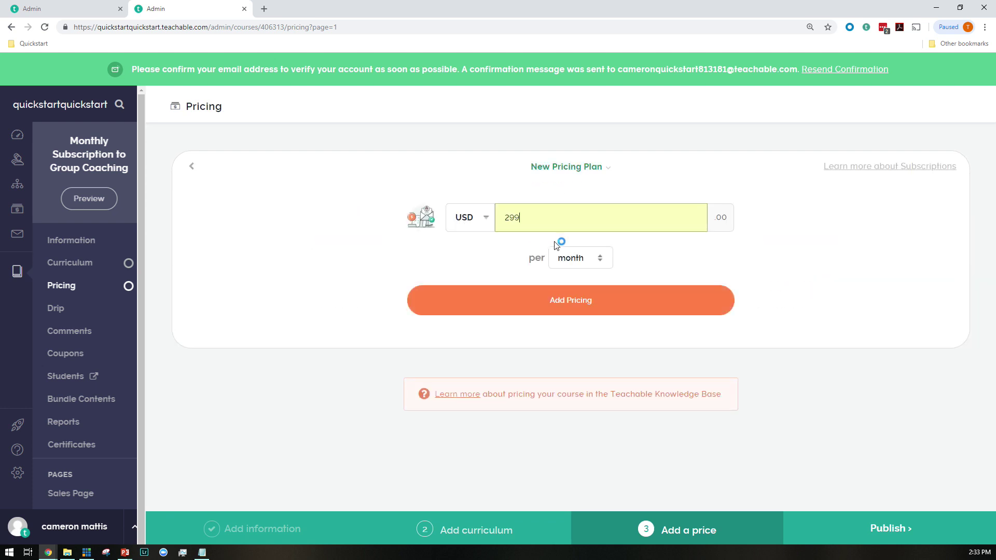
click(609, 313)
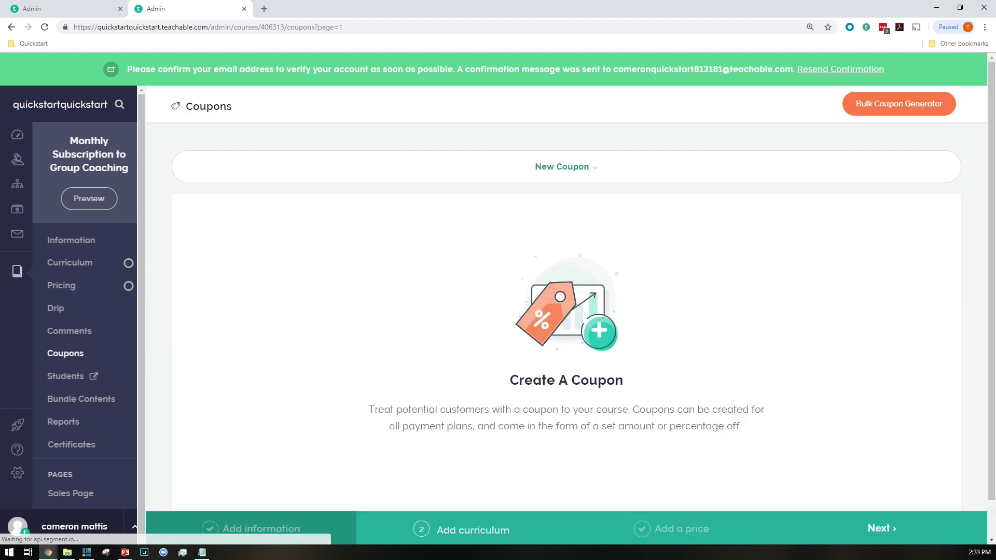
Start a This Course Only coupon for 299 USD off the first payment
click(574, 178)
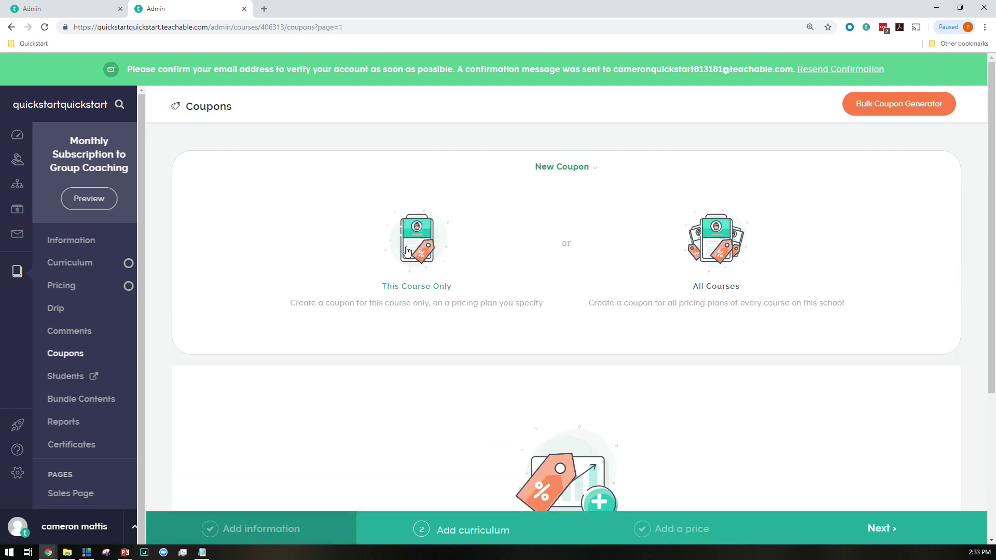
click(417, 246)
click(543, 218)
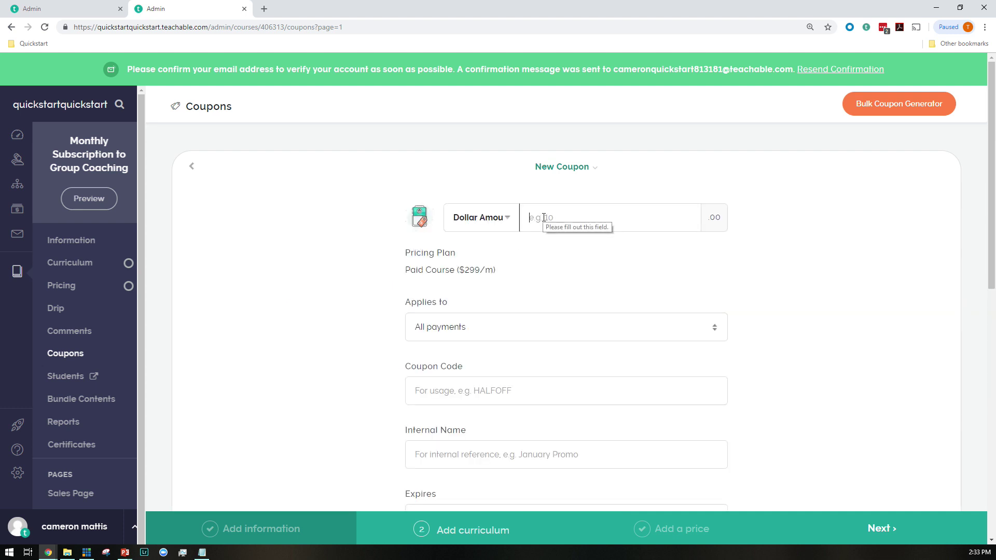
text(299)
key(Tab)
click(499, 324)
click(500, 346)
Enter a coupon code and internal name 'upsell special', then create the coupon
click(491, 392)
text(lakjdsflkjadlkfj)
key(Tab)
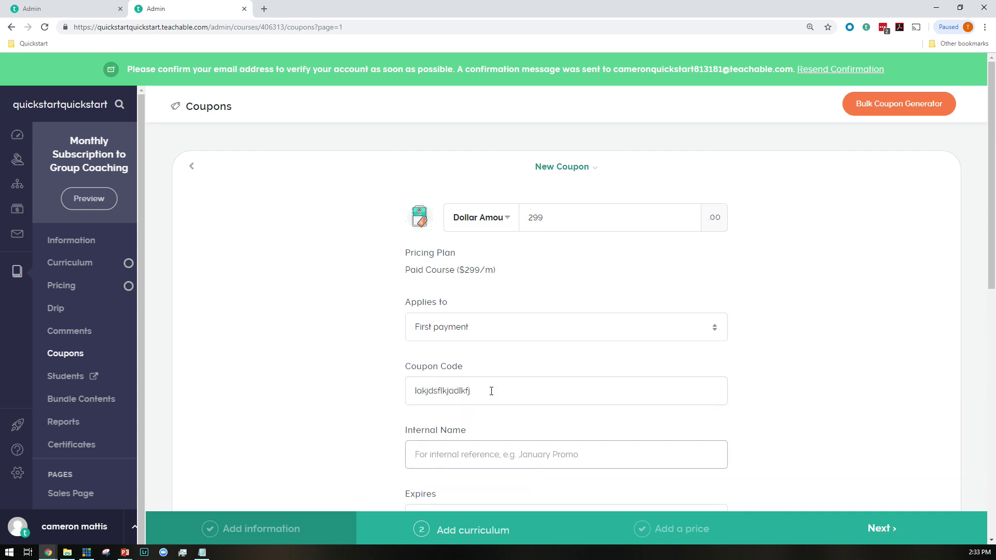
text(upsell special)
scroll(430, 443, down, 4)
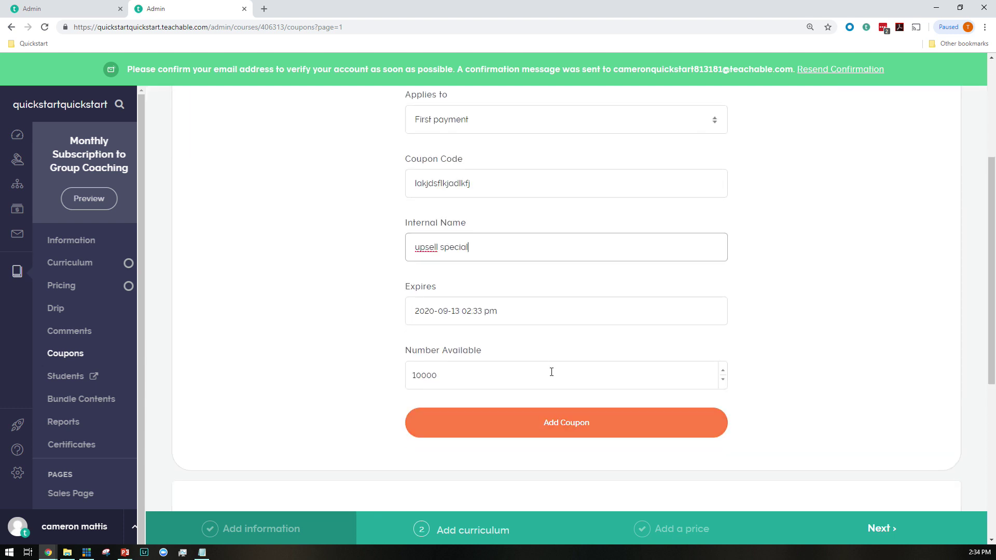
click(570, 421)
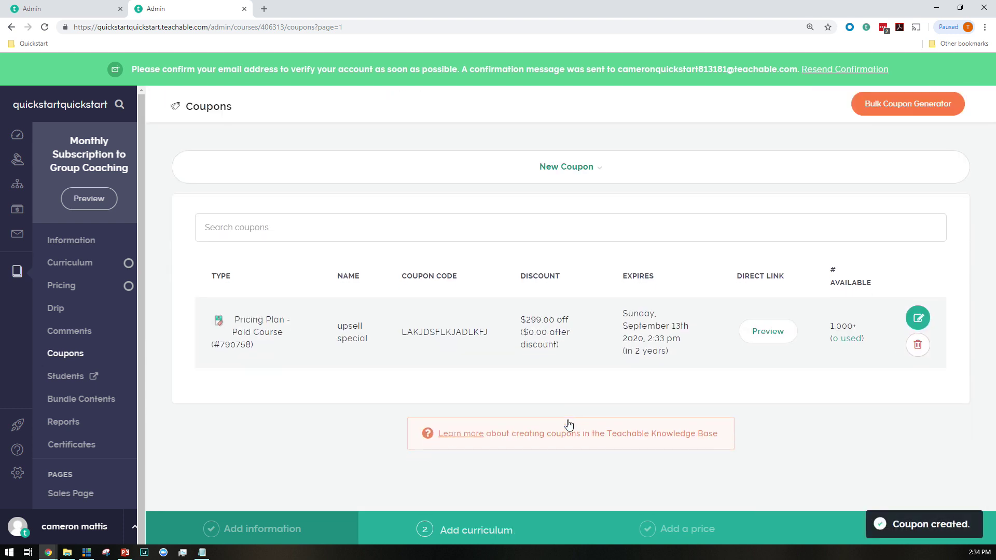
From the courses list, open Susan's Guide to Underwater Soccer's Checkout Page editor
click(18, 271)
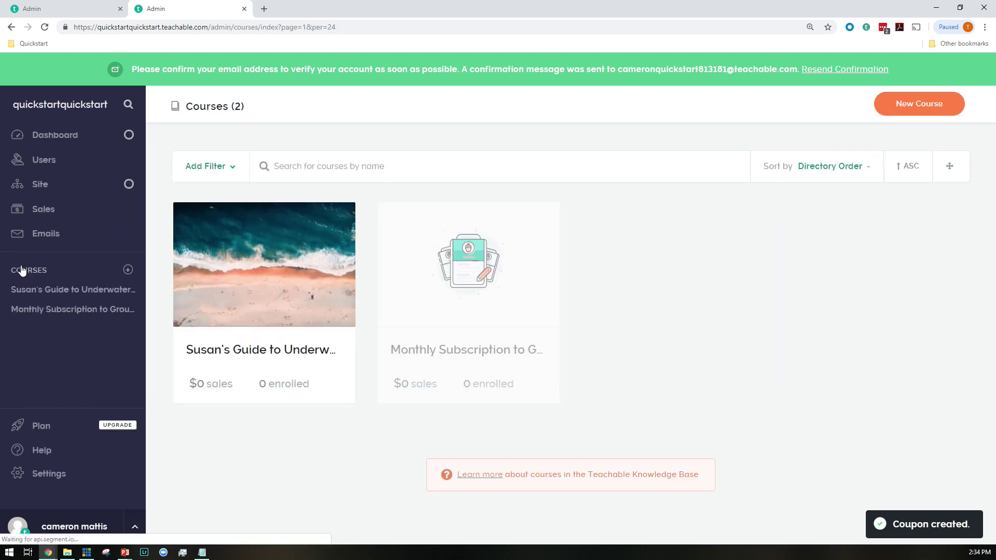
click(301, 309)
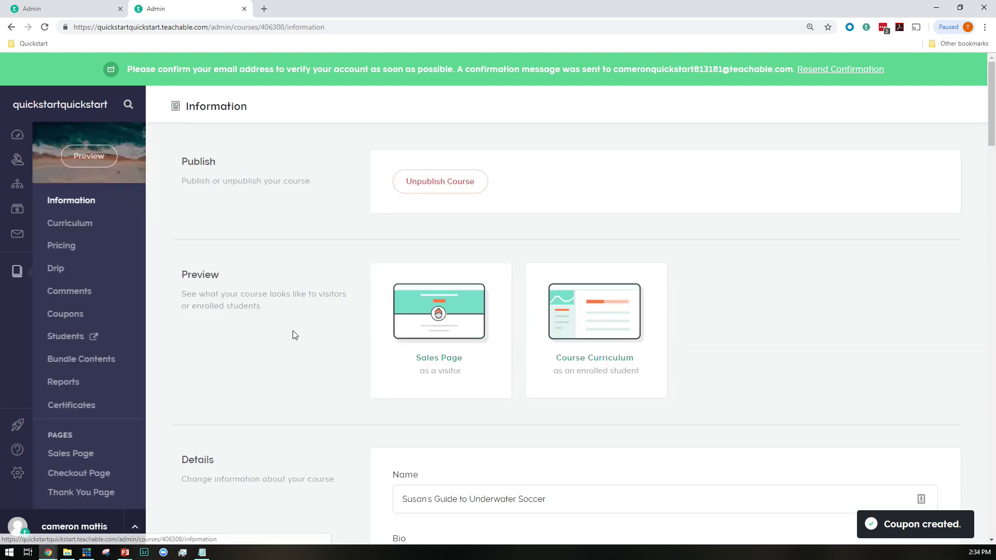
click(83, 474)
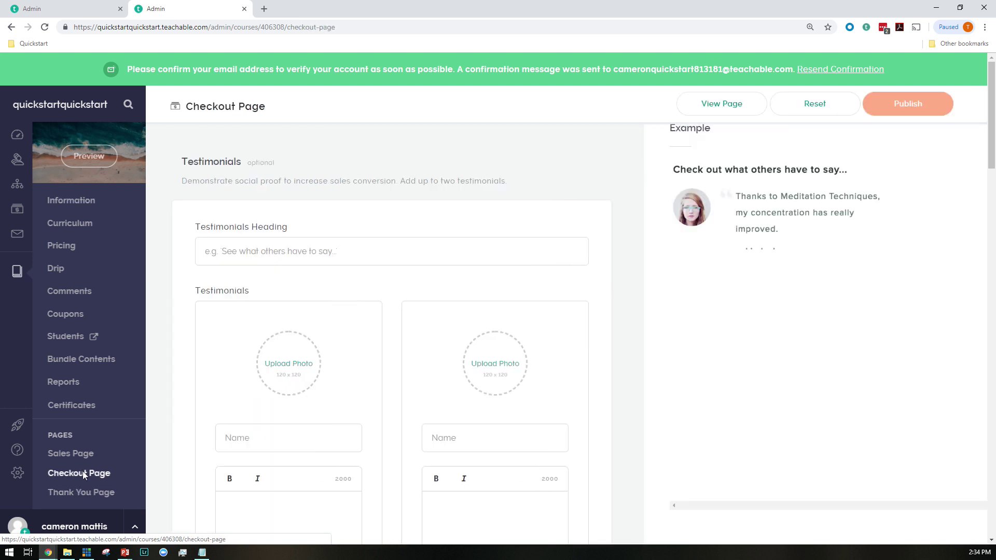
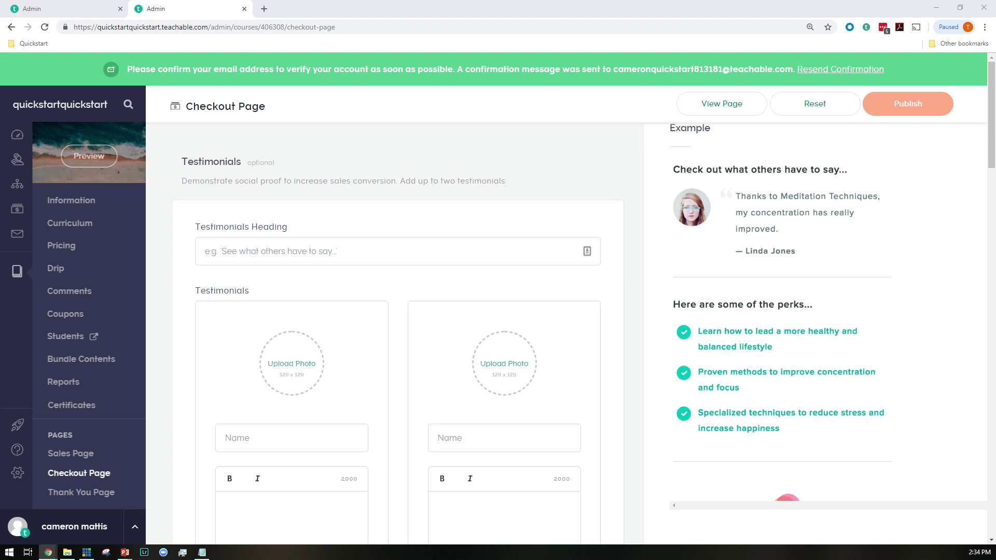
Enter the testimonials heading 'See what others have to say...'
scroll(540, 233, down, 3)
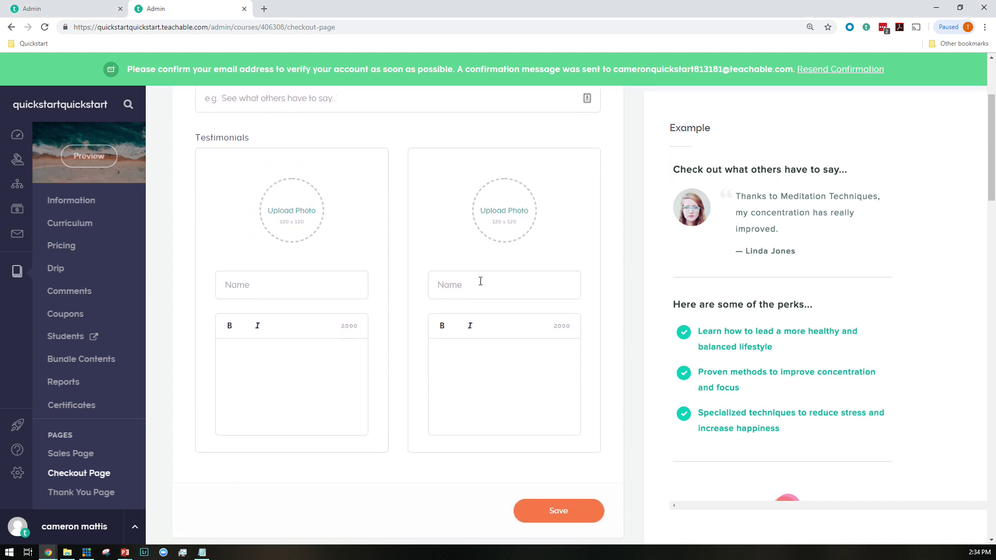
scroll(364, 251, up, 3)
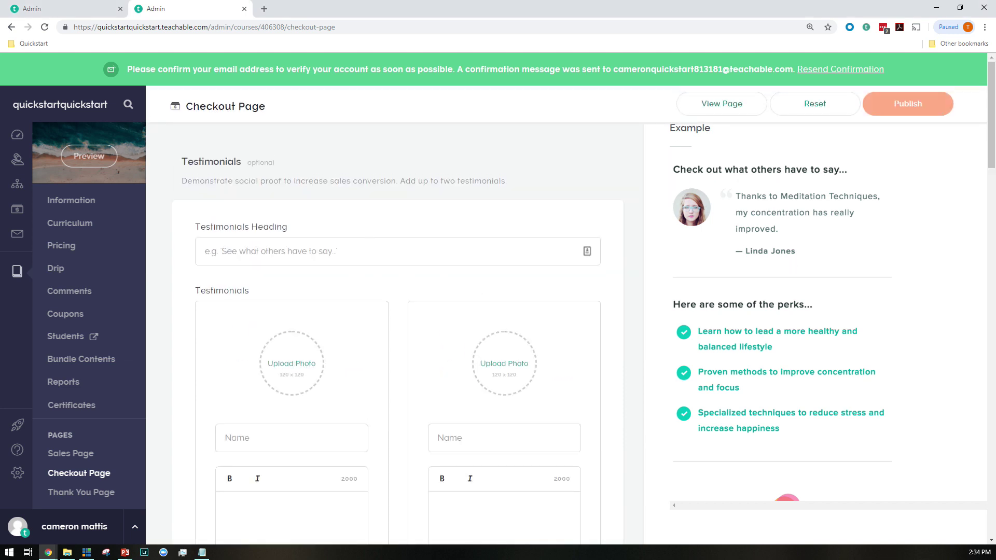
scroll(755, 334, down, 5)
scroll(757, 338, up, 4)
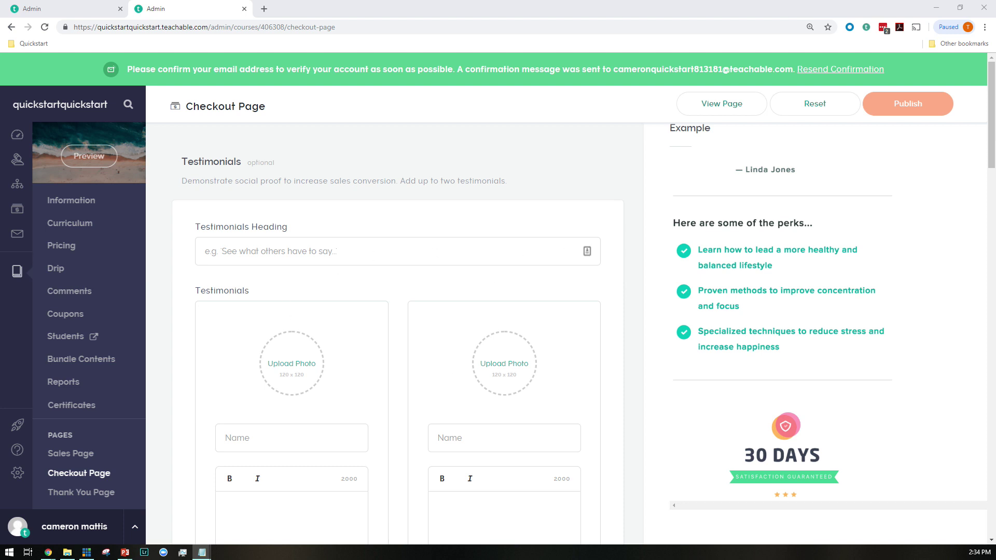
click(280, 245)
text(See wgat)
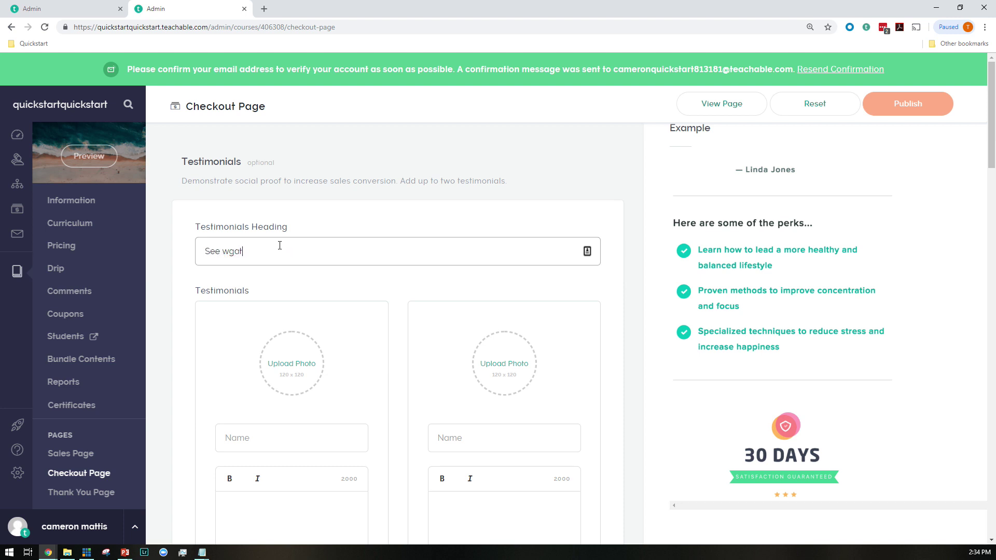
key(BackSpace)
key(BackSpace)
key(BackSpace)
text(hat others have to say...)
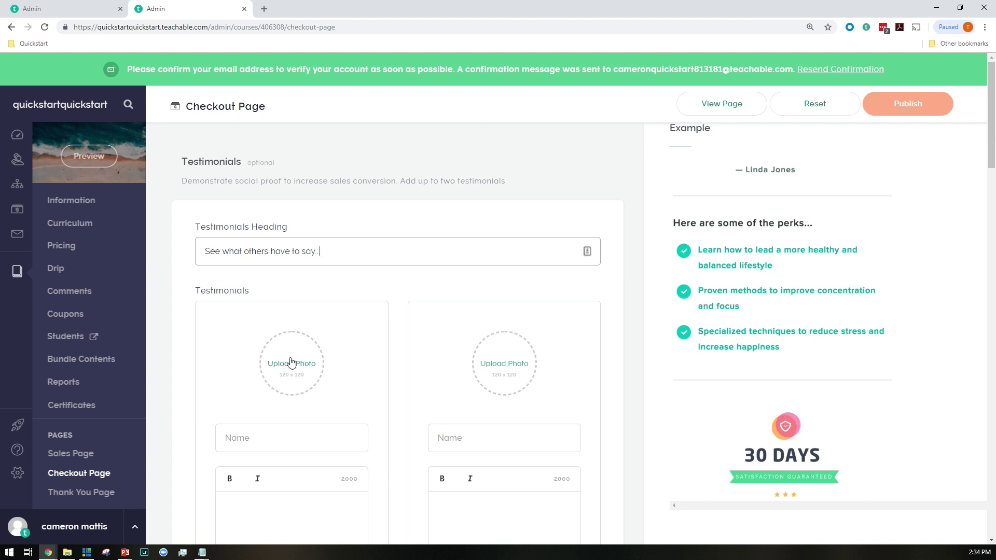
Give the first testimonial the K face photo, the person's name and their quote
click(290, 361)
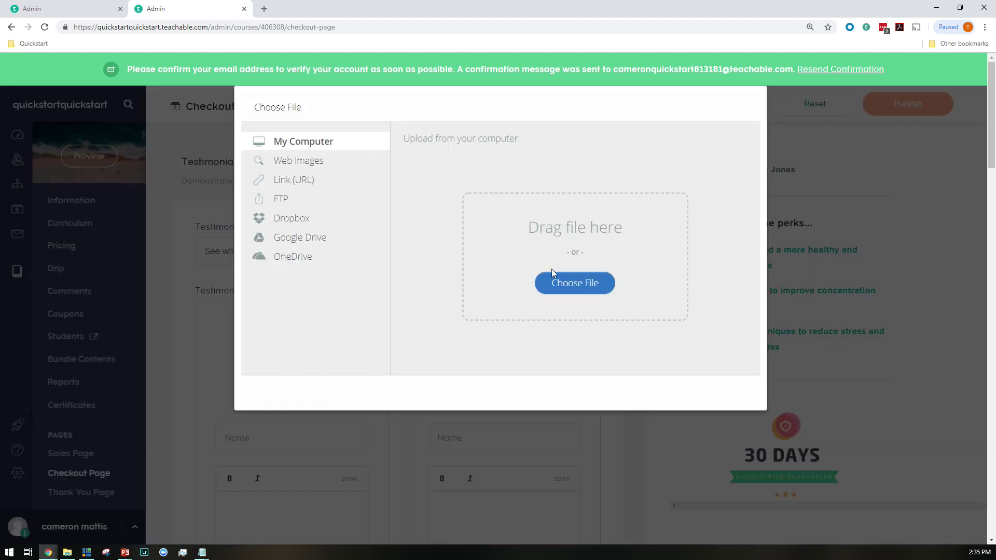
click(562, 283)
click(258, 142)
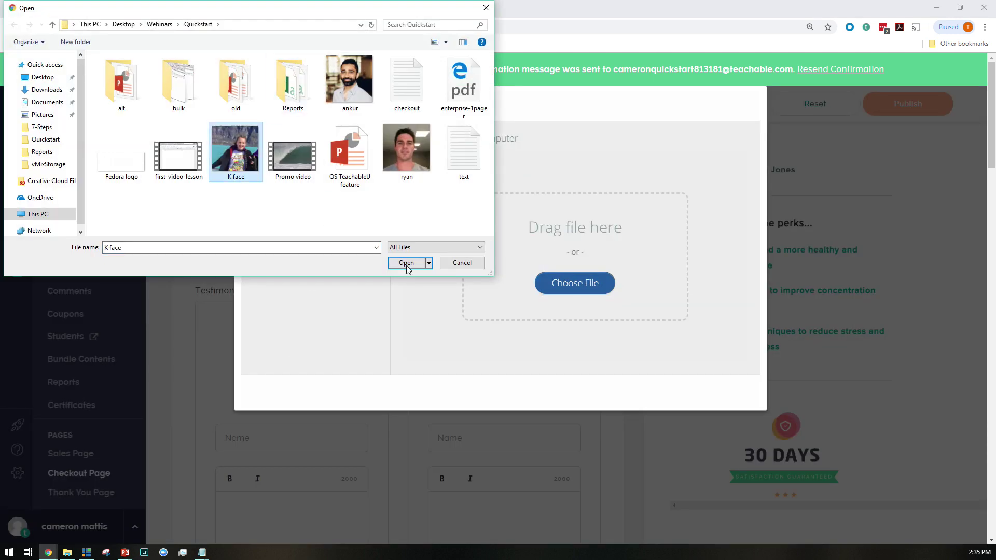
click(407, 262)
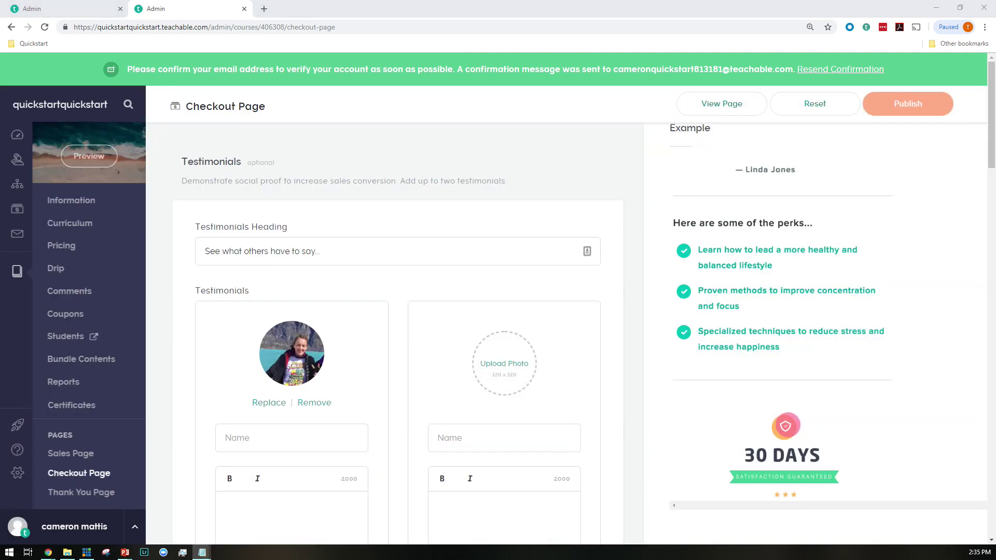
click(306, 440)
scroll(322, 405, down, 2)
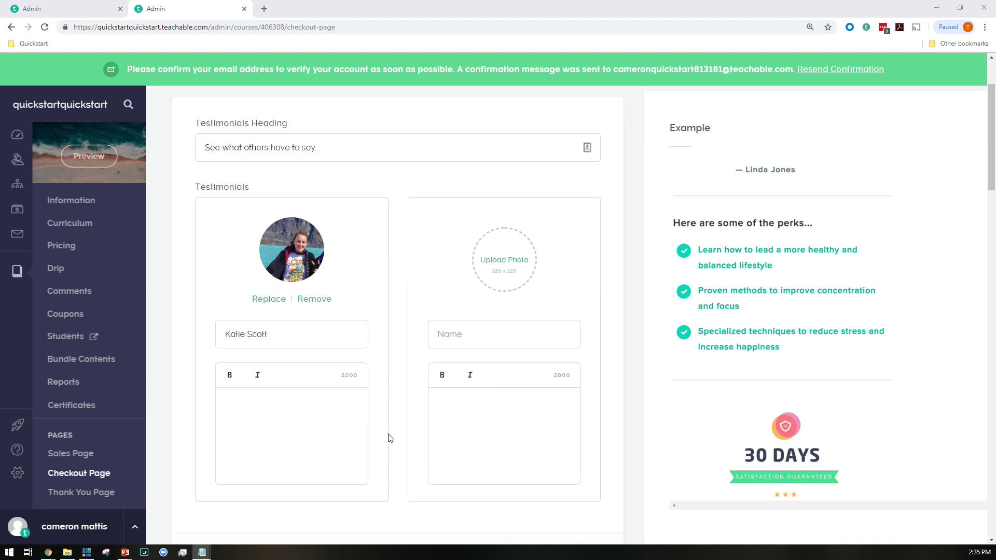
click(349, 434)
text(This course is the bee's knees. You will NOT regret signing up.)
Give the second testimonial a photo, the second person's name and their quote
click(519, 259)
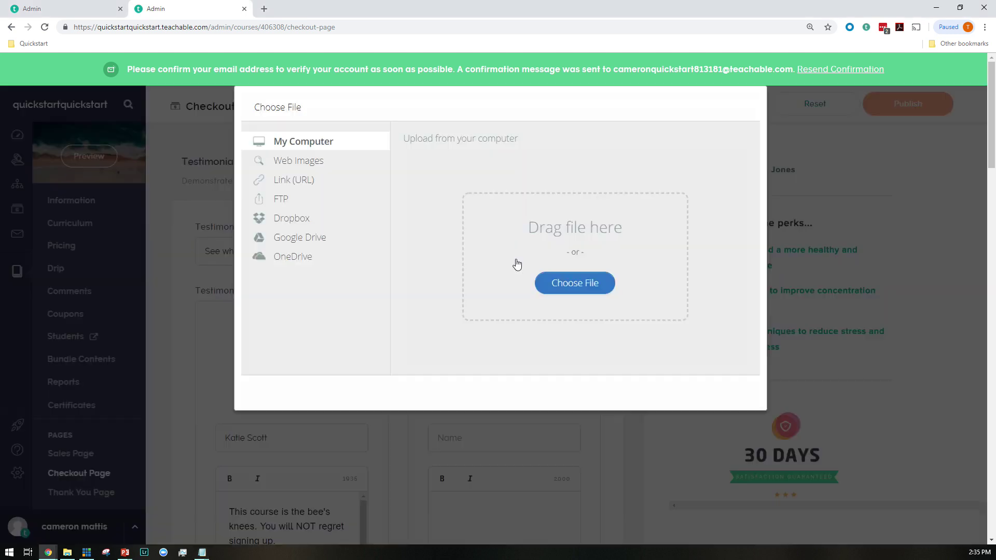
click(575, 283)
click(349, 83)
click(406, 263)
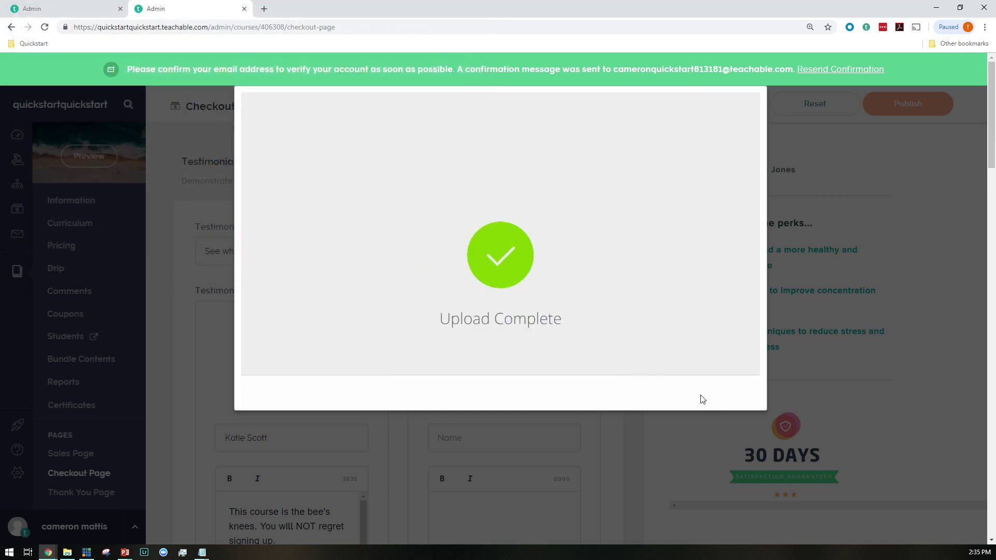
scroll(574, 429, down, 2)
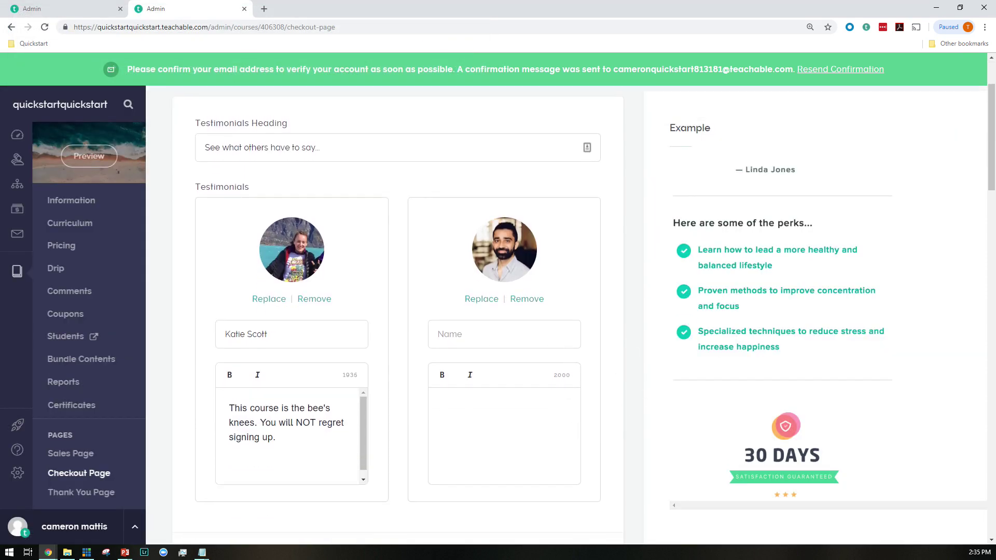
key(alt+Tab)
click(486, 338)
text(Ankur Nagpal)
click(527, 414)
key(alt+Tab)
key(alt+Tab)
text(I wish I could kiss this course)
Save the checkout page with both testimonials
scroll(511, 417, down, 1)
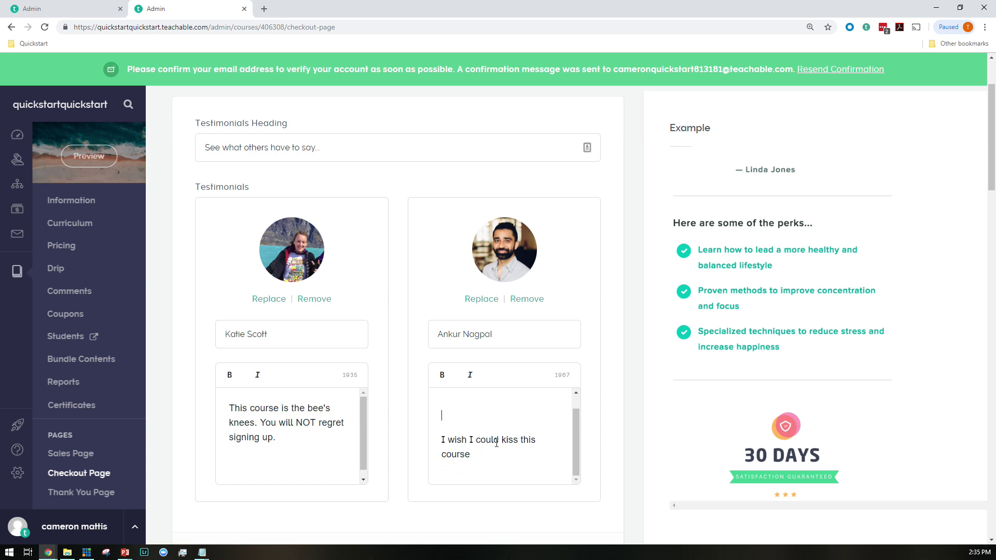
scroll(496, 443, down, 5)
click(577, 307)
scroll(563, 348, down, 5)
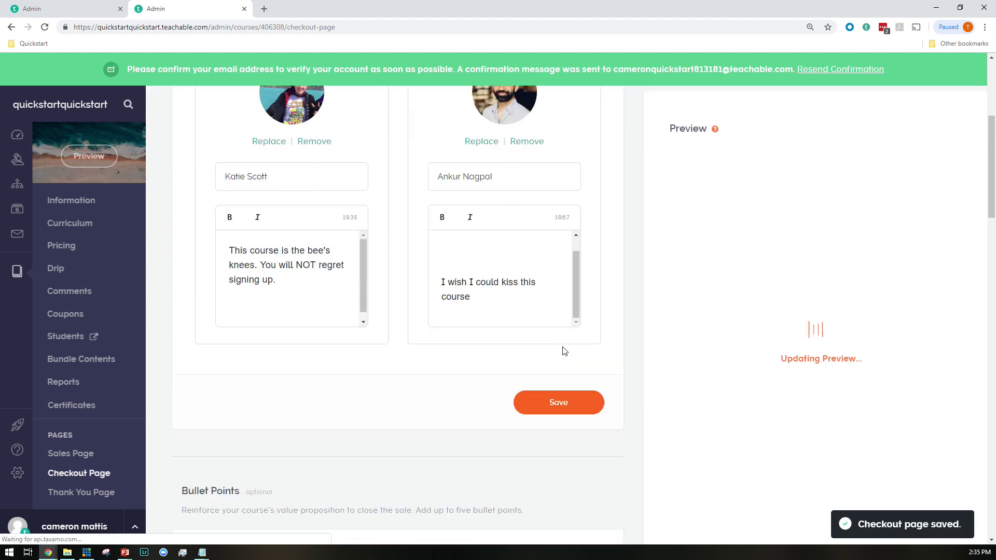
scroll(565, 352, down, 6)
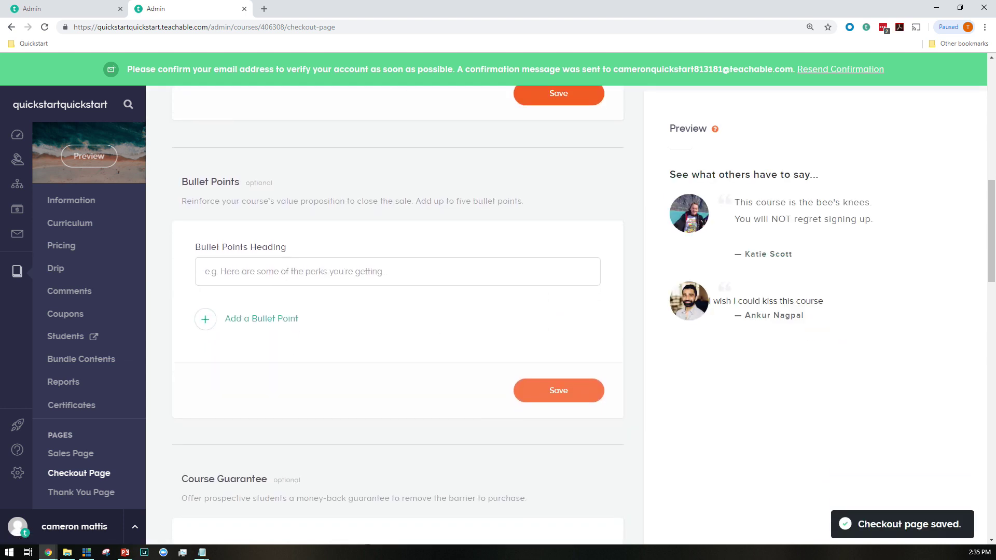
Enter the heading 'In this incredible course you'll learn...' and add the first bullet point
key(alt+Tab)
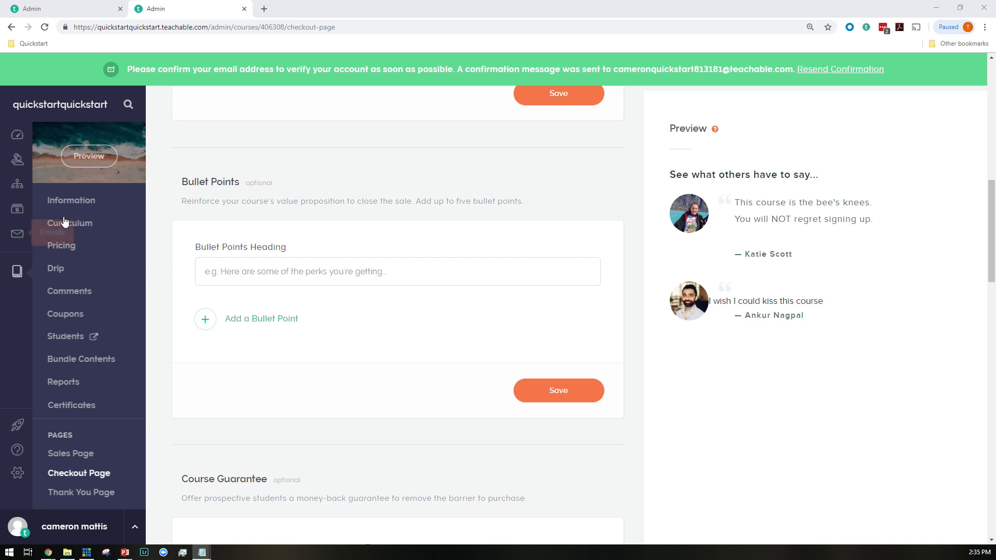
click(296, 271)
text(In this incredible course you'll learn...)
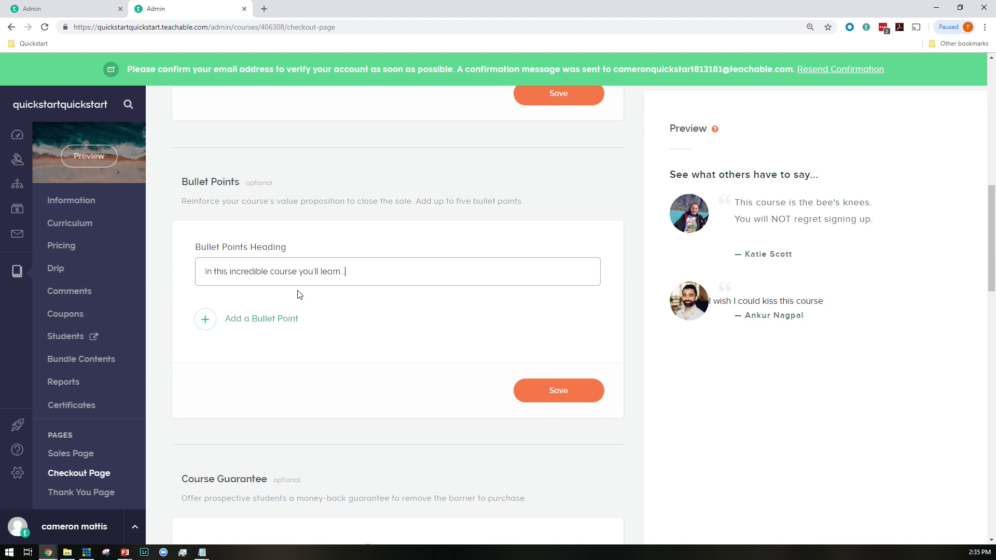
click(205, 319)
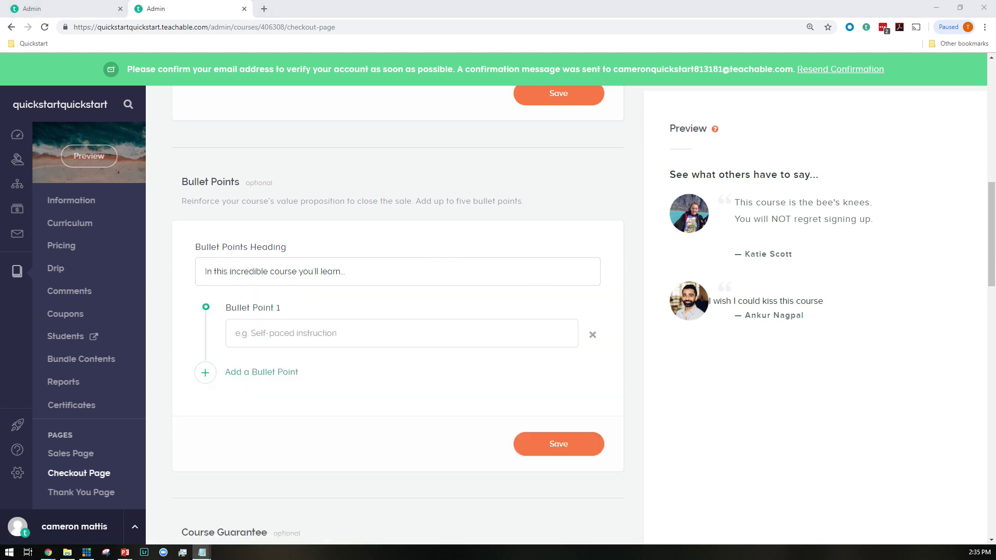
click(332, 346)
text(Why this is the BEST course on this topic)
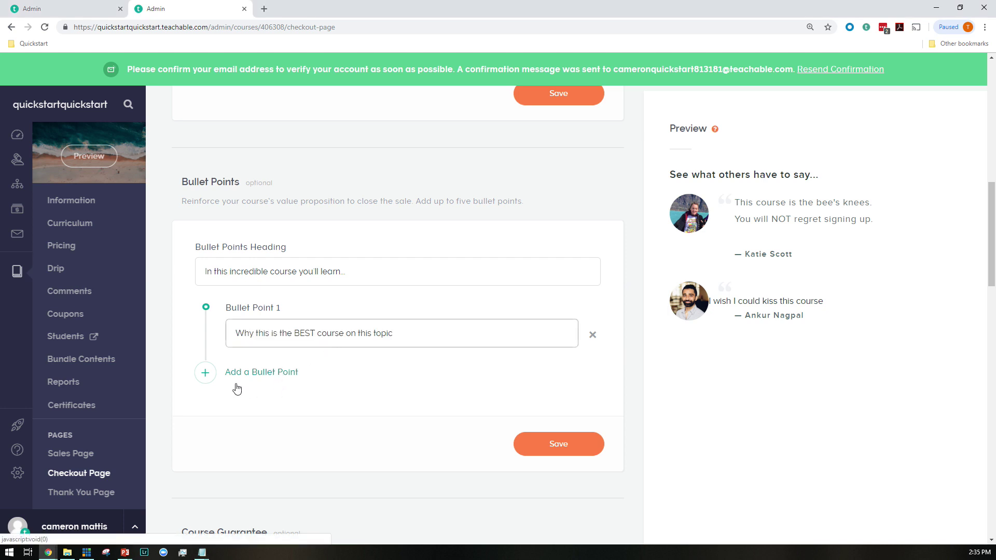
Add the second and third bullet points and save them
click(204, 373)
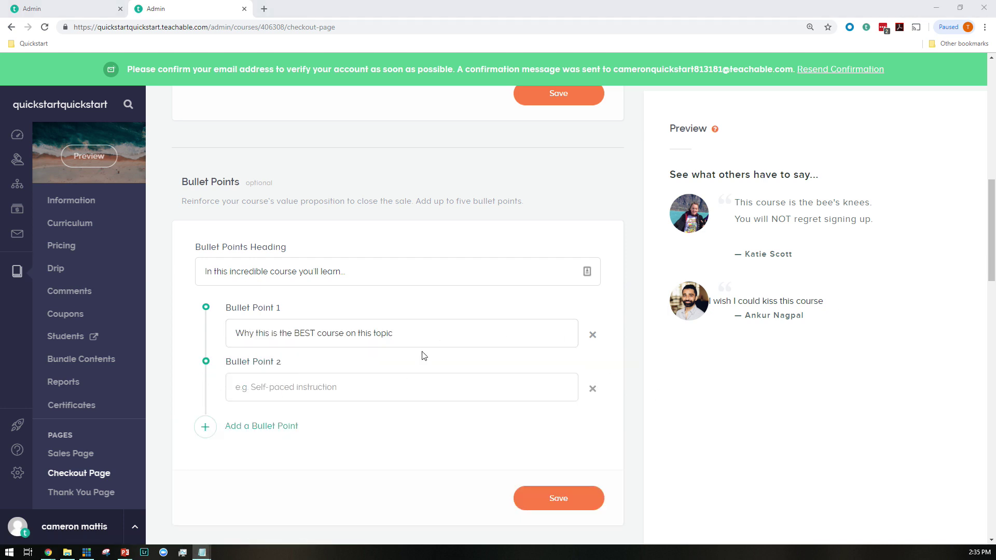
click(411, 381)
text(Ten unbelievable ways you'll be able to grow your skills)
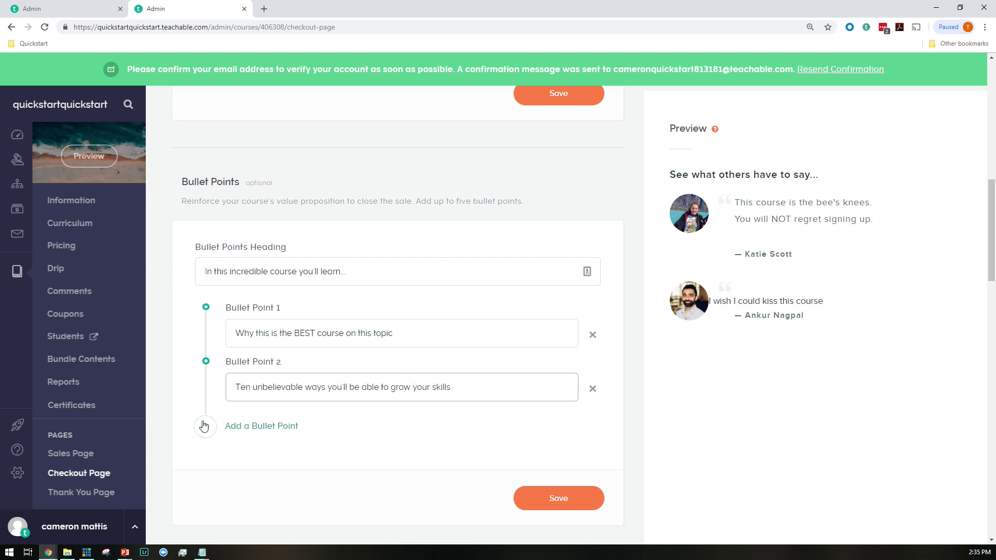
click(193, 422)
key(alt+Tab)
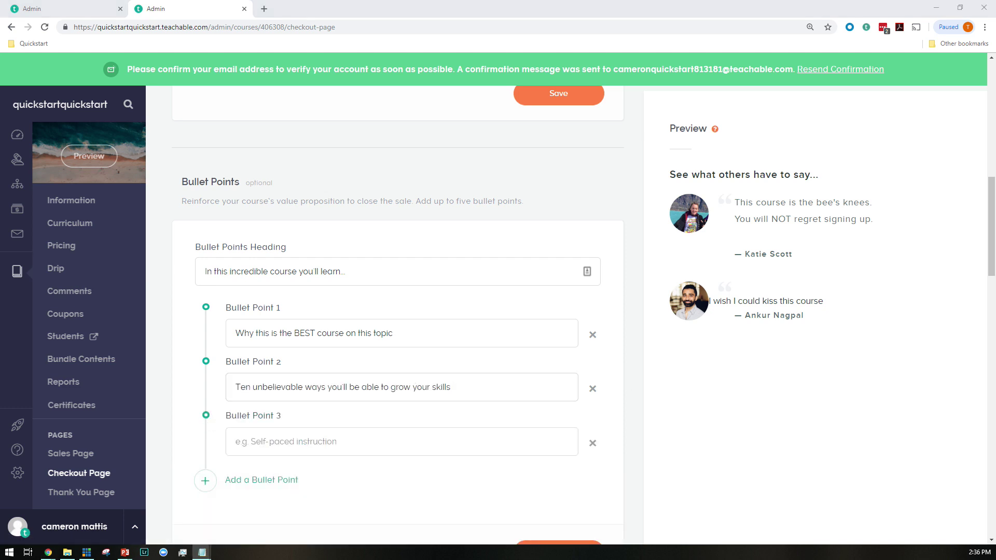
click(456, 445)
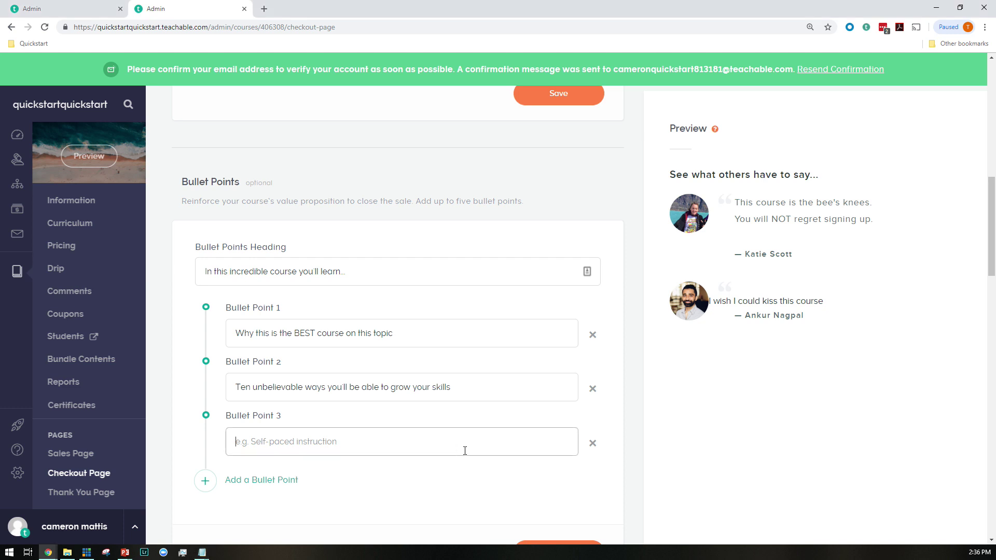
text(My favorite shortcuts to achieving success in the field)
scroll(465, 439, down, 4)
click(571, 351)
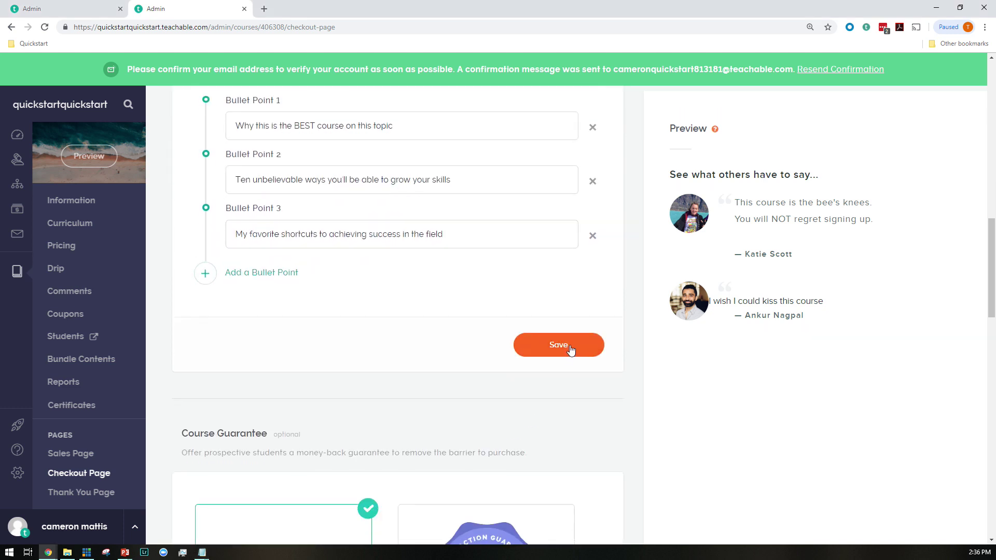
scroll(524, 373, down, 8)
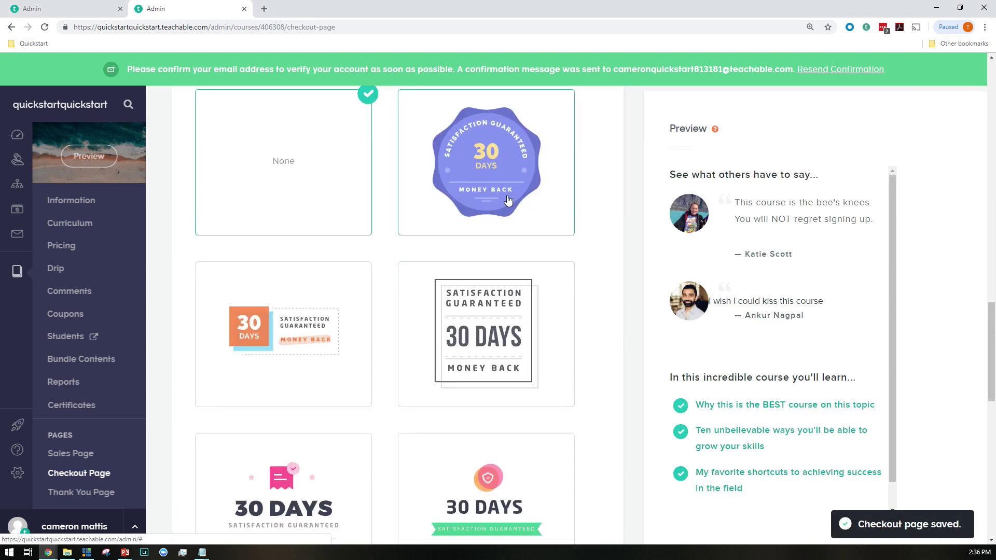
Save the 30-day money-back guarantee section and publish the checkout page
scroll(508, 200, down, 4)
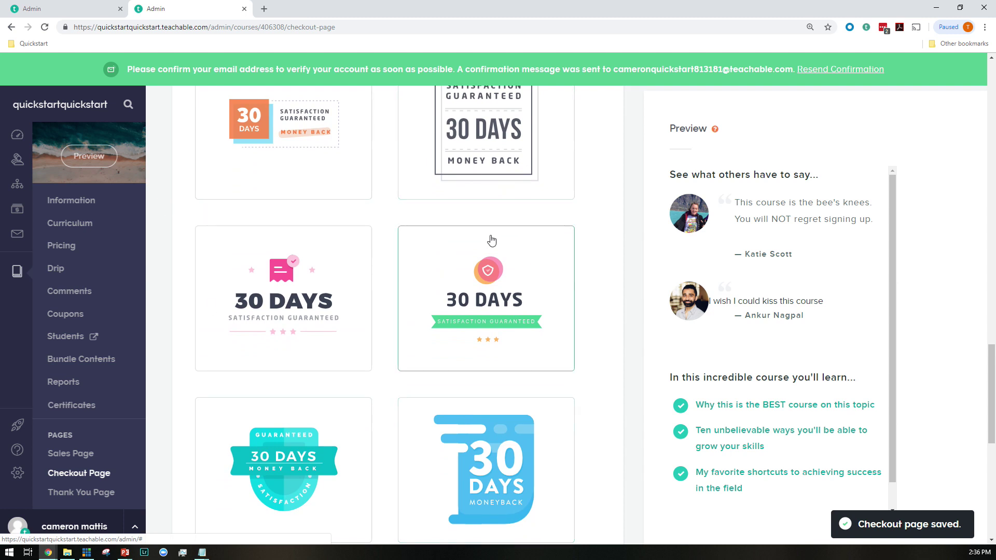
scroll(492, 241, down, 3)
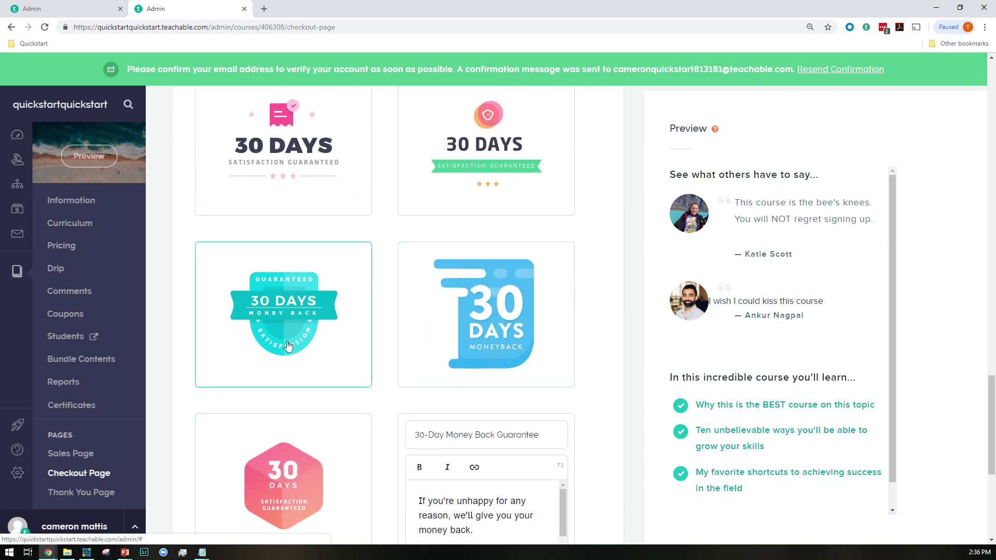
scroll(312, 345, down, 5)
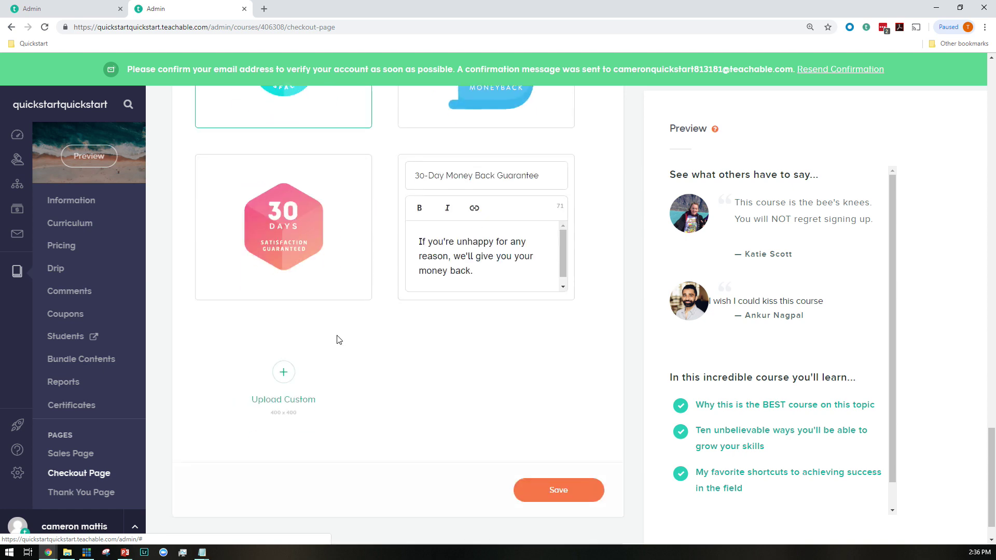
click(559, 491)
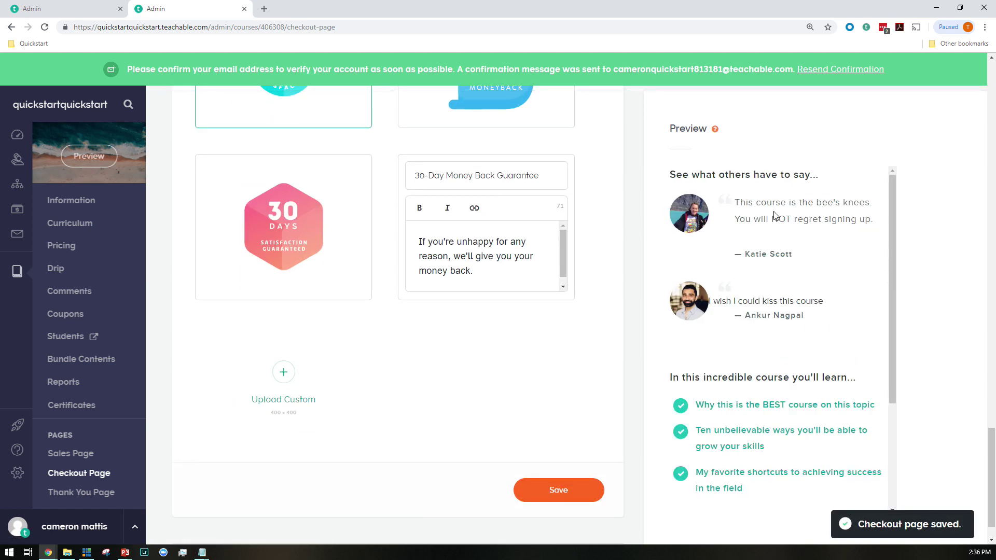
scroll(711, 276, up, 10)
scroll(711, 277, up, 5)
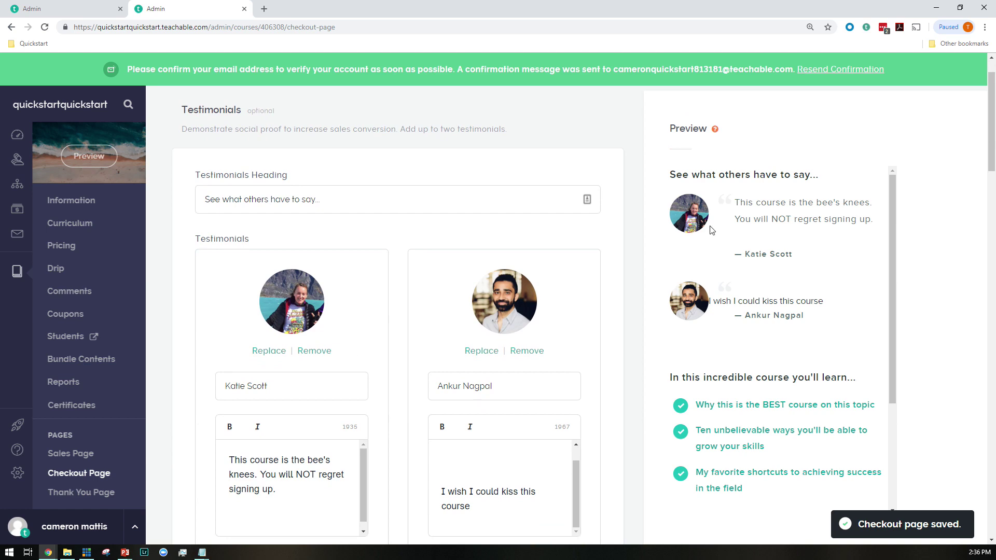
scroll(701, 204, up, 1)
click(900, 106)
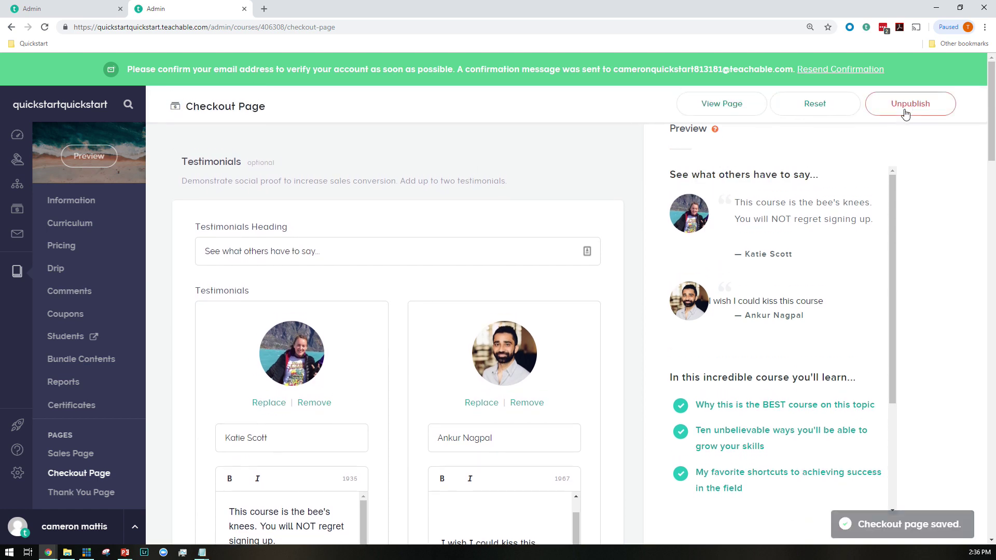
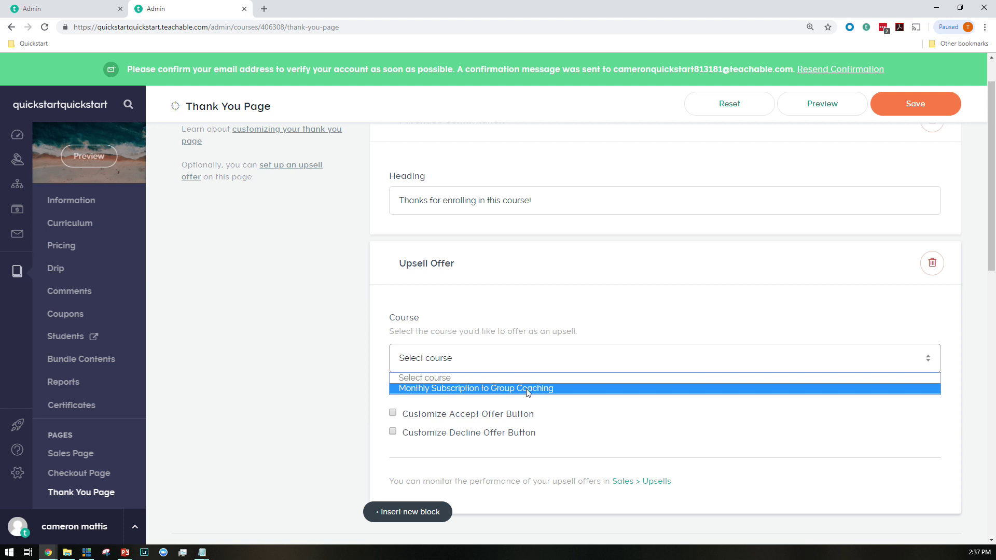
Give the upsell the Paid Course - $299/m plan and 'upsell special' coupon, and enable a custom accept button
scroll(516, 378, down, 1)
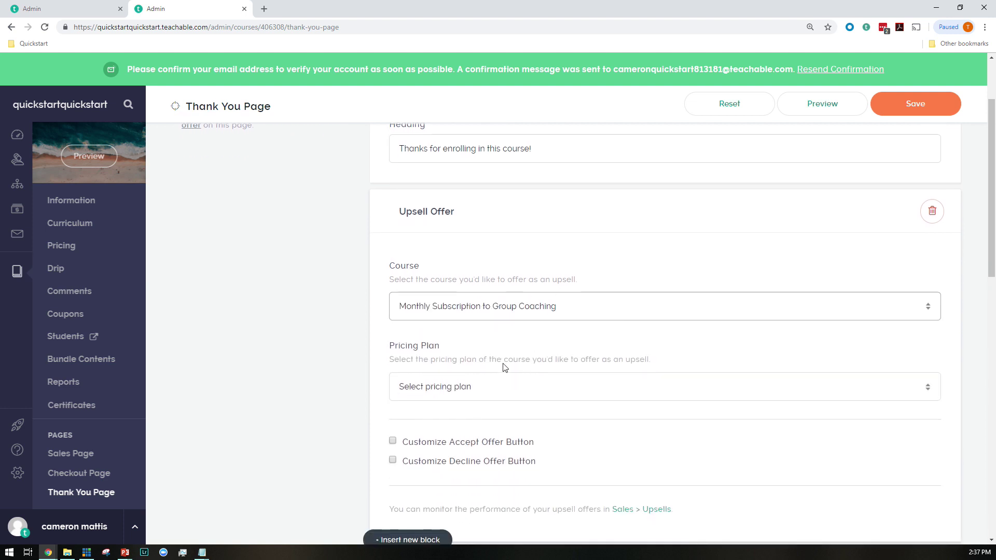
click(463, 386)
click(463, 417)
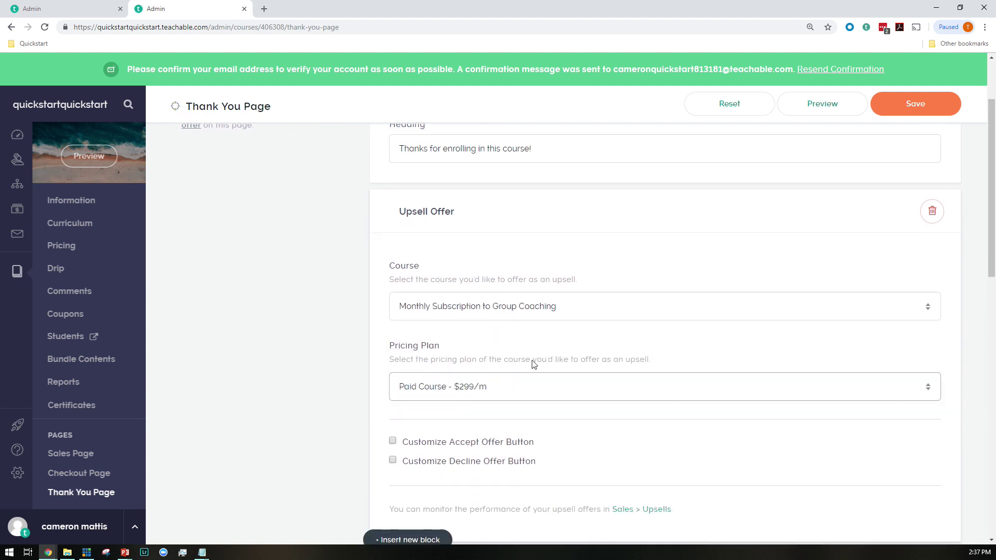
scroll(485, 389, down, 2)
click(454, 369)
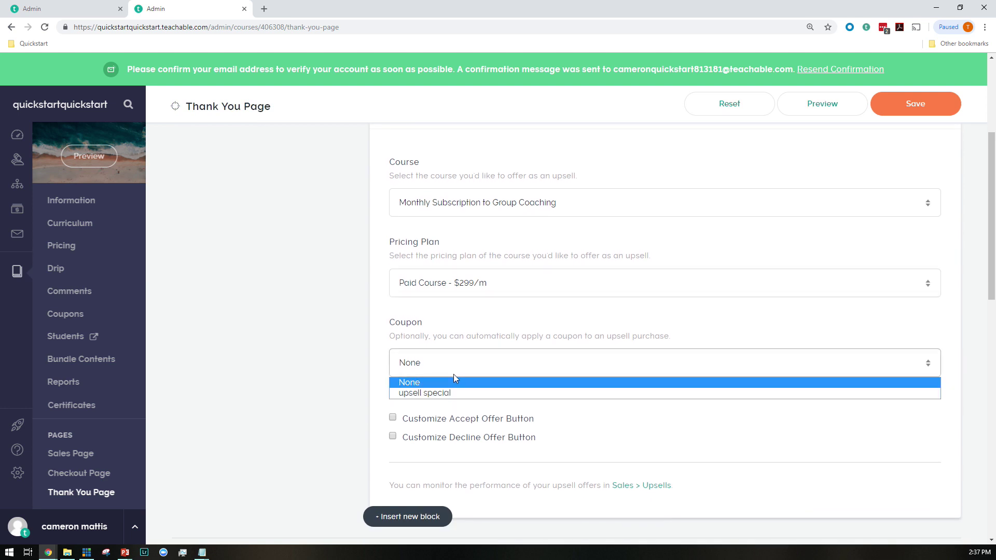
click(446, 393)
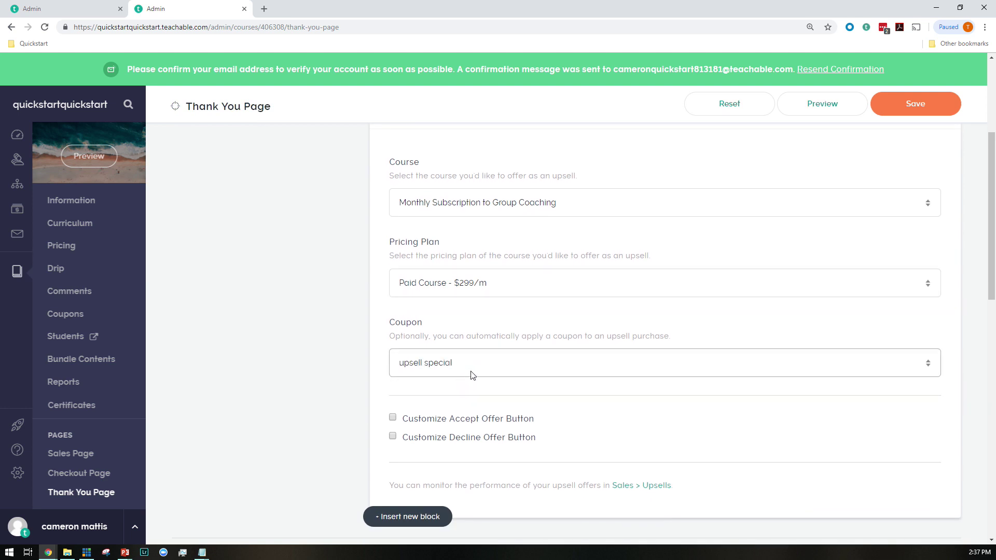
scroll(470, 315, up, 2)
scroll(446, 363, down, 3)
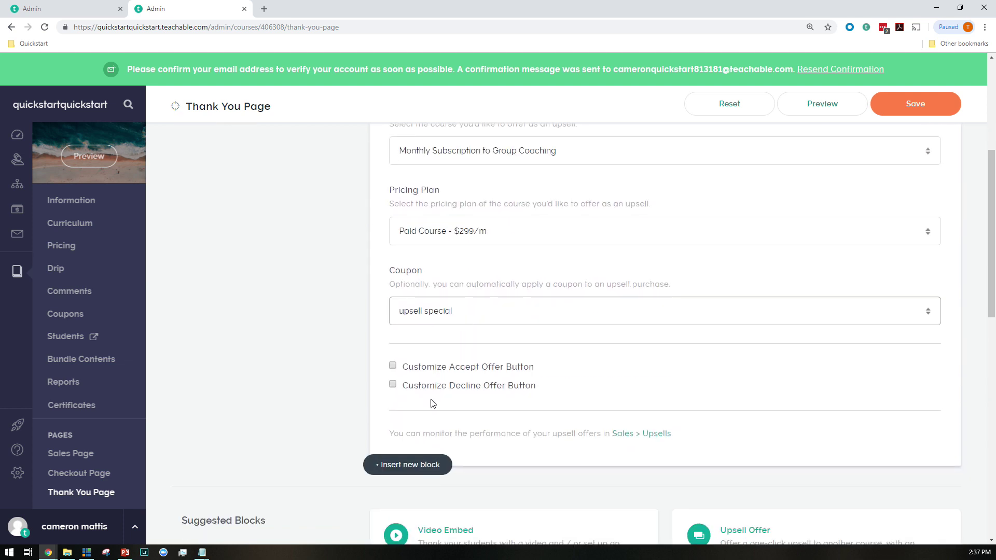
scroll(433, 372, down, 1)
click(431, 315)
scroll(436, 316, up, 4)
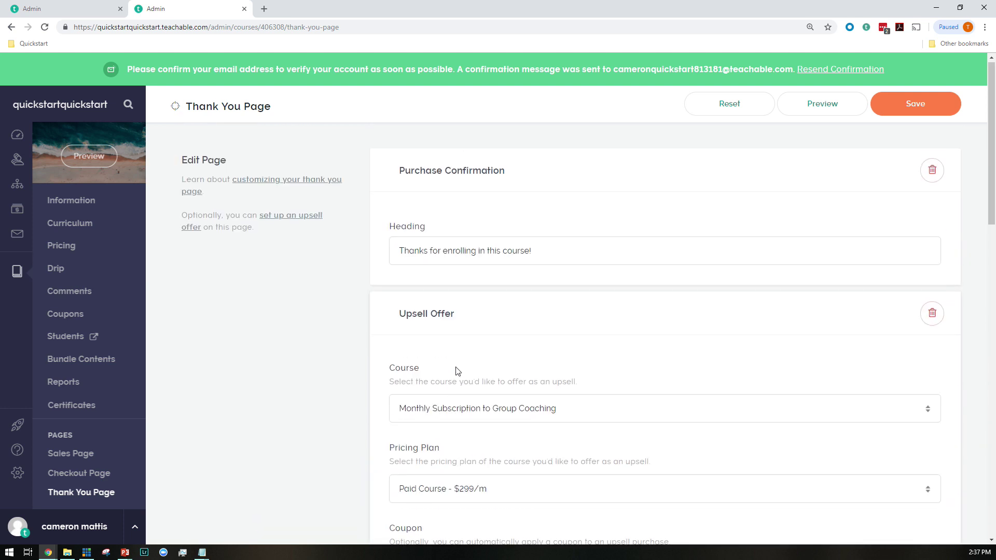
Insert a rich text block above the upsell offer, opening with a bold 'Wait!'
click(393, 186)
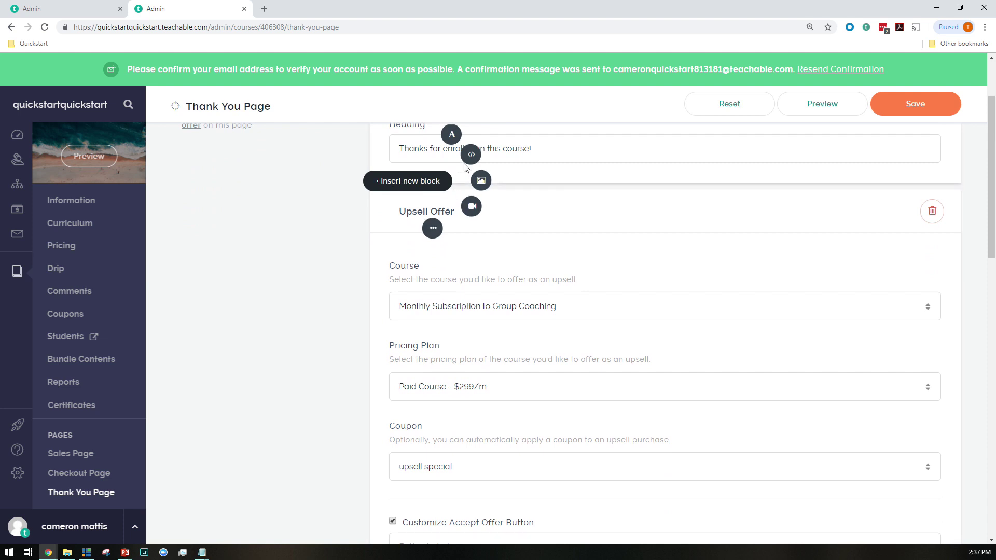
click(449, 136)
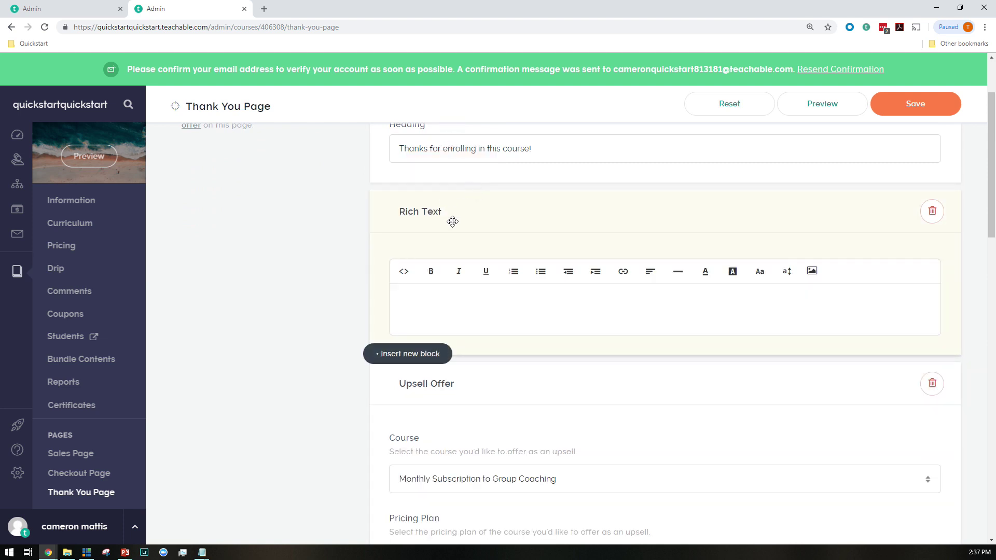
text(Wait!)
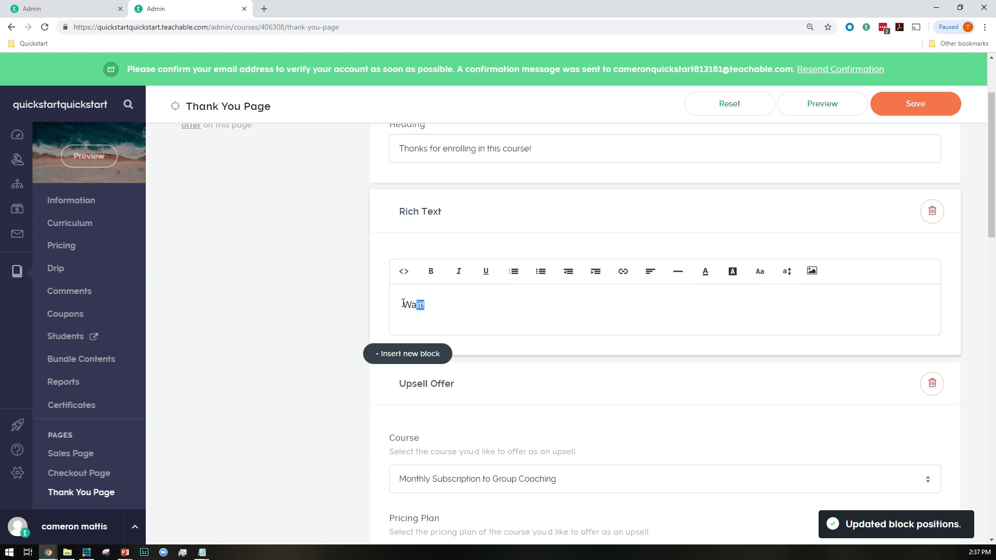
drag(403, 304, 403, 304)
click(431, 271)
click(460, 300)
Write the FREE MONTH of coaching offer ending 'SIGN UP BELOW' and save the page
text(Don't finish yet! There's a special offer below....)
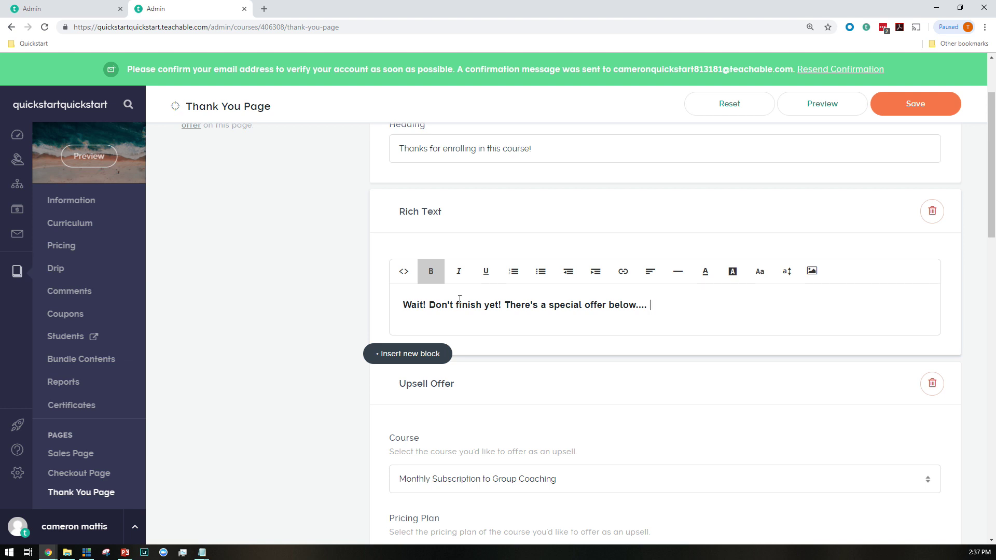
text(nce you took advantage of this, you'll get a FREE MONTH of our coaching package.....)
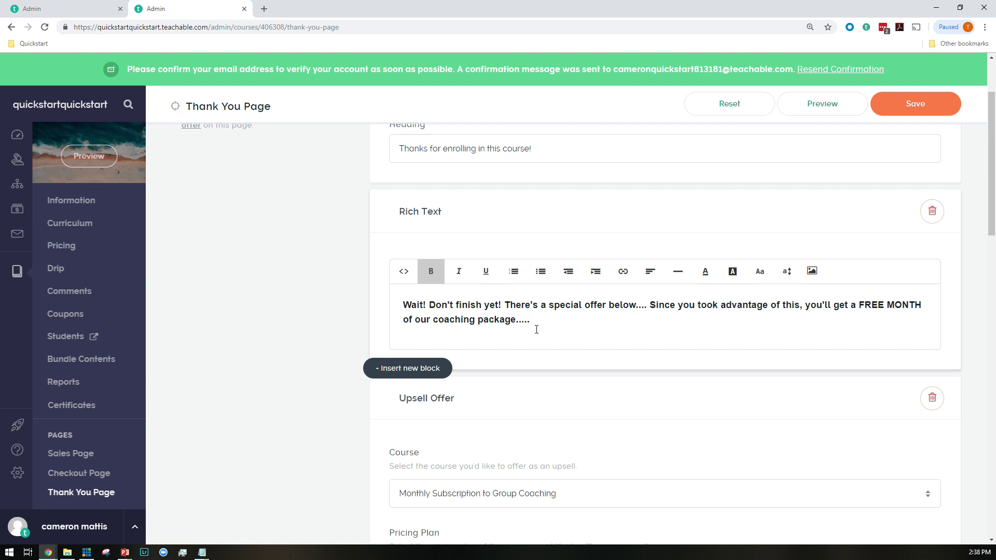
key(Return)
key(Return)
text(SIGN UP BELOW)
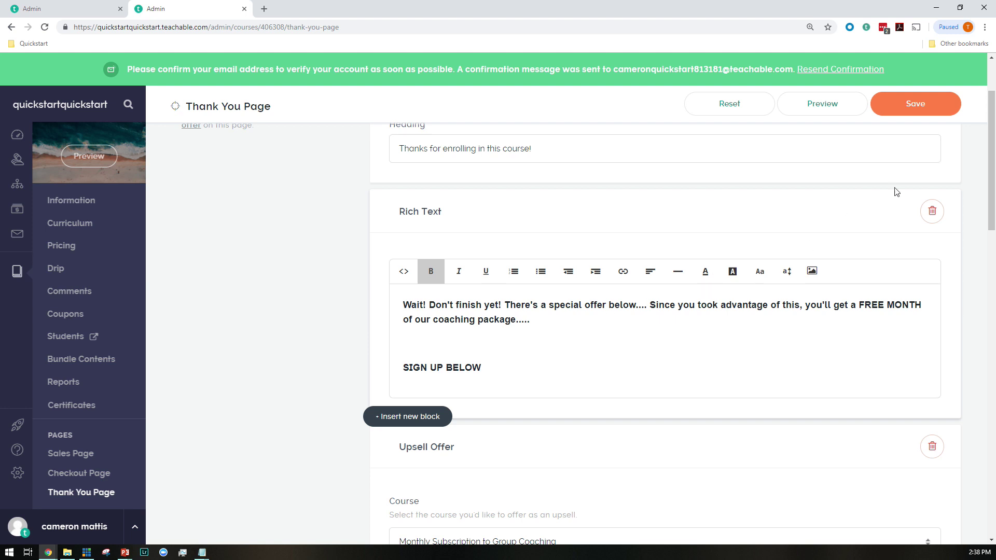
click(907, 104)
Label the accept button 'YES! I want to get a FREE MONTH of your INCREDIBLE COACHING'
scroll(674, 392, down, 6)
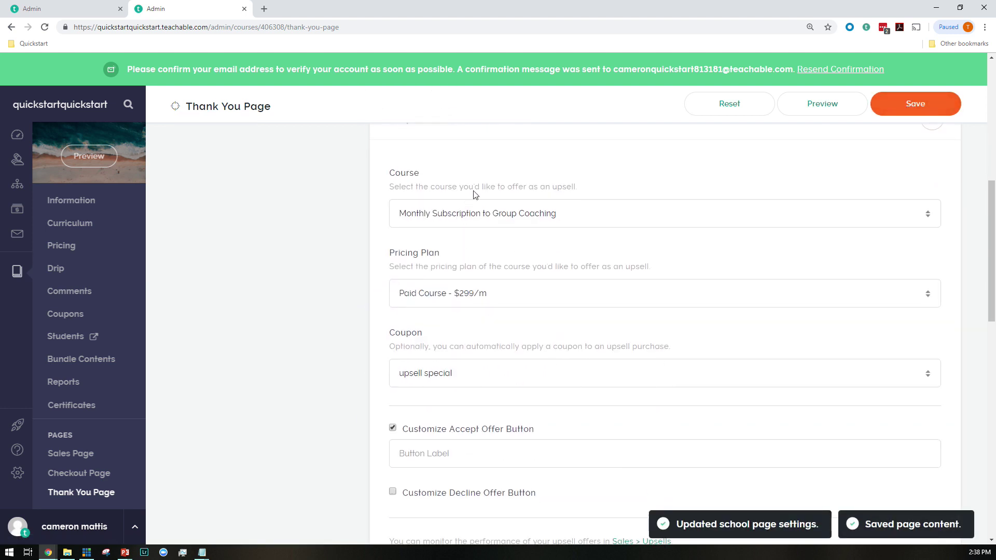
scroll(499, 222, down, 3)
click(432, 299)
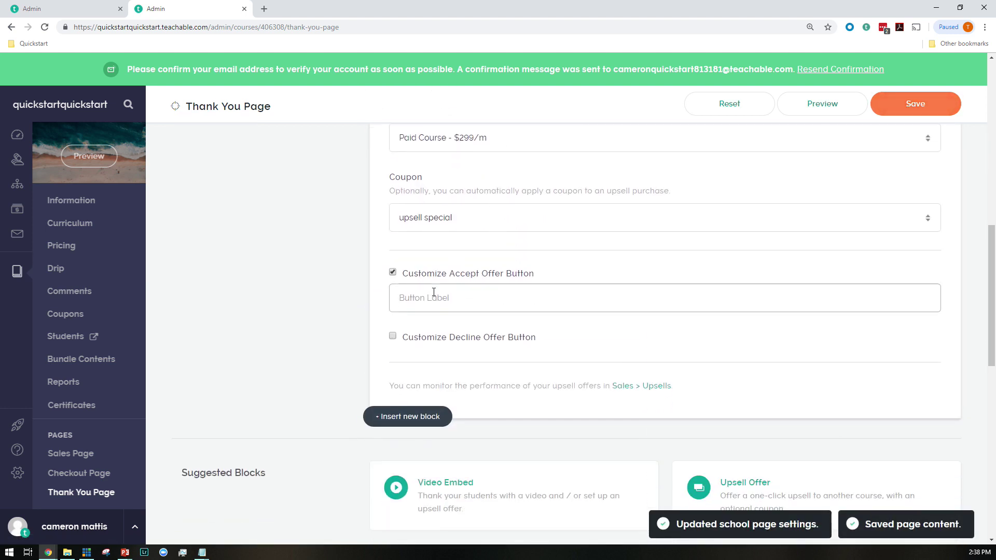
text(YES! I want to get a FREE MONTH of your INCREDIBLE COACHING)
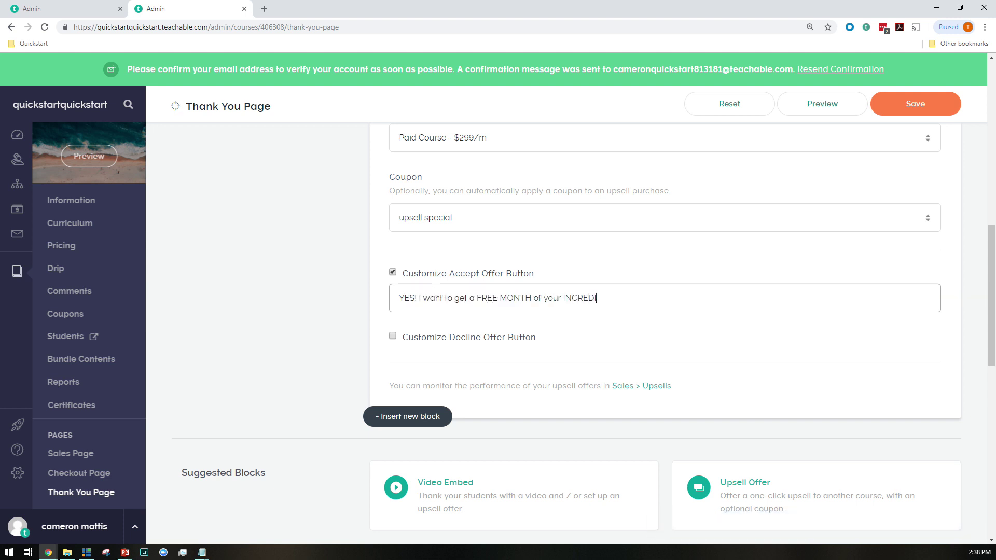
Enable a custom decline button labelled 'NO! I DON'T WANT HELP' and save
click(461, 341)
click(465, 365)
text(NO! I DON'T WANT HELP)
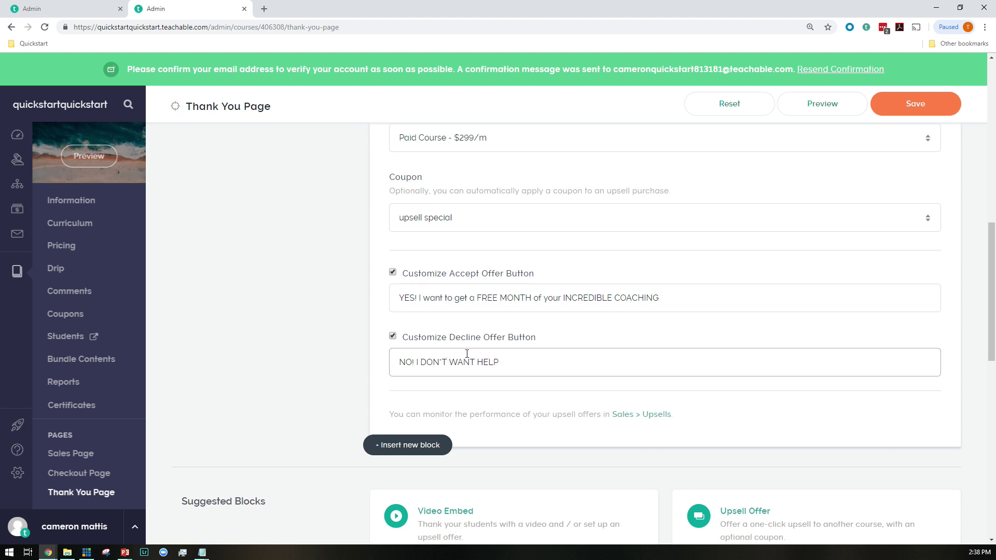
scroll(853, 264, down, 3)
scroll(851, 262, up, 6)
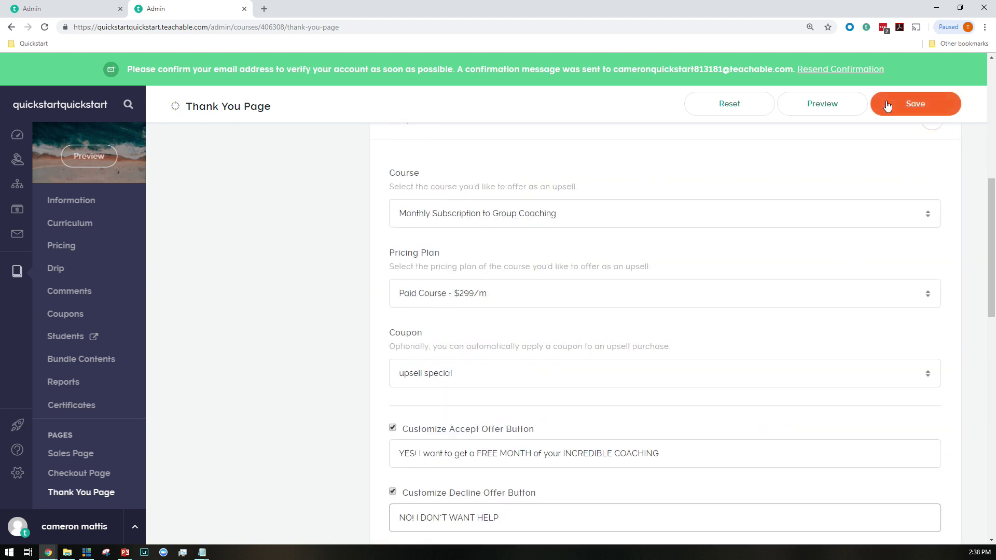
click(906, 106)
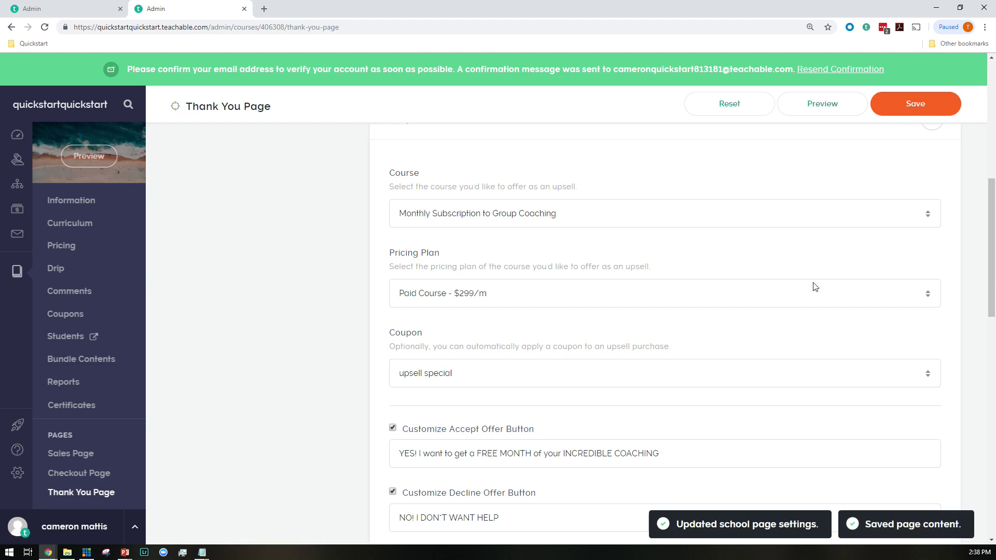
scroll(690, 366, down, 12)
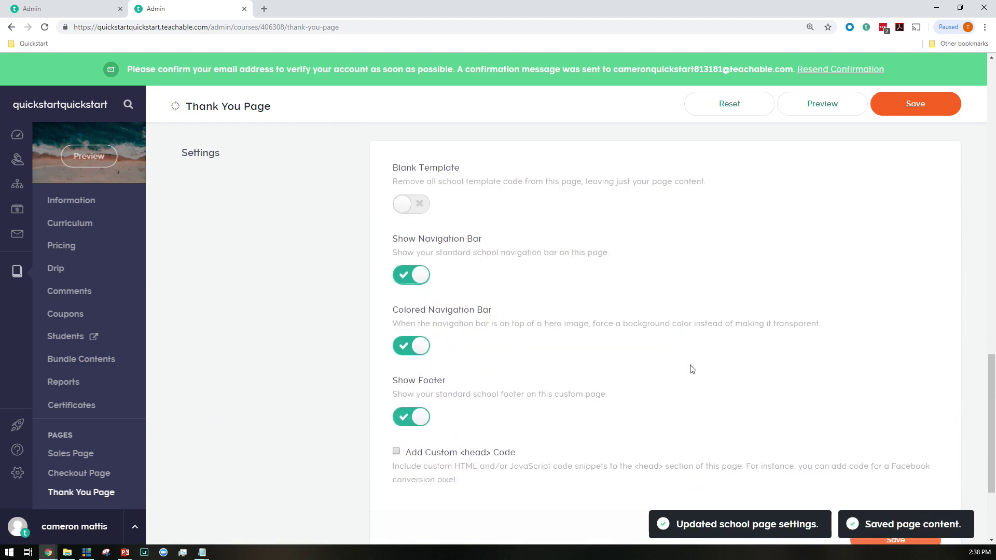
scroll(693, 362, up, 9)
scroll(693, 362, up, 8)
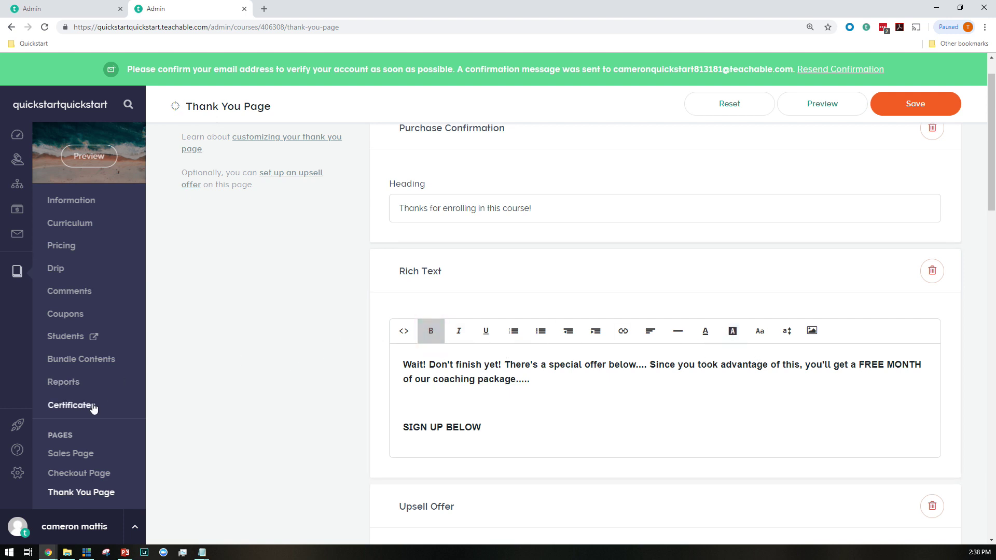
Create a new course certificate from the first template
click(85, 410)
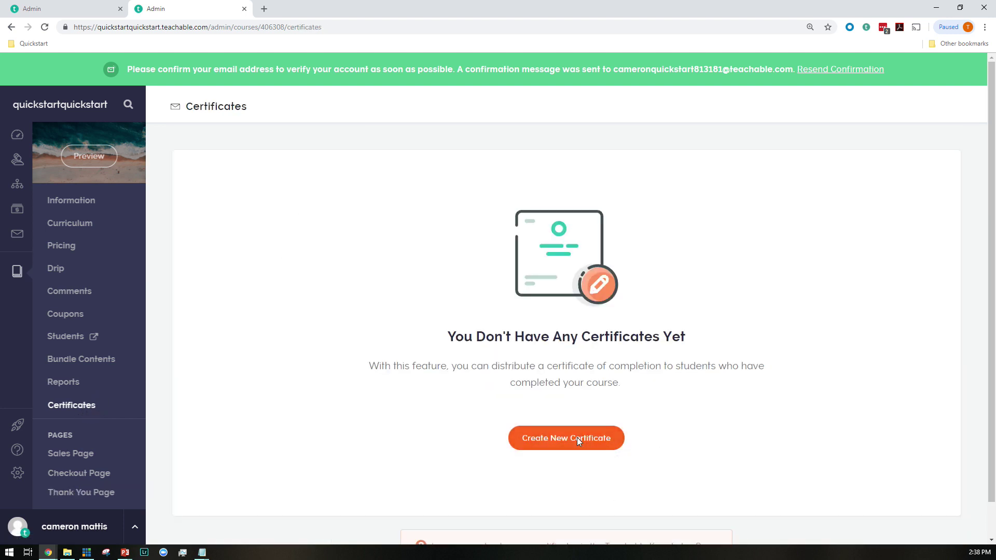
click(577, 439)
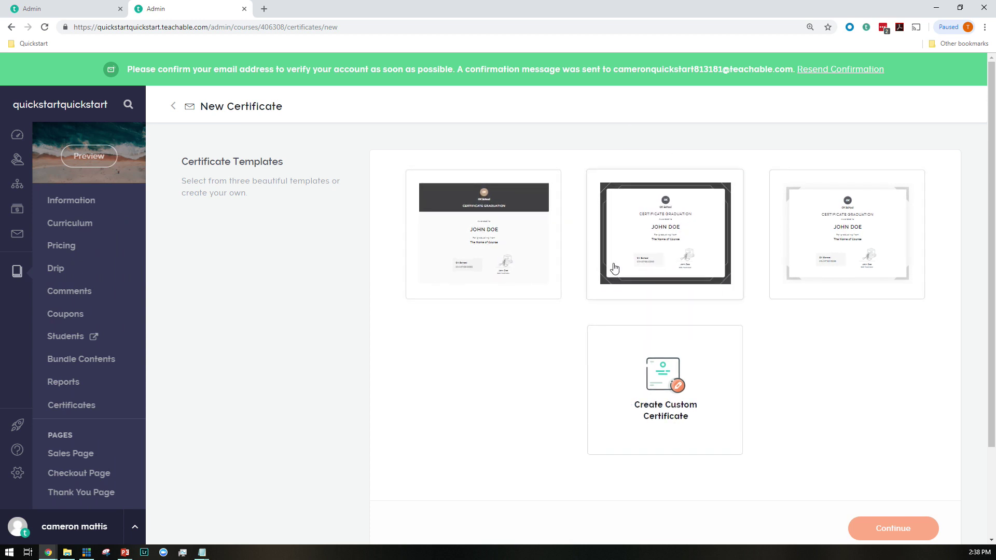
click(511, 230)
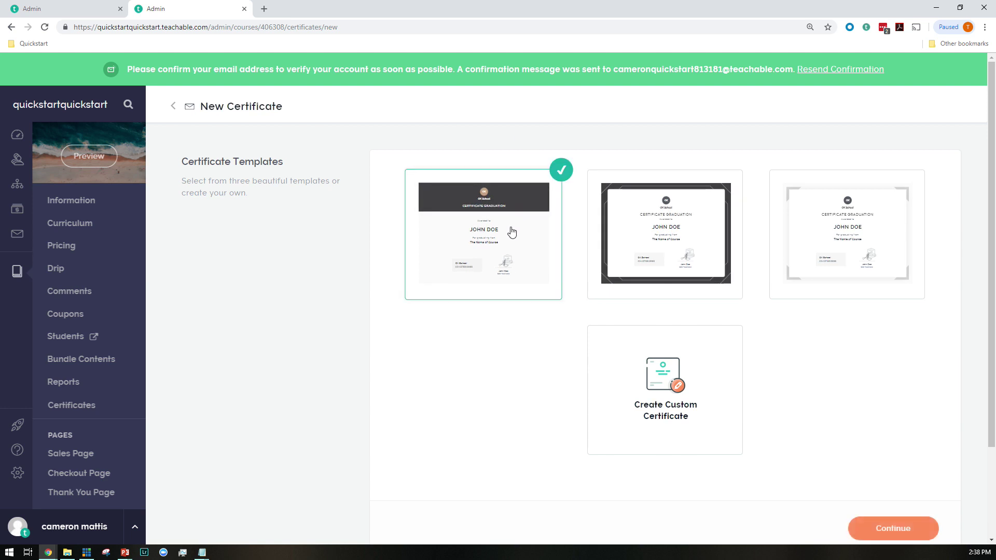
click(884, 527)
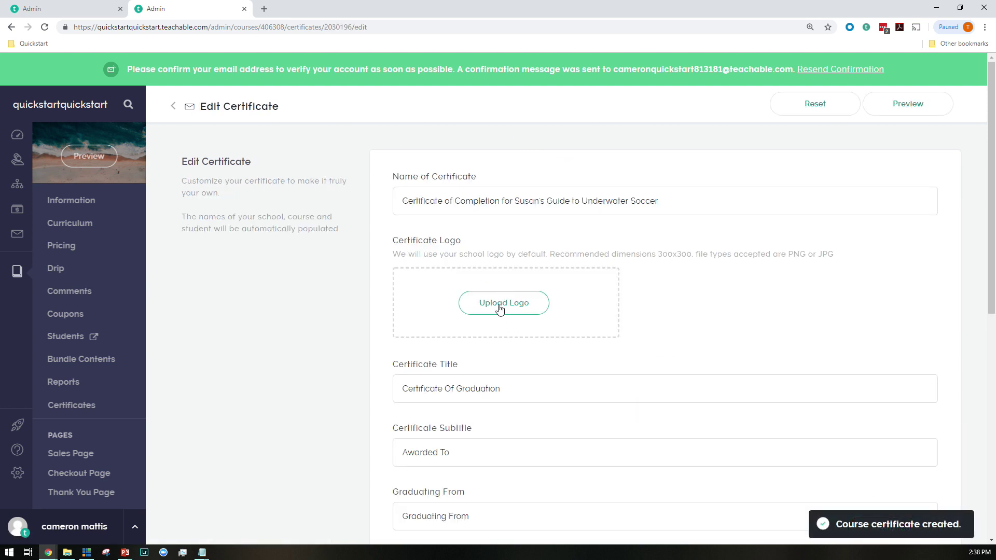
Upload the Fedora logo image to the certificate
click(500, 308)
click(598, 284)
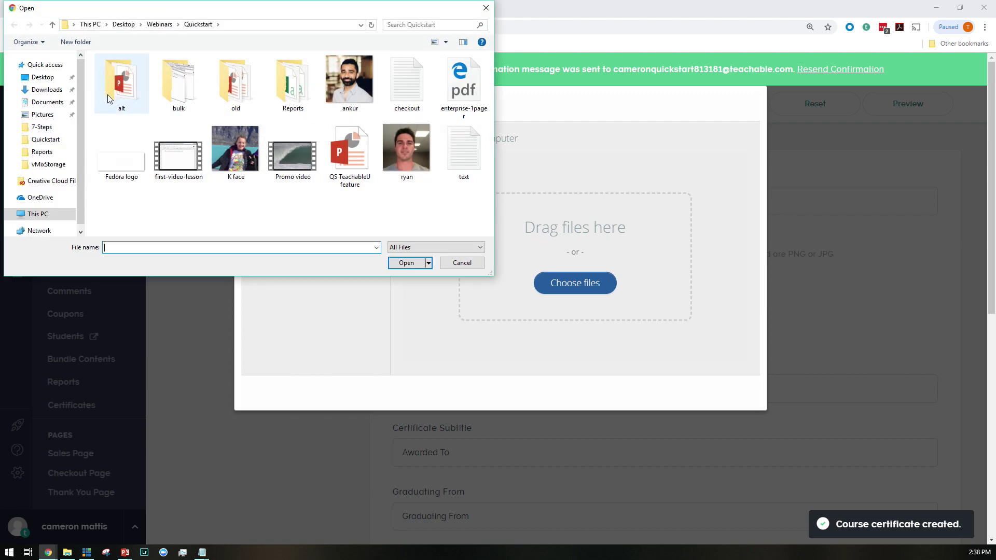
click(121, 153)
click(406, 263)
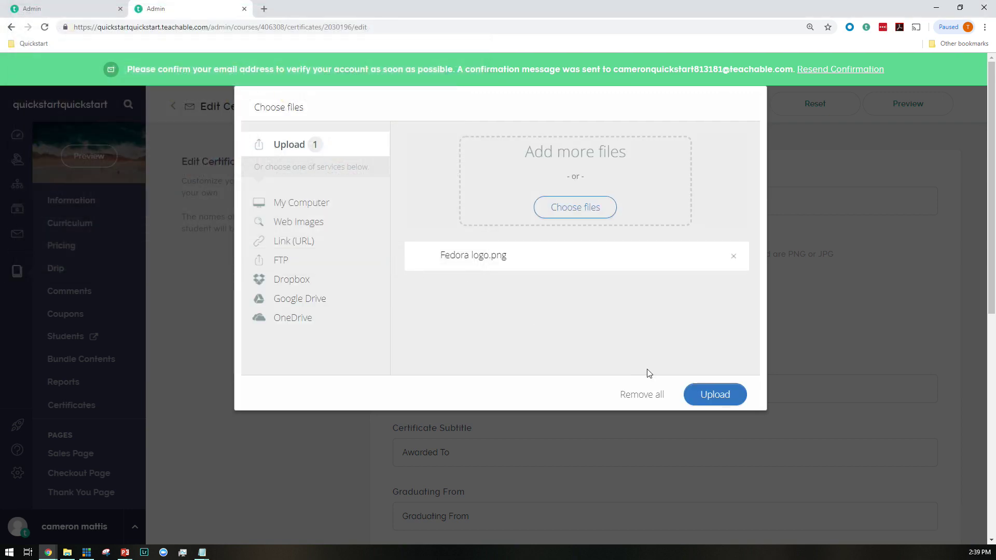
click(714, 395)
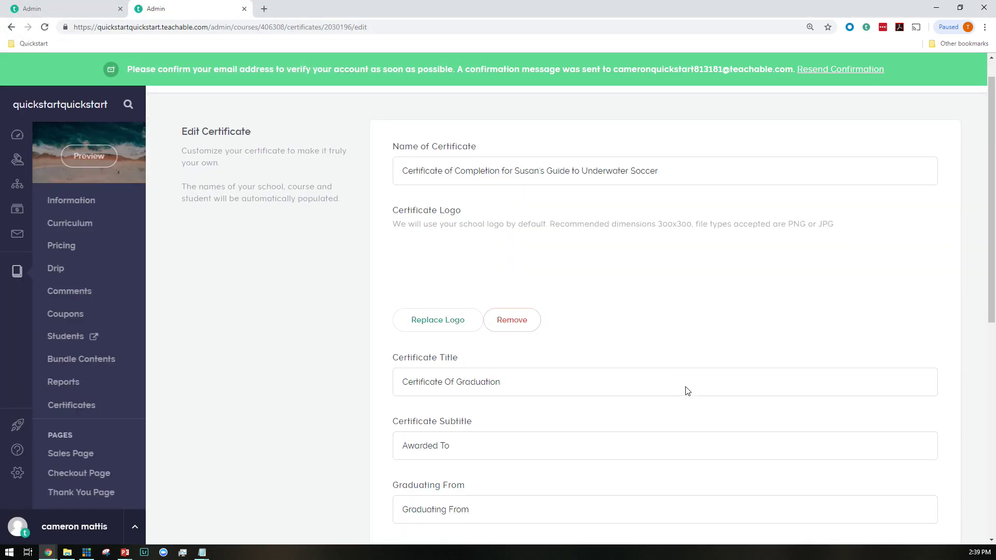
Upload the K face image as the certificate signature
scroll(688, 391, down, 10)
click(509, 297)
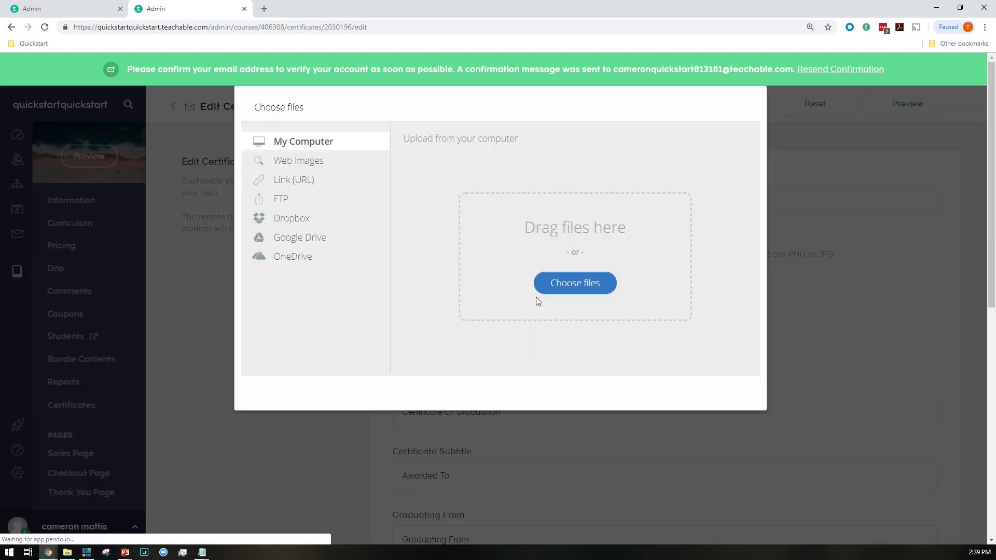
click(576, 289)
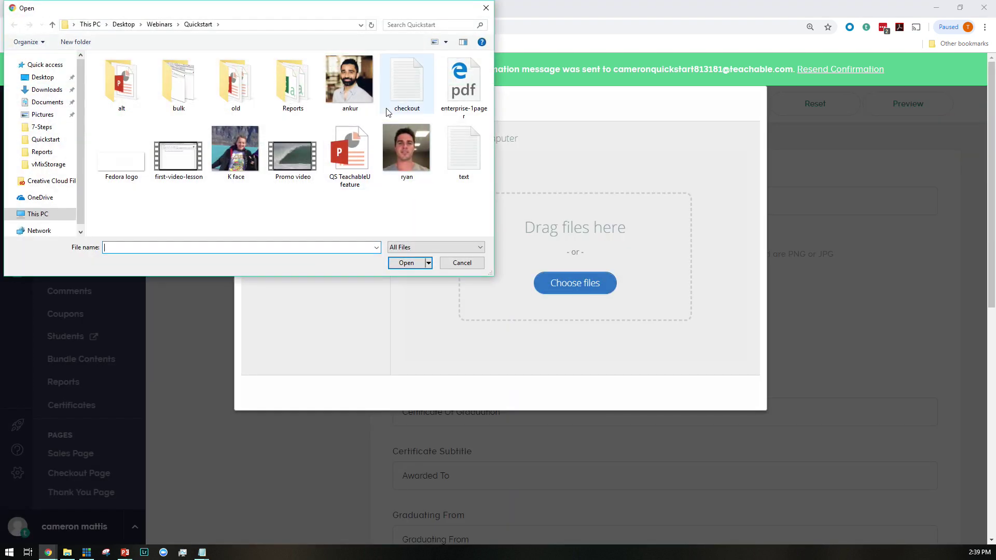
click(236, 153)
click(405, 263)
click(700, 397)
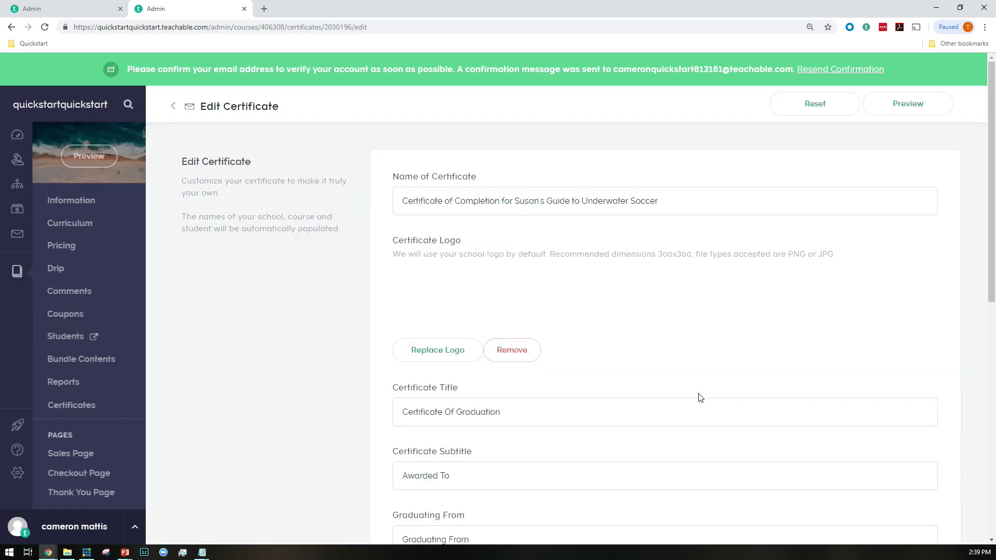
Finish the certificate and make it the course's active certificate
scroll(701, 398, down, 7)
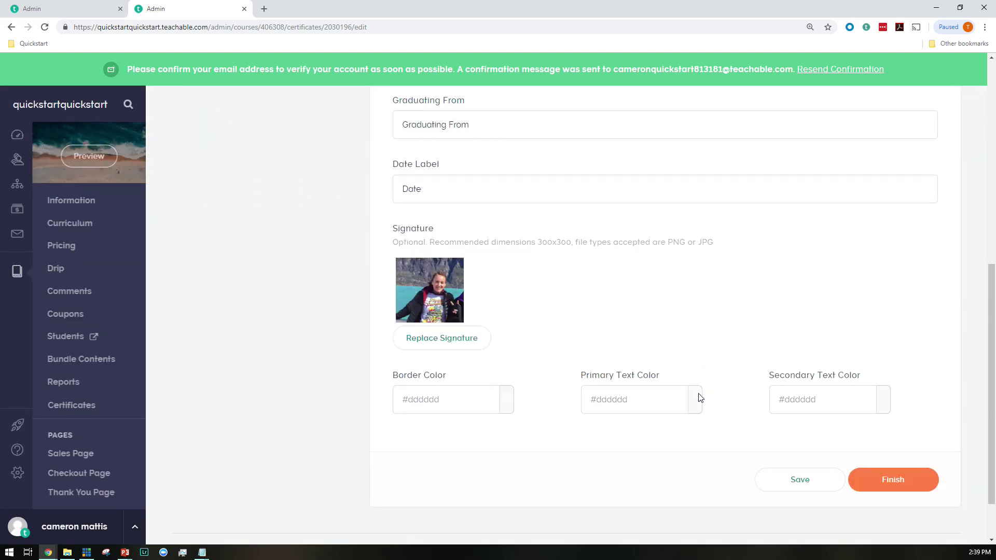
scroll(700, 398, down, 1)
click(862, 407)
click(569, 345)
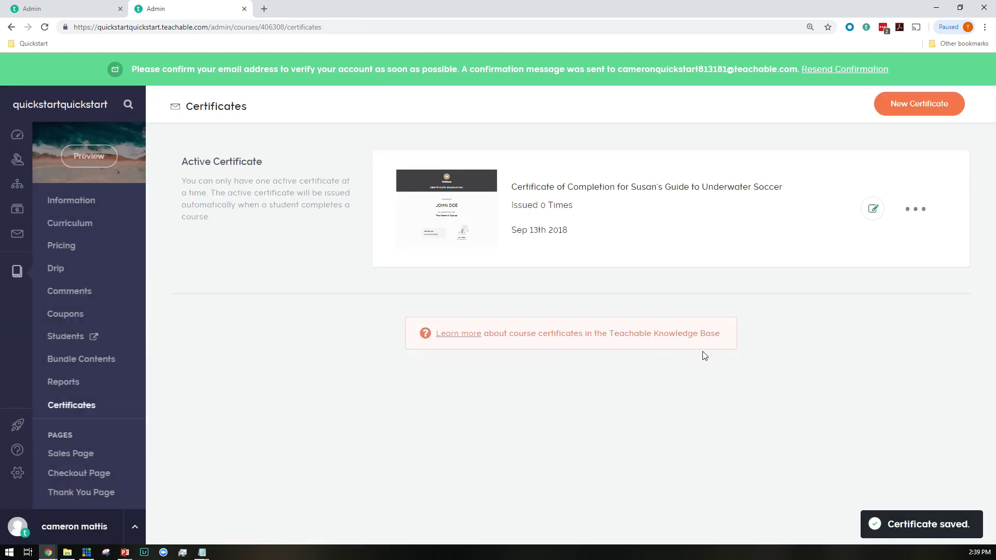
Go from the dashboard to the school's look-and-feel settings
click(23, 274)
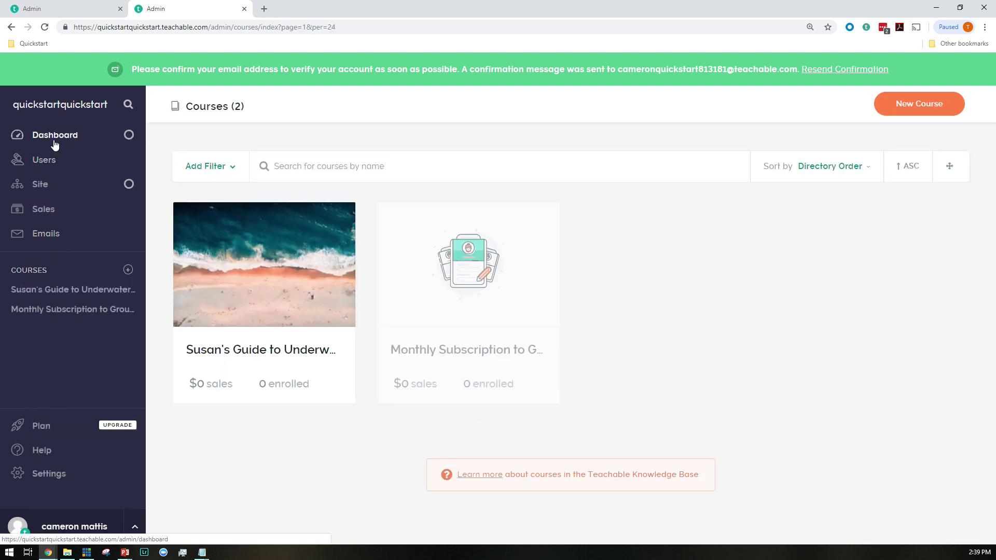
click(55, 141)
scroll(359, 370, down, 3)
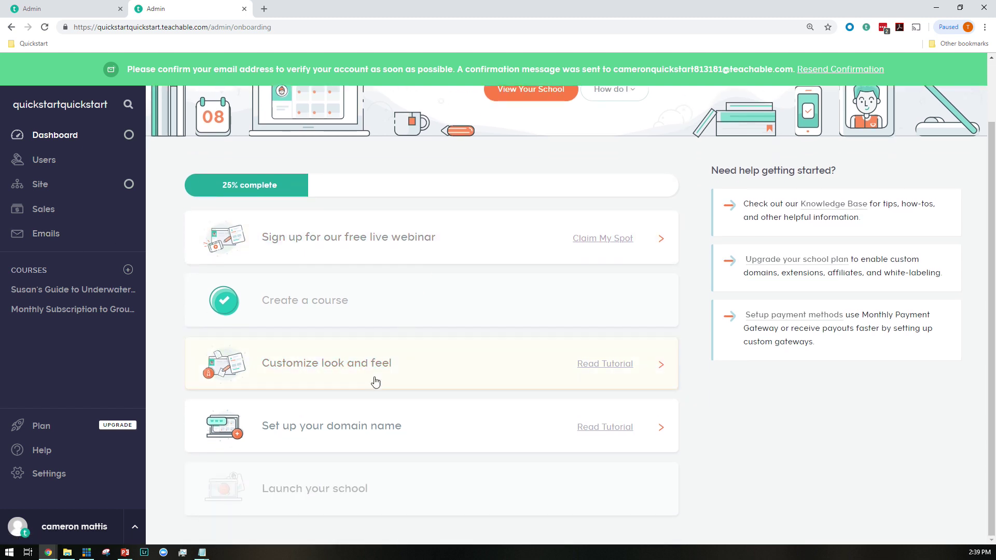
click(313, 365)
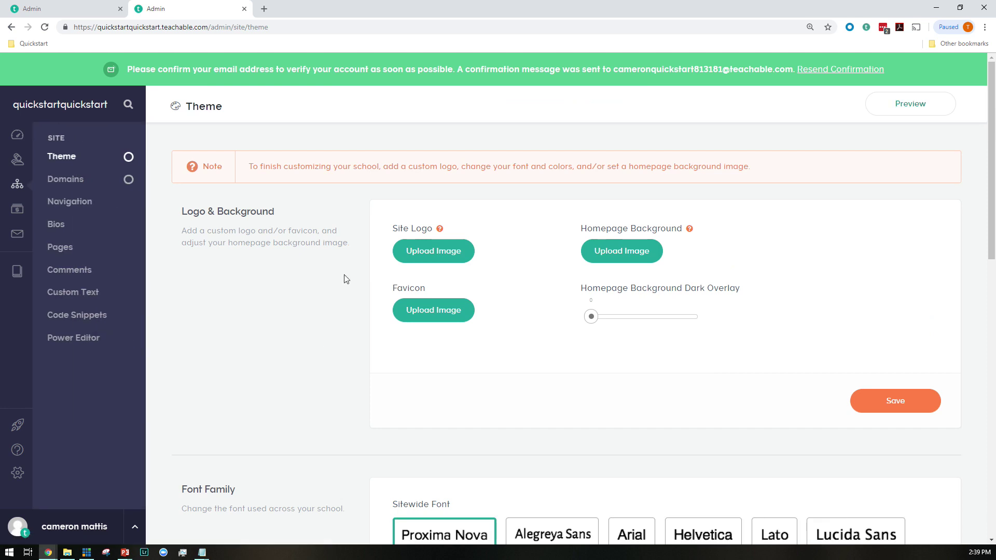
Upload the Fedora logo as the site logo
click(438, 253)
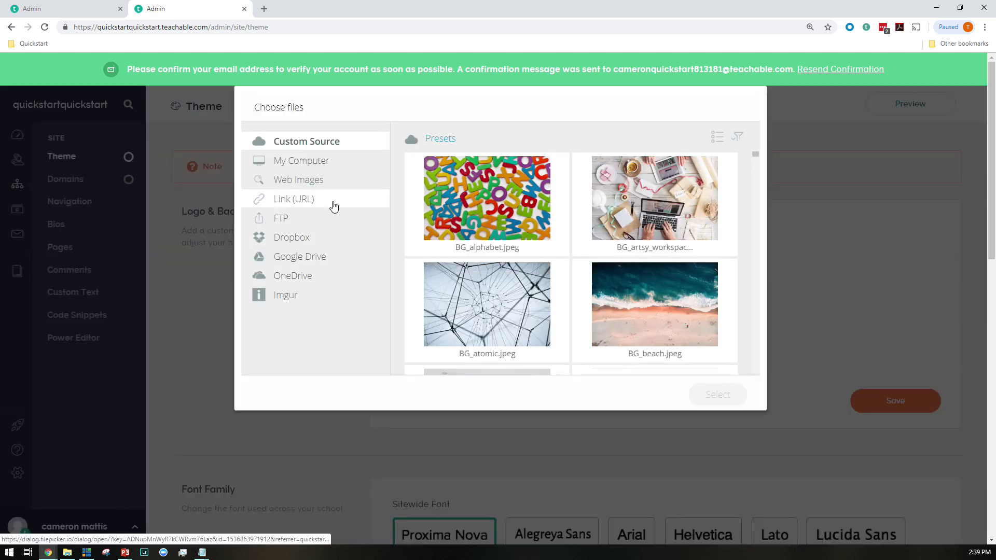
click(293, 163)
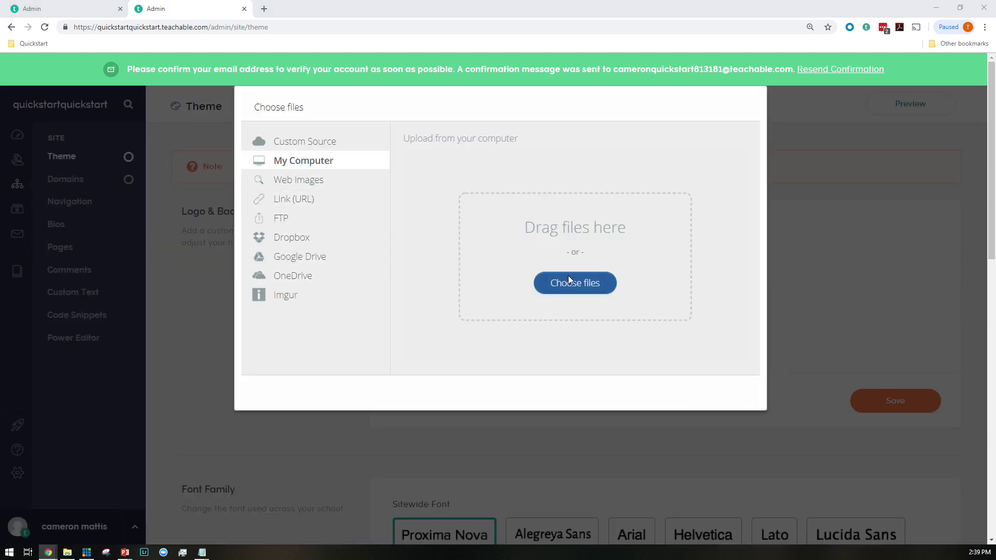
click(569, 280)
click(121, 153)
click(390, 262)
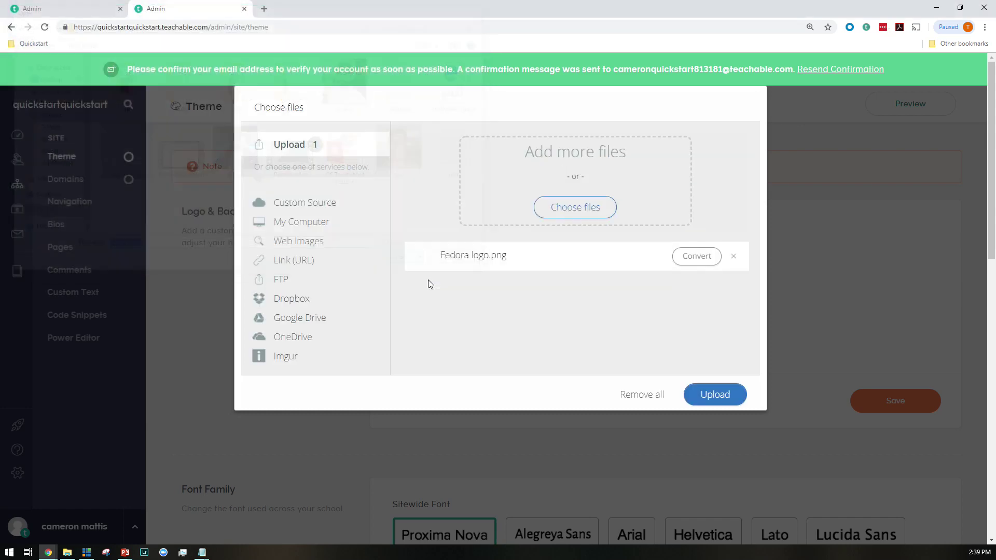
click(721, 397)
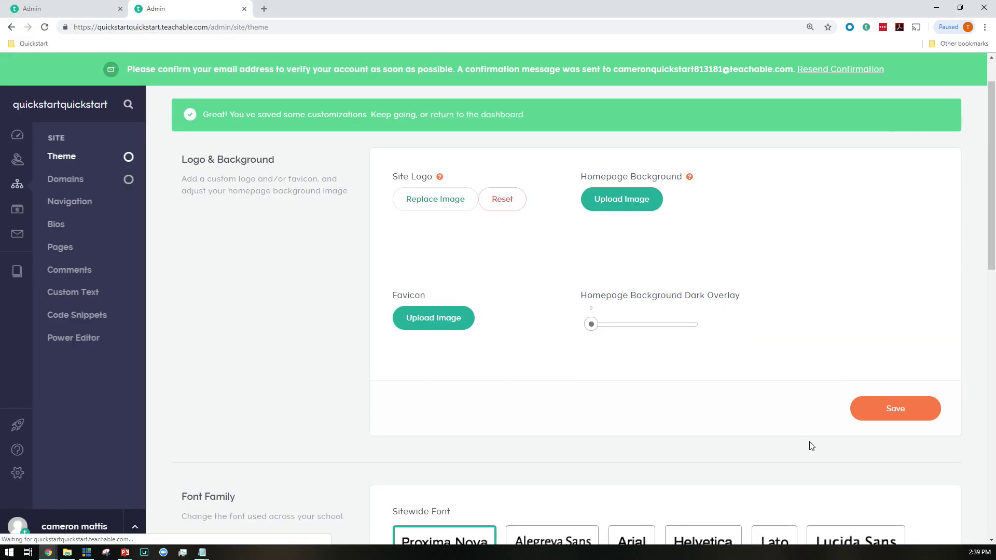
Set Raleway as the sitewide font and save the theme
scroll(809, 445, down, 4)
click(737, 383)
click(882, 448)
Set the homepage heading colour to #e67777, try the red palette, then return to teal
scroll(812, 436, down, 9)
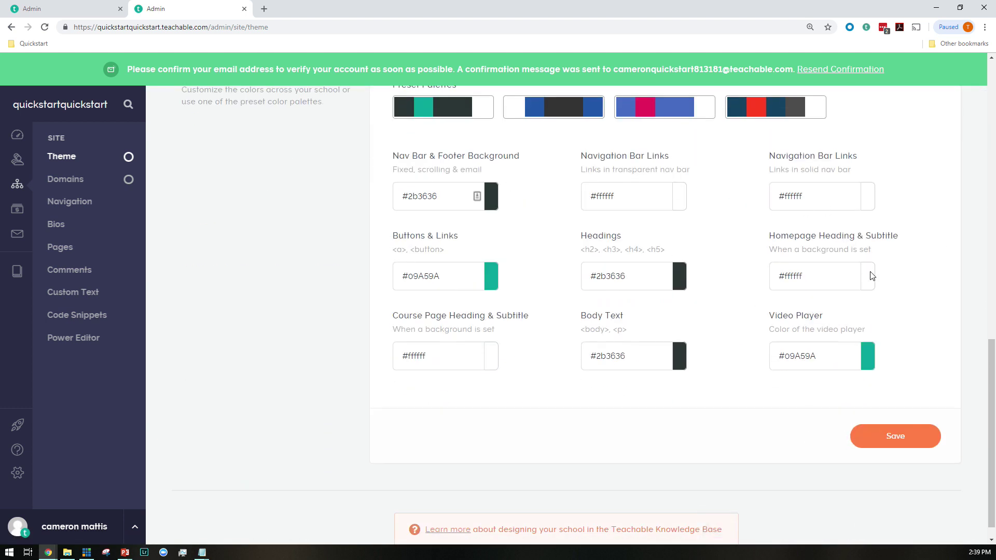
click(872, 274)
click(896, 290)
click(836, 157)
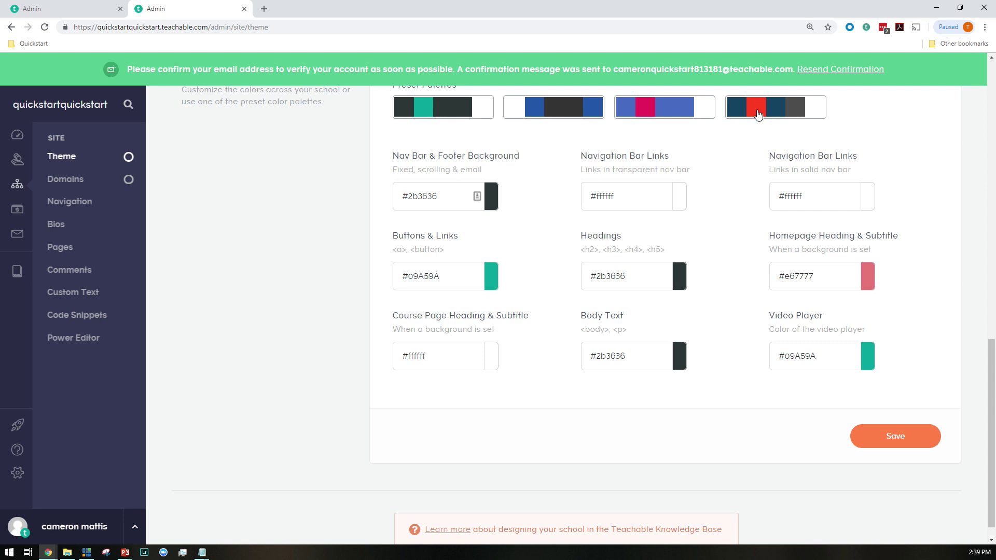
click(760, 108)
click(442, 107)
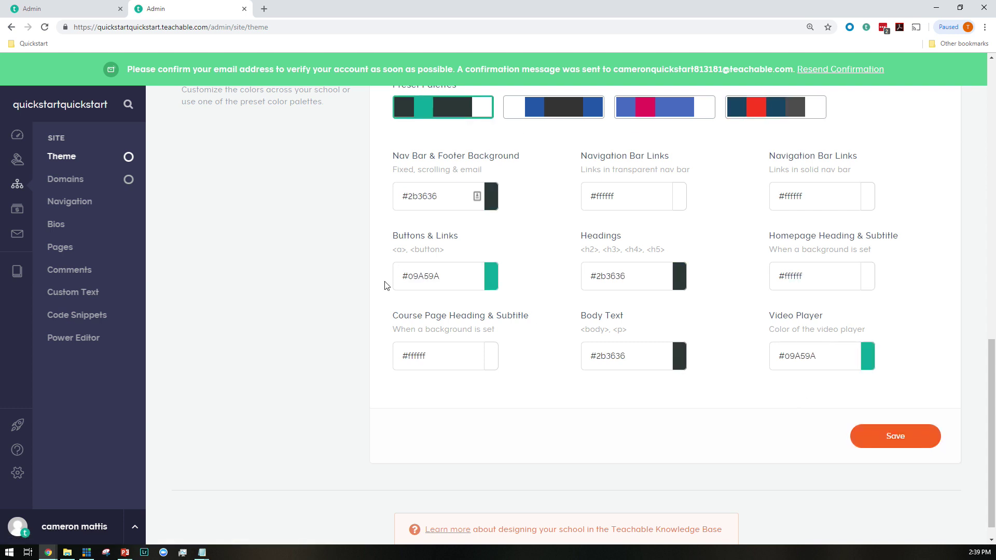
Make the course the homepage for both logged-out and logged-in visitors and save
click(76, 201)
click(414, 204)
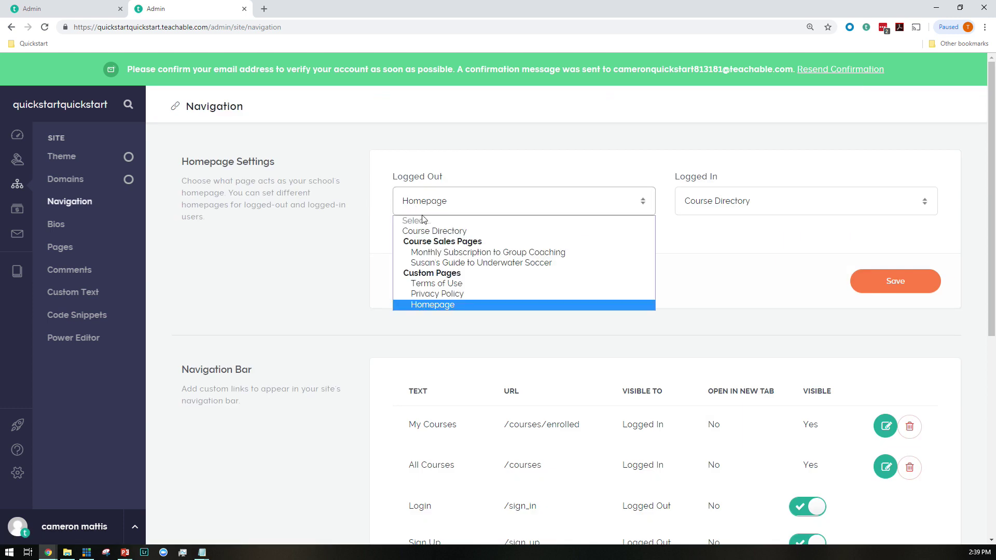
click(481, 263)
click(708, 207)
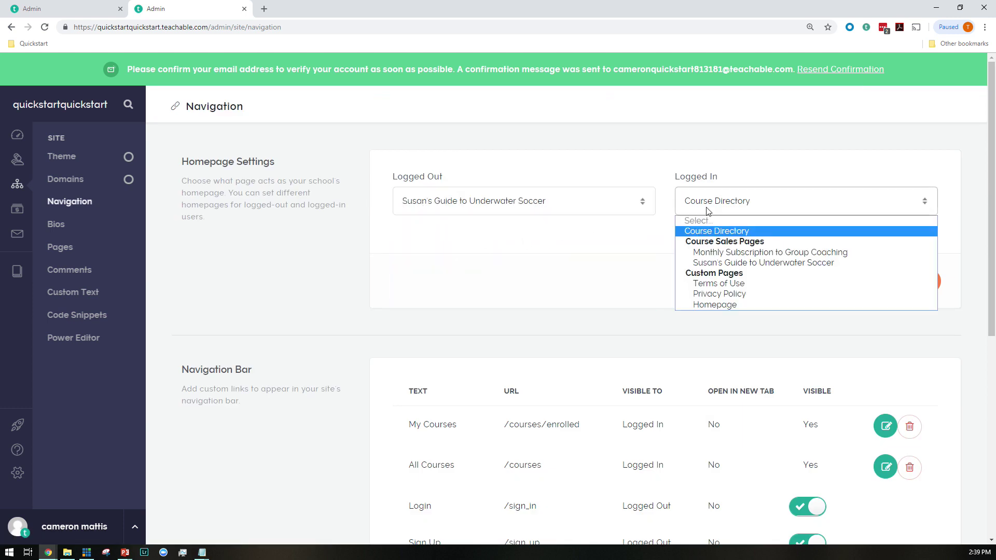
click(710, 262)
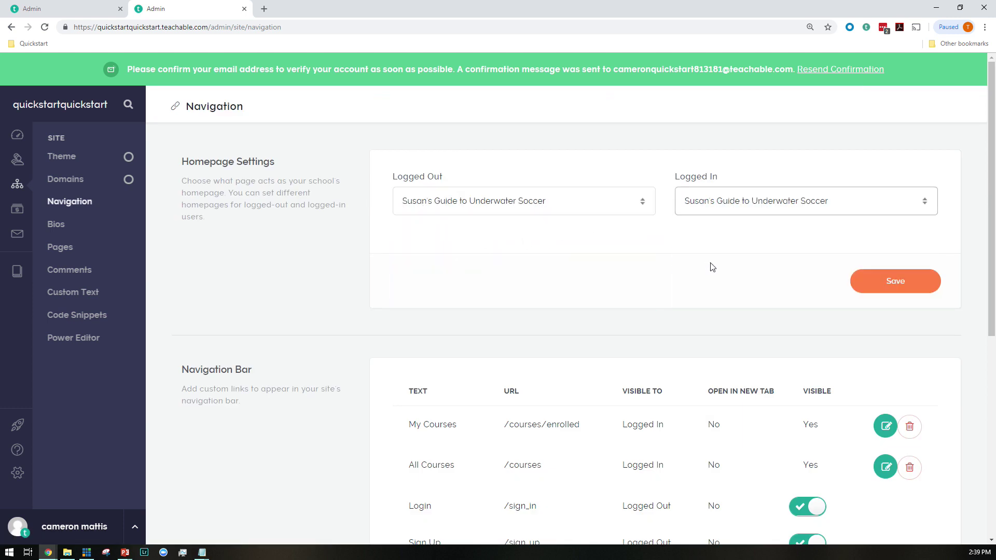
click(909, 284)
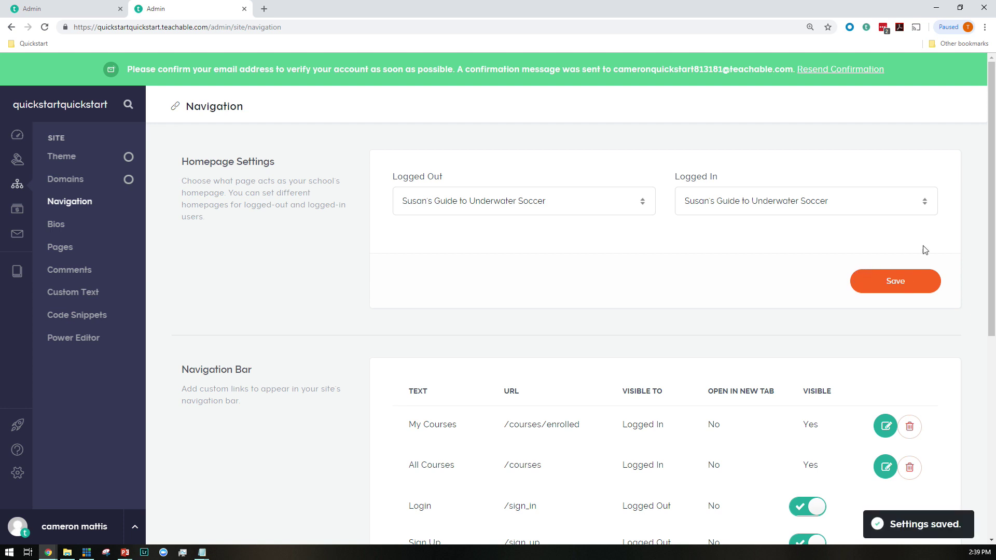
Open domain setup from the dashboard and dismiss the custom domain upgrade offer
click(17, 135)
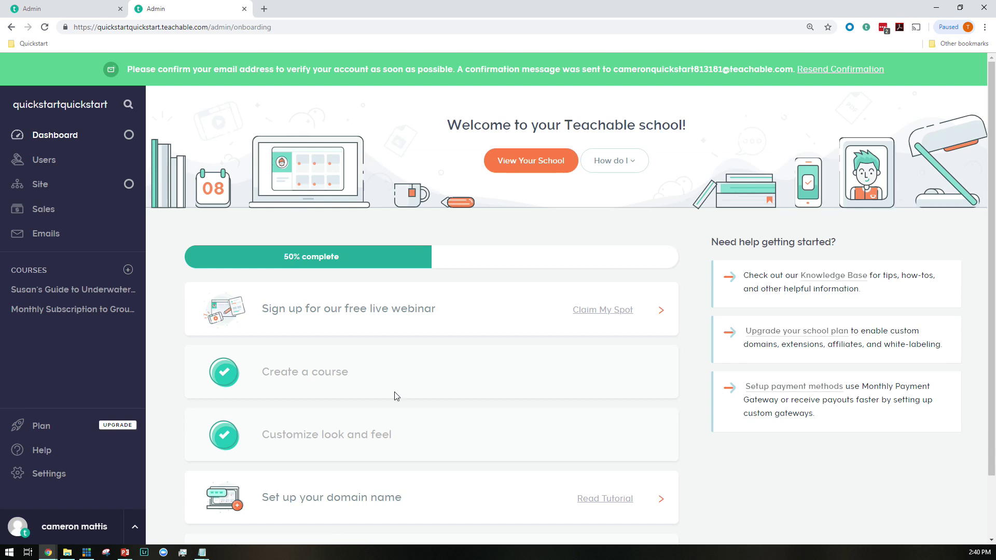
click(290, 506)
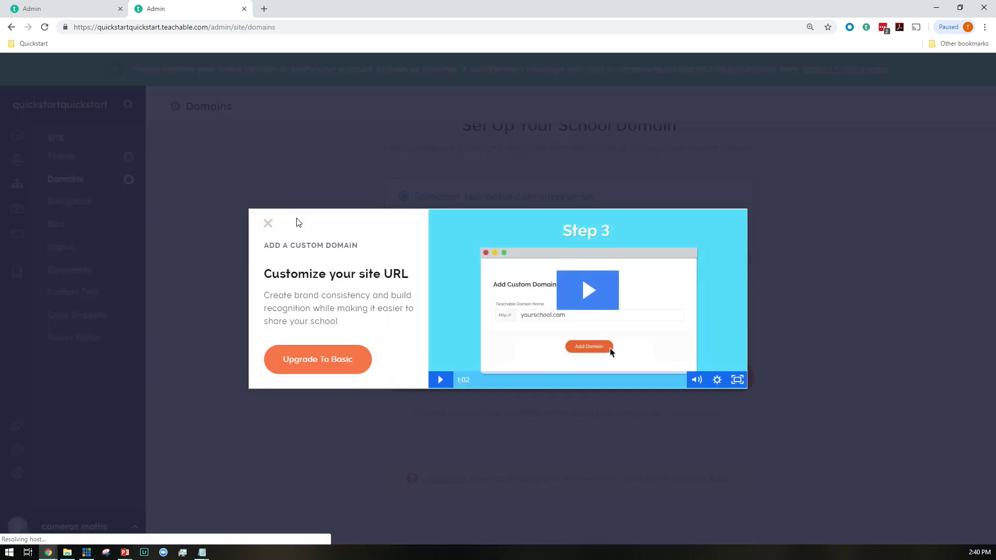
click(267, 223)
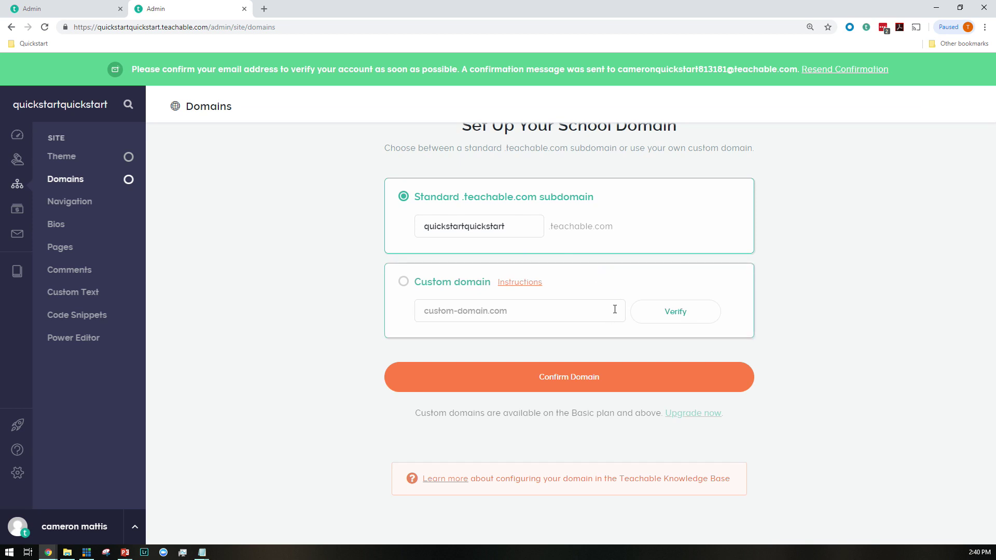
Confirm the standard teachable.com subdomain and return to the courses list
click(573, 377)
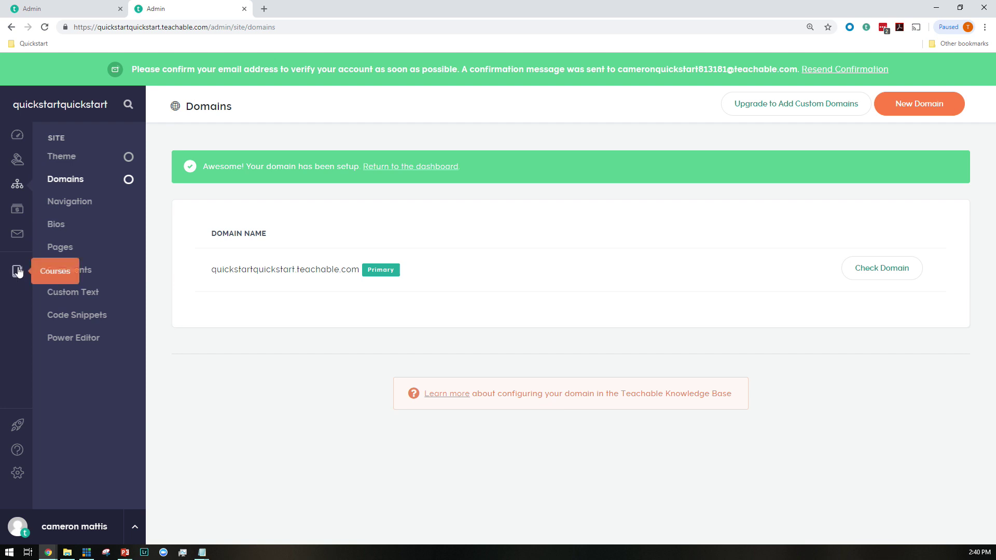
click(35, 286)
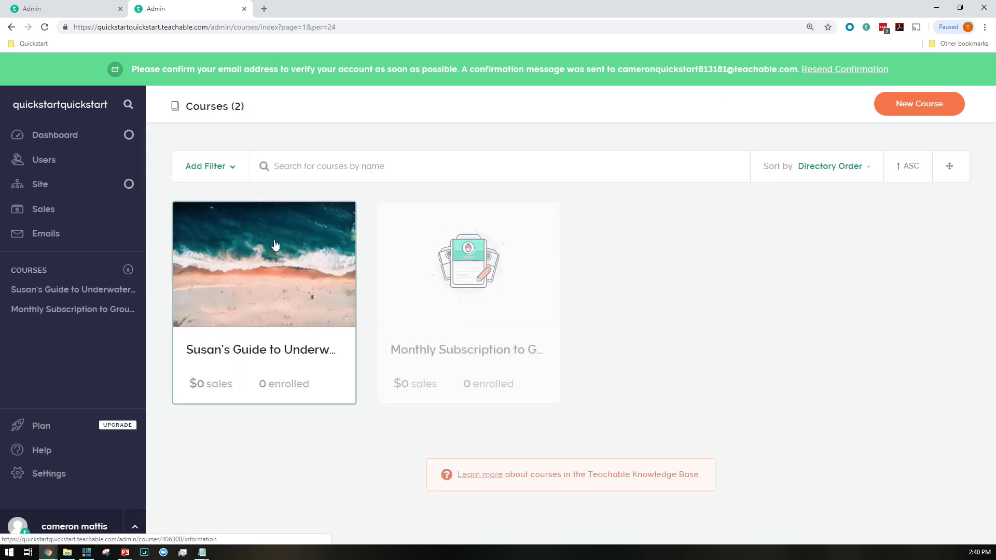
Replace the course sales page hero image with BG_beach.jpeg
click(274, 248)
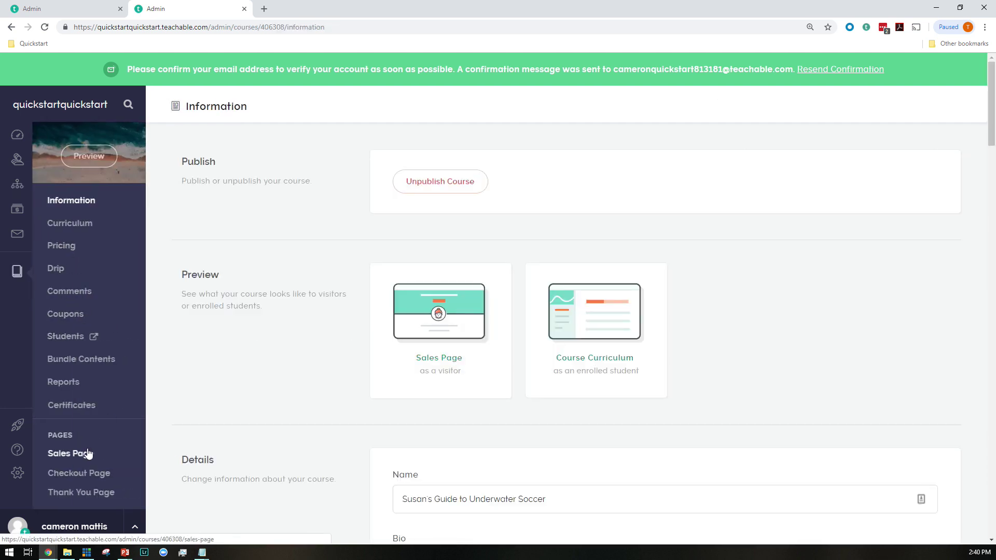
click(97, 451)
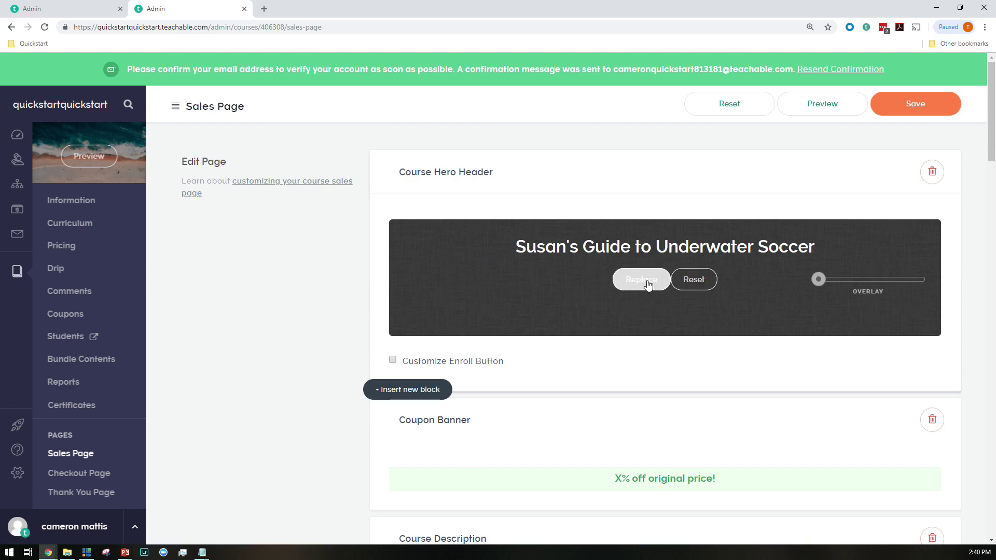
click(640, 294)
click(694, 325)
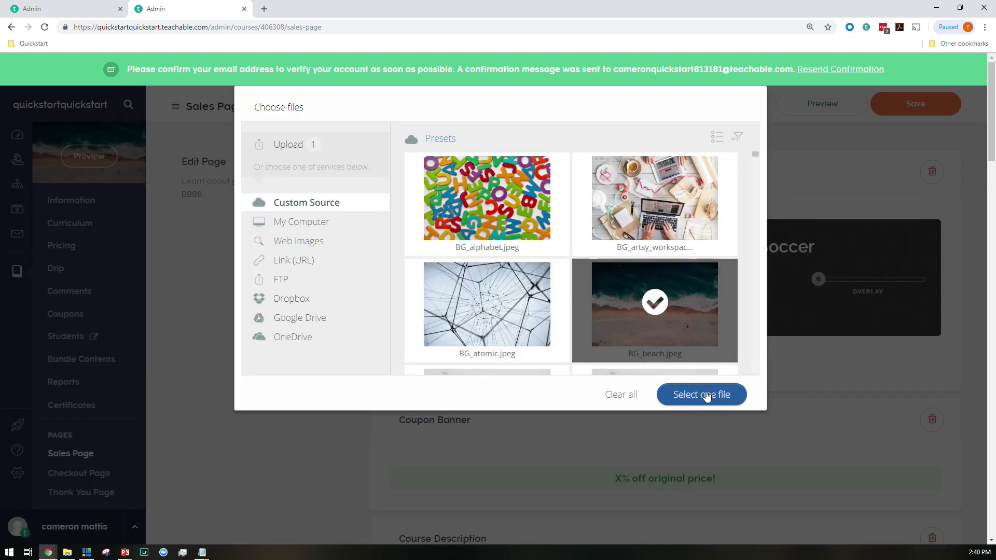
click(716, 395)
click(713, 394)
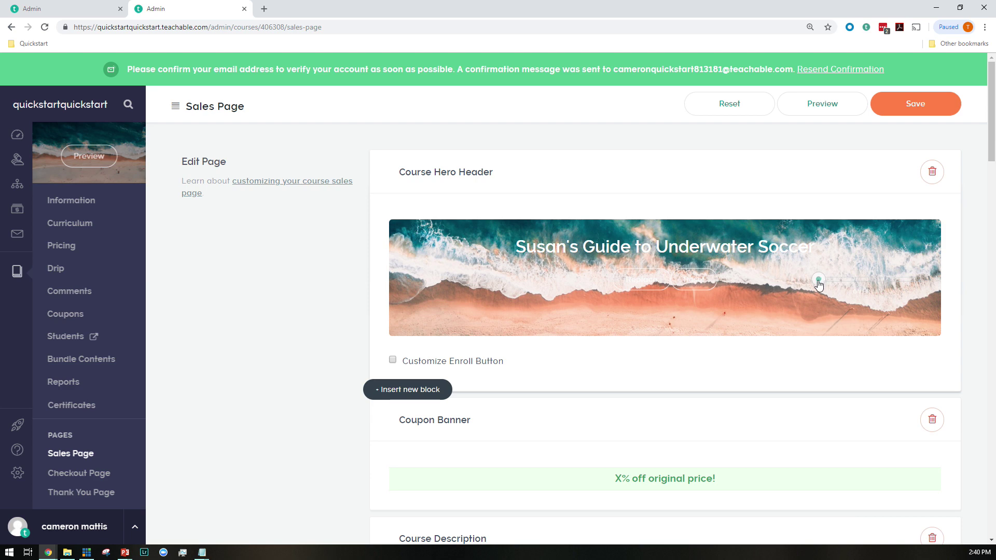
Darken the overlay on the beach hero image and review the sales page
drag(818, 283, 852, 283)
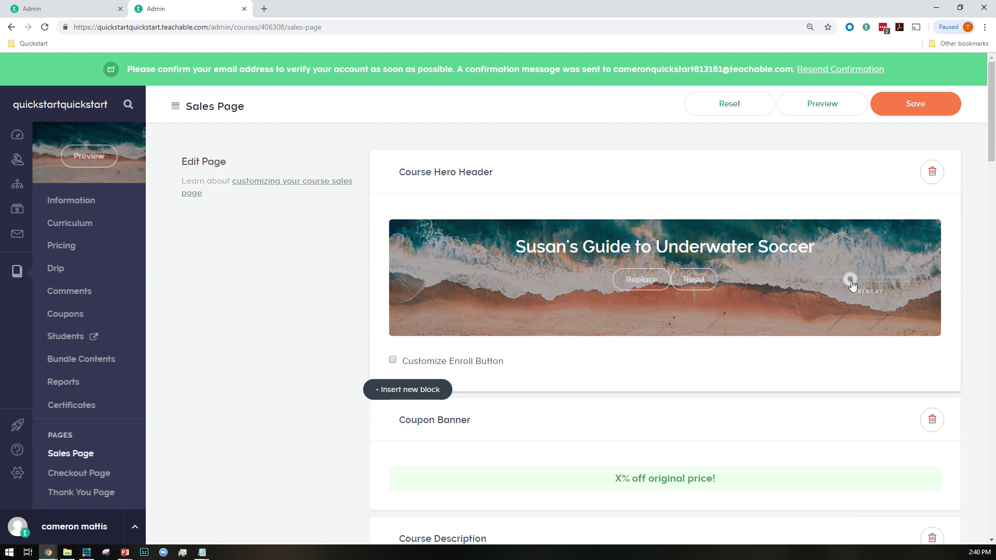
scroll(792, 296, down, 15)
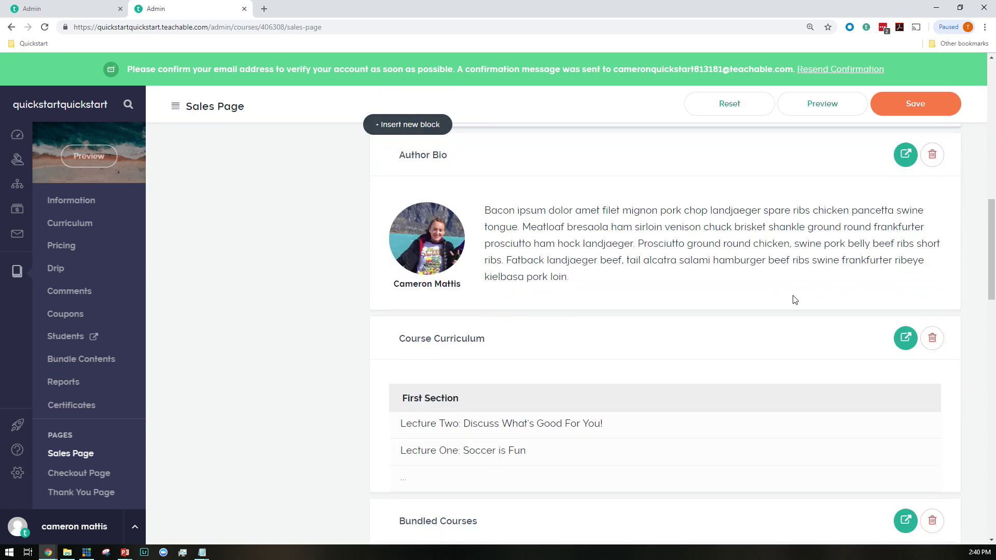
scroll(794, 299, down, 7)
scroll(523, 283, up, 7)
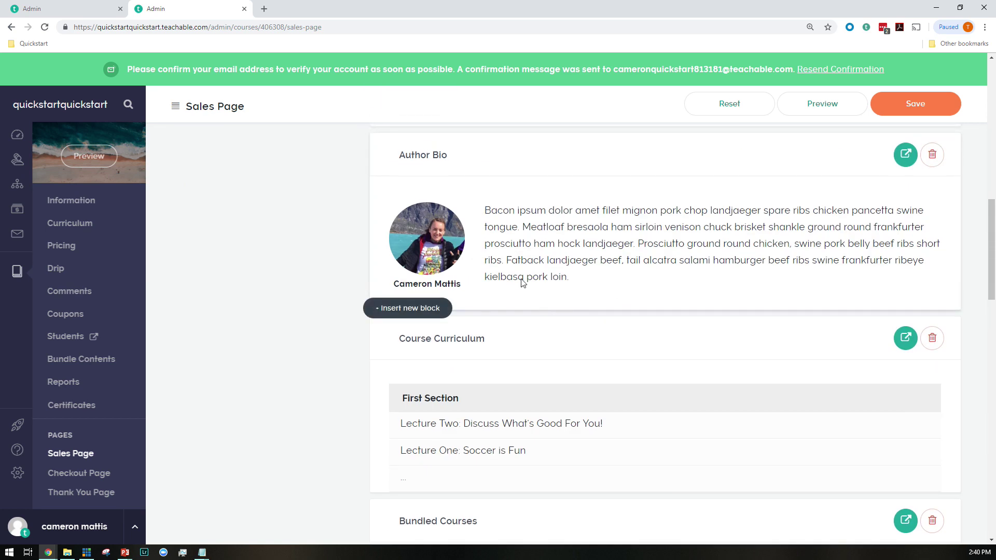
scroll(457, 323, down, 7)
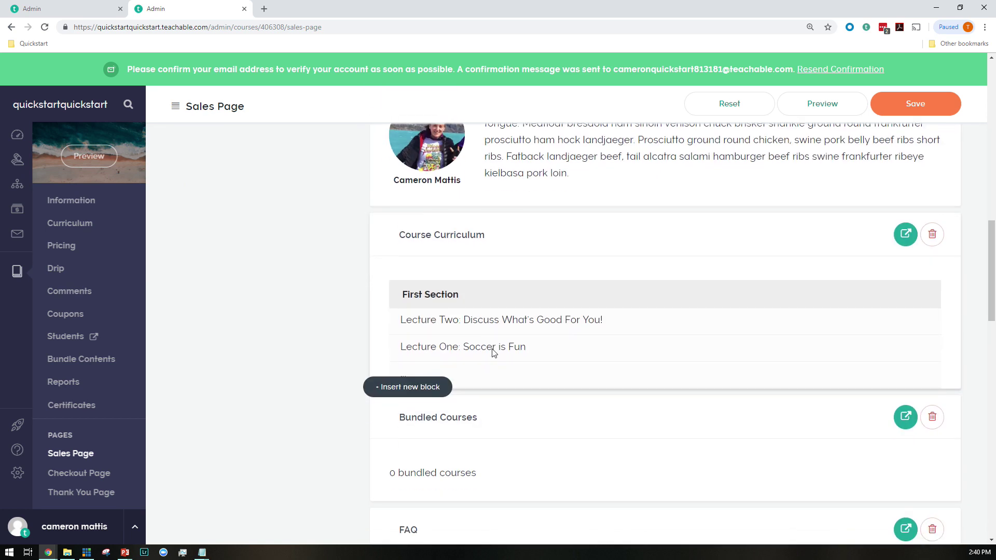
scroll(494, 311, down, 14)
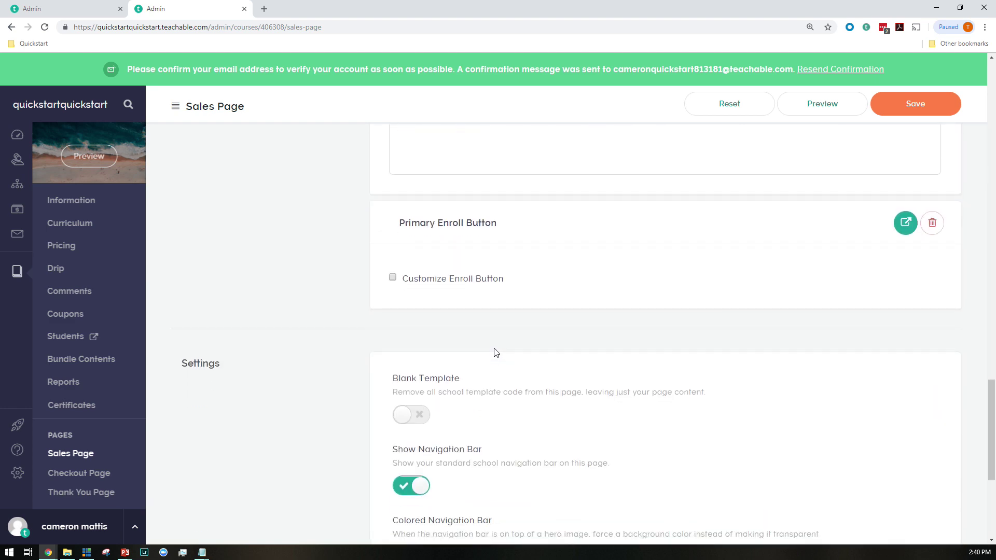
key(Home)
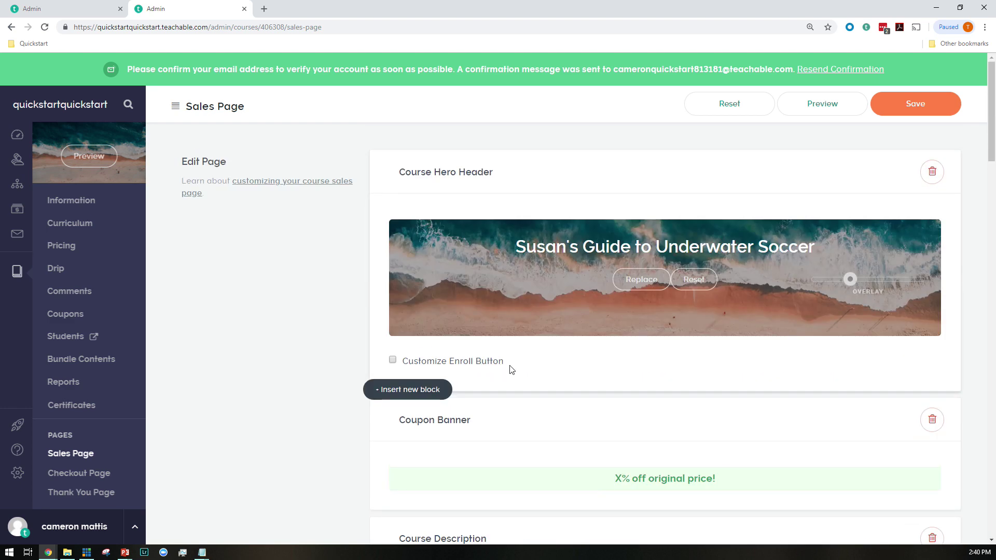
scroll(511, 373, down, 9)
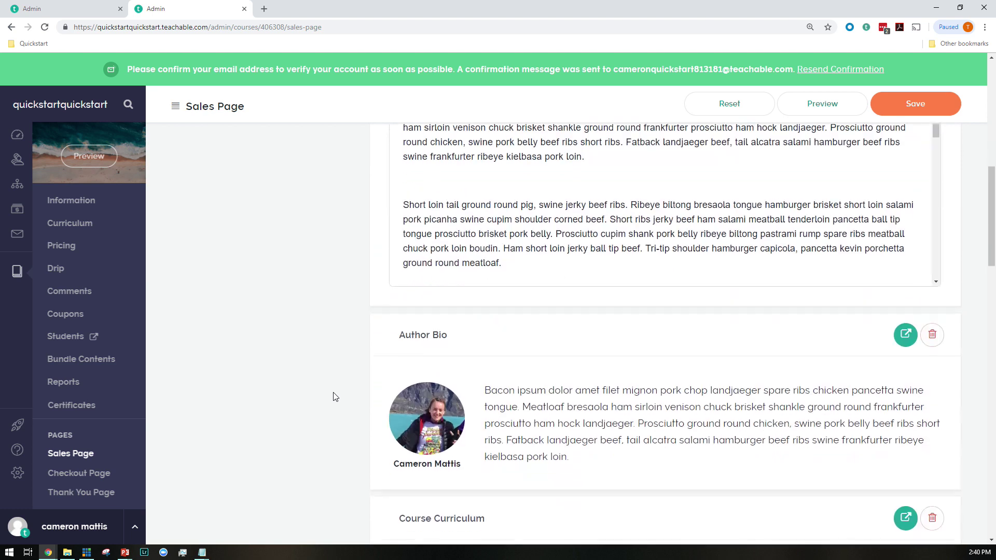
scroll(521, 262, down, 2)
Try moving the Author Bio block and browse the full list of block types
drag(499, 250, 491, 220)
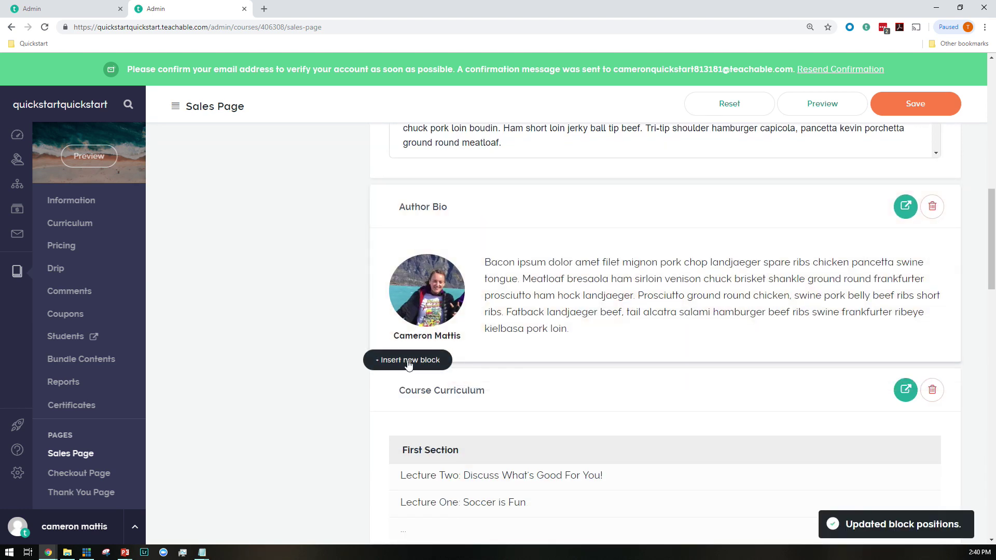
click(410, 360)
click(432, 407)
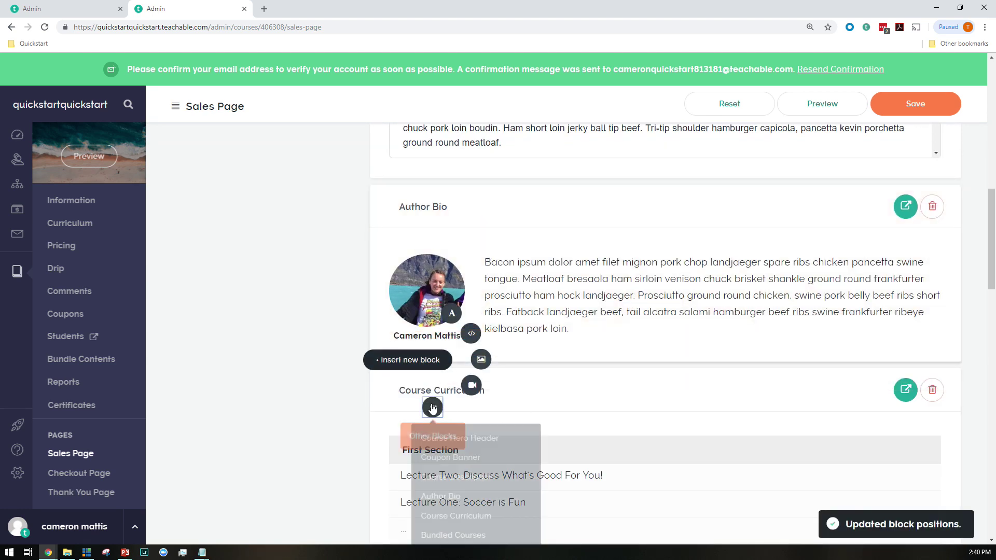
scroll(457, 456, down, 4)
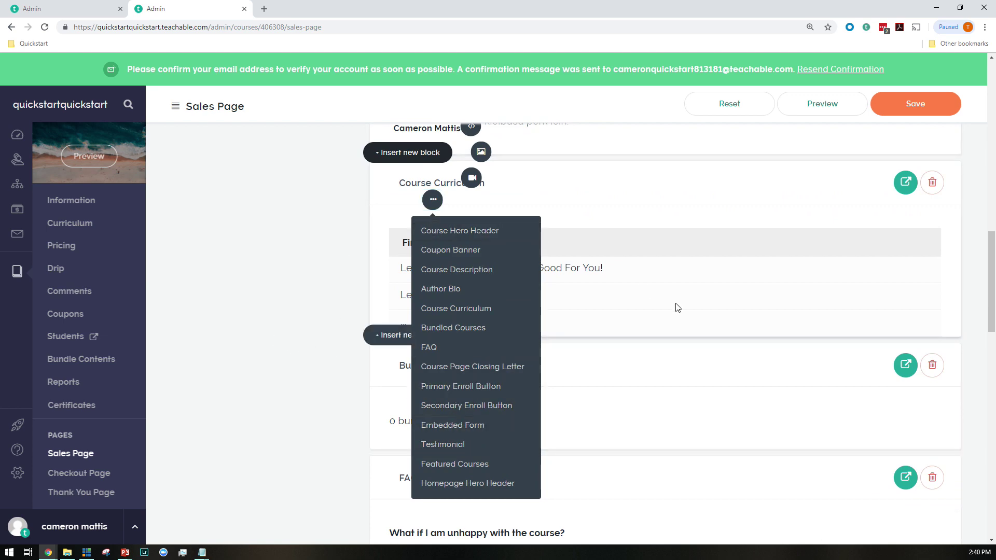
scroll(453, 414, up, 15)
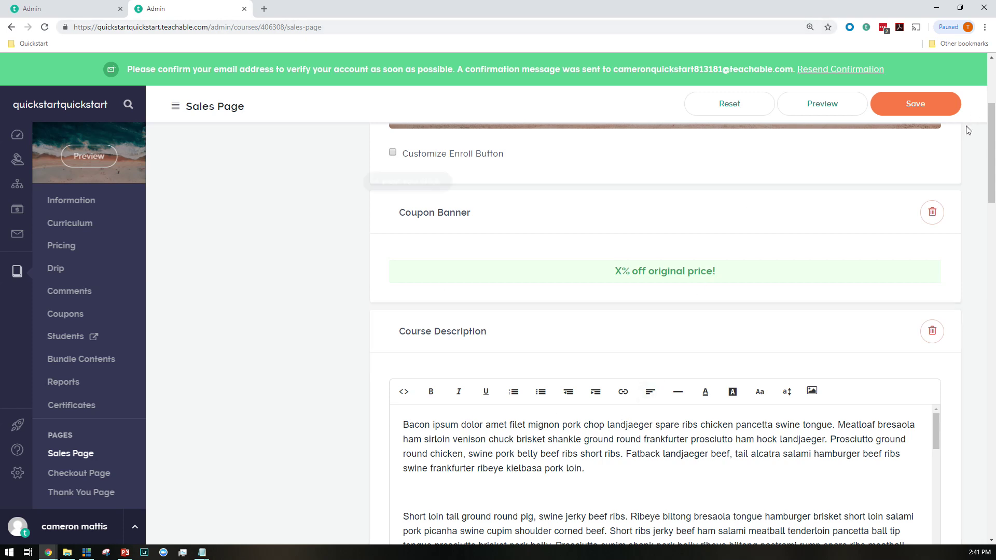
Save the sales page and open the underwater soccer course
click(931, 104)
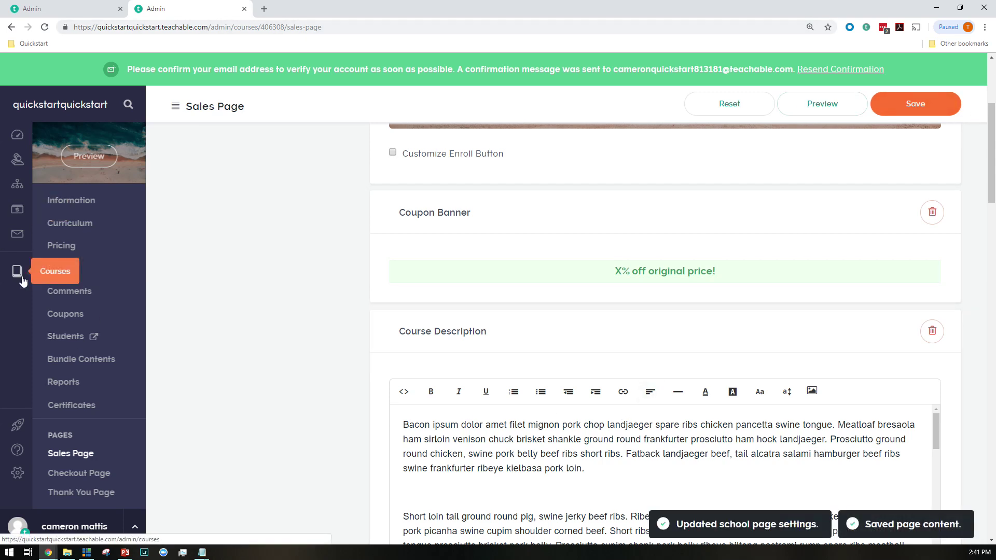
click(19, 275)
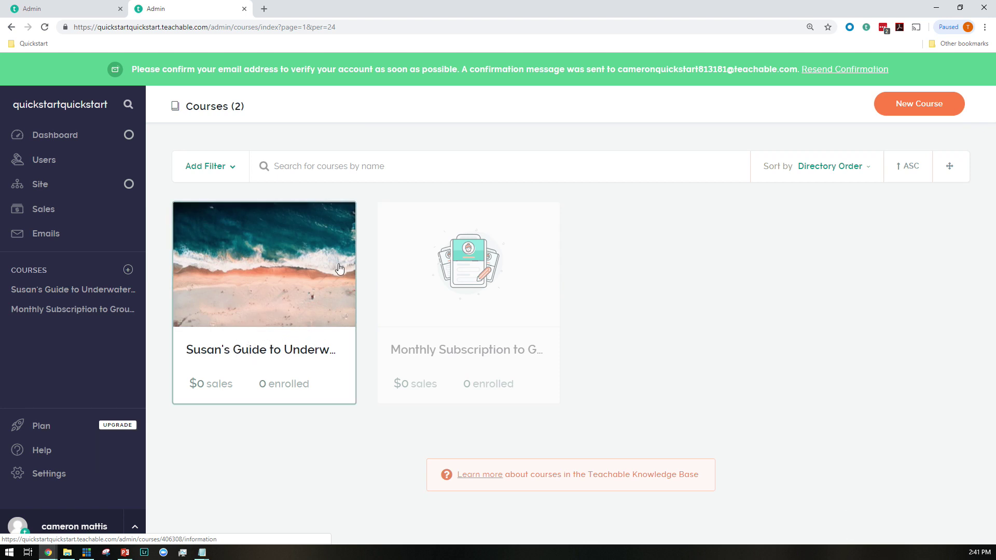
click(285, 290)
Launch the school on the Free plan from the setup checklist
click(17, 159)
scroll(256, 427, down, 1)
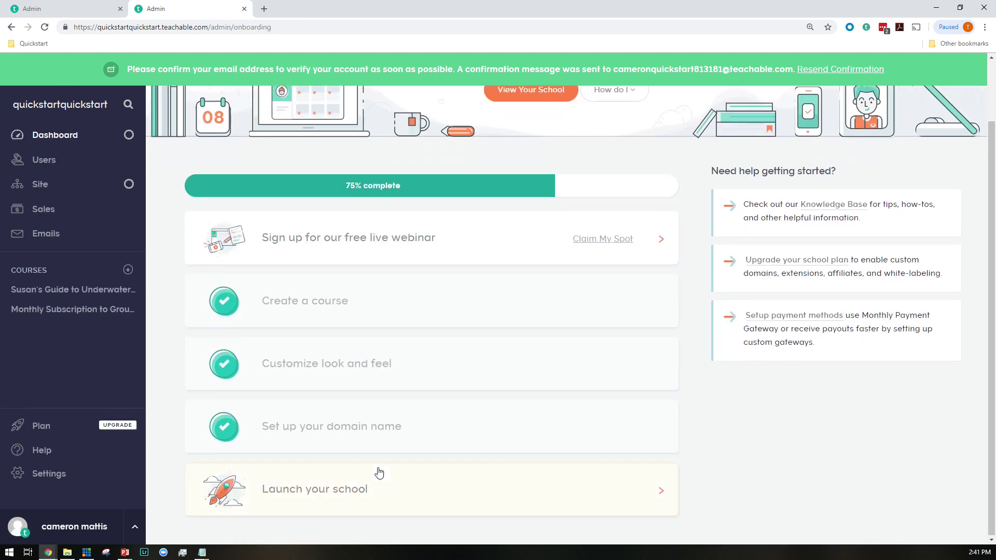
click(378, 474)
scroll(404, 441, down, 6)
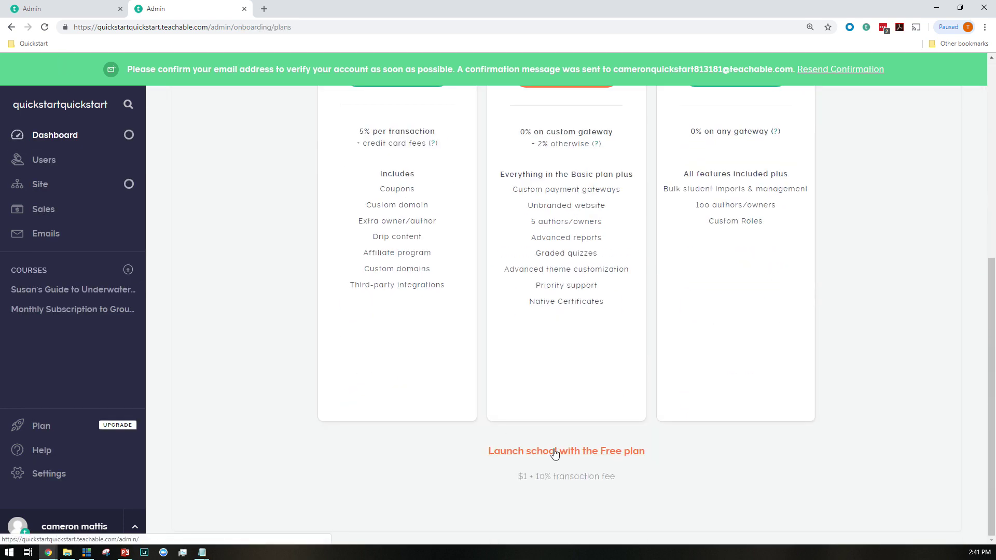
click(555, 451)
click(500, 418)
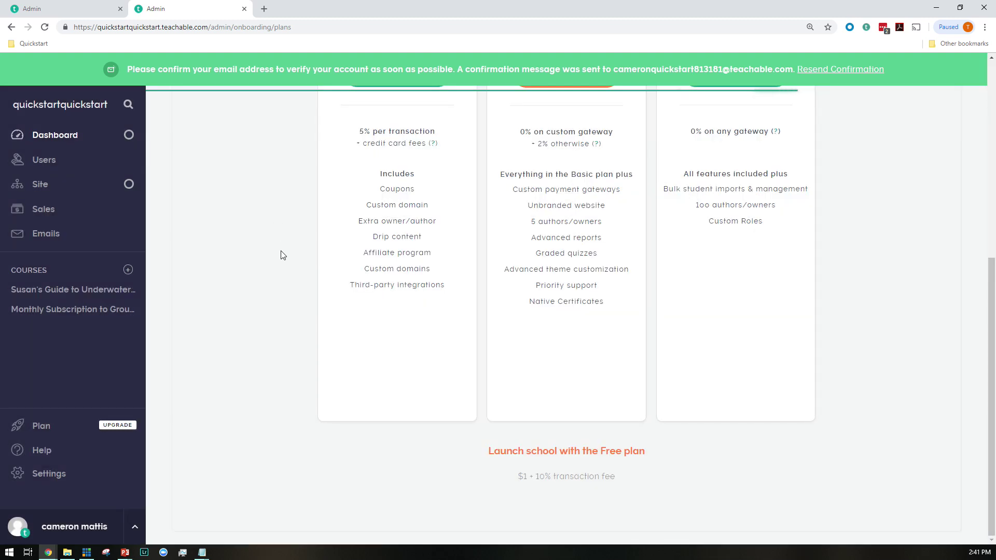
Open the course page in a new tab and reorder the tabs
ctrl+click(31, 289)
key(ctrl+Tab)
click(200, 10)
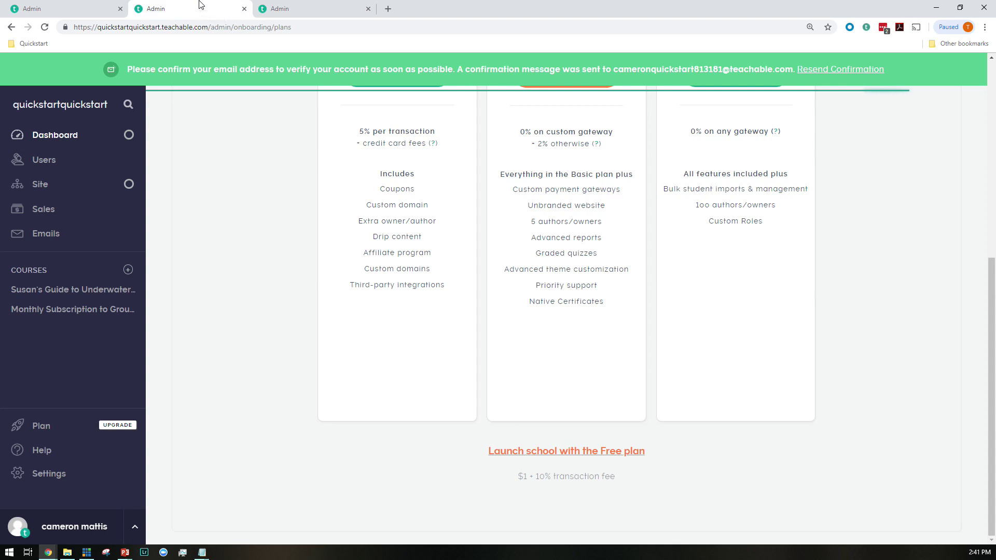
mouse_move(251, 7)
mouse_down()
mouse_move(203, 3)
mouse_move(244, 7)
mouse_up()
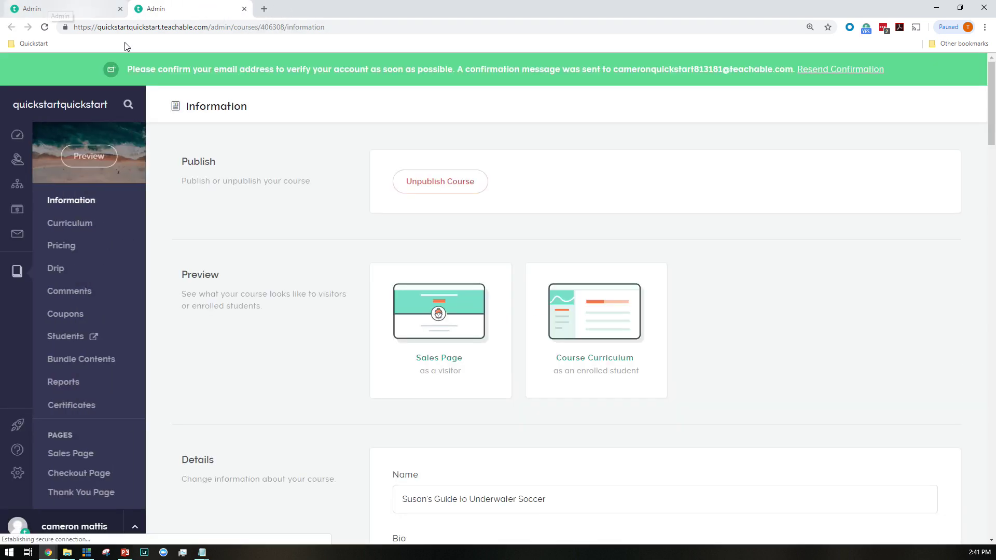
Preview the sales page as a visitor and watch the course promo video
click(424, 326)
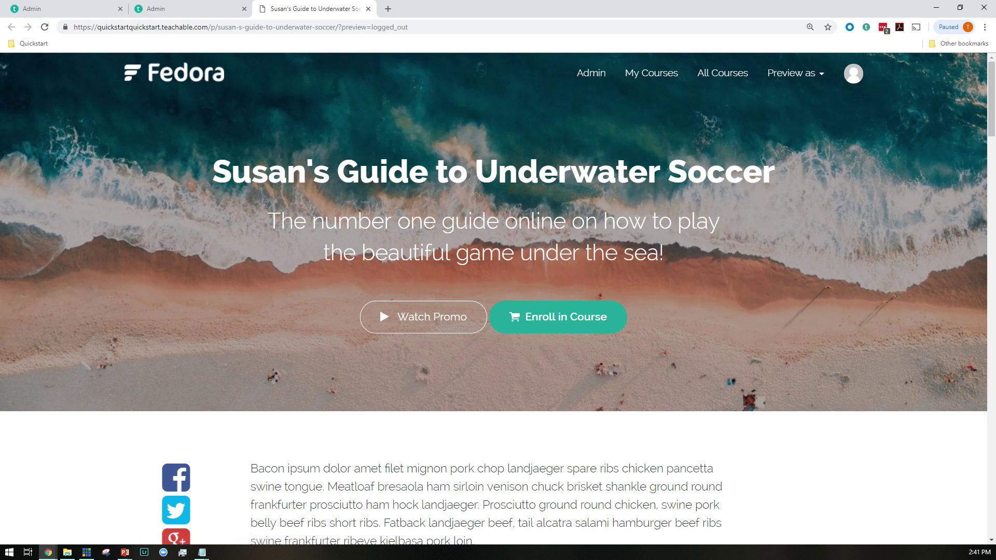
scroll(552, 243, down, 2)
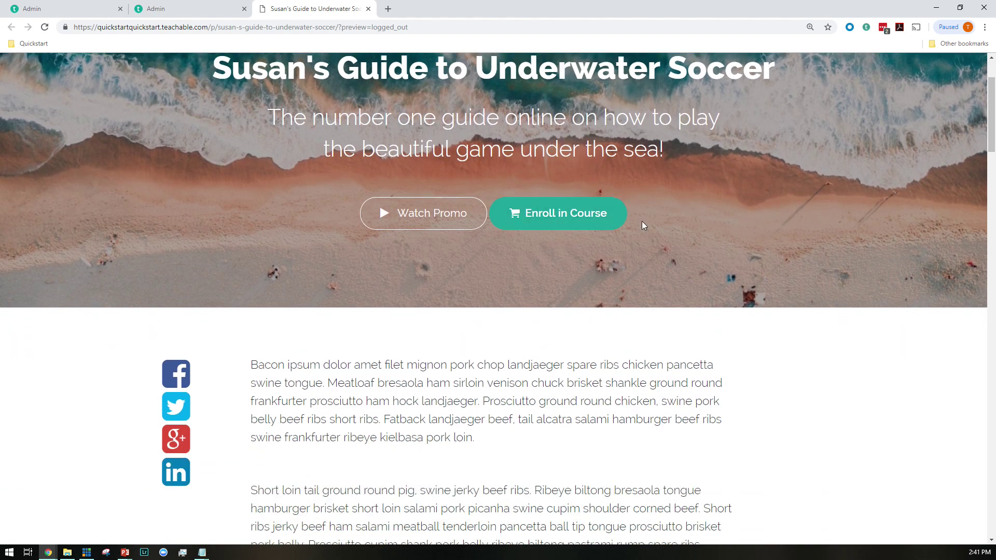
click(413, 214)
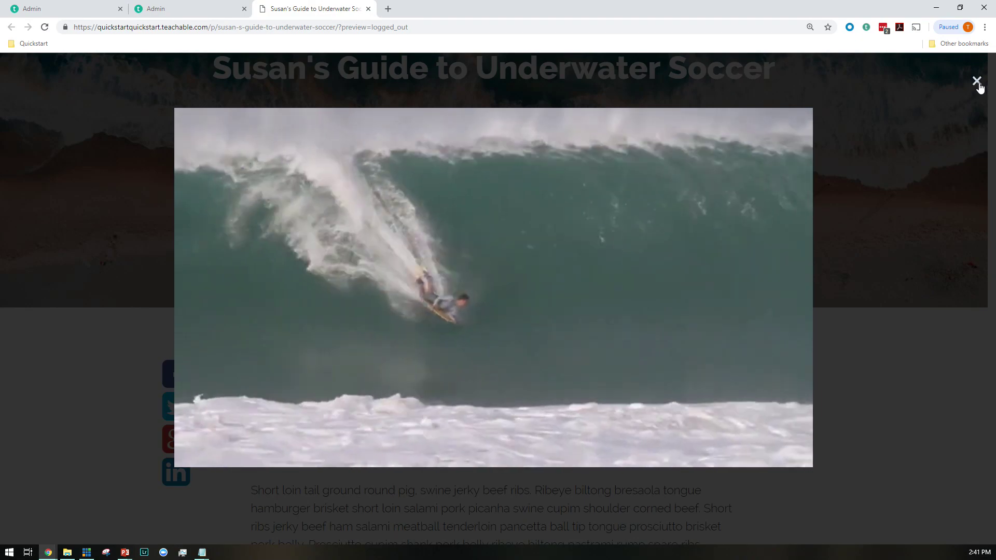
click(977, 82)
Choose the Basic Edition in the pricing section and proceed to checkout
scroll(546, 218, down, 20)
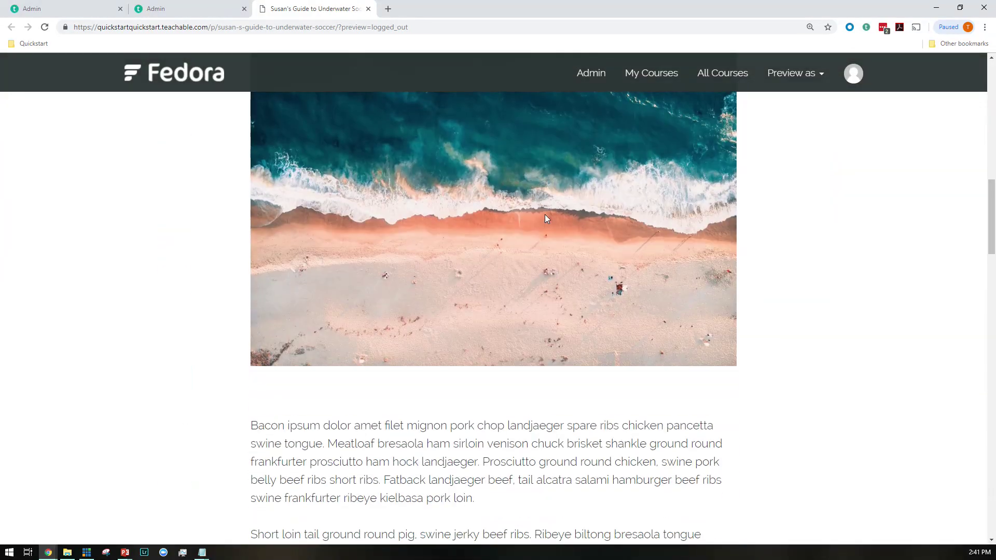
scroll(546, 216, down, 7)
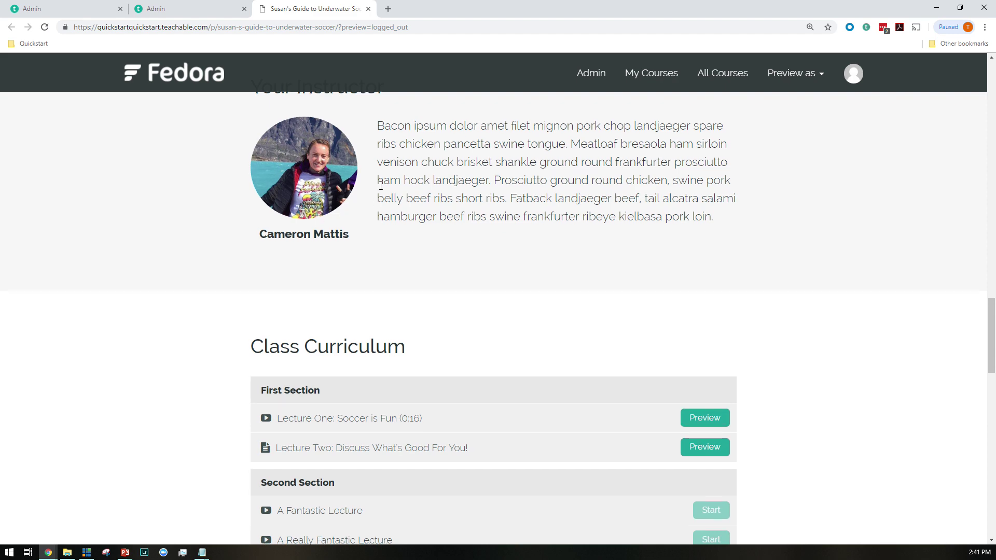
scroll(325, 122, down, 1)
scroll(409, 195, down, 4)
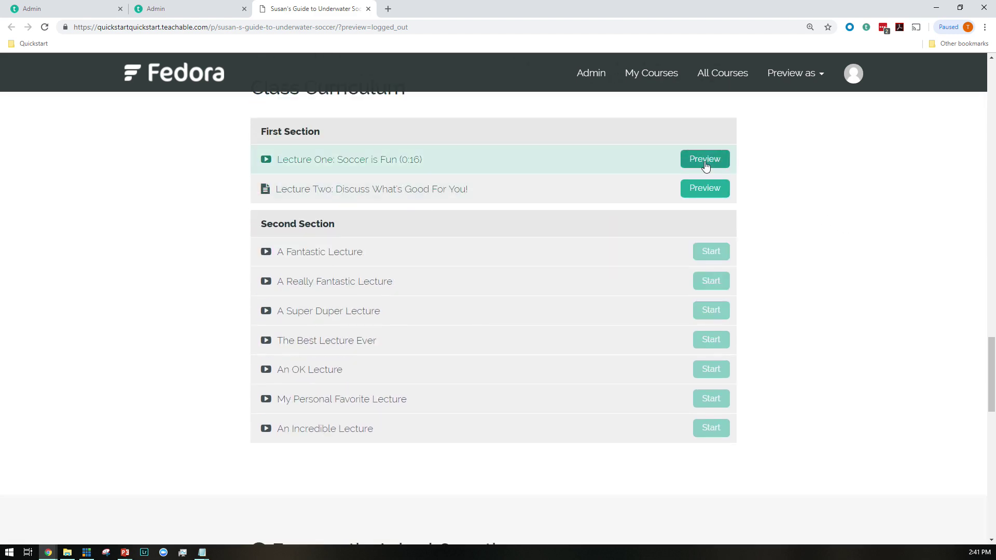
scroll(718, 198, down, 15)
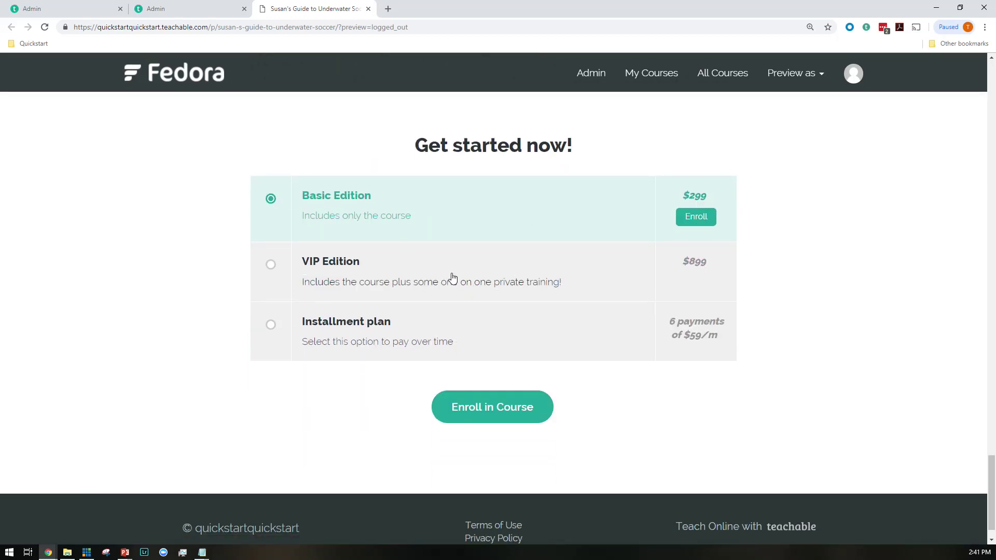
click(469, 327)
click(456, 254)
click(431, 199)
click(454, 267)
click(432, 203)
click(498, 412)
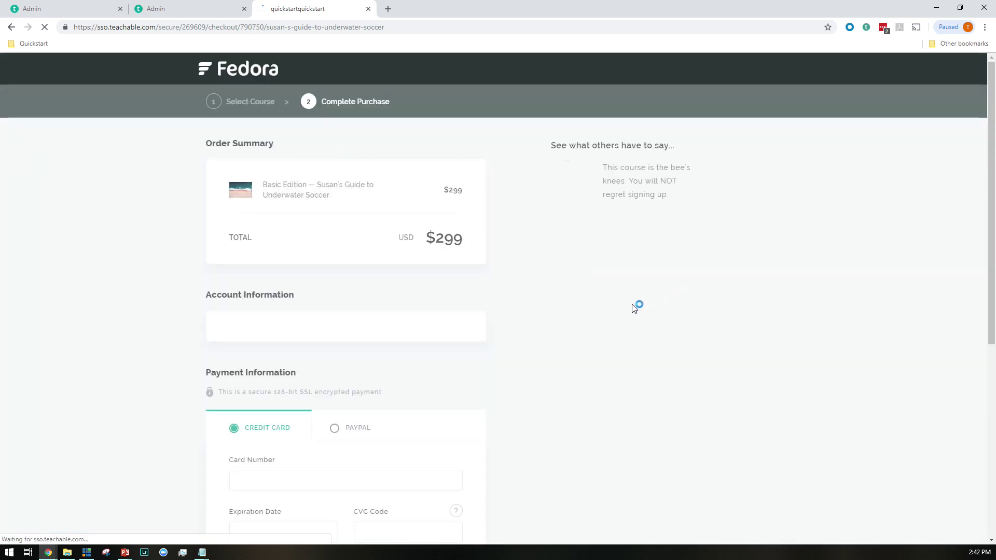
Scroll through the $299 Basic Edition checkout, then return to the Admin tab's course Information page
scroll(608, 271, down, 4)
scroll(608, 271, up, 2)
scroll(606, 278, down, 4)
scroll(353, 269, up, 4)
scroll(394, 249, down, 3)
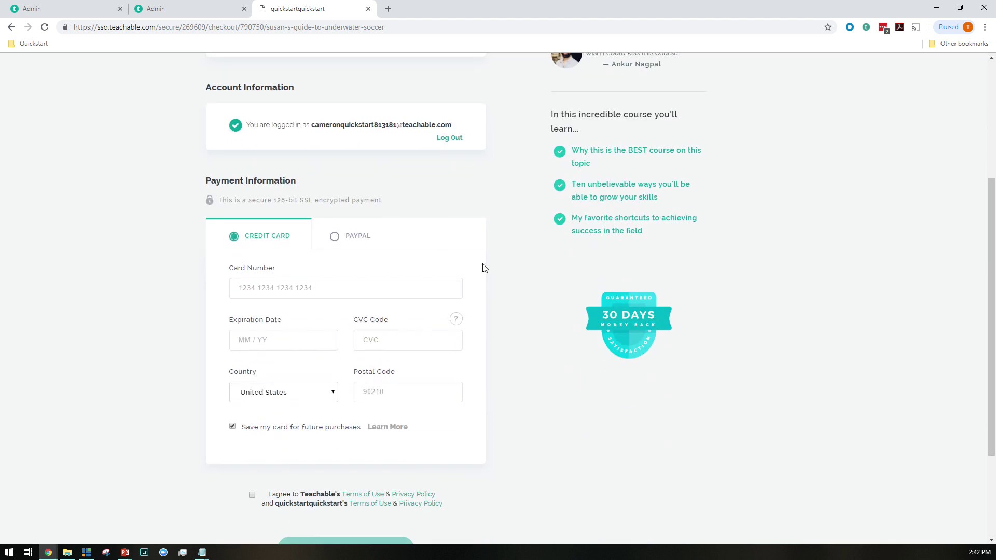
key(alt+Left)
click(187, 9)
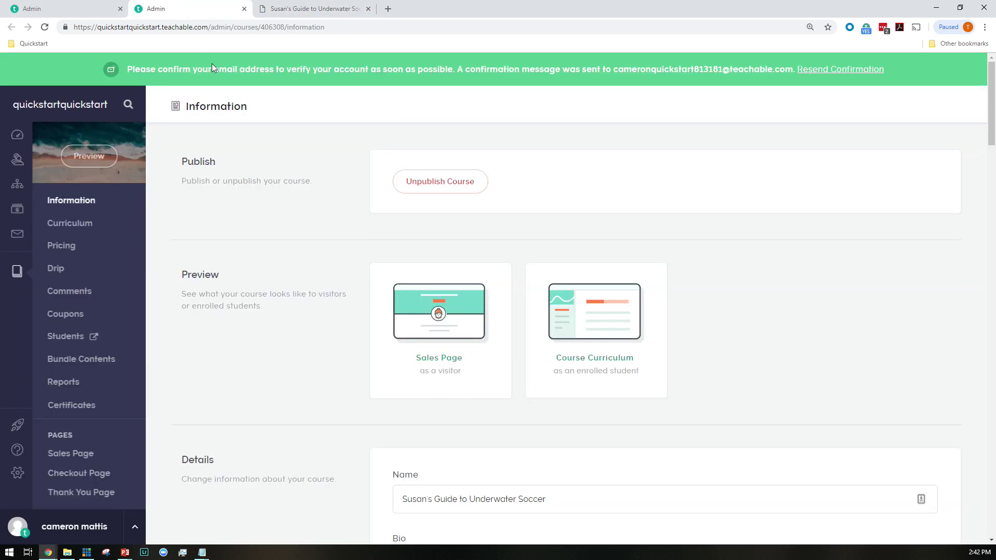
Preview the thank-you page, read its FREE MONTH coaching upsell, then close the preview tab
click(82, 493)
click(830, 103)
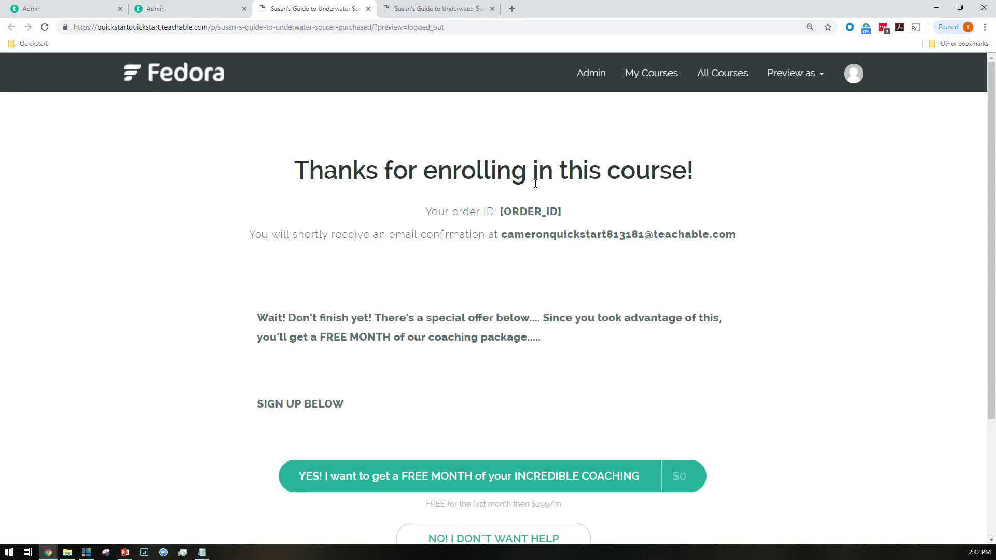
scroll(437, 251, down, 2)
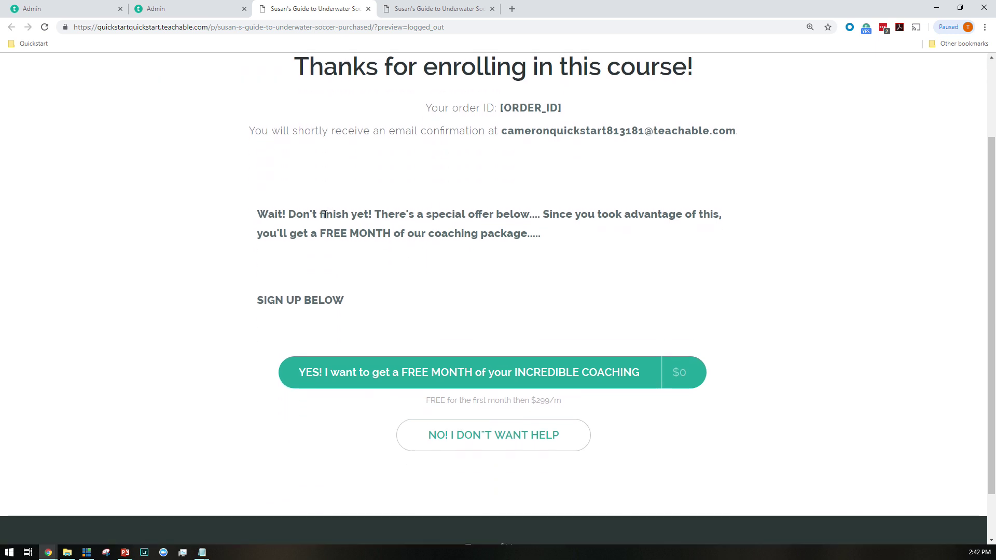
drag(310, 212, 466, 226)
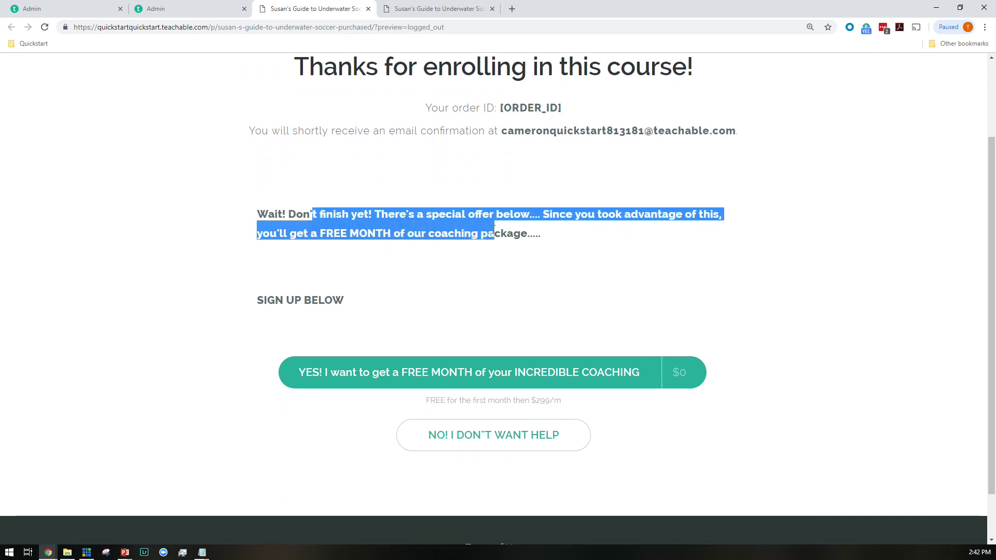
click(559, 217)
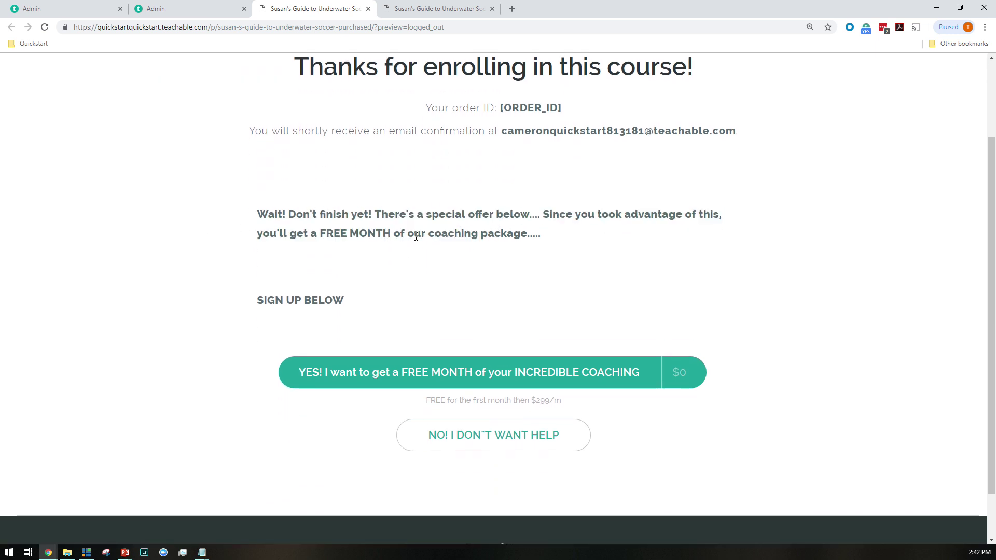
scroll(395, 247, down, 1)
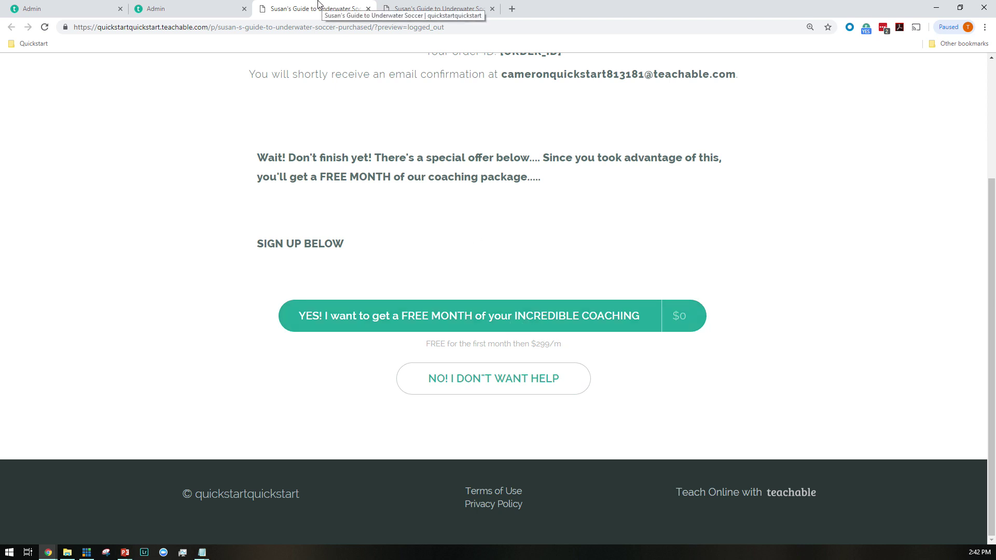
middle_click(294, 5)
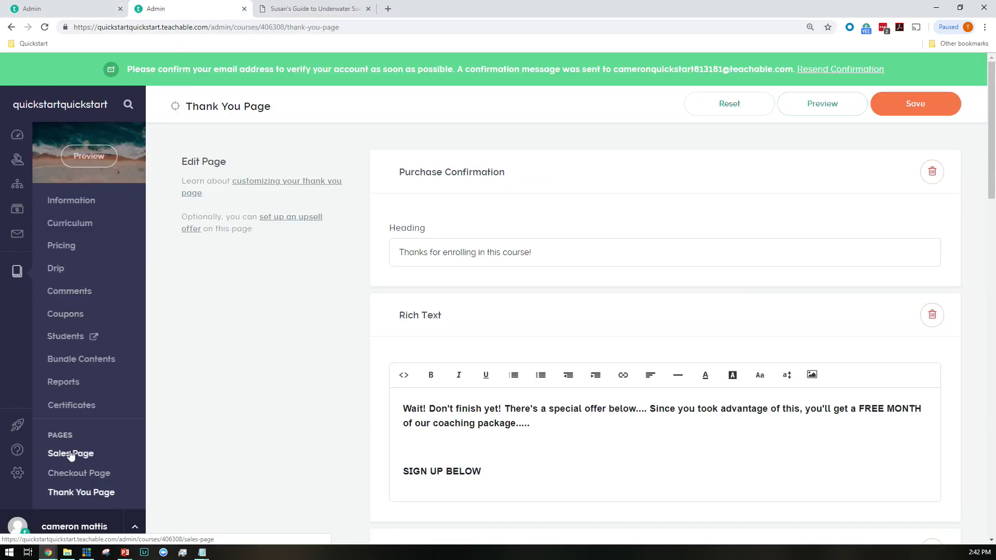
Preview the course sales page and inspect its title in Chrome developer tools
click(816, 106)
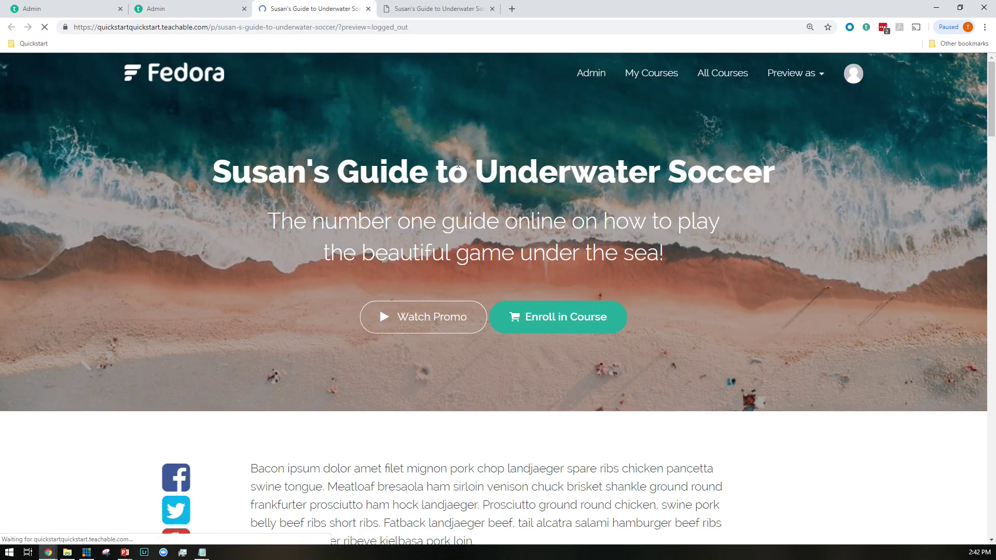
right_click(458, 164)
click(480, 310)
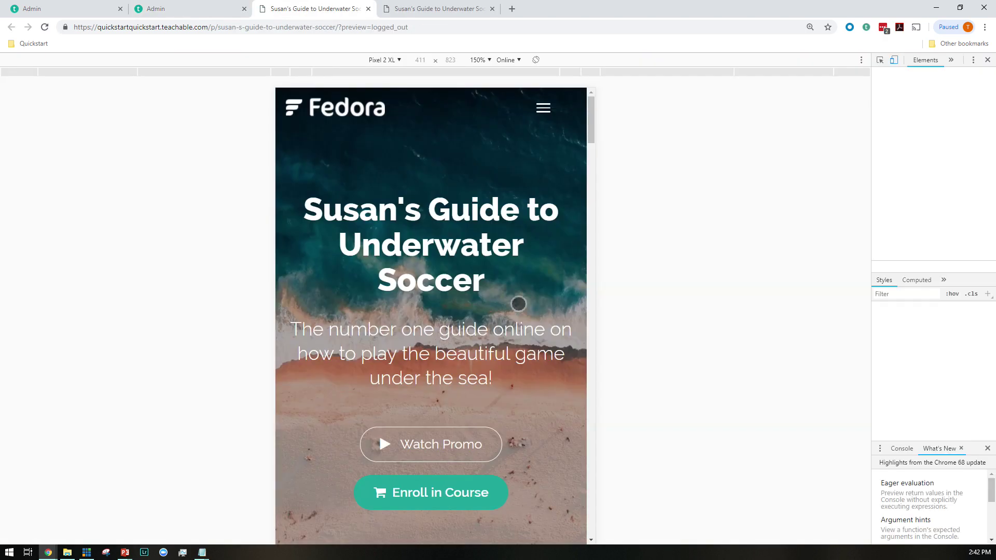
Scroll through the underwater soccer sales page in the Pixel 2 XL mobile view
scroll(457, 206, down, 6)
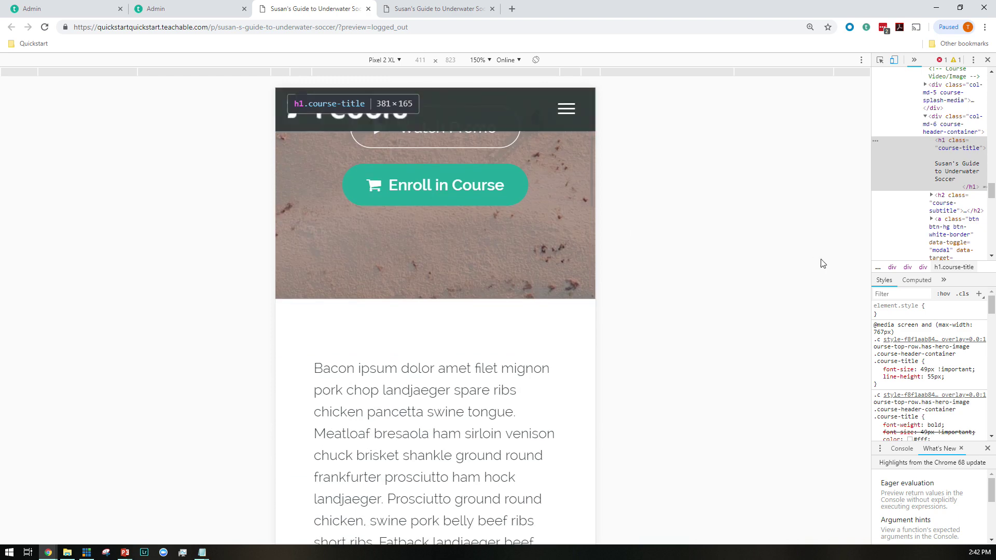
scroll(387, 217, down, 5)
scroll(386, 216, up, 3)
scroll(385, 216, down, 8)
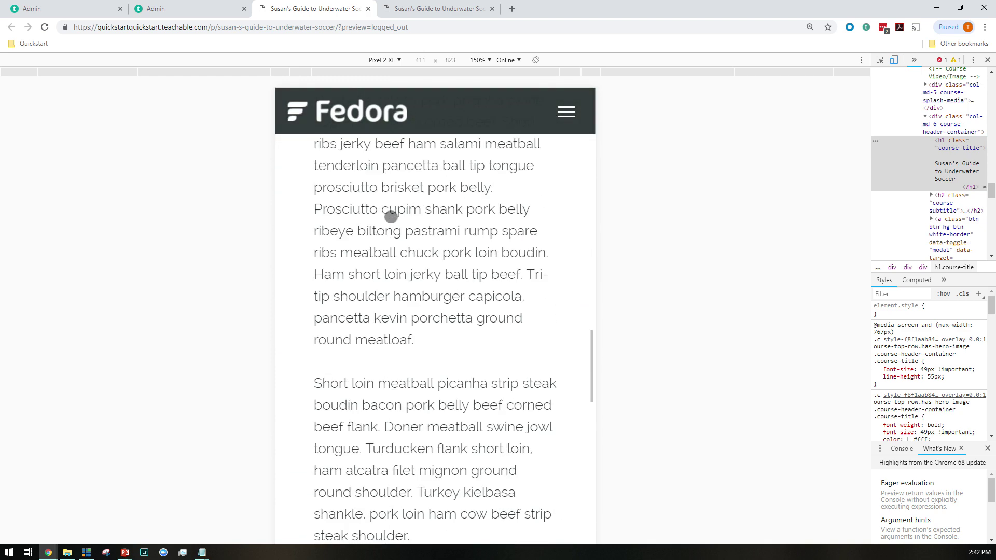
scroll(391, 216, down, 15)
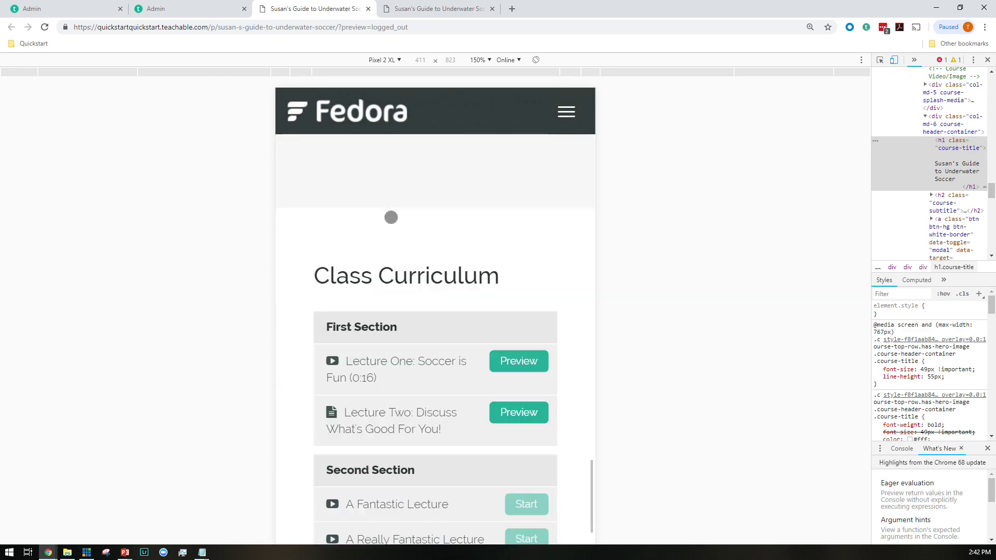
scroll(392, 216, down, 5)
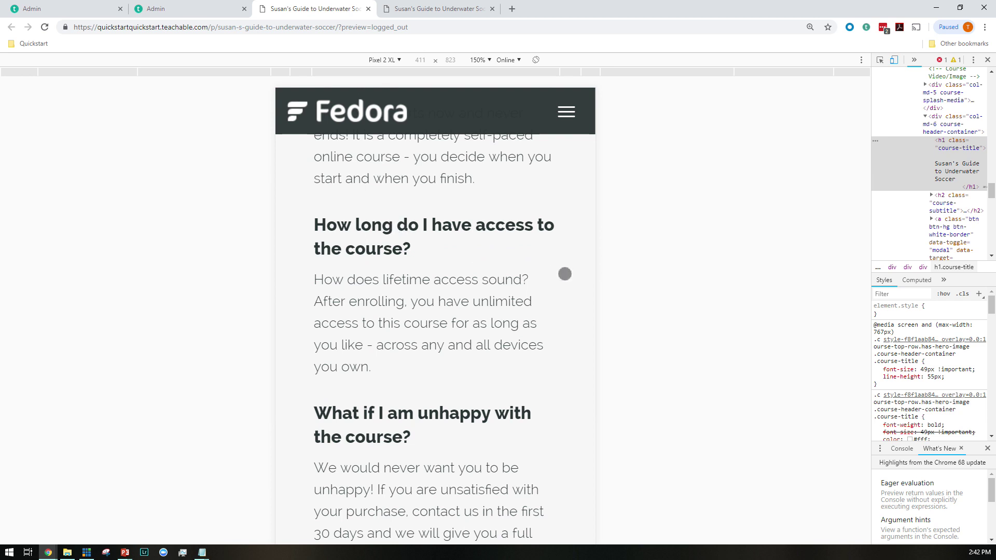